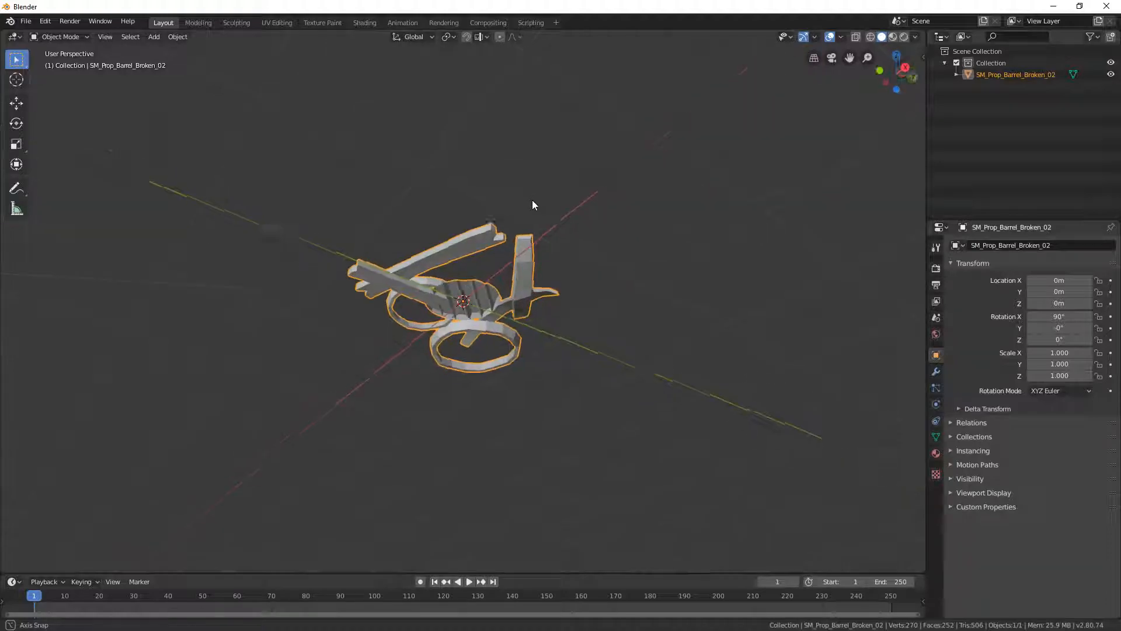
# - Try to split the large ring's linked geometry off the broken barrel mesh
pyautogui.press('Tab')
pyautogui.scroll(3, 583, 337)
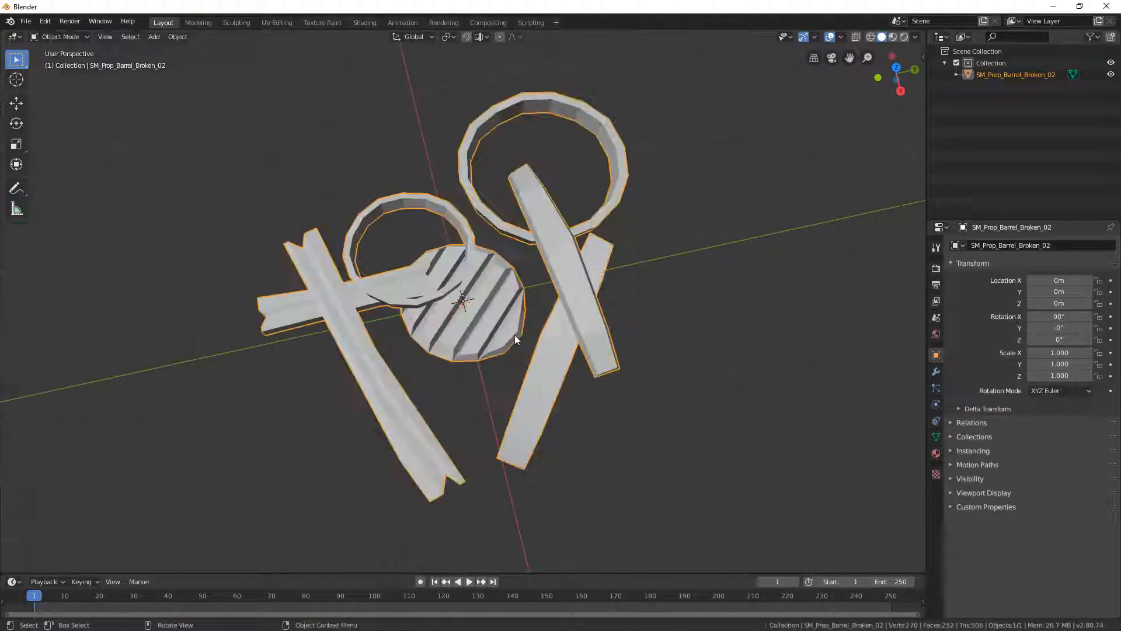
pyautogui.hotkey('alt', 'a')
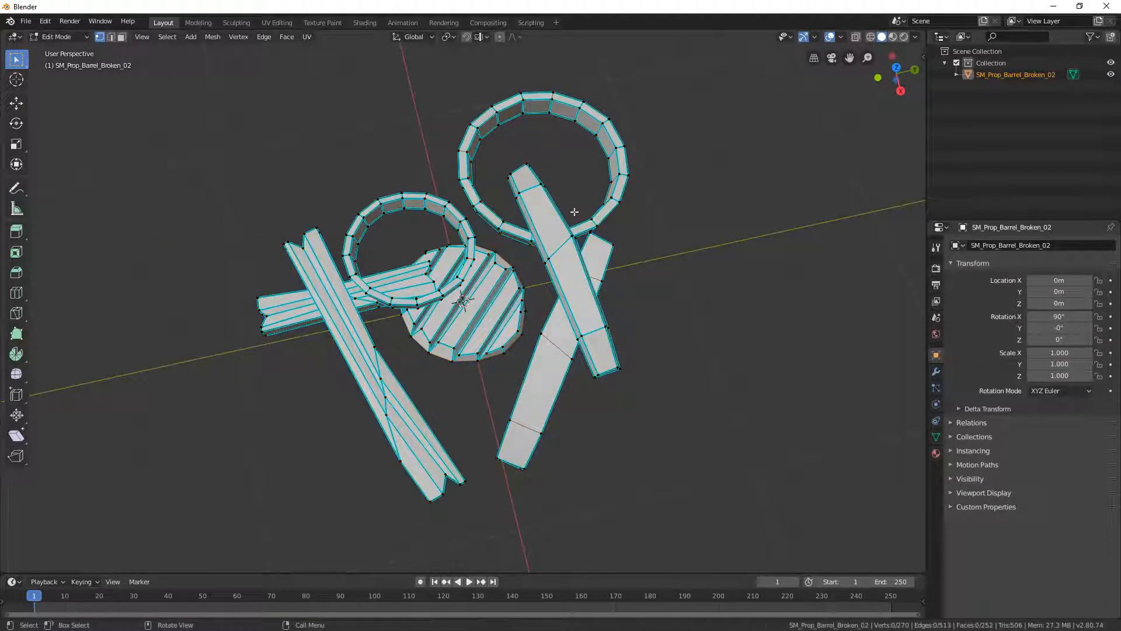
pyautogui.press('l')
pyautogui.press('F3')
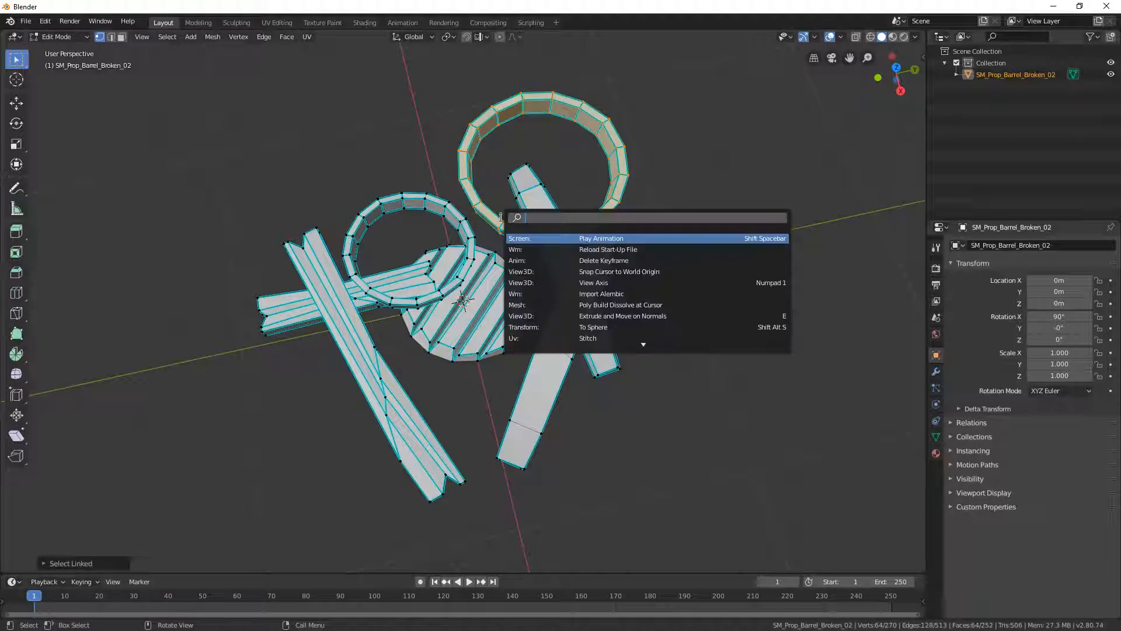
pyautogui.write('spli')
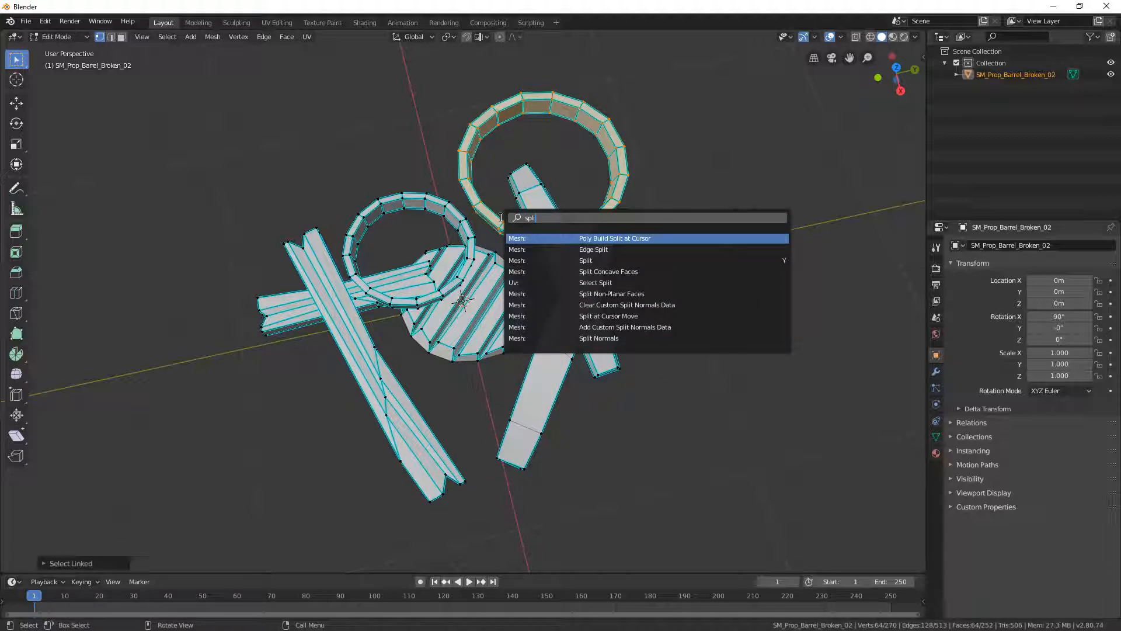
pyautogui.press('Down')
pyautogui.press('Return')
pyautogui.press('Tab')
pyautogui.click(674, 244)
pyautogui.click(489, 216)
# - Select the large ring's linked geometry and separate it by selection into its own object
pyautogui.press('Tab')
pyautogui.click(612, 143)
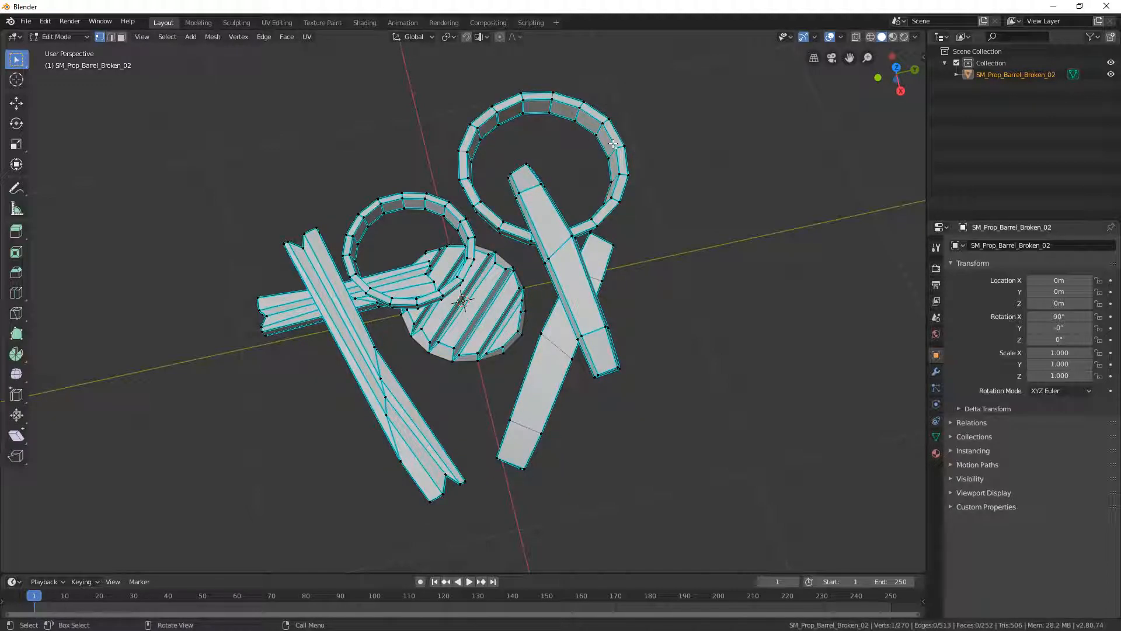
pyautogui.hotkey('ctrl', 'l')
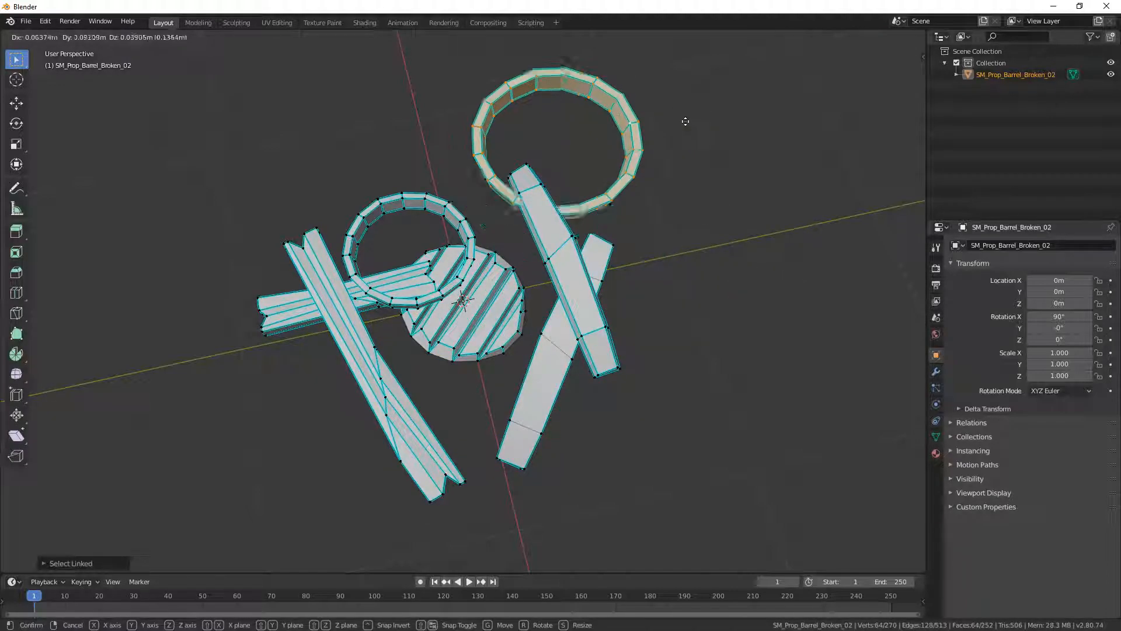
pyautogui.press('F3')
pyautogui.write('sepa')
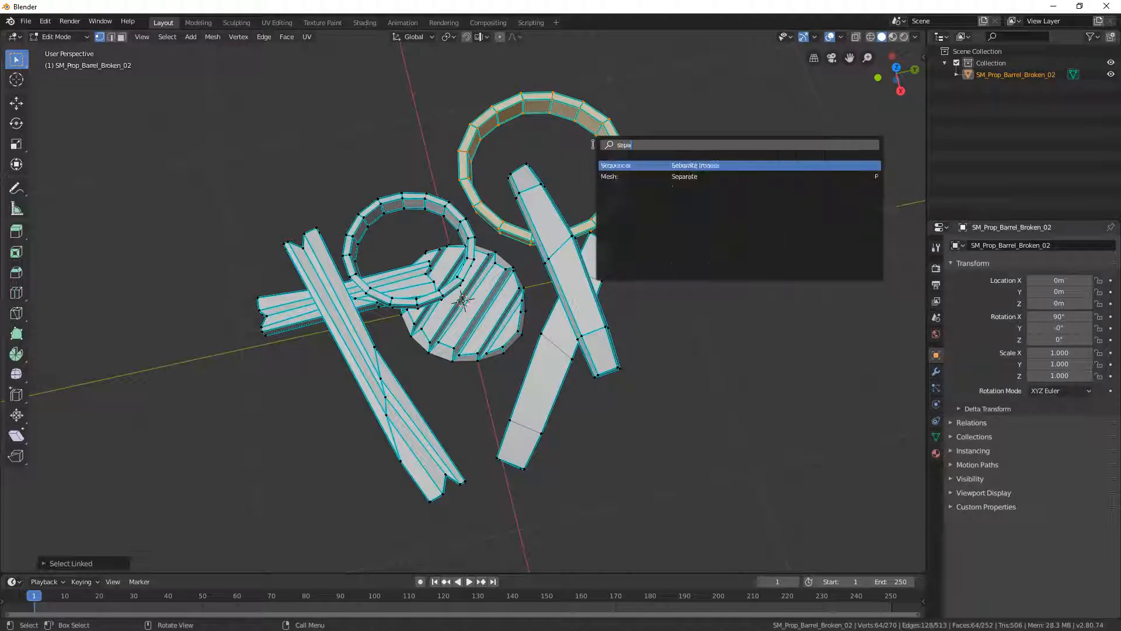
pyautogui.press('Down')
pyautogui.press('Return')
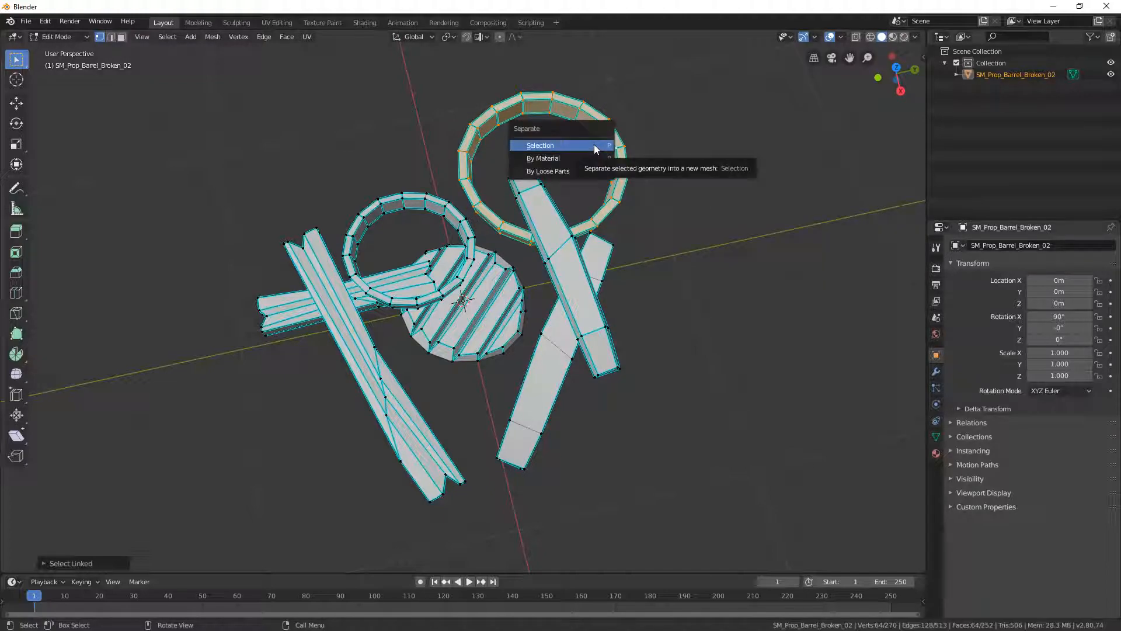
pyautogui.click(595, 146)
pyautogui.press('Tab')
pyautogui.click(625, 175)
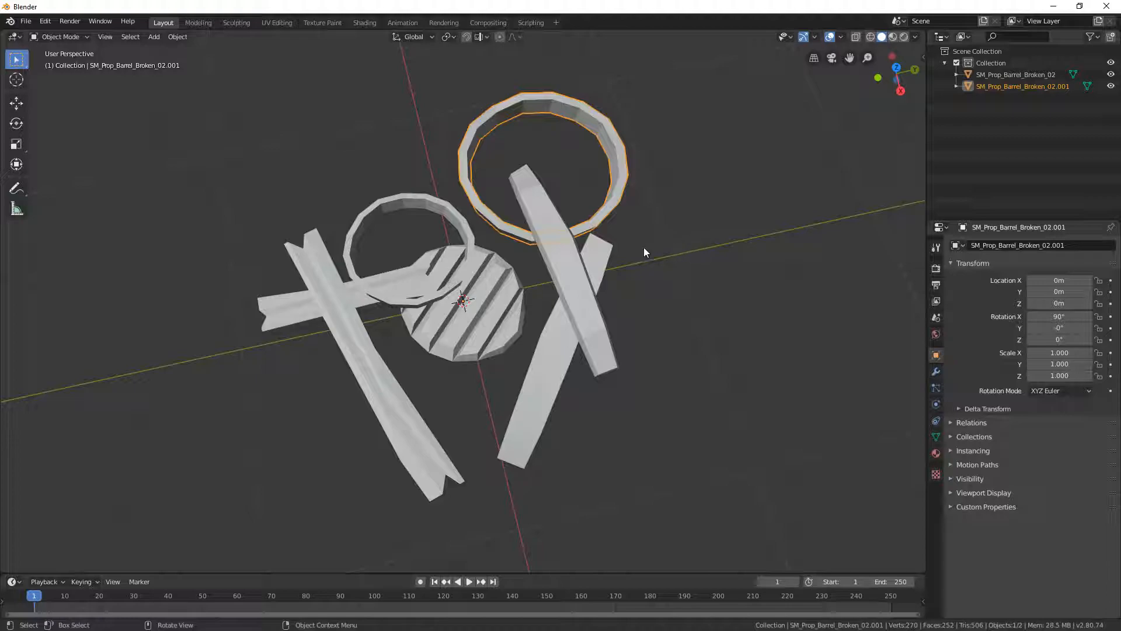
# - Separate the smooth plank overlapping the large ring from the remaining barrel mesh as its own object
pyautogui.click(532, 320)
pyautogui.press('Tab')
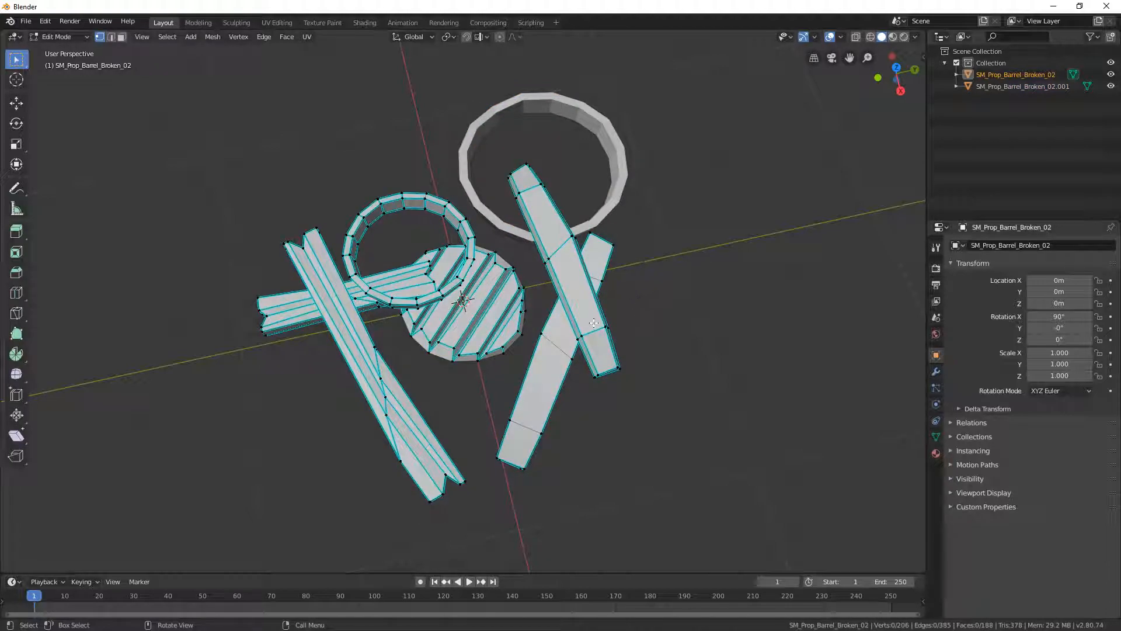
pyautogui.press('l')
pyautogui.press('F3')
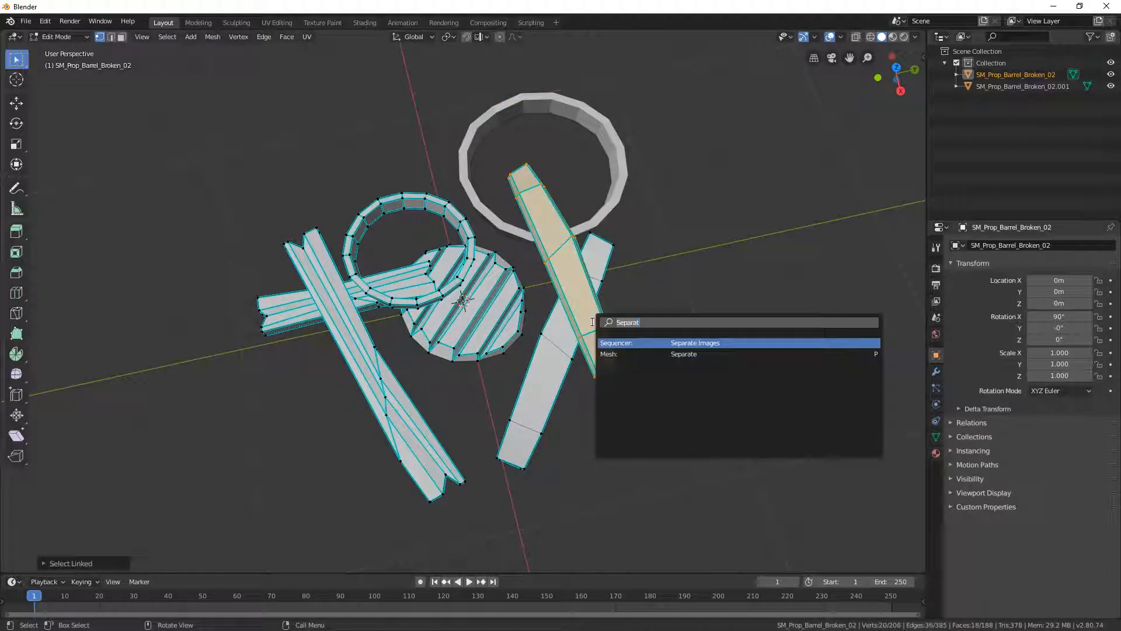
pyautogui.press('Down')
pyautogui.press('Return')
pyautogui.click(593, 322)
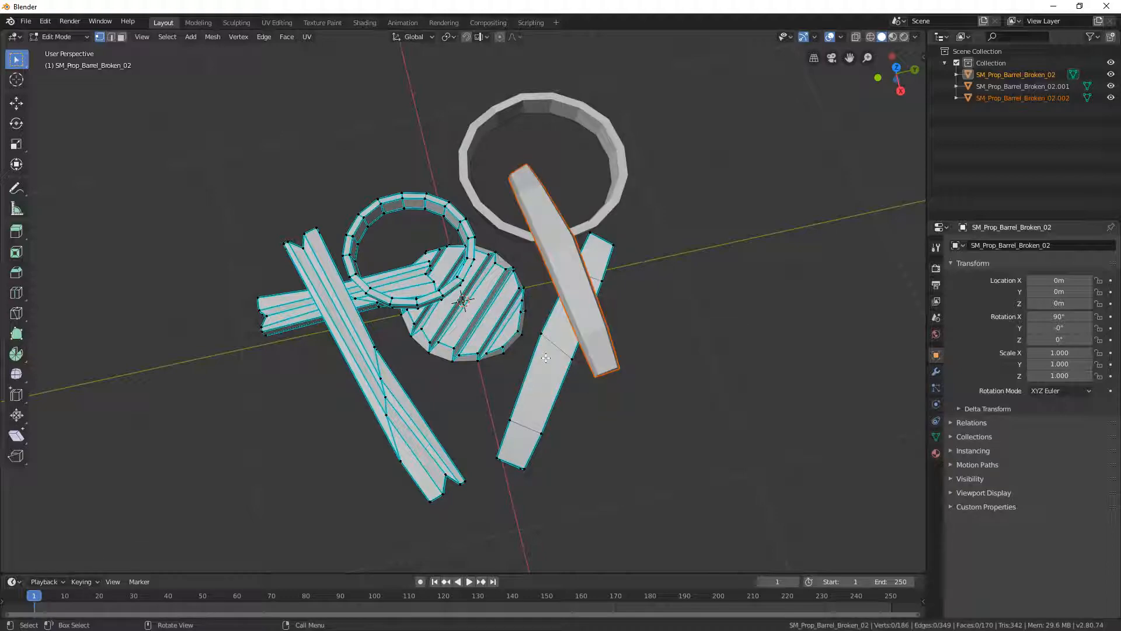
# - Separate the smooth plank lying beneath the already detached one from the barrel mesh by selection
pyautogui.press('Tab')
pyautogui.click(556, 386)
pyautogui.press('Tab')
pyautogui.press('Tab')
pyautogui.press('Tab')
pyautogui.press('l')
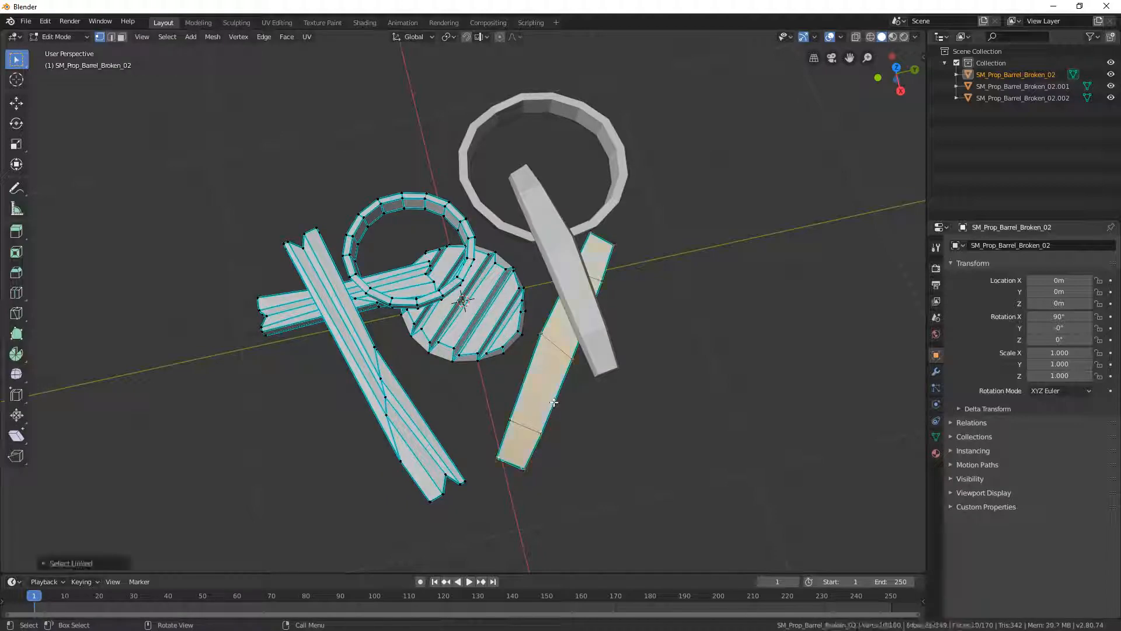
pyautogui.press('F3')
pyautogui.press('Return')
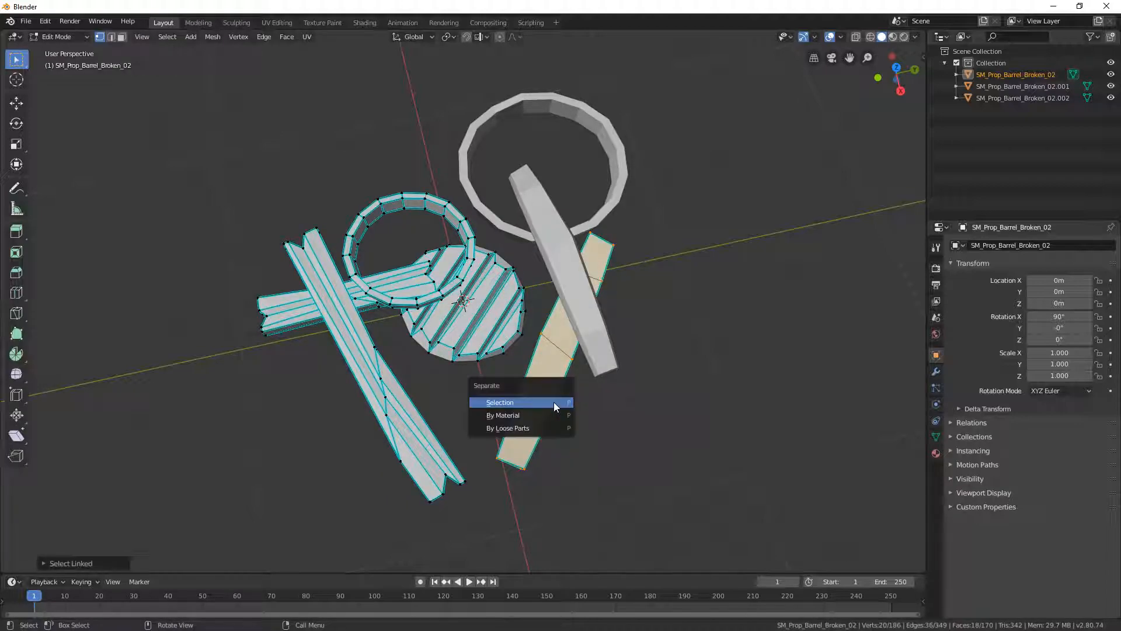
pyautogui.click(554, 402)
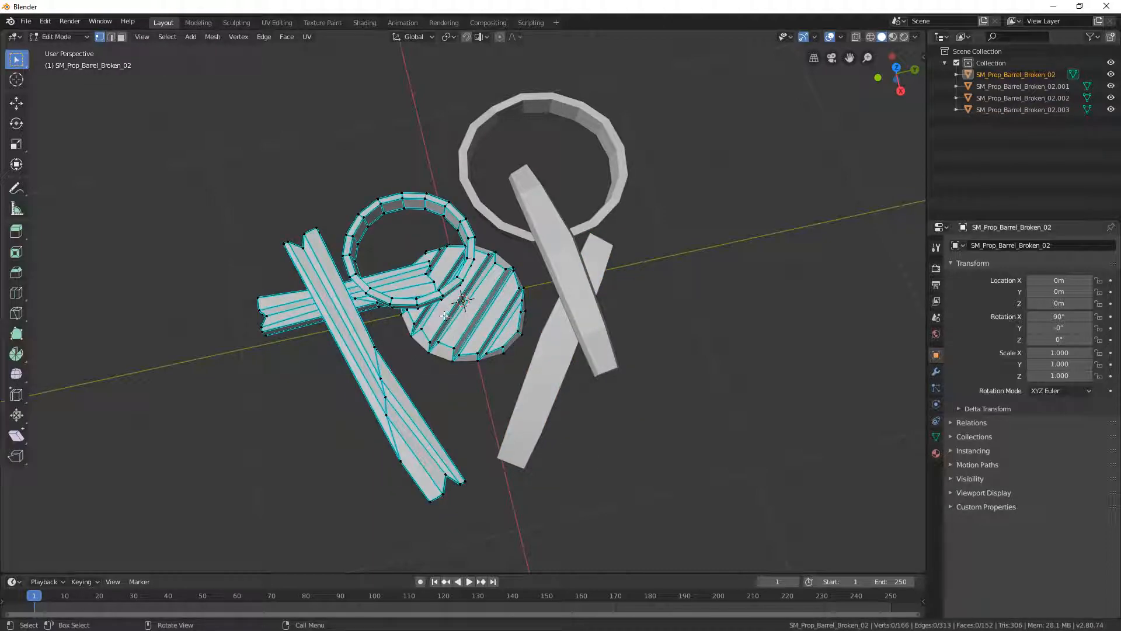
# - Separate the notched plank that runs under the small ring into its own object by selection
pyautogui.press('l')
pyautogui.press('F3')
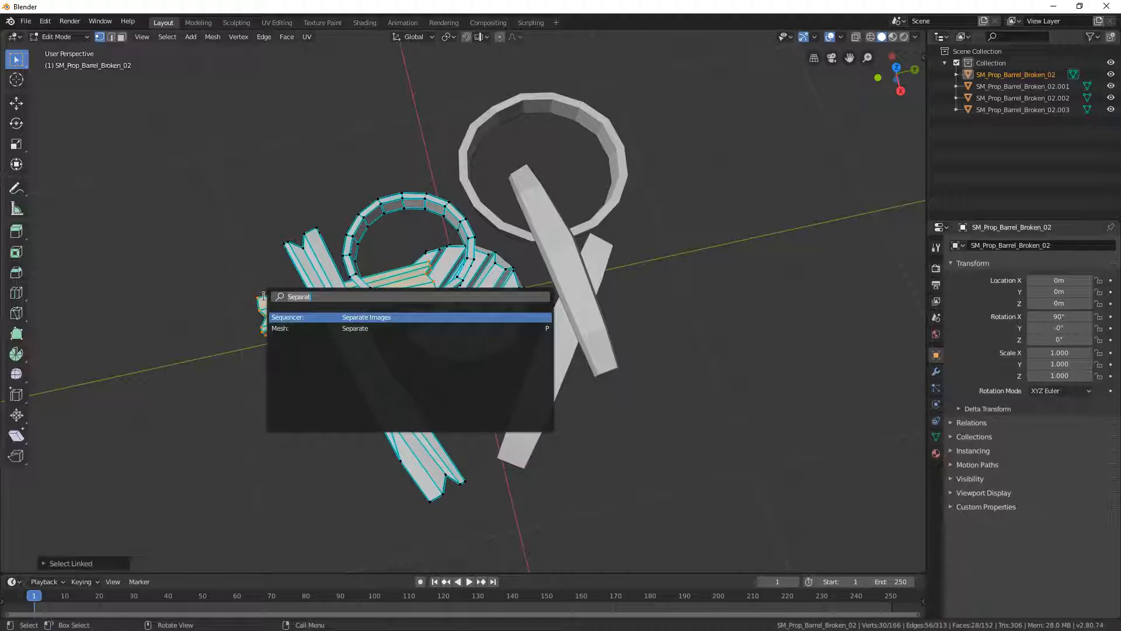
pyautogui.press('Down')
pyautogui.press('Return')
pyautogui.click(264, 296)
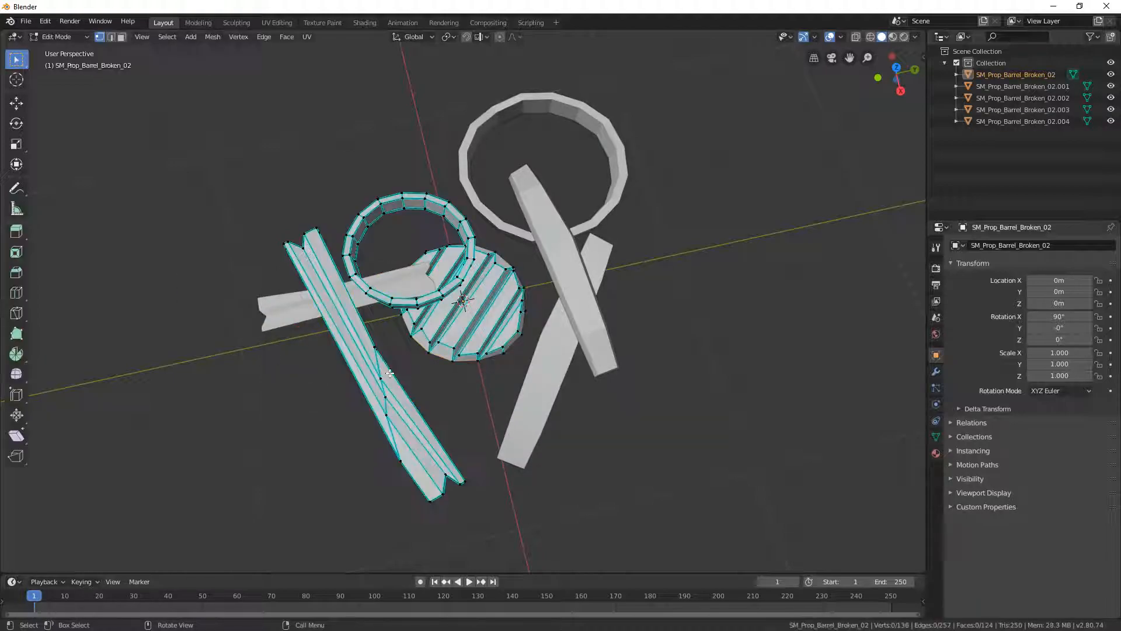
# - Separate the long notched plank crossing the shorter one into its own object by selection
pyautogui.press('l')
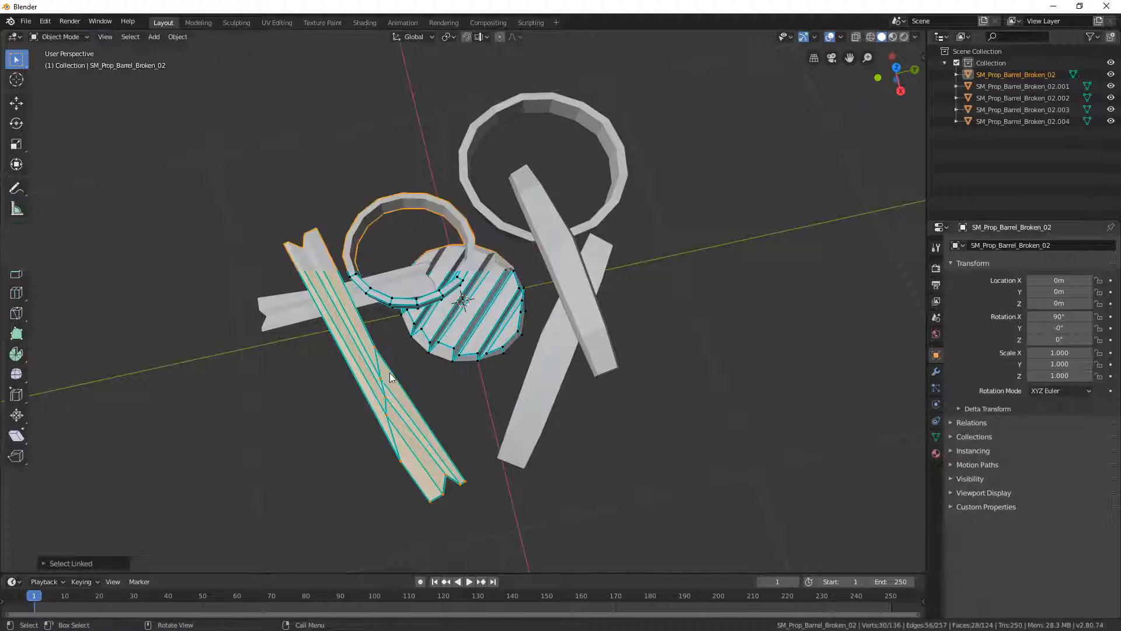
pyautogui.press('F3')
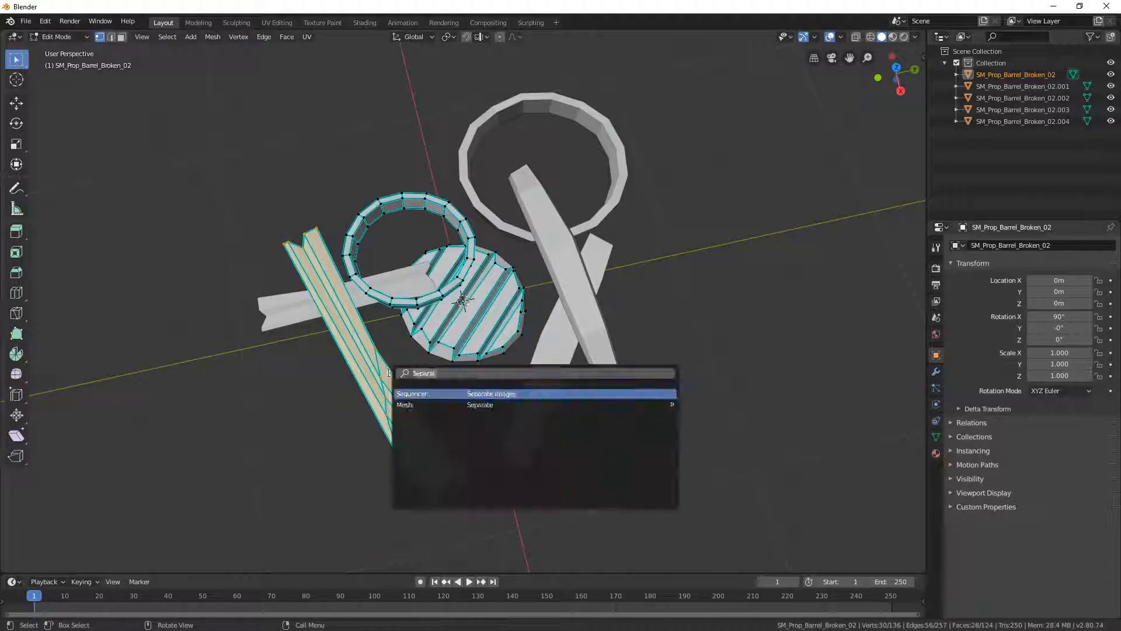
pyautogui.click(476, 407)
pyautogui.click(475, 406)
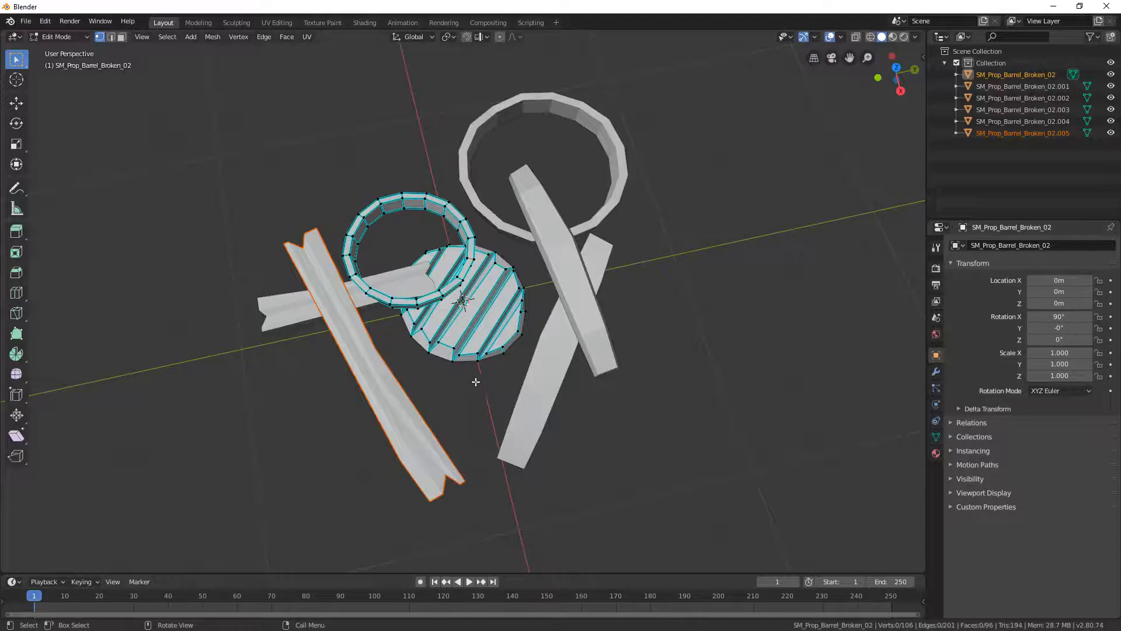
# - Separate the long notched plank by selection again, together with one vertex of the slatted lid
pyautogui.press('Tab')
pyautogui.press('Tab')
pyautogui.click(475, 348)
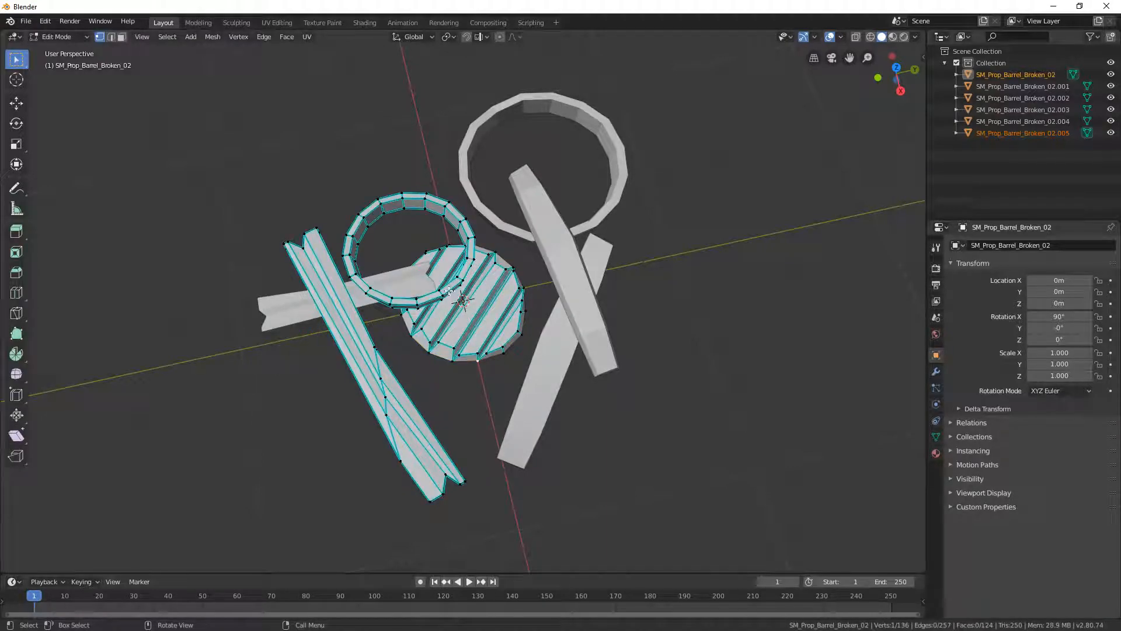
pyautogui.press('Tab')
pyautogui.press('Tab')
pyautogui.hotkey('ctrl', 'l')
pyautogui.press('Tab')
pyautogui.press('Tab')
pyautogui.press('F3')
pyautogui.write('Separat')
pyautogui.click(469, 438)
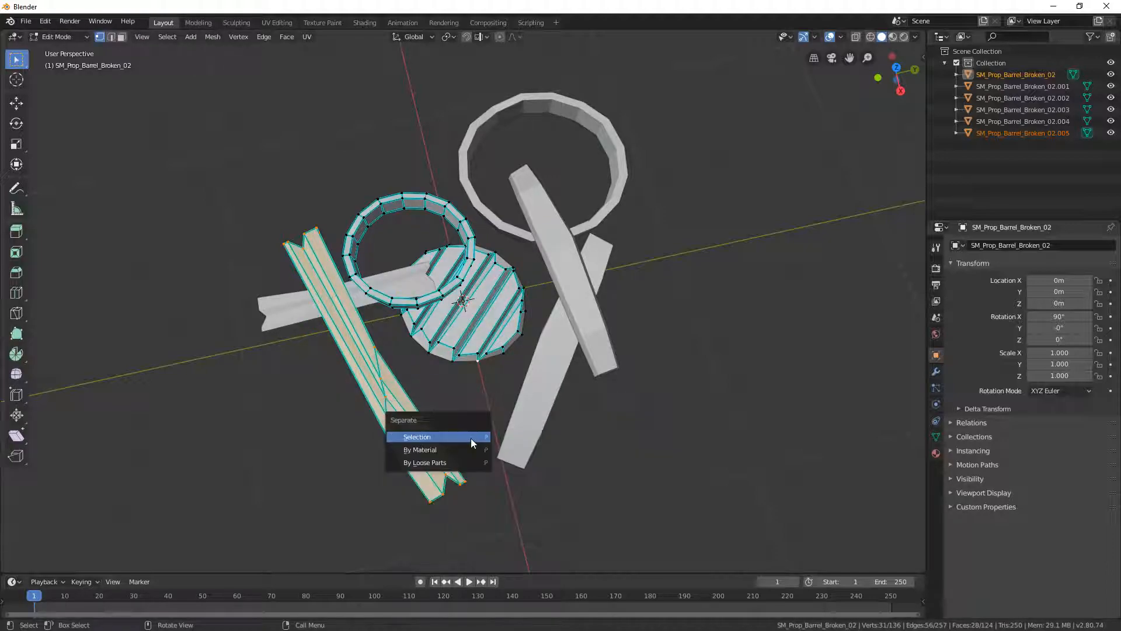
pyautogui.click(471, 438)
# - Separate the small ring from the slatted lid by selection and return to Object Mode
pyautogui.press('Tab')
pyautogui.click(471, 403)
pyautogui.press('Tab')
pyautogui.press('l')
pyautogui.press('F3')
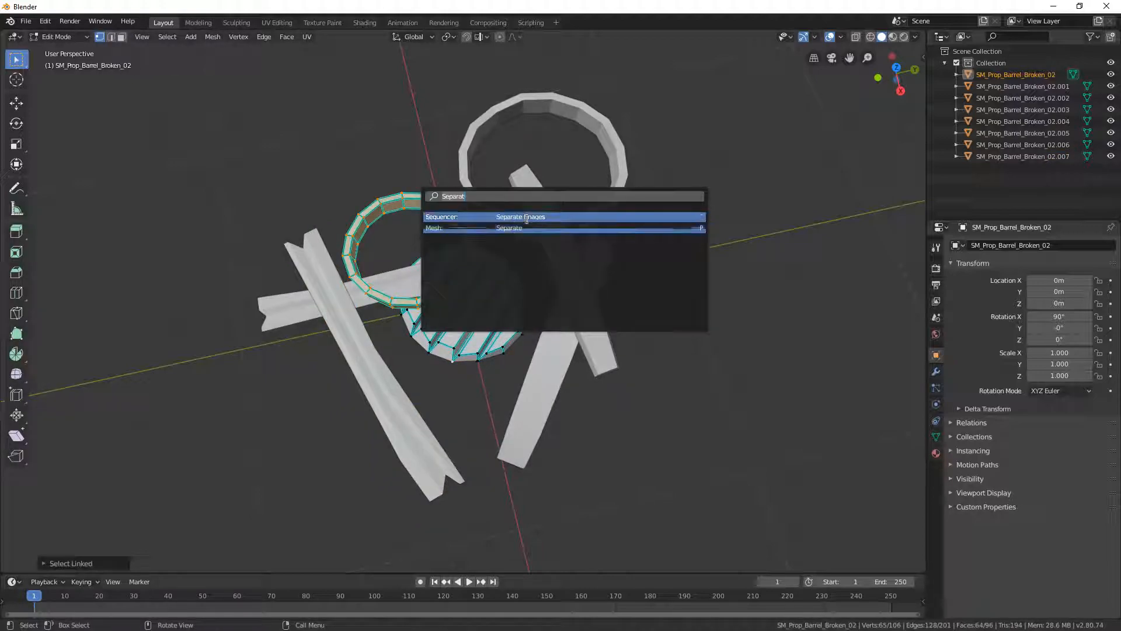
pyautogui.click(530, 232)
pyautogui.click(530, 232)
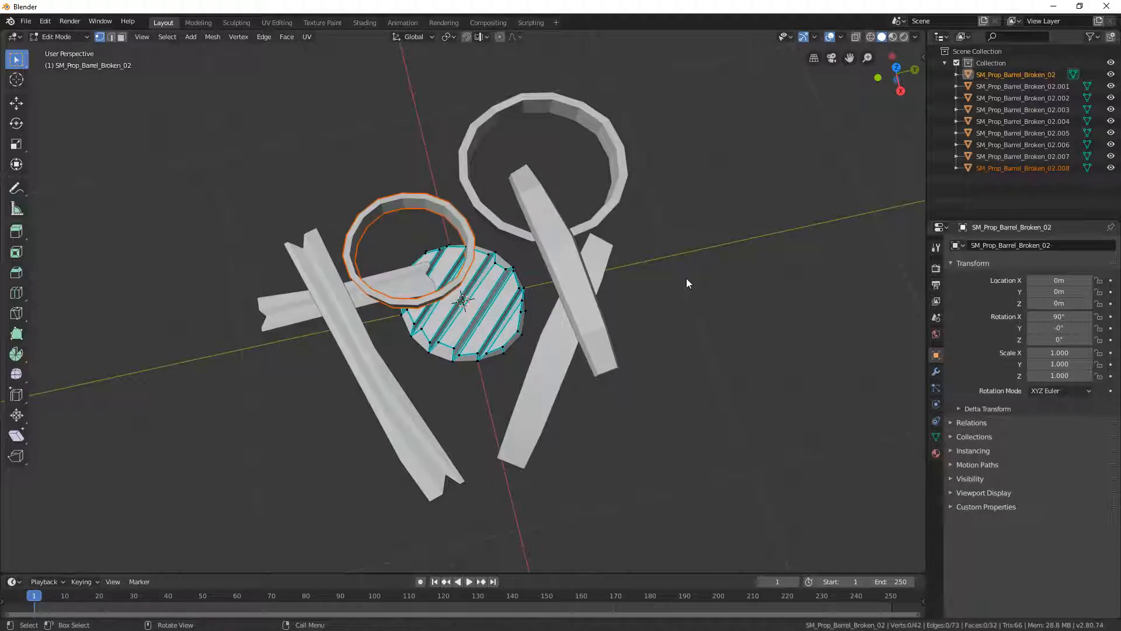
pyautogui.press('Tab')
# - In the top orthographic view, move the small ring around the slatted lid, to about X 0.288 m, Y 0.193 m
pyautogui.click(500, 299)
pyautogui.scroll(1, 508, 298)
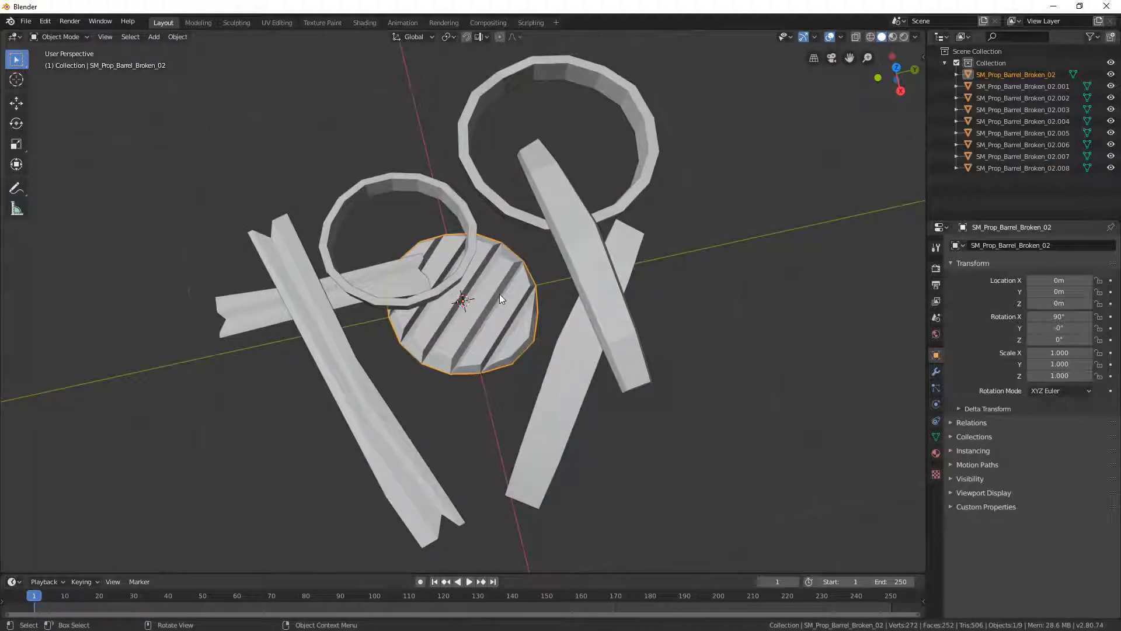
pyautogui.click(433, 173)
pyautogui.scroll(-3, 434, 146)
pyautogui.scroll(3, 406, 218)
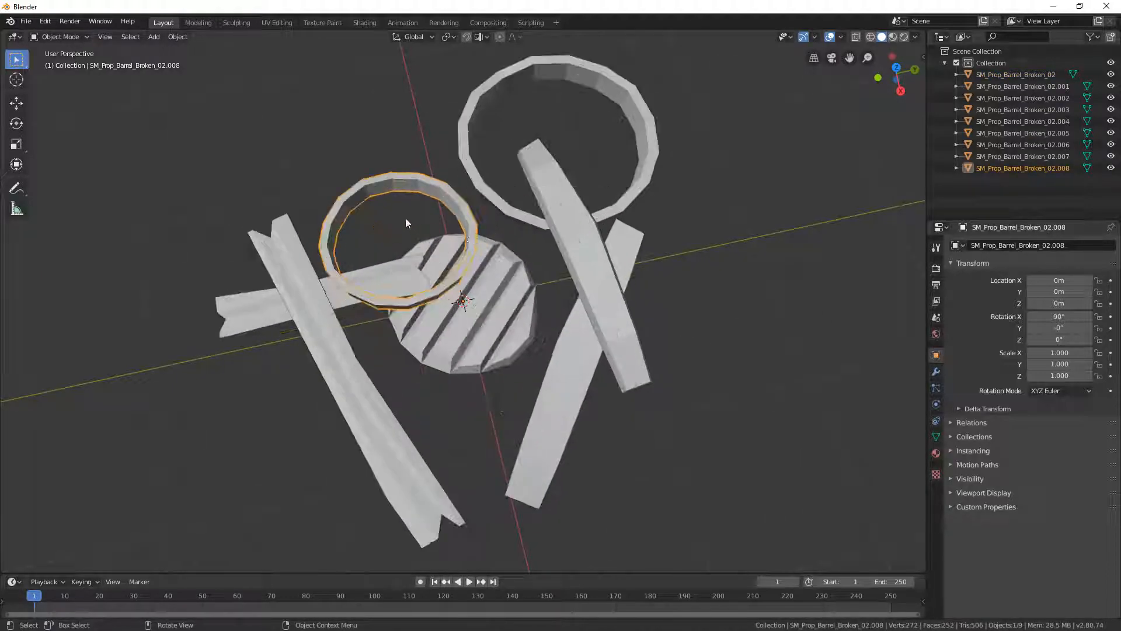
pyautogui.keyDown('alt'); pyautogui.moveTo(475, 313); pyautogui.dragTo(503, 327, button='middle'); pyautogui.keyUp('alt')
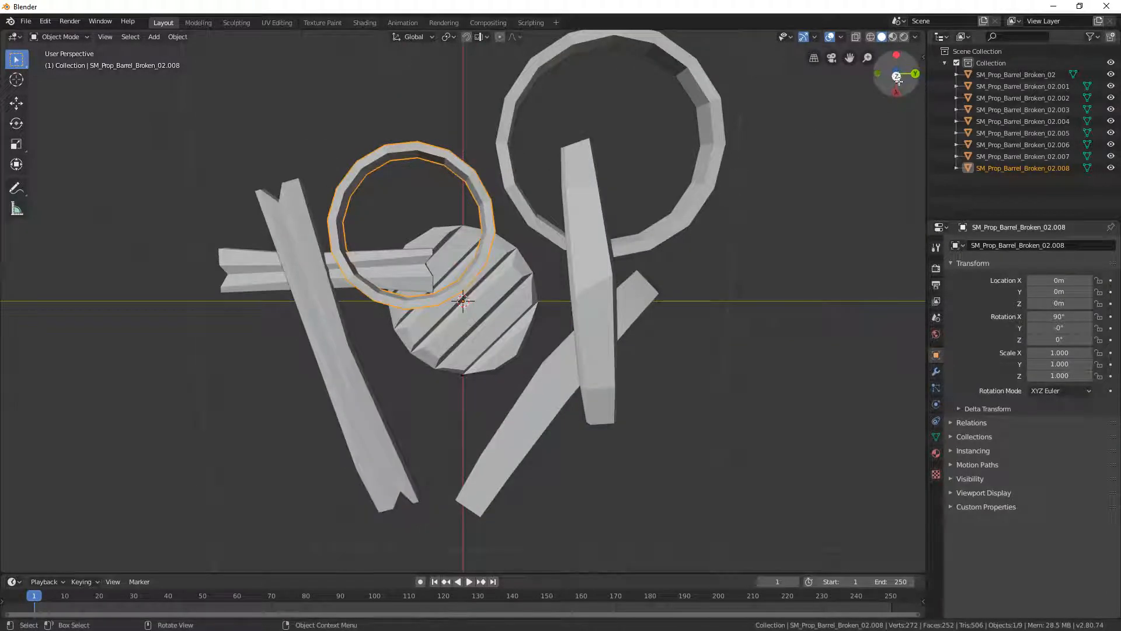
pyautogui.click(897, 75)
pyautogui.press('g')
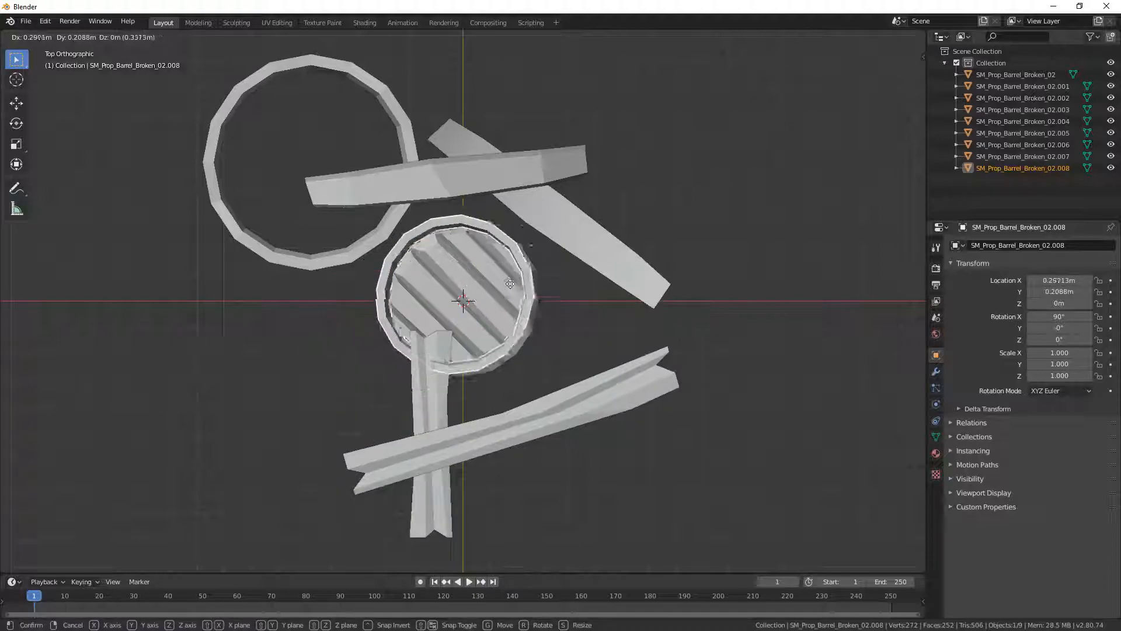
pyautogui.click(511, 288)
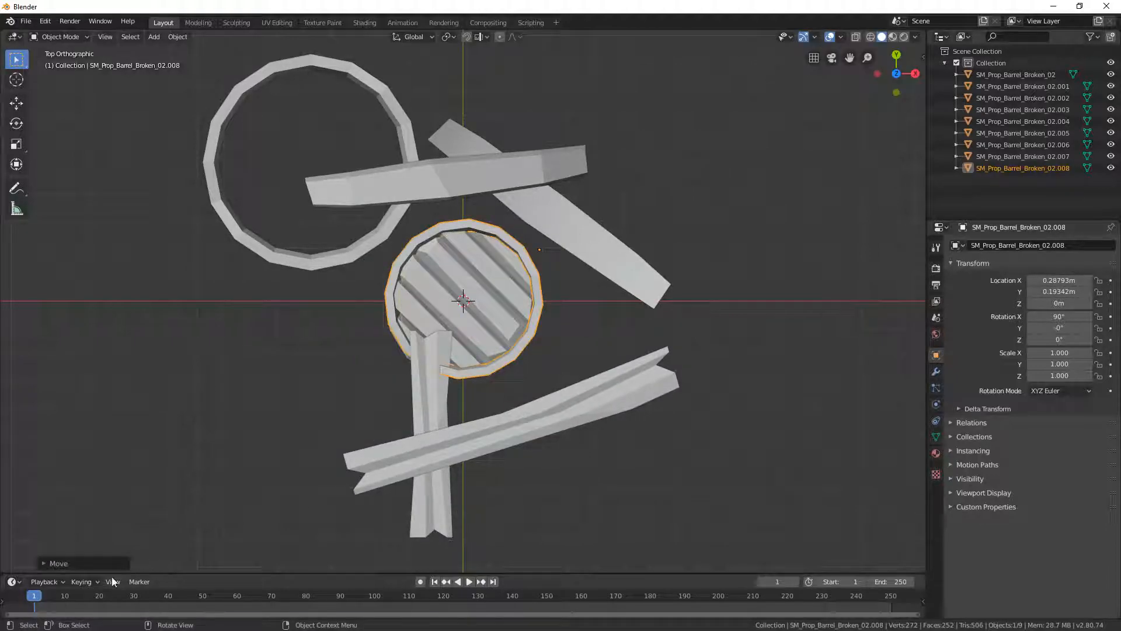
pyautogui.click(85, 37)
pyautogui.press('F3')
pyautogui.write('set pr')
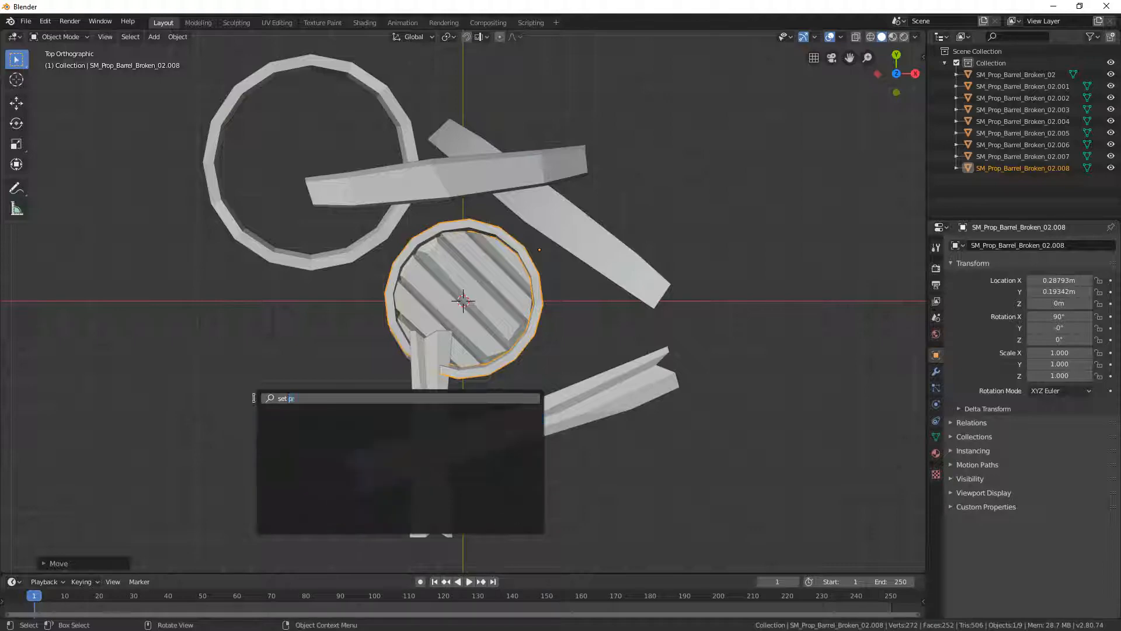
# - Set the small ring's origin to the 3D cursor
pyautogui.click(58, 36)
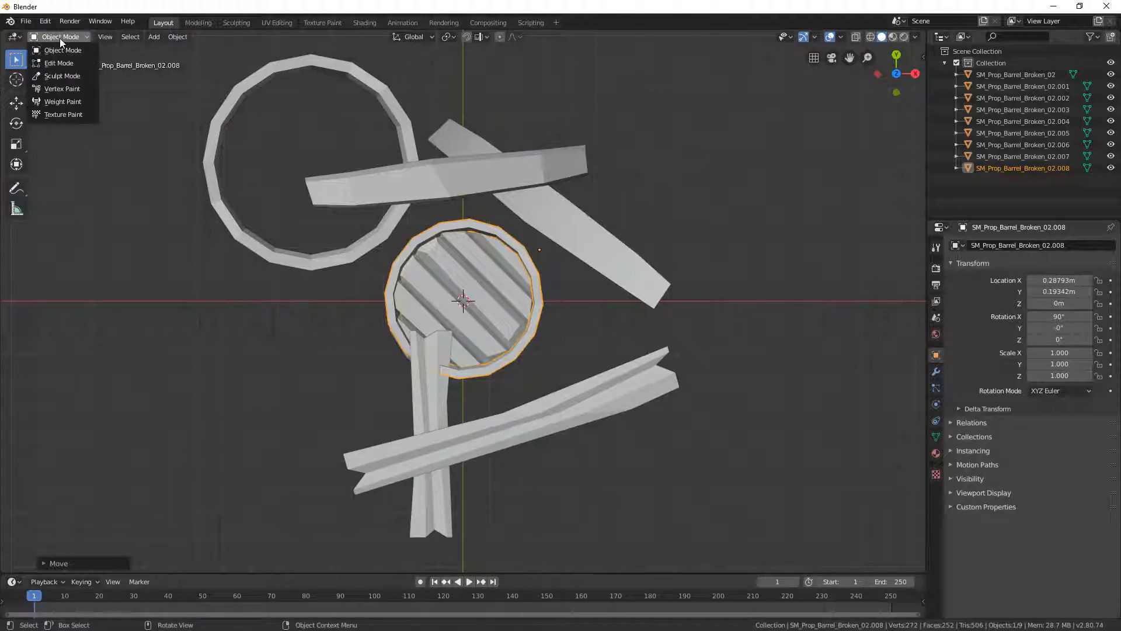
pyautogui.click(131, 37)
pyautogui.click(154, 37)
pyautogui.moveTo(177, 37)
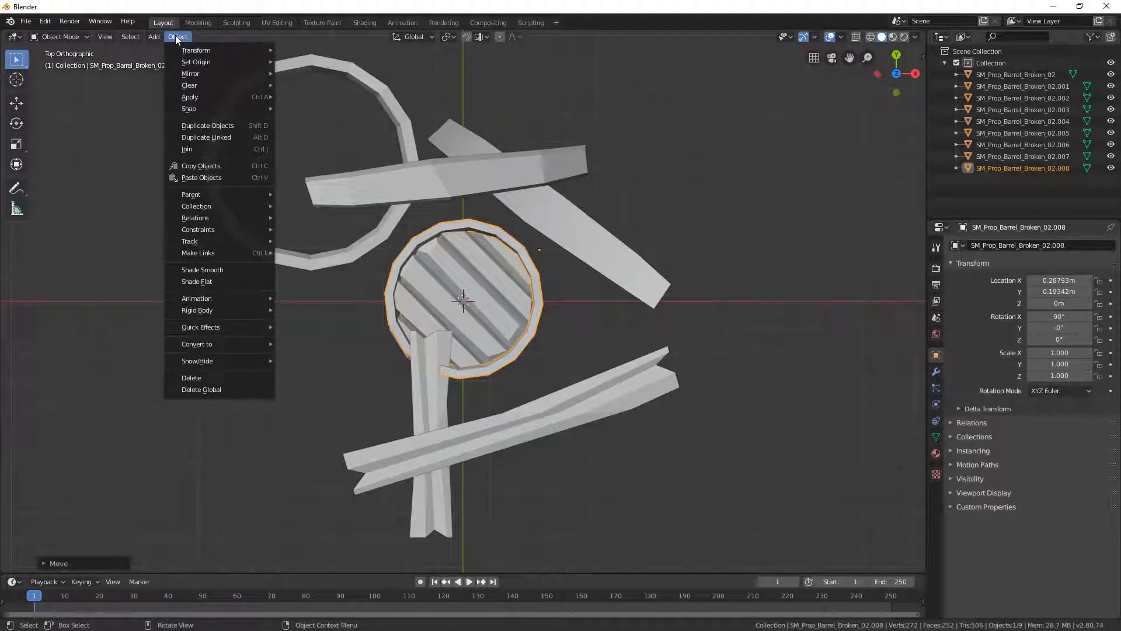
pyautogui.moveTo(207, 61)
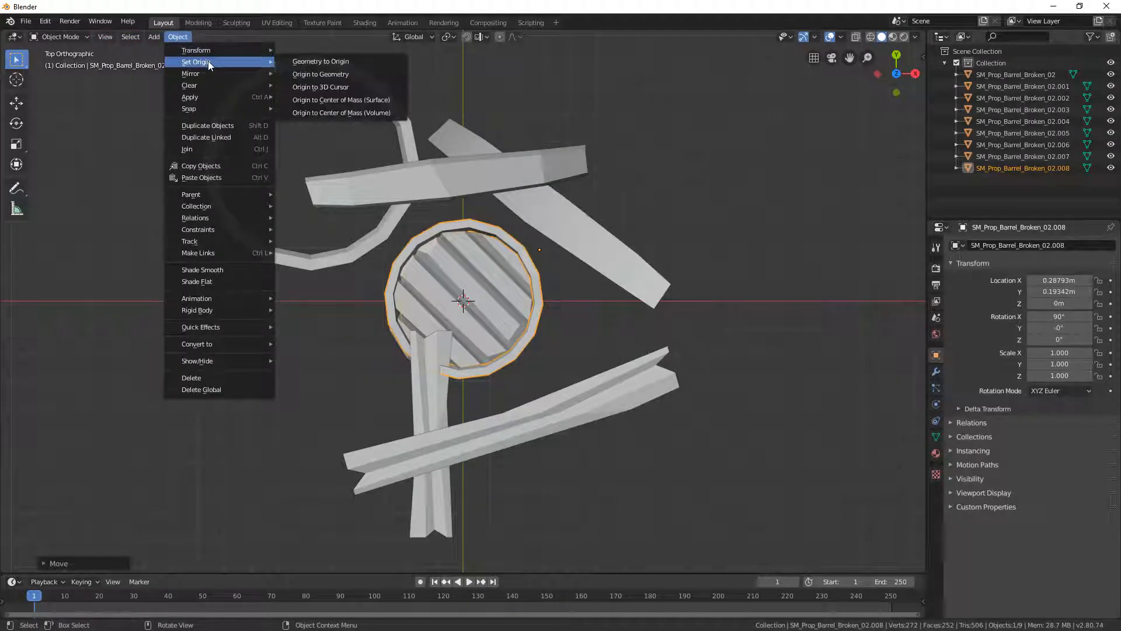
pyautogui.click(348, 89)
# - Hide the slatted lid and the small ring around it
pyautogui.scroll(-3, 601, 307)
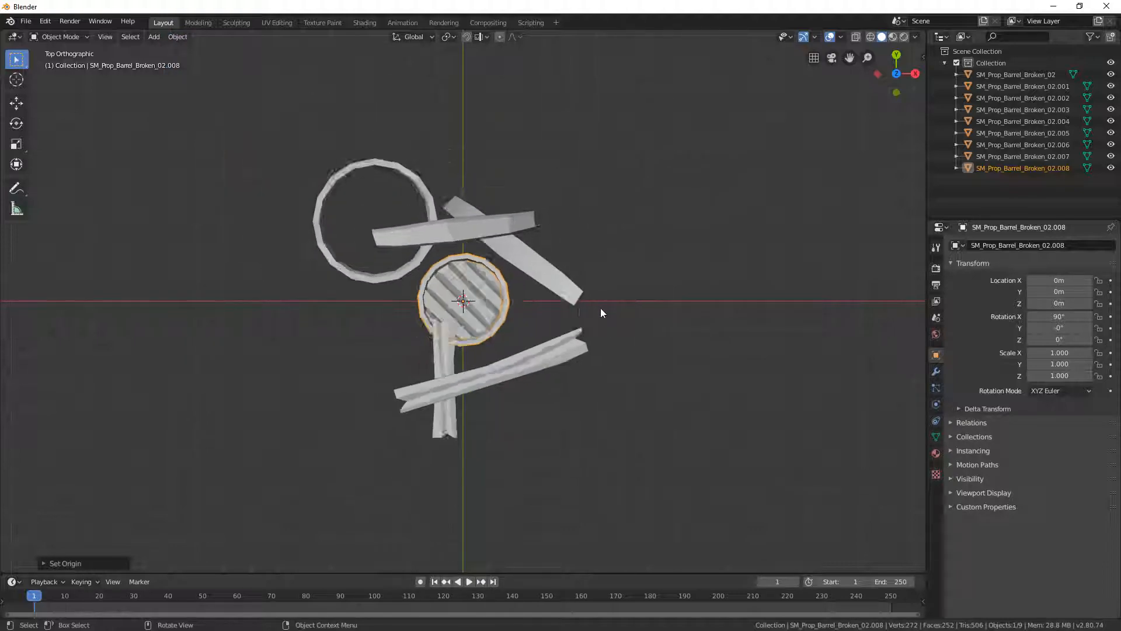
pyautogui.scroll(4, 600, 307)
pyautogui.click(532, 269)
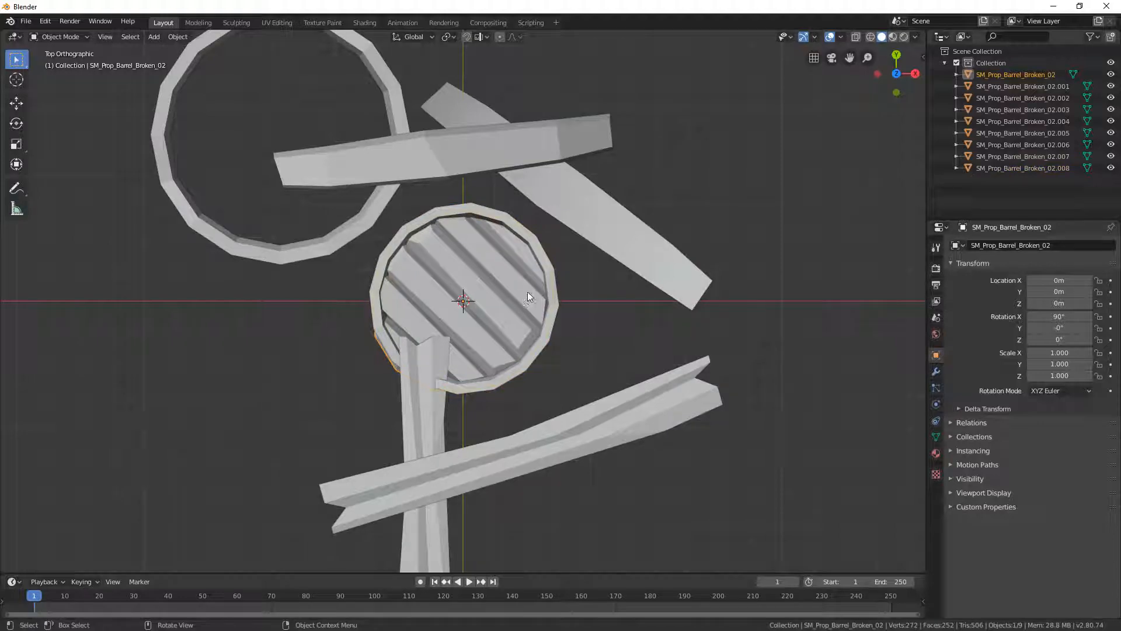
pyautogui.press('h')
pyautogui.click(540, 260)
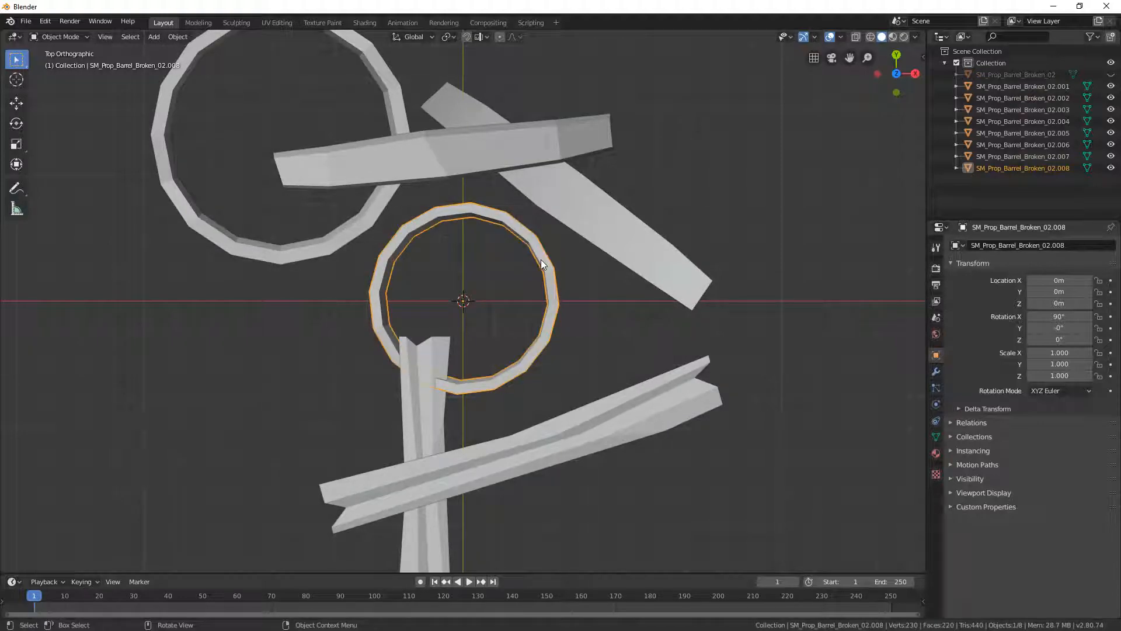
pyautogui.press('h')
# - Rotate the smooth diagonal plank to about 36.7° on Z and centre it on the 3D cursor, at about X -0.051 m, Y -0.465 m
pyautogui.click(584, 238)
pyautogui.press('g')
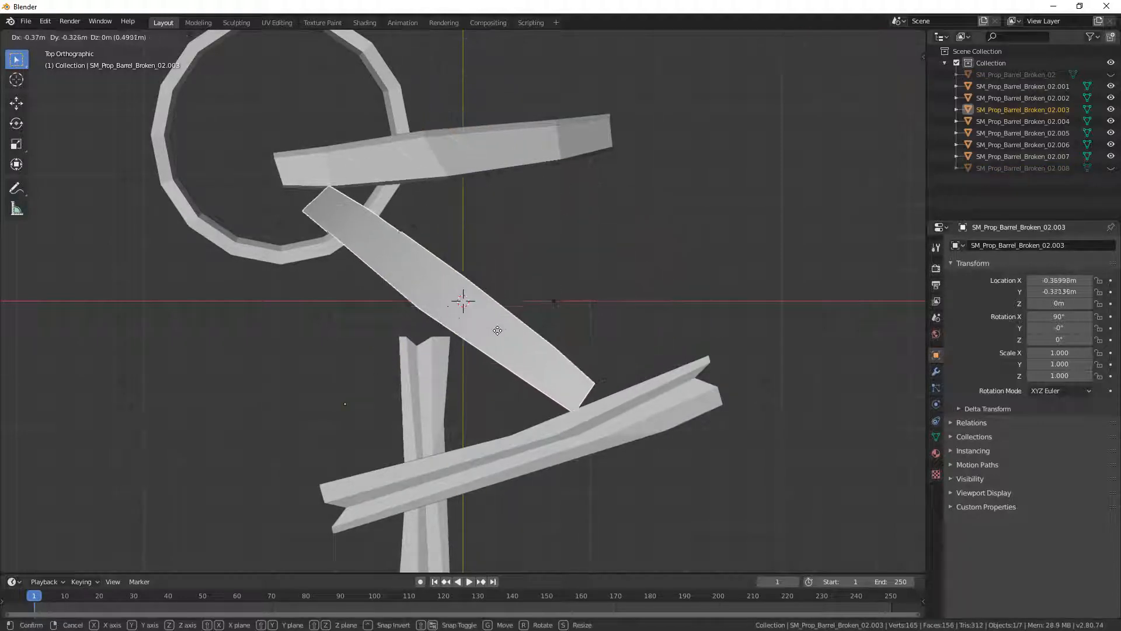
pyautogui.click(500, 328)
pyautogui.press('r')
pyautogui.click(469, 184)
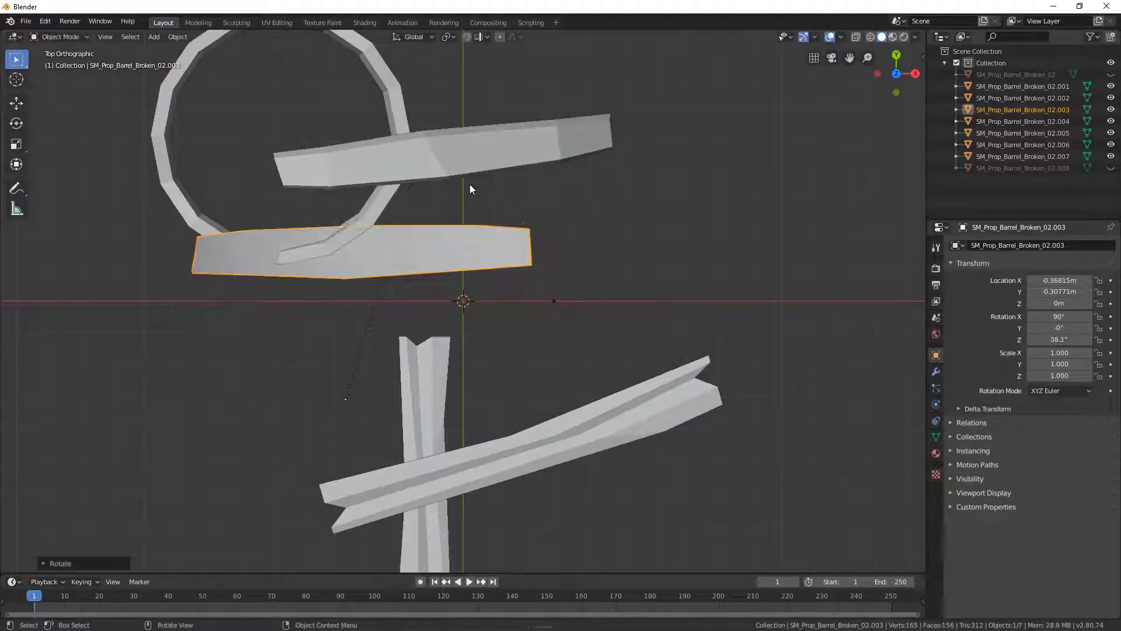
pyautogui.press('g')
pyautogui.click(581, 233)
pyautogui.press('r')
pyautogui.click(635, 228)
pyautogui.press('g')
pyautogui.click(629, 227)
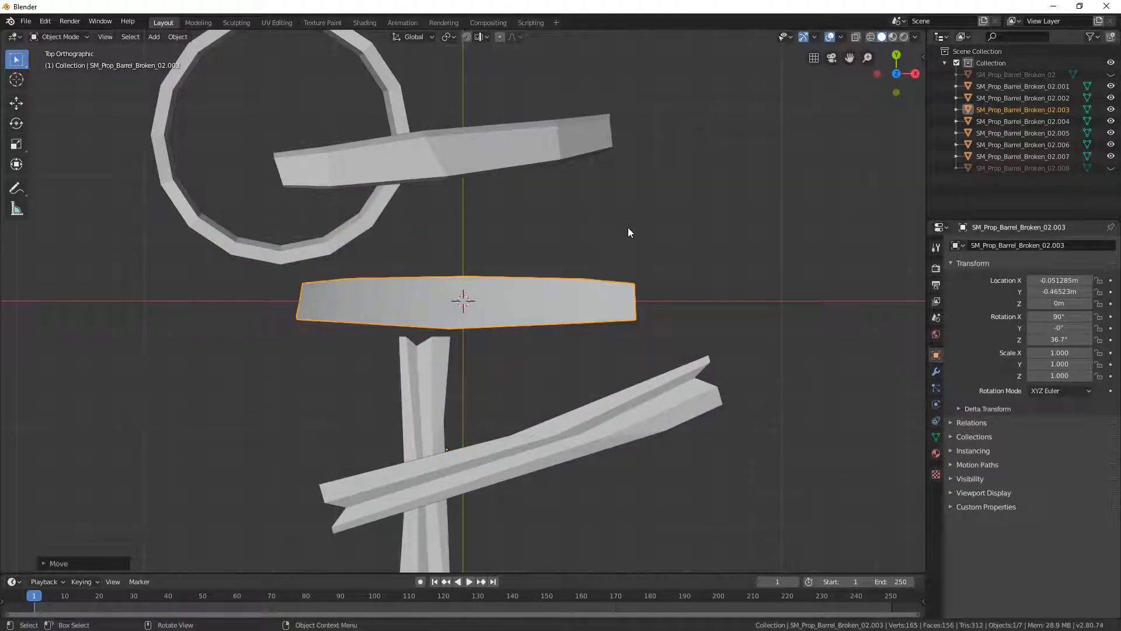
# - Set the smooth plank's origin to the 3D cursor and hide the plank
pyautogui.click(177, 37)
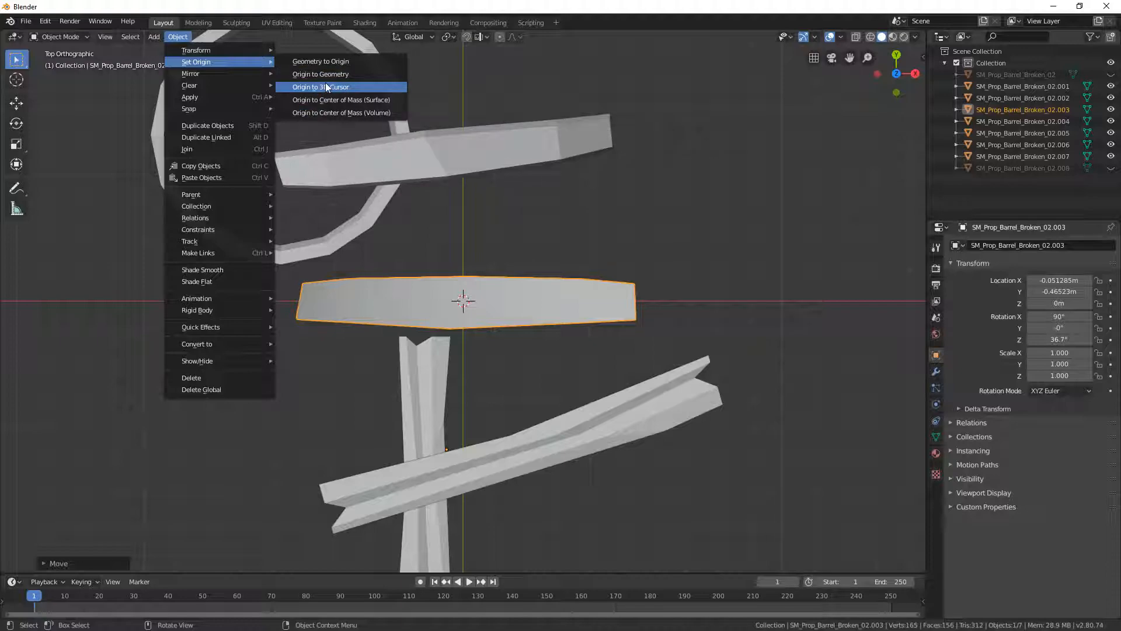
pyautogui.click(325, 87)
pyautogui.click(537, 251)
pyautogui.click(505, 289)
pyautogui.press('h')
# - Rotate the faceted plank to about -5.56° on Z and move it over the 3D cursor, to about X 0.002 m, Y -0.458 m
pyautogui.click(479, 155)
pyautogui.press('r')
pyautogui.click(567, 155)
pyautogui.press('g')
pyautogui.click(569, 299)
pyautogui.press('r')
pyautogui.click(710, 269)
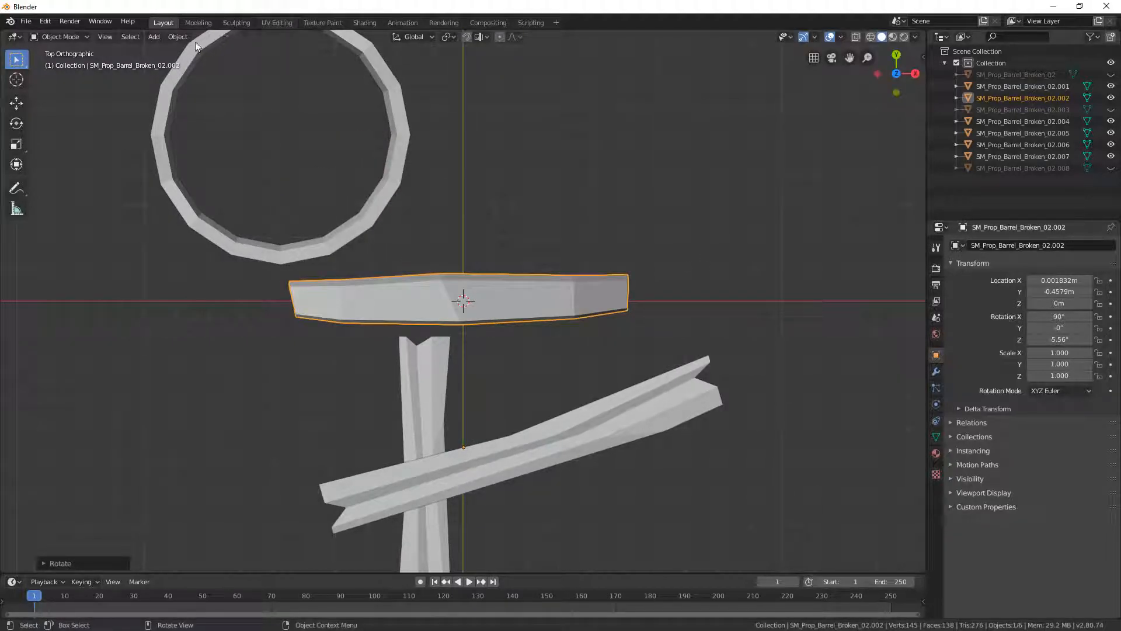
# - Set the faceted plank's origin to the 3D cursor and hide the plank
pyautogui.click(178, 36)
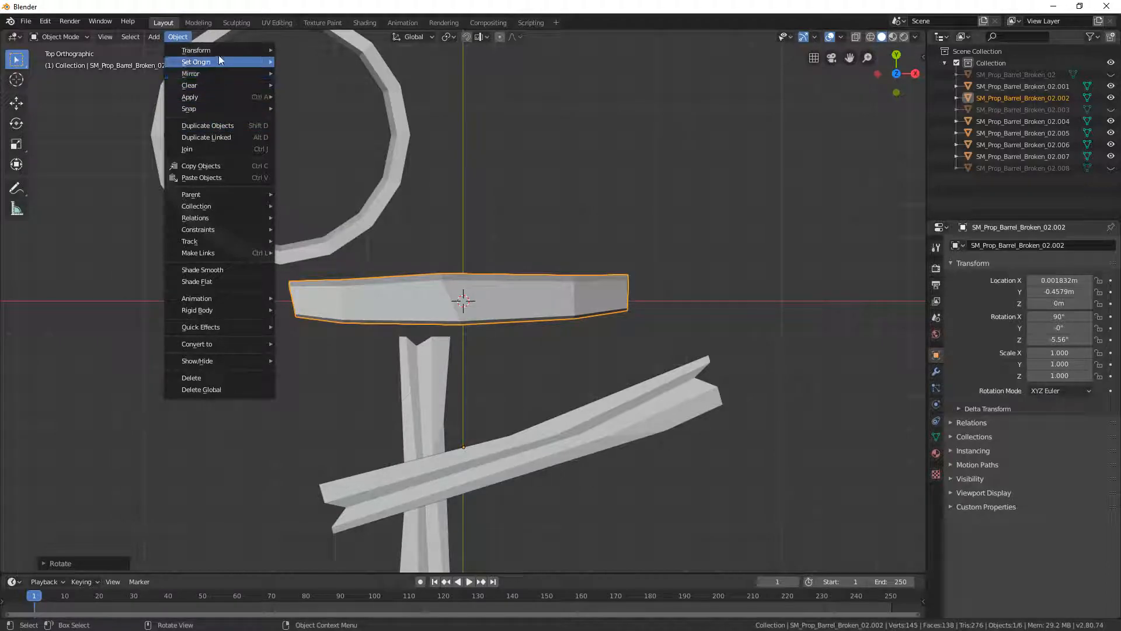
pyautogui.click(332, 84)
pyautogui.click(492, 124)
pyautogui.click(504, 288)
pyautogui.press('h')
# - Move the large ring so it is centred on the 3D cursor, to about X 0.579 m, Y -0.535 m
pyautogui.click(392, 142)
pyautogui.press('g')
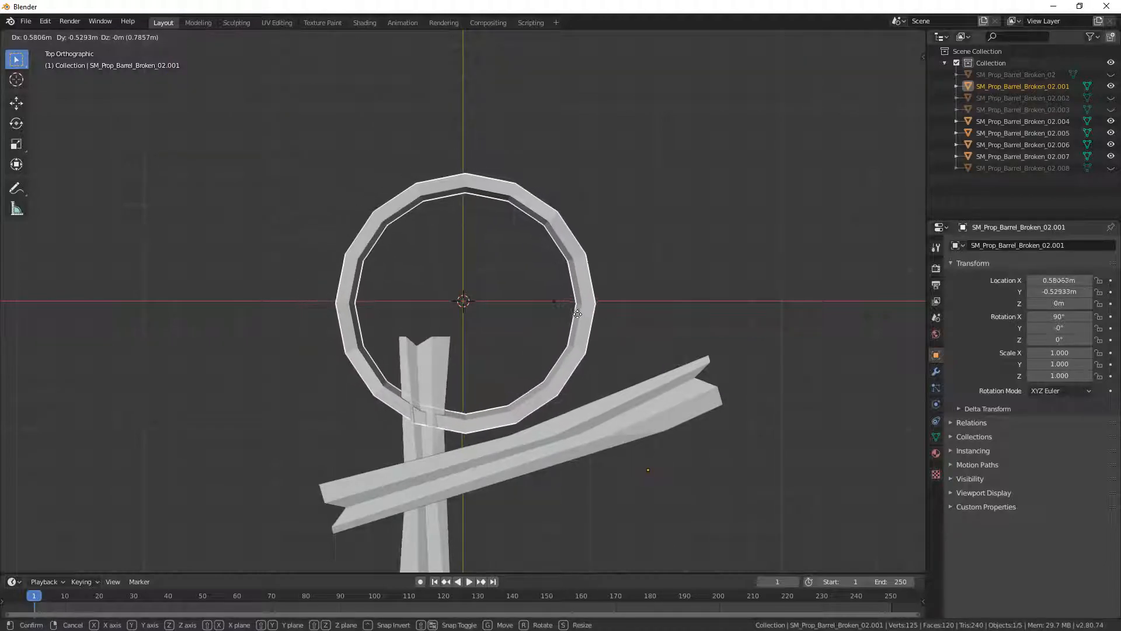
pyautogui.click(573, 315)
# - Set the large ring's origin to the 3D cursor and hide the ring
pyautogui.click(184, 38)
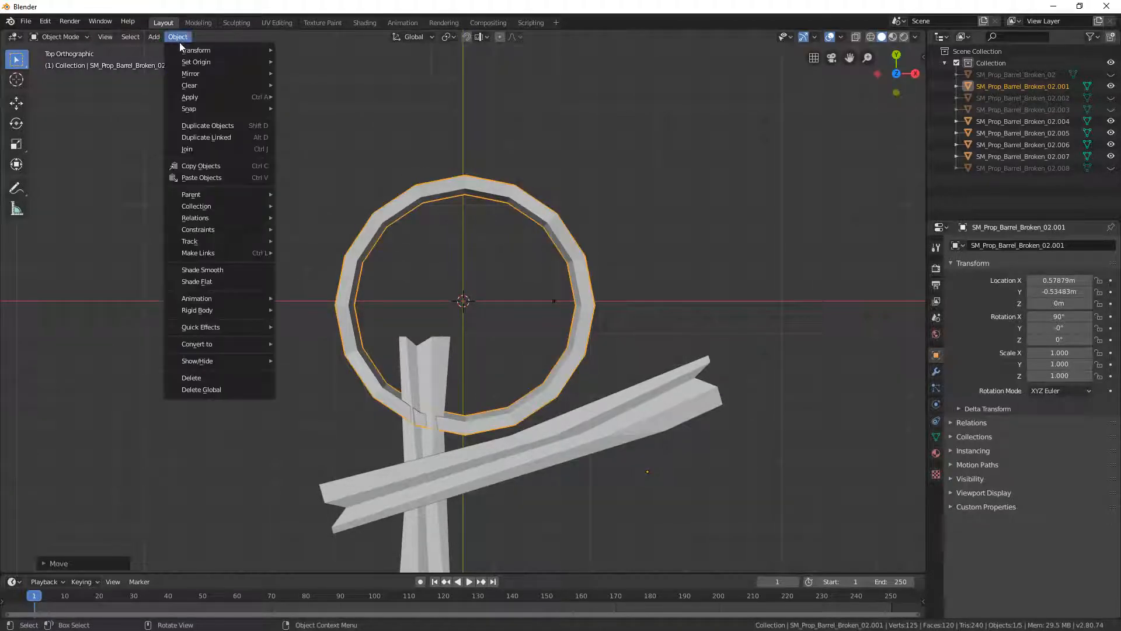
pyautogui.moveTo(211, 62)
pyautogui.click(346, 87)
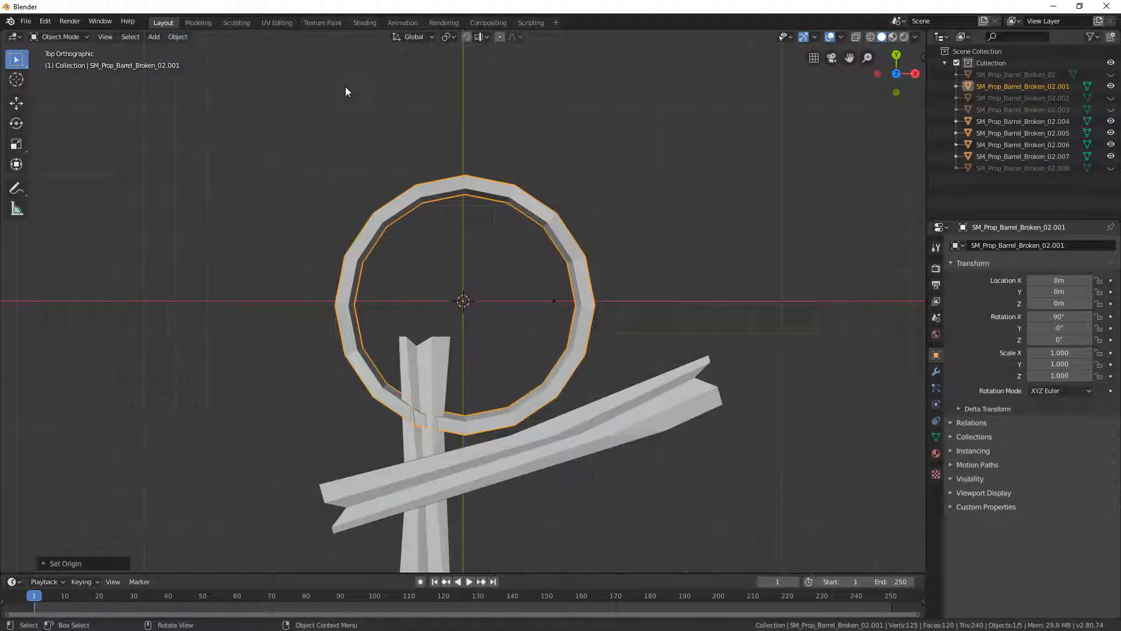
pyautogui.click(618, 187)
pyautogui.click(560, 230)
pyautogui.press('h')
# - Rotate the long notched plank to about -17.1° on Z and move it over the 3D cursor, to about X -0.040 m, Y 0.498 m
pyautogui.click(526, 471)
pyautogui.press('r')
pyautogui.click(631, 386)
pyautogui.press('r')
pyautogui.click(668, 403)
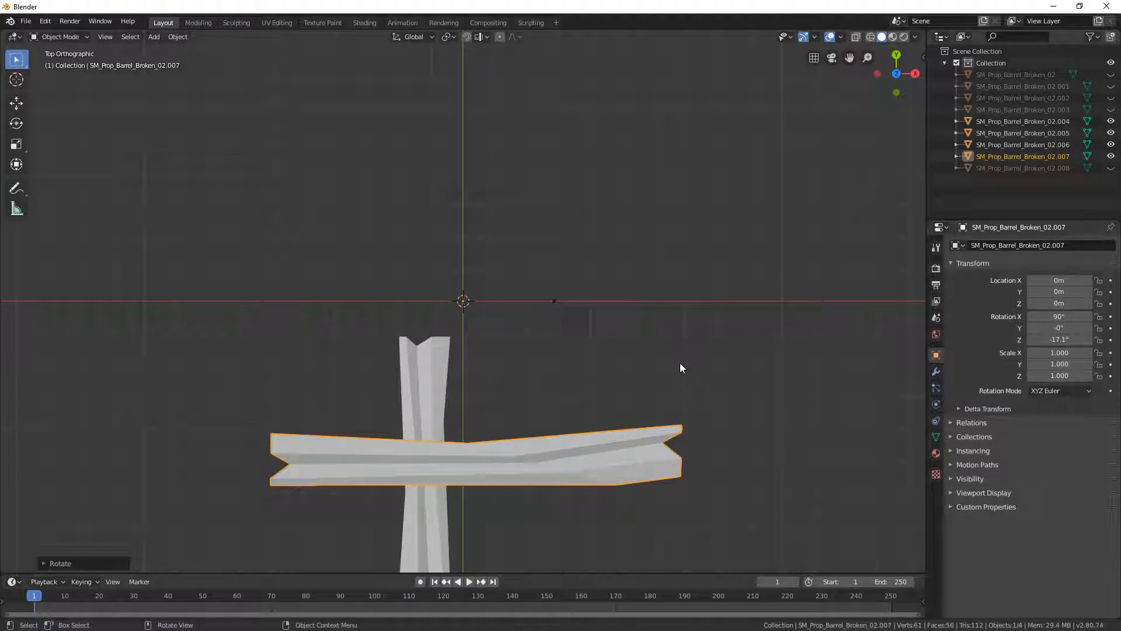
pyautogui.press('g')
pyautogui.click(642, 206)
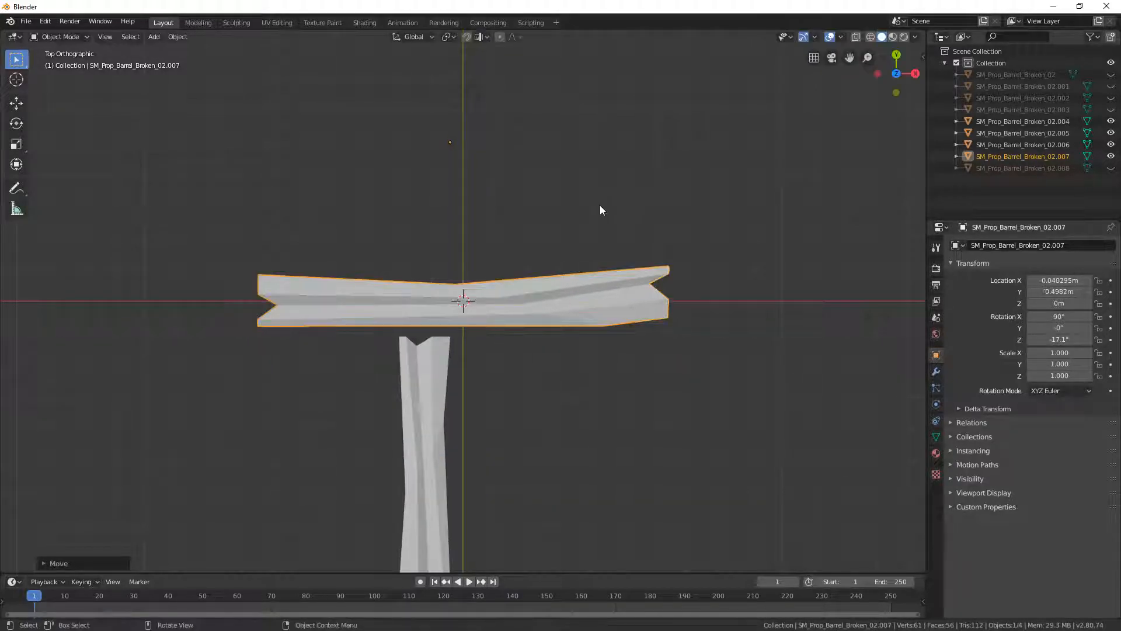
# - Set the long notched plank's origin to the 3D cursor
pyautogui.click(178, 37)
pyautogui.moveTo(211, 62)
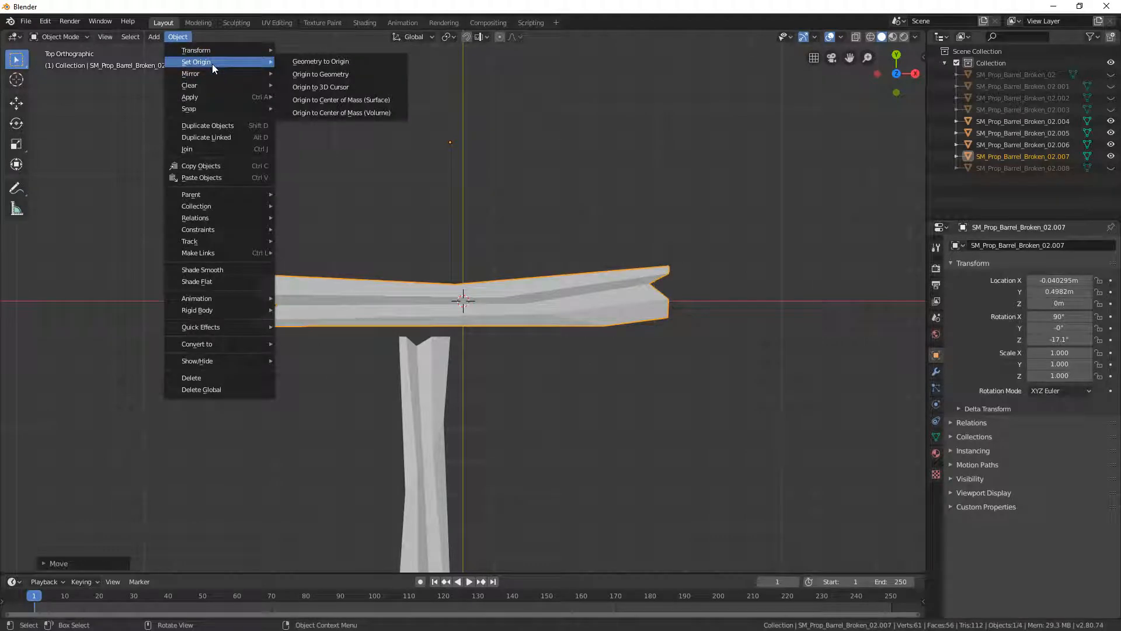
pyautogui.click(352, 87)
# - Rotate the upright notched plank to about -89.2° on Z and move it to the 3D cursor, at about X 0.518 m, Y -0.128 m
pyautogui.click(450, 424)
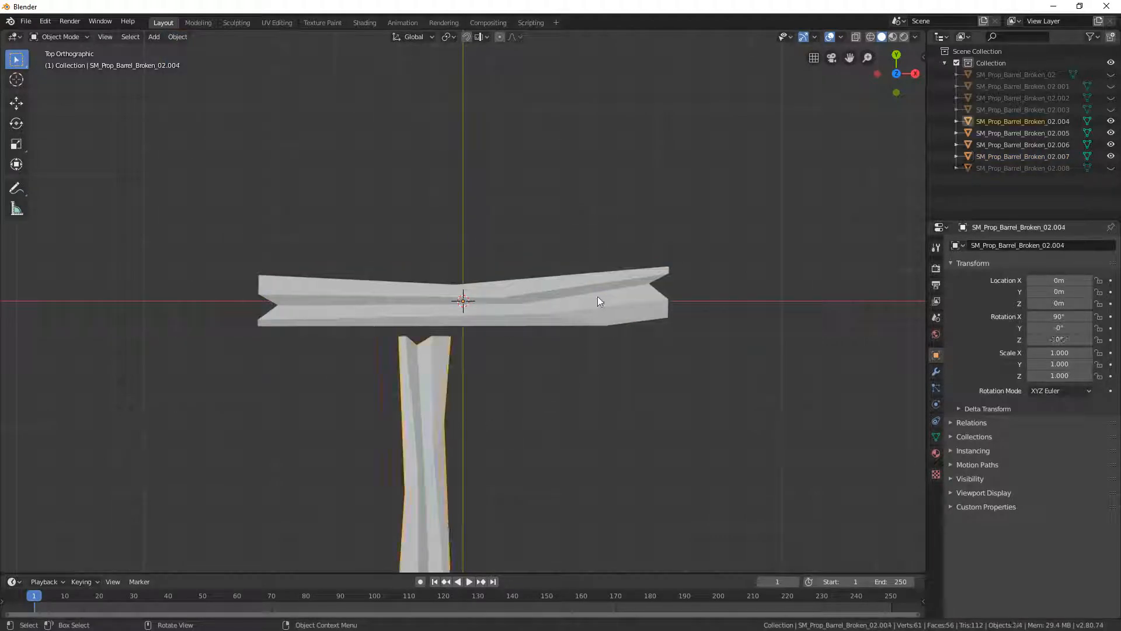
pyautogui.press('r')
pyautogui.click(590, 118)
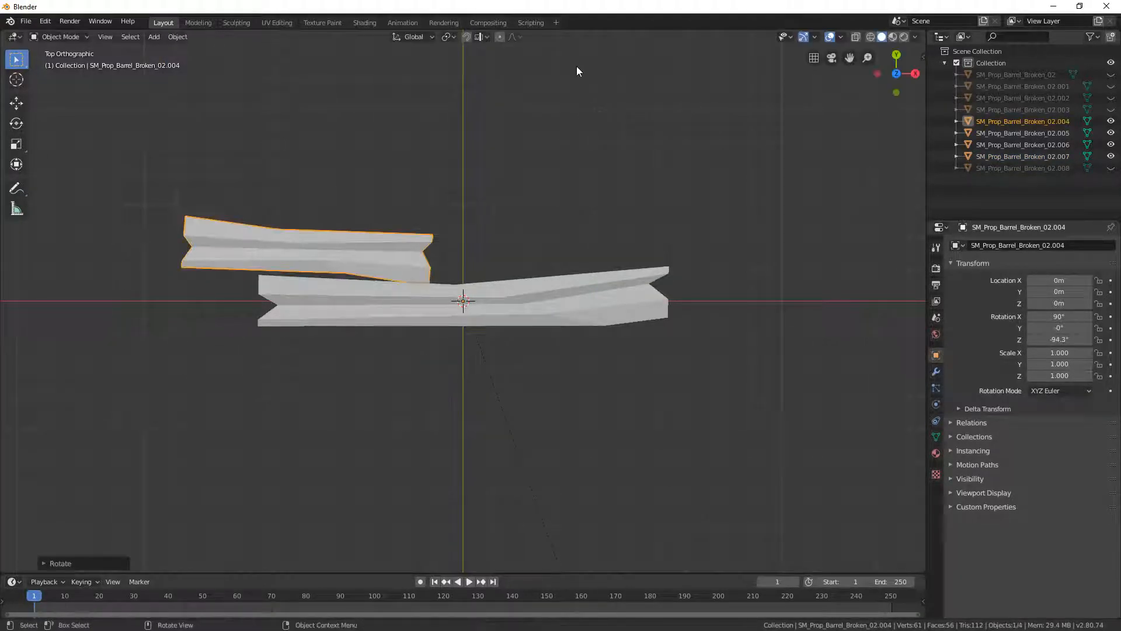
pyautogui.press('g')
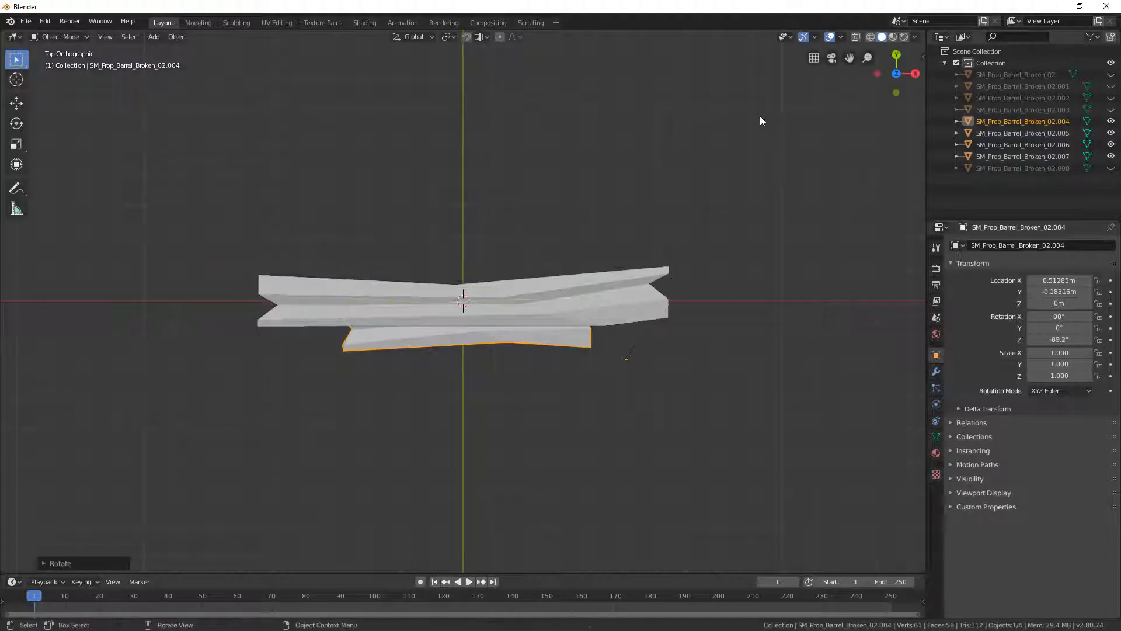
pyautogui.click(762, 98)
# - Set the shorter notched plank's origin to the 3D cursor
pyautogui.click(178, 36)
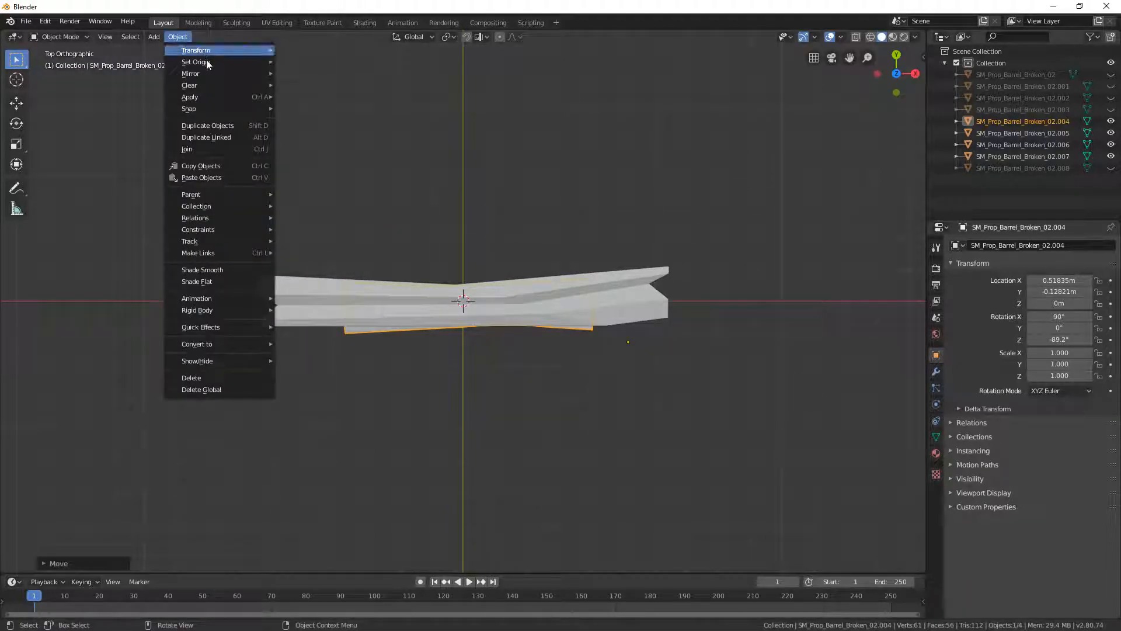
pyautogui.moveTo(206, 61)
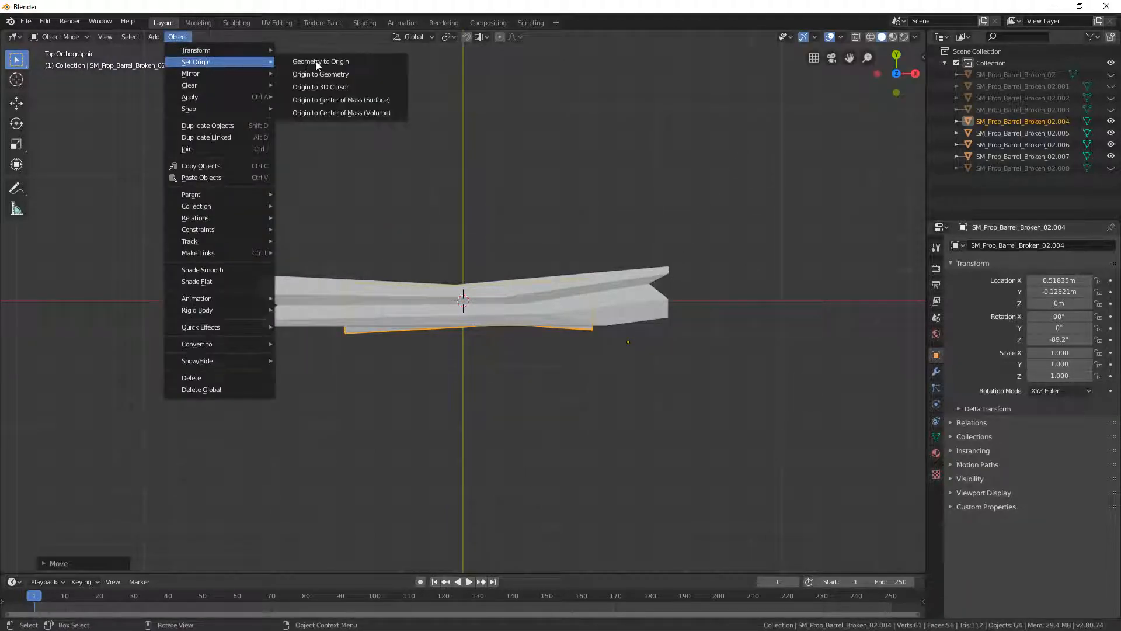
pyautogui.click(335, 87)
# - Reveal all hidden barrel pieces and check them stacked together in perspective view
pyautogui.hotkey('alt', 'h')
pyautogui.hotkey('alt', 'a')
pyautogui.moveTo(652, 271); pyautogui.dragTo(501, 250, button='middle')
pyautogui.click(501, 249)
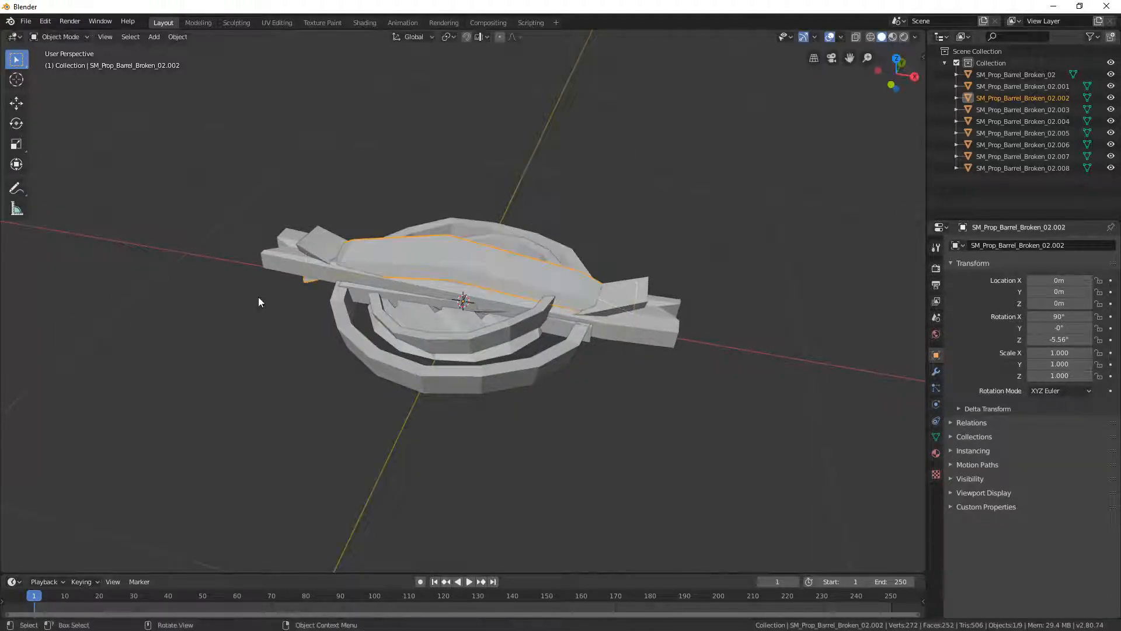
pyautogui.moveTo(276, 168); pyautogui.dragTo(711, 456)
pyautogui.click(586, 424)
# - Switch to Unity and examine the previews of the individual SM_Prop_Barrel_Broken_02 pieces inside the d_barrel_1 model
pyautogui.hotkey('alt', 'Tab')
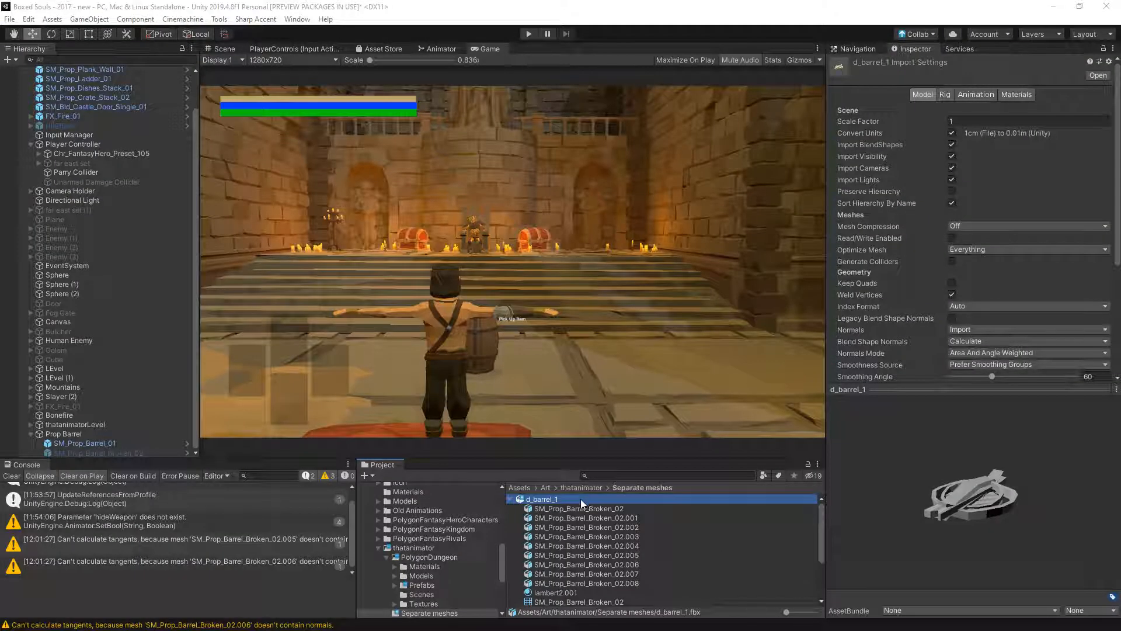
pyautogui.click(574, 526)
pyautogui.click(595, 510)
pyautogui.click(600, 519)
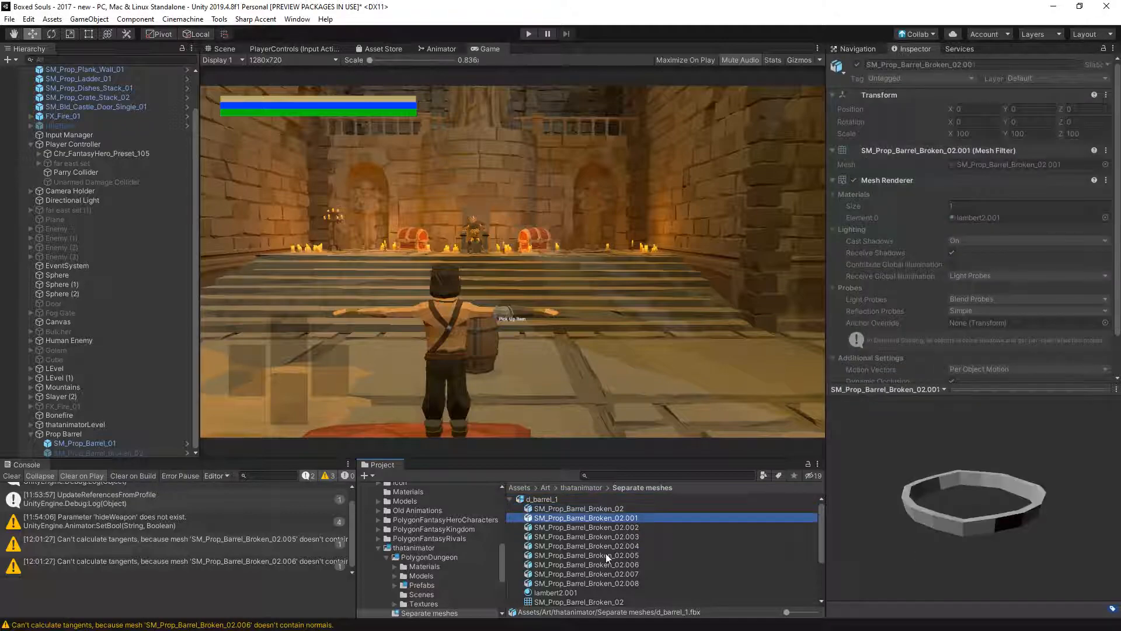
pyautogui.click(606, 554)
pyautogui.click(612, 582)
pyautogui.click(614, 565)
pyautogui.click(619, 545)
pyautogui.click(620, 563)
pyautogui.click(896, 568)
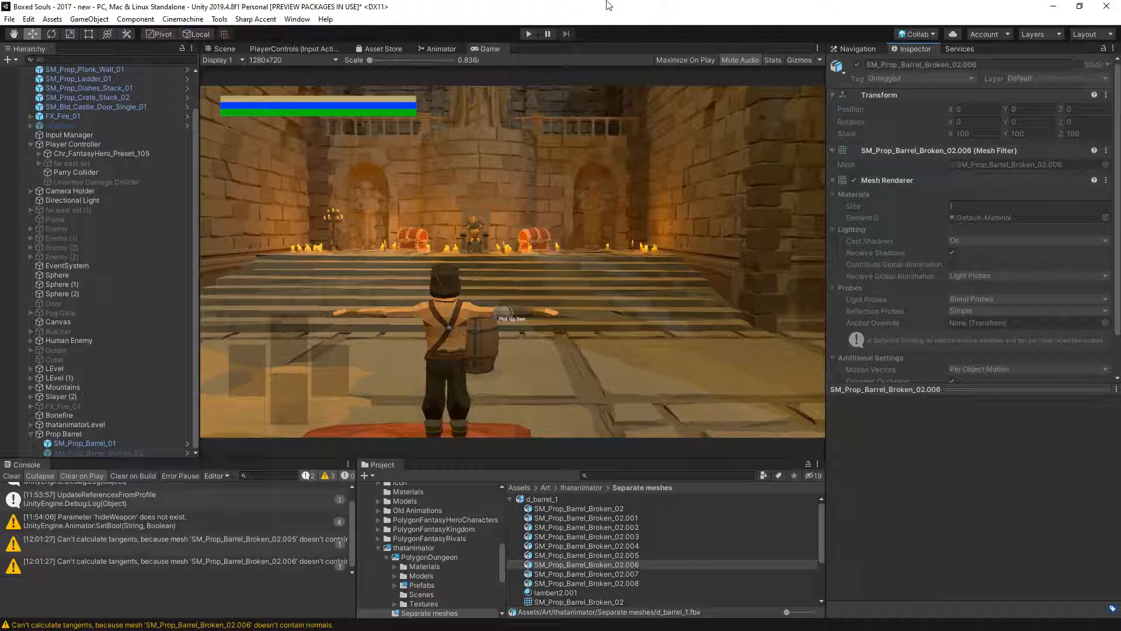
pyautogui.click(639, 565)
pyautogui.click(930, 497)
pyautogui.click(617, 557)
pyautogui.click(620, 546)
pyautogui.moveTo(916, 535); pyautogui.dragTo(896, 571)
pyautogui.click(659, 536)
pyautogui.click(646, 527)
pyautogui.click(652, 516)
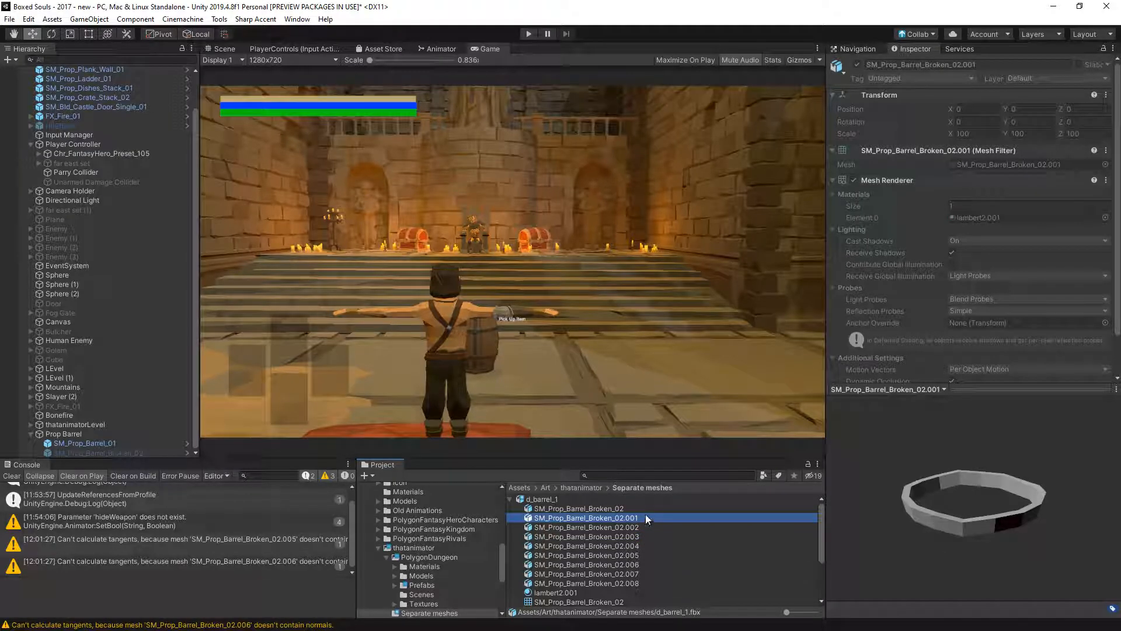
pyautogui.scroll(-3, 578, 566)
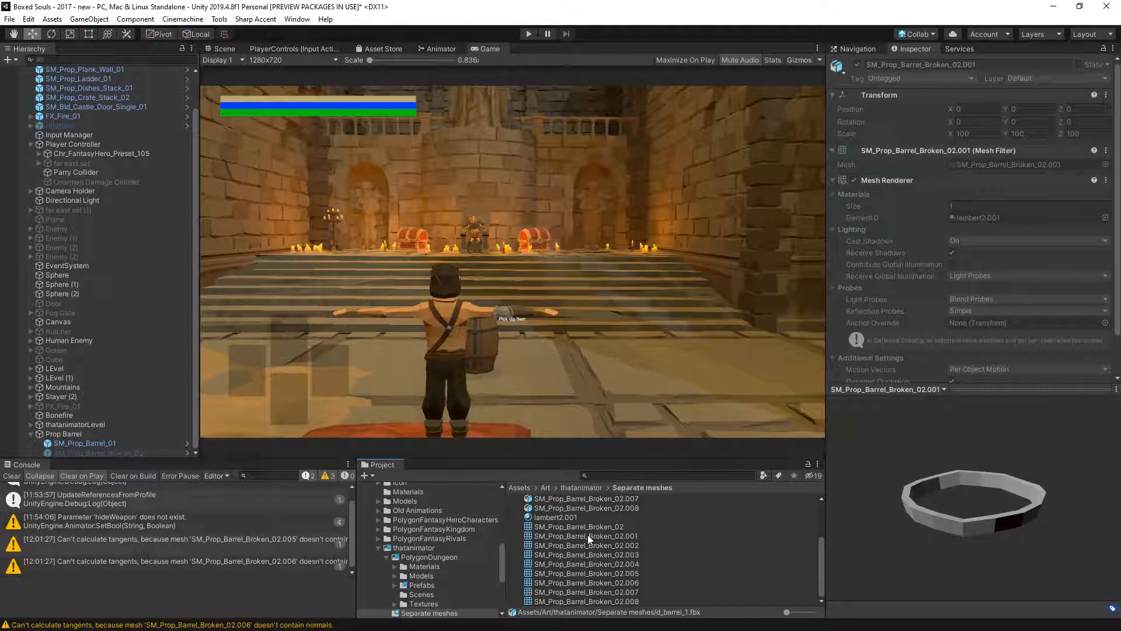
# - In the Scene view, move the FX_Dust_Large_Cube effect away from the barrel along Z, to -166
pyautogui.click(225, 48)
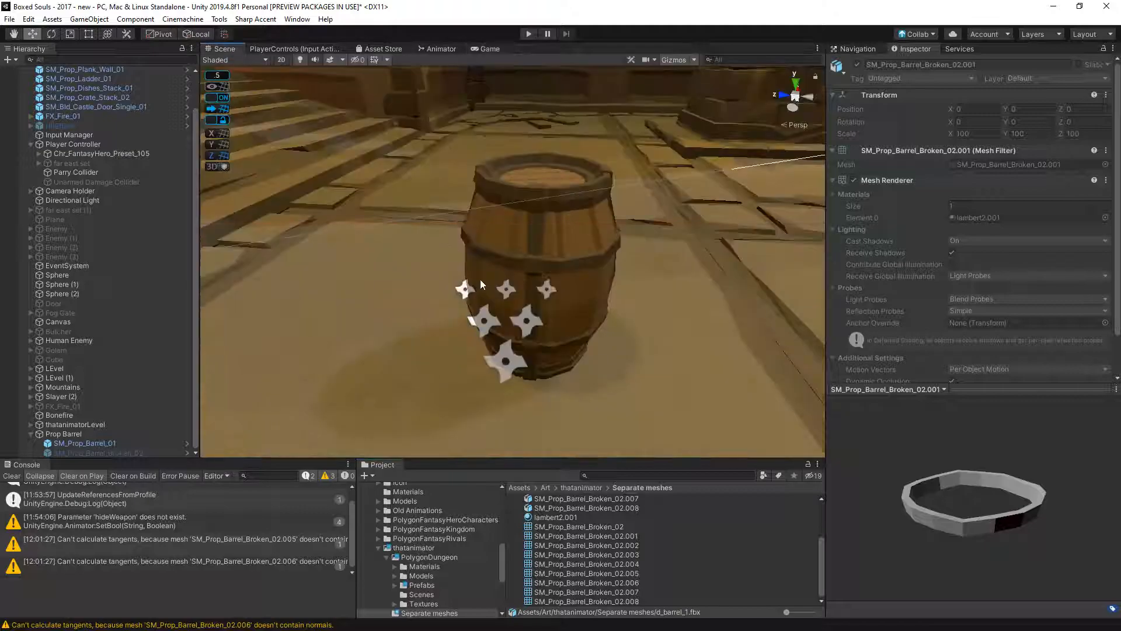
pyautogui.moveTo(537, 373); pyautogui.dragTo(503, 370, button='middle')
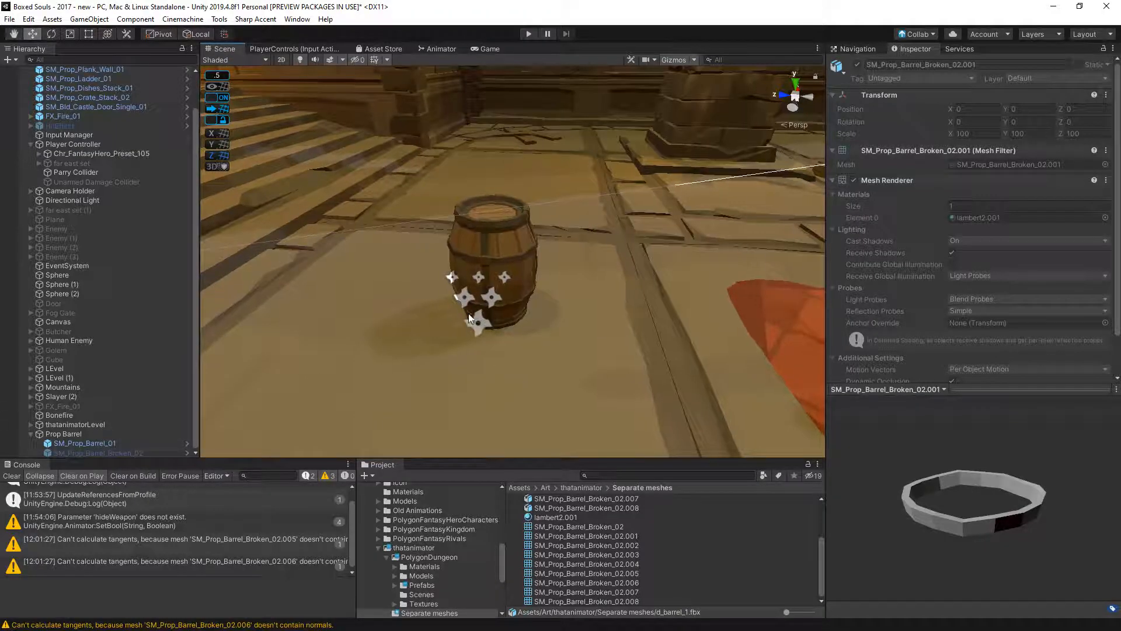
pyautogui.click(487, 327)
pyautogui.scroll(-4, 500, 328)
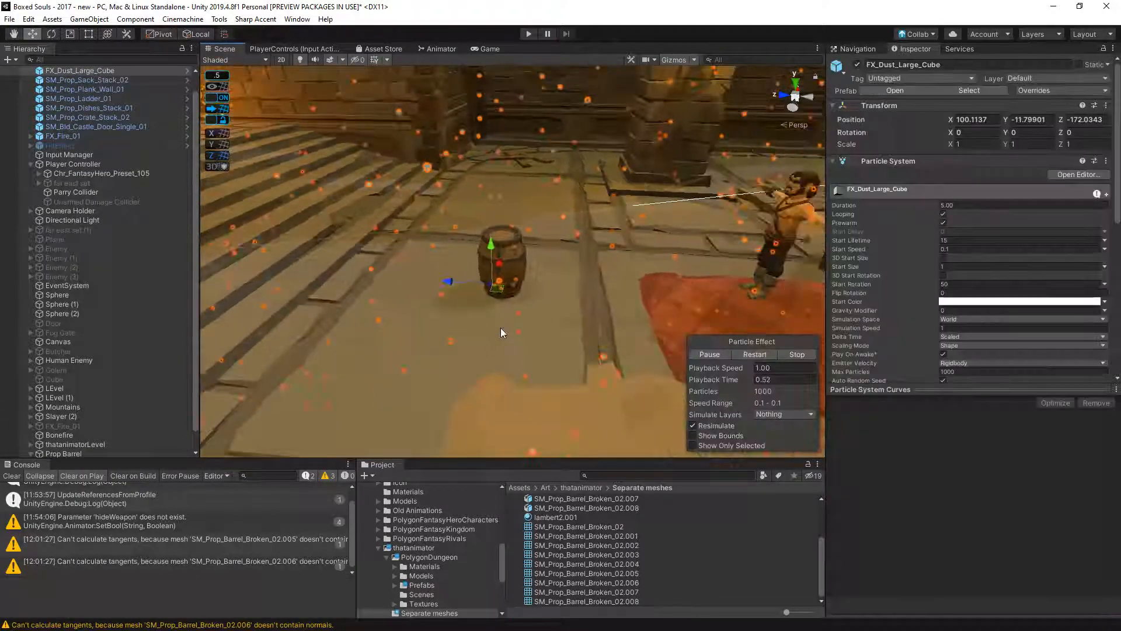
pyautogui.moveTo(453, 278); pyautogui.dragTo(160, 229)
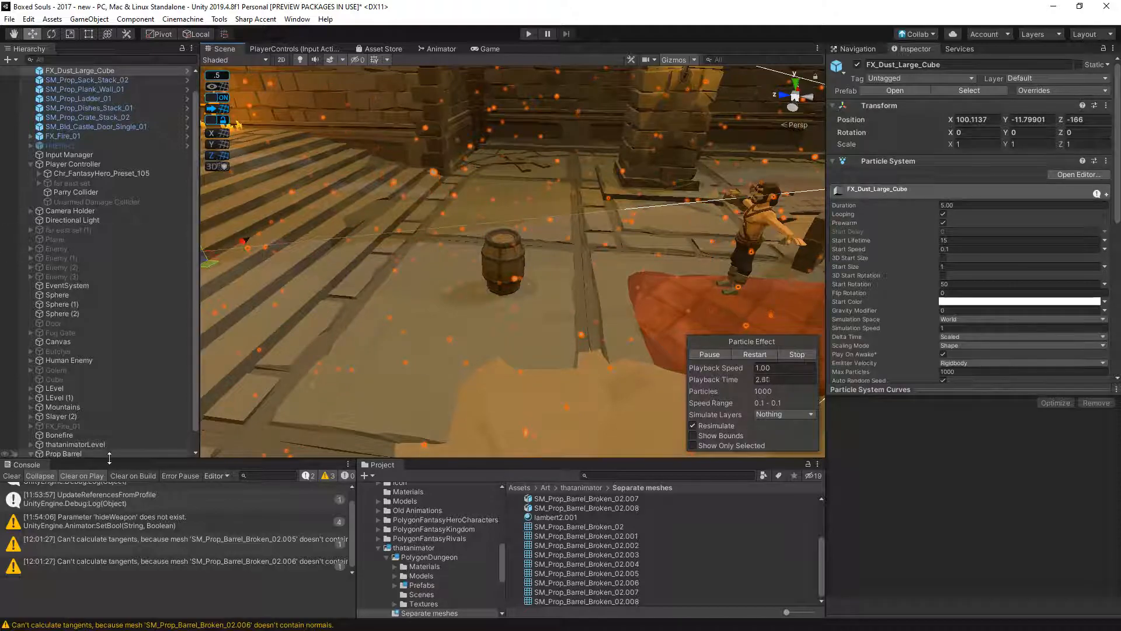
# - Create an empty child object under Prop Barrel and add a Particle System component to it
pyautogui.click(93, 453)
pyautogui.click(101, 20)
pyautogui.click(105, 40)
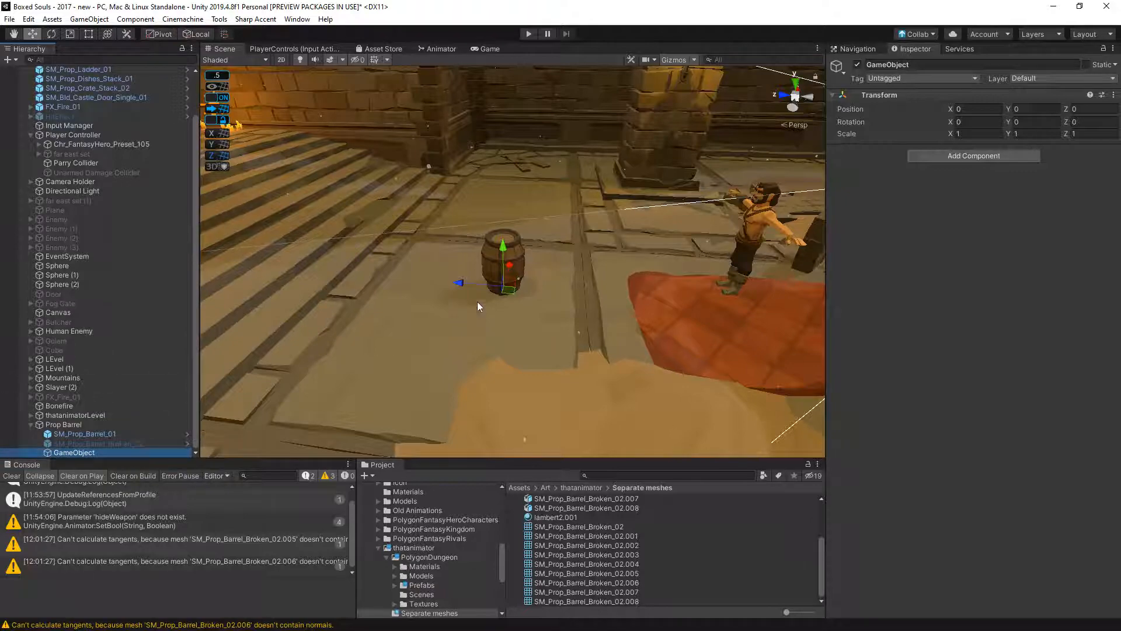
pyautogui.click(976, 155)
pyautogui.write('particle')
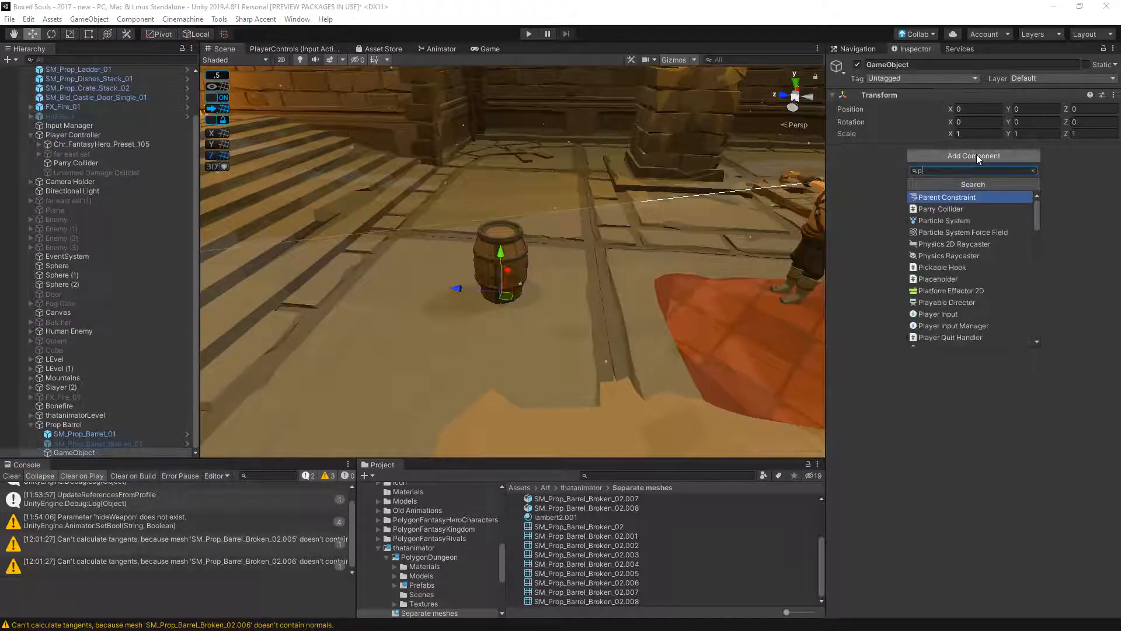
pyautogui.press('Return')
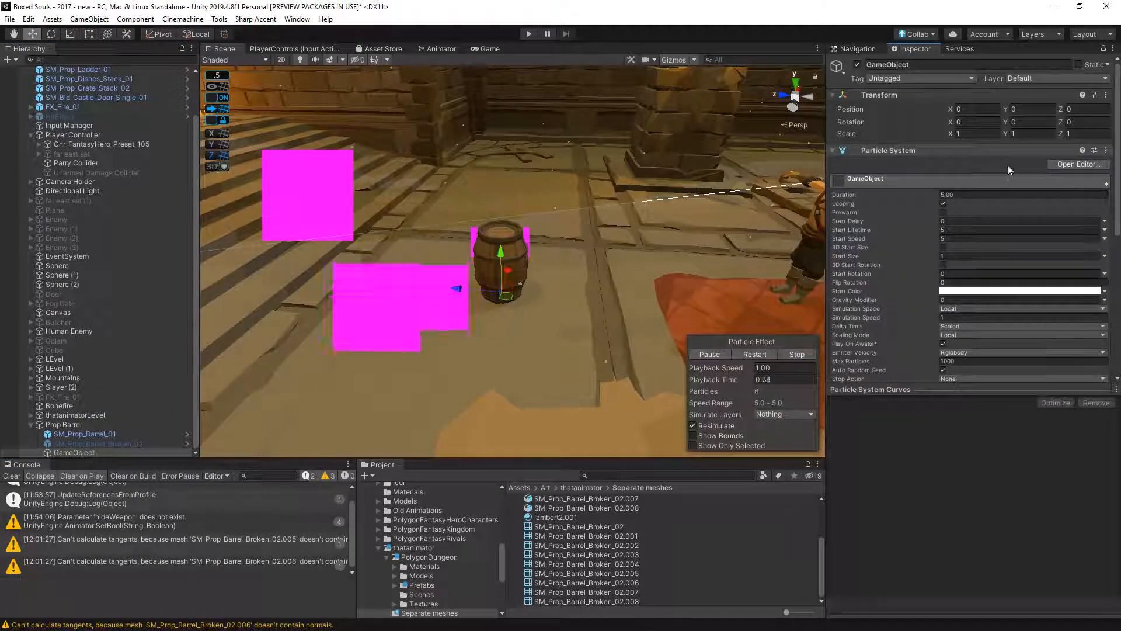
# - Rotate the new particle system object so its particles emit upward from the barrel
pyautogui.scroll(-3, 1035, 293)
pyautogui.press('e')
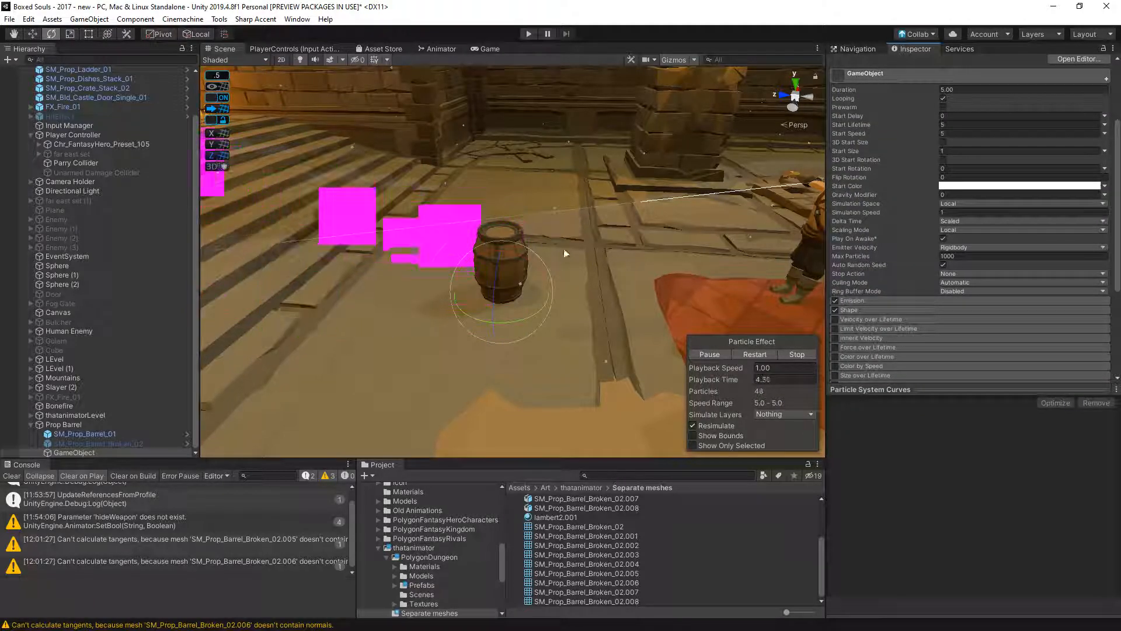
pyautogui.moveTo(540, 314); pyautogui.dragTo(658, 308)
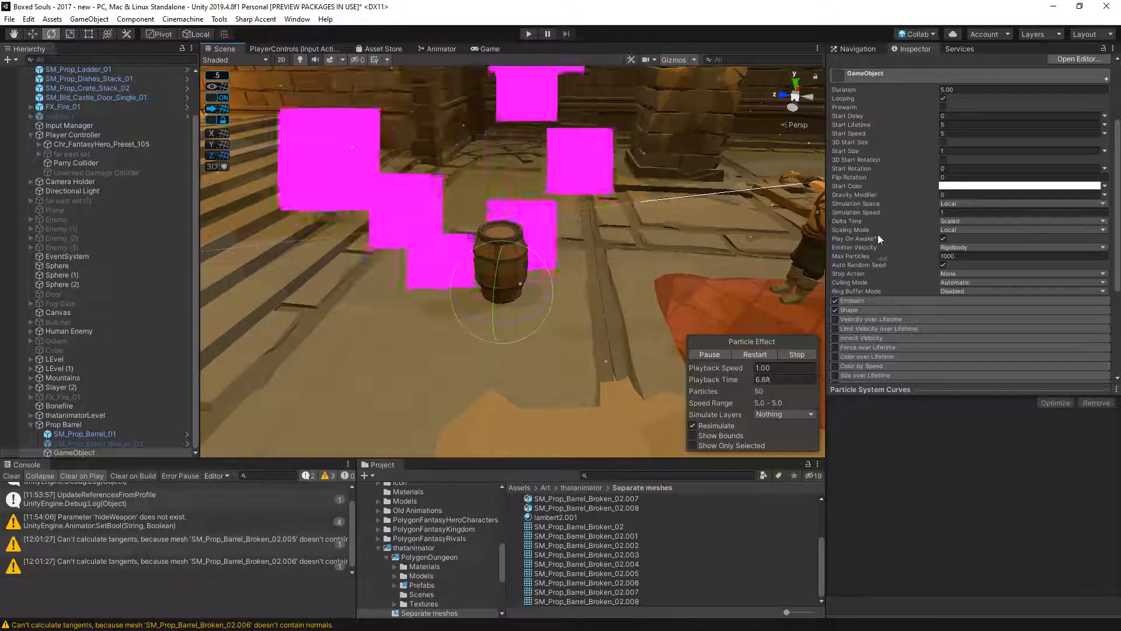
# - Set the particle system's gravity modifier to 1 and its renderer's render mode to Mesh
pyautogui.click(959, 194)
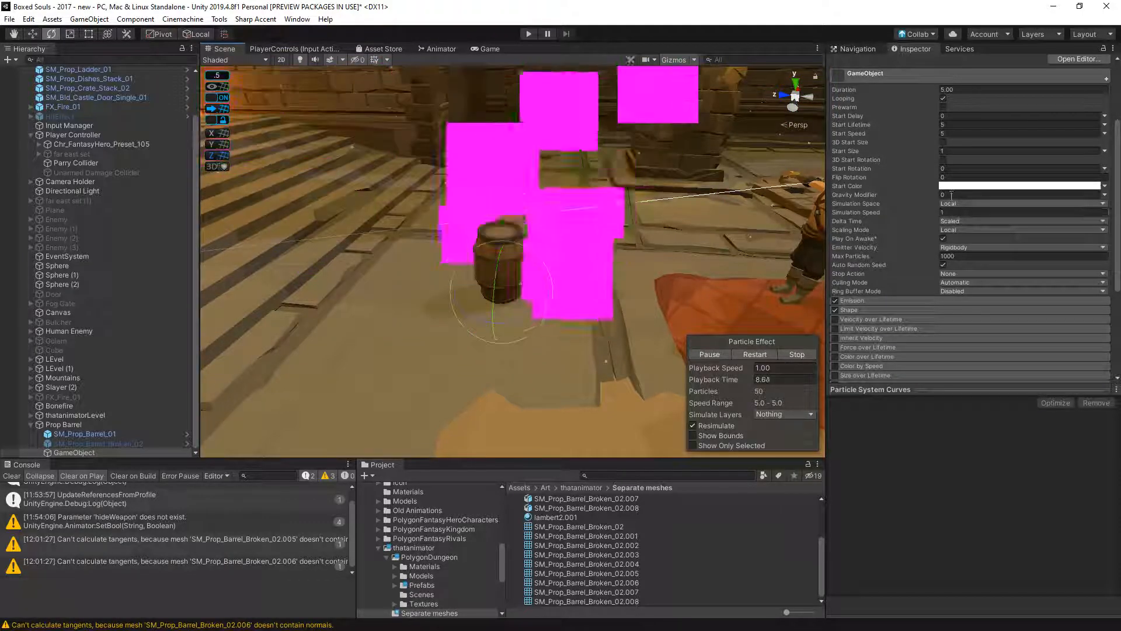
pyautogui.write('1')
pyautogui.scroll(-2, 980, 278)
pyautogui.scroll(-5, 932, 250)
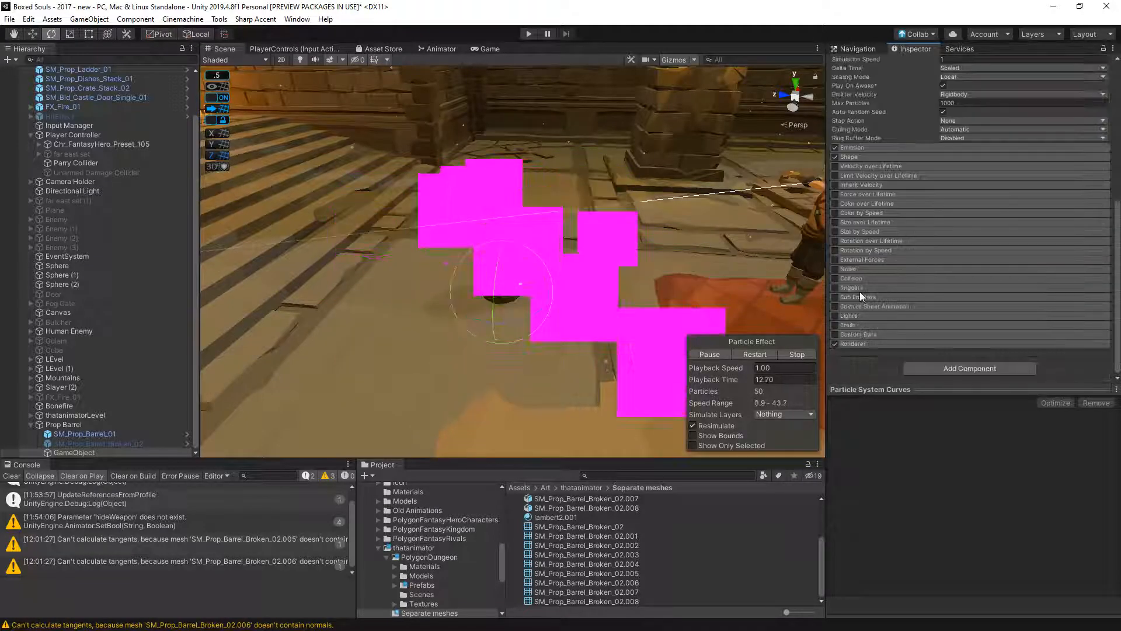
pyautogui.scroll(-4, 928, 356)
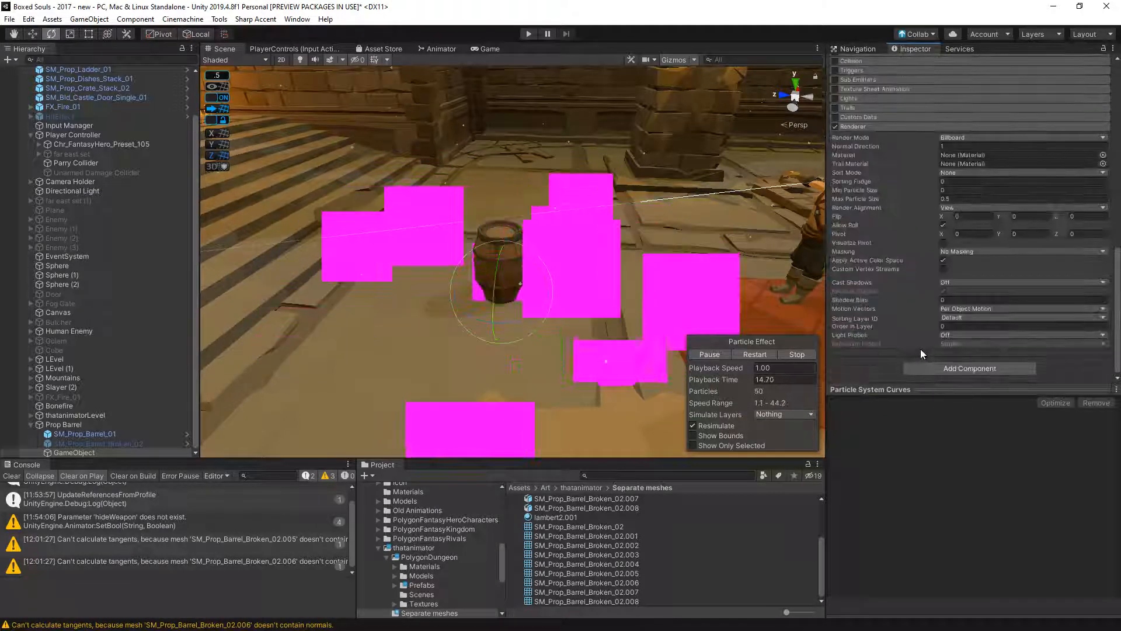
pyautogui.scroll(3, 920, 348)
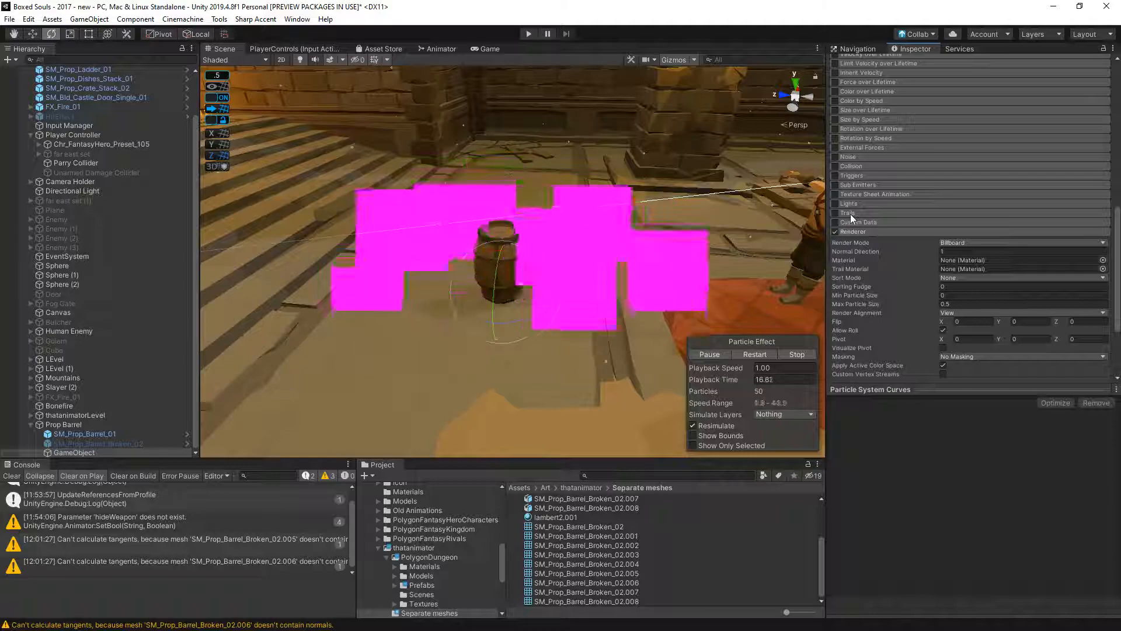
pyautogui.click(961, 243)
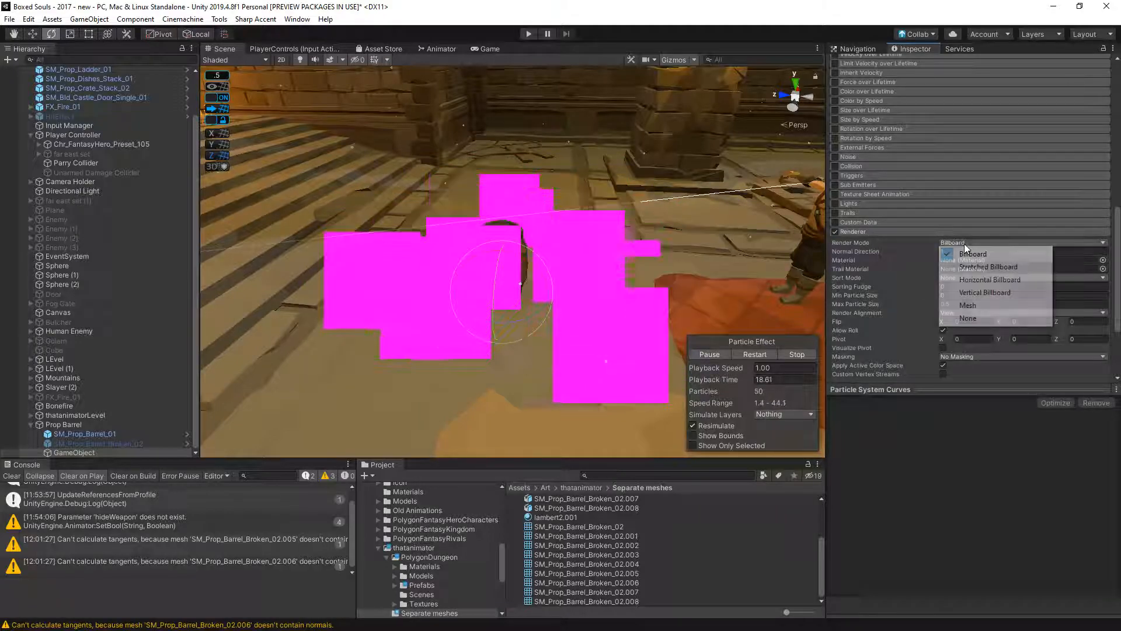
pyautogui.click(987, 308)
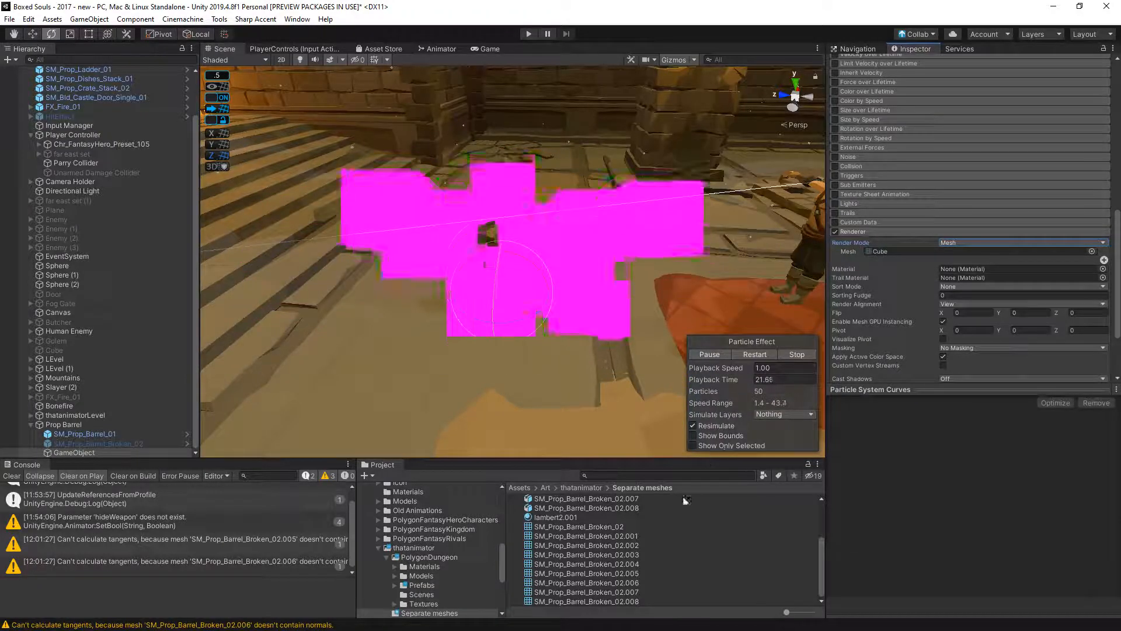
# - Try SM_Prop_Barrel_Broken_02 as the particle mesh and restart the effect preview
pyautogui.moveTo(613, 527); pyautogui.dragTo(935, 252)
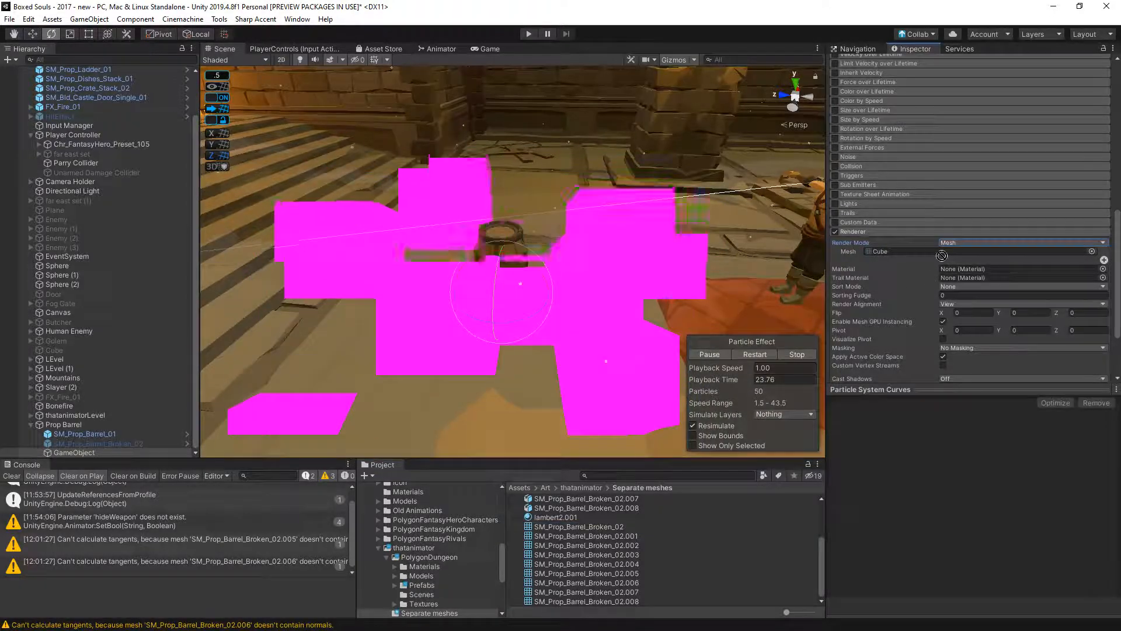
pyautogui.click(766, 354)
pyautogui.scroll(-10, 646, 251)
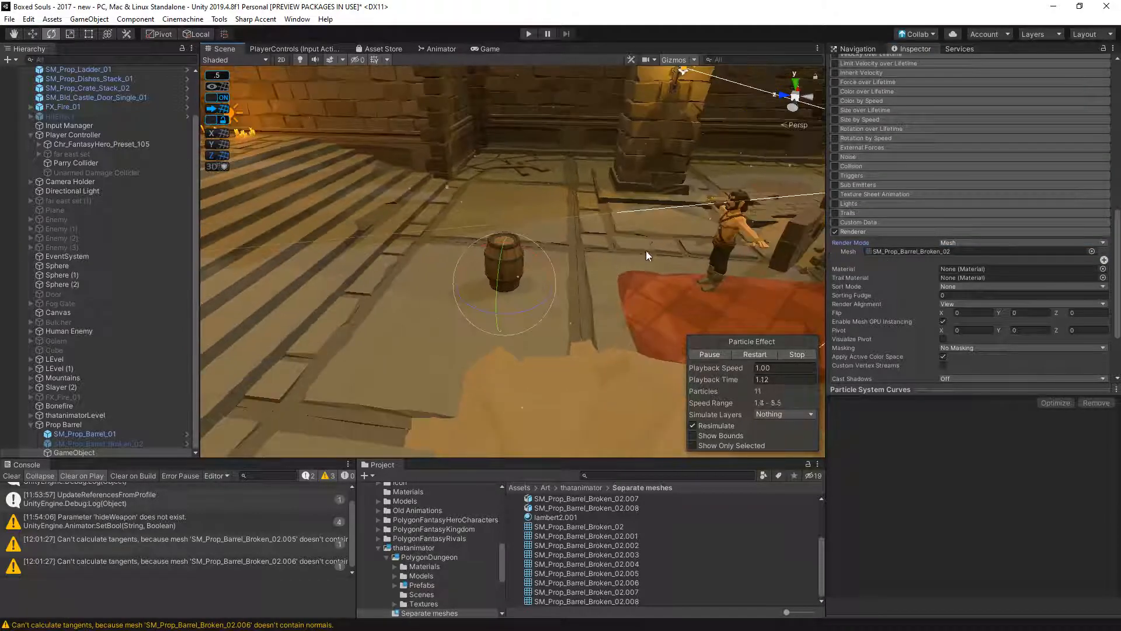
pyautogui.scroll(1, 607, 284)
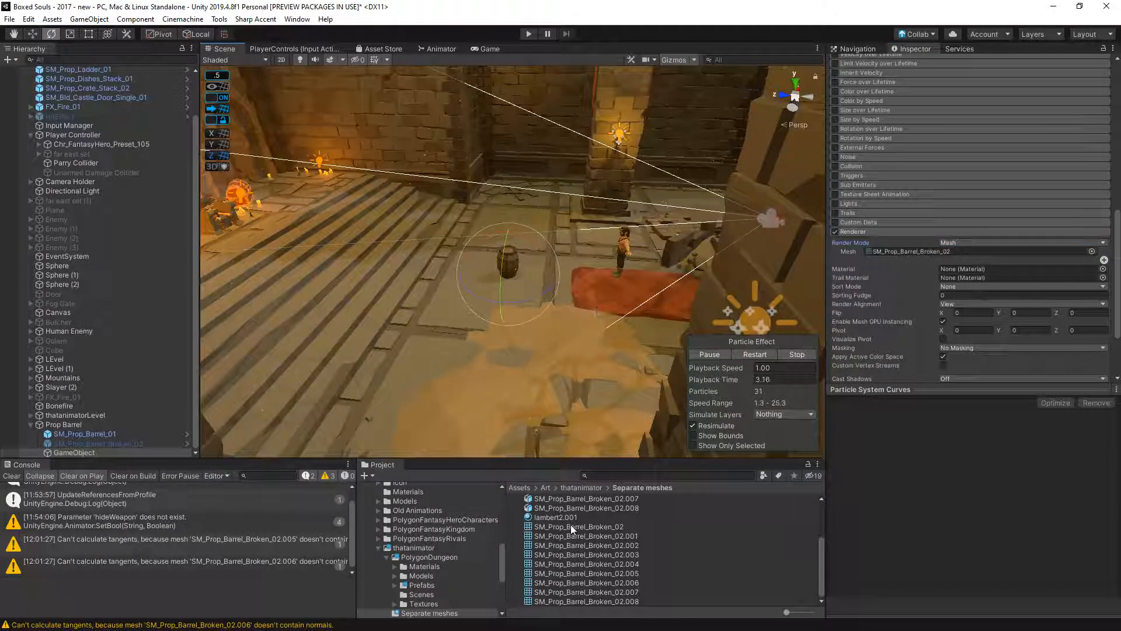
pyautogui.scroll(3, 574, 526)
pyautogui.moveTo(548, 500); pyautogui.dragTo(513, 274)
pyautogui.click(541, 292)
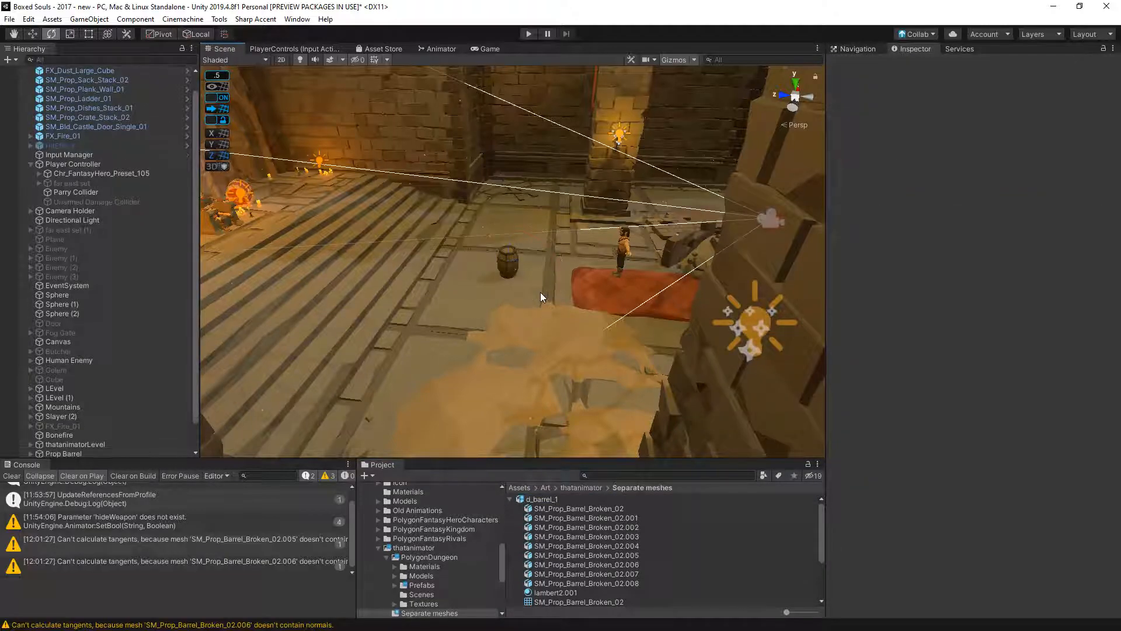
pyautogui.scroll(1, 530, 299)
pyautogui.scroll(-1, 117, 423)
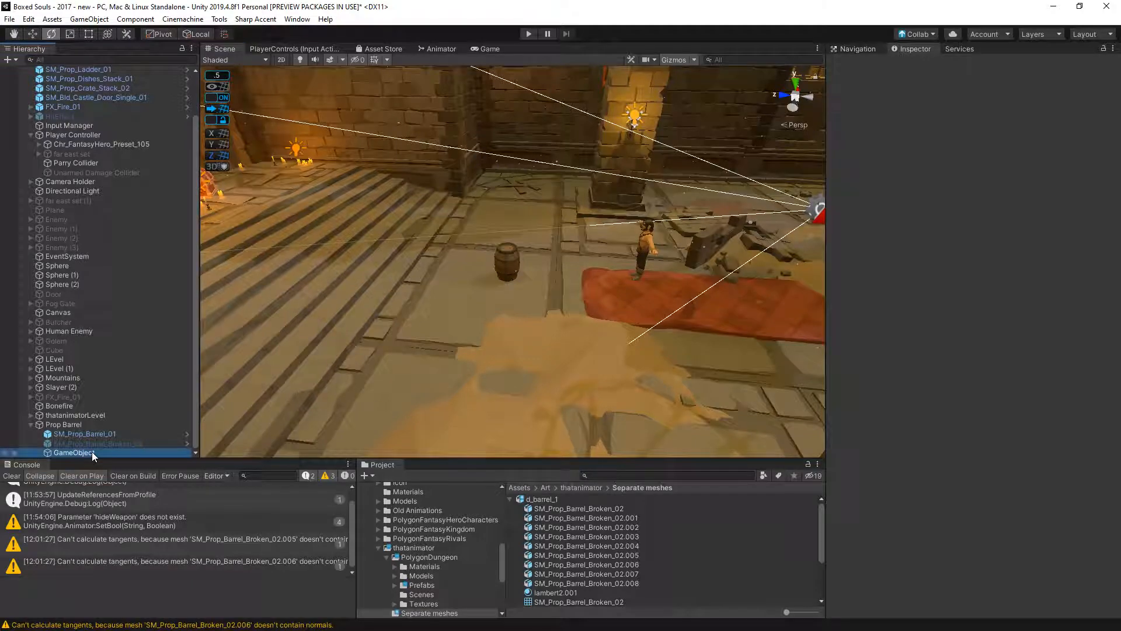
# - Check the assigned SM_Prop_Barrel_Broken_02 mesh asset in its preview and replay the particle effect close to the barrel
pyautogui.click(92, 451)
pyautogui.scroll(-5, 946, 309)
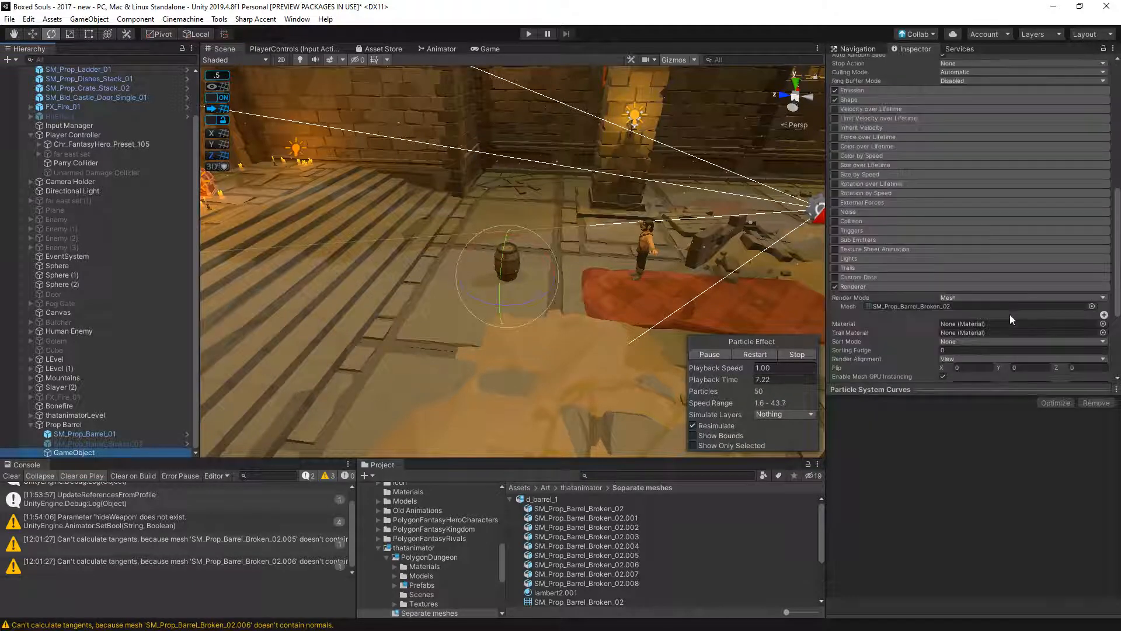
pyautogui.click(932, 306)
pyautogui.click(615, 551)
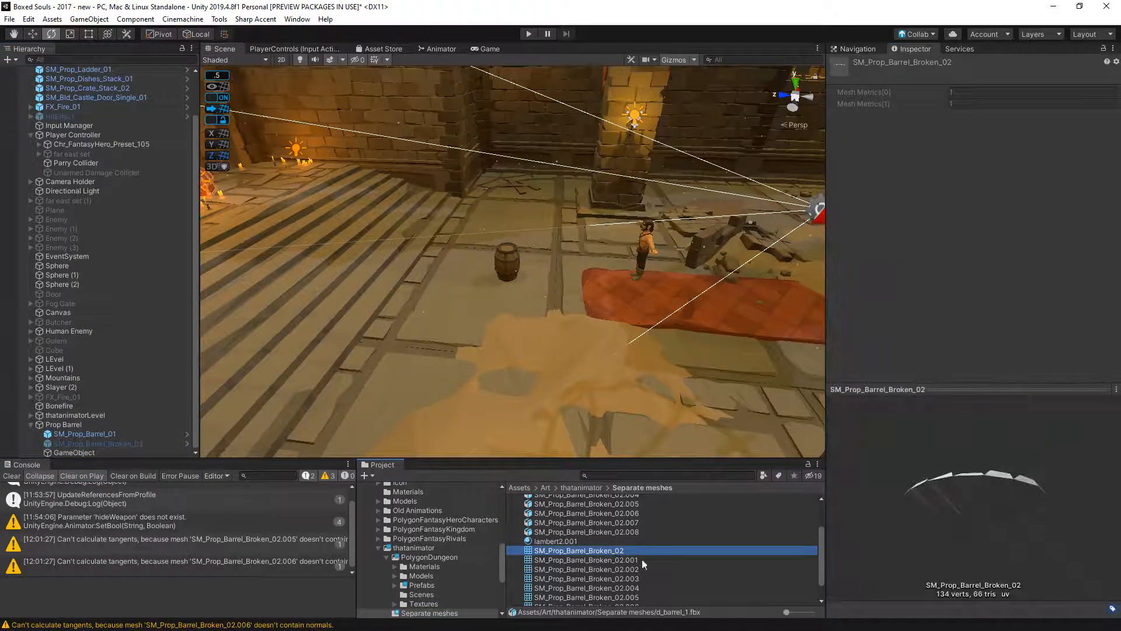
pyautogui.scroll(8, 593, 314)
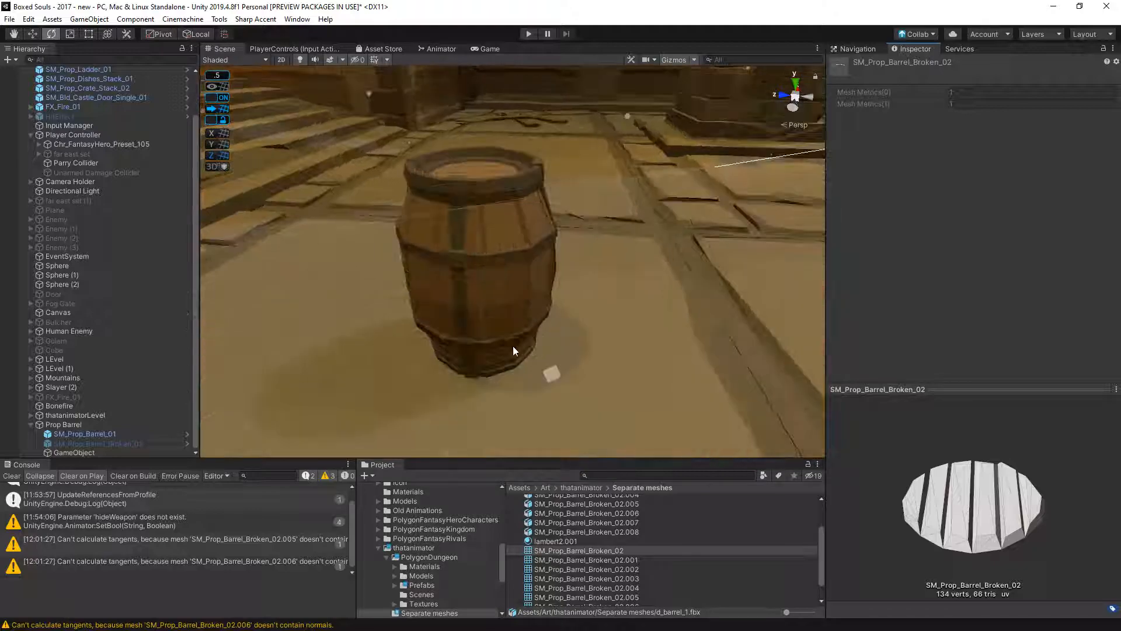
pyautogui.click(139, 452)
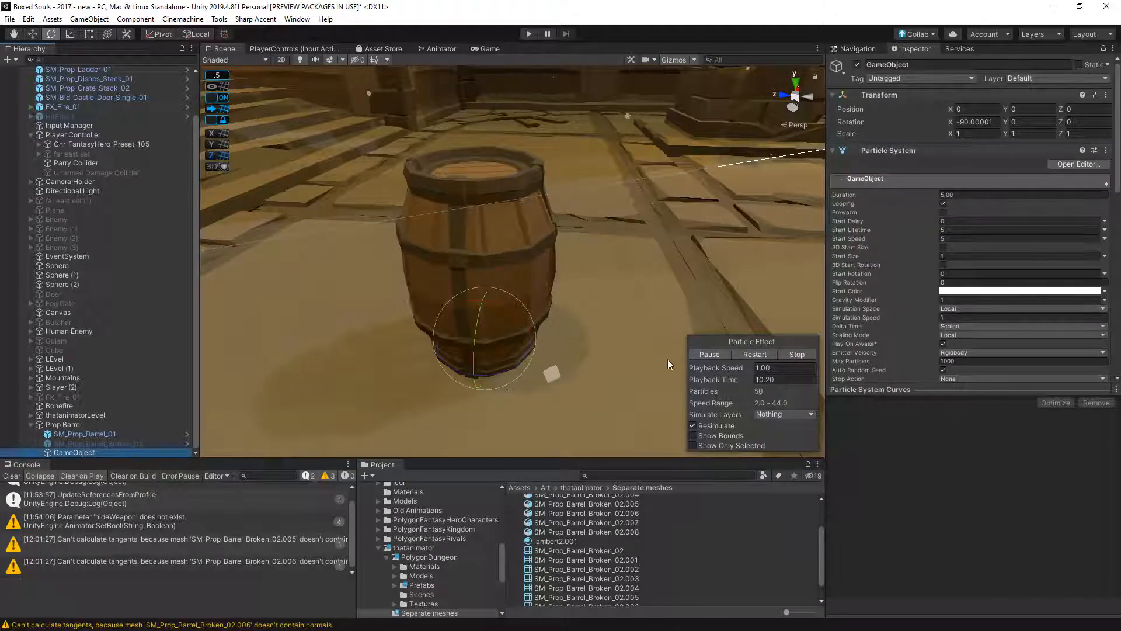
pyautogui.click(755, 355)
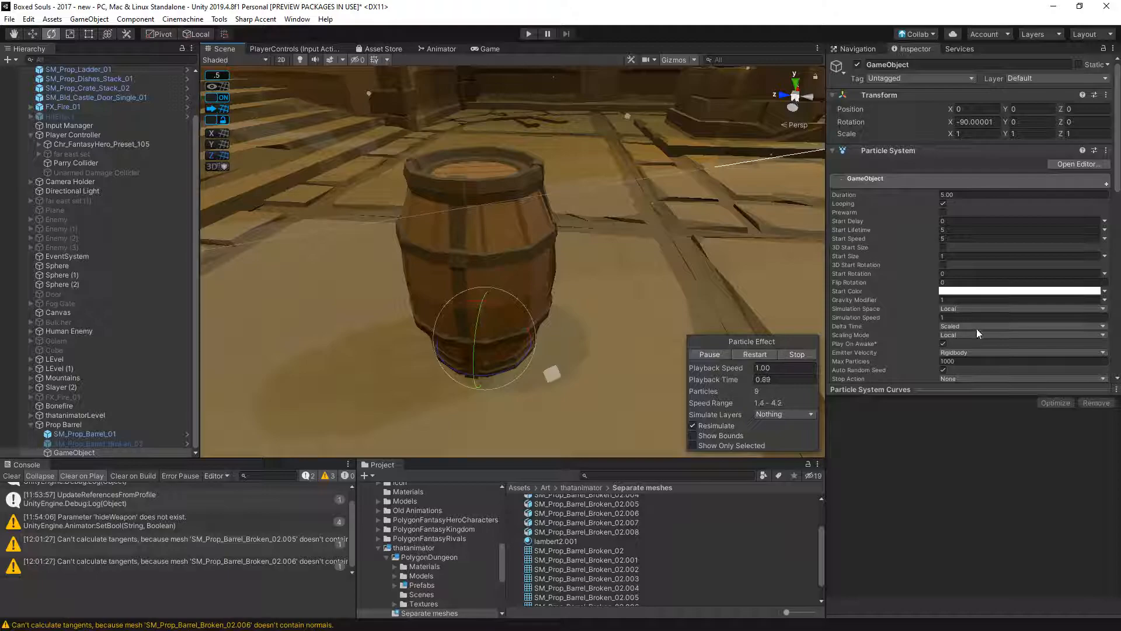
# - Replace the particle renderer's mesh with SM_Prop_Barrel_Broken_02.001 and restart the effect
pyautogui.scroll(-10, 976, 328)
pyautogui.scroll(-2, 973, 346)
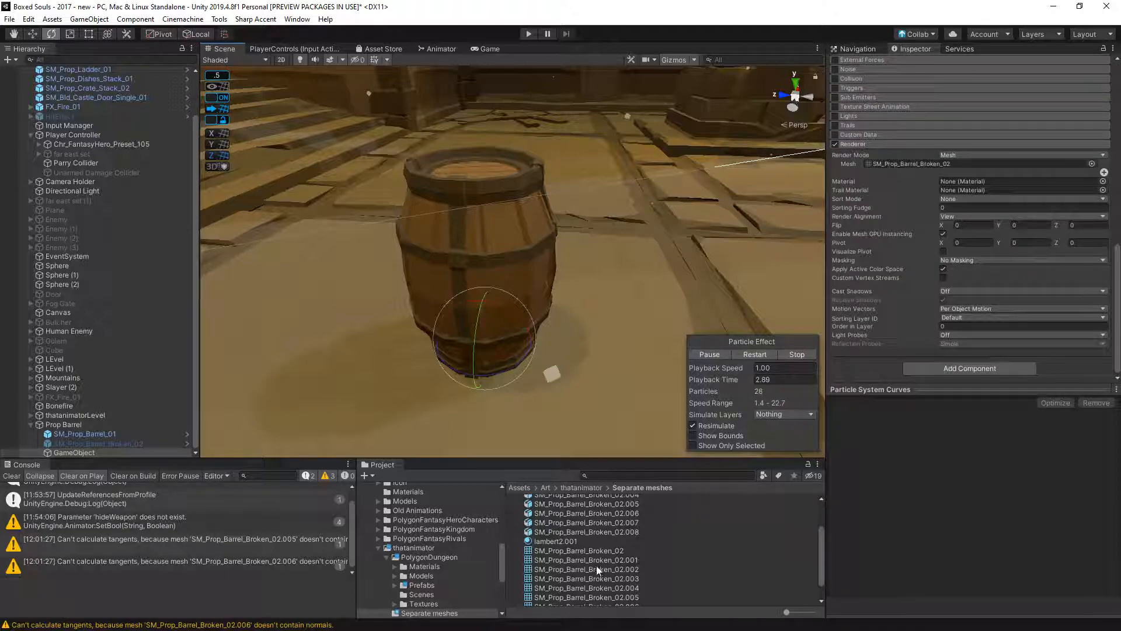
pyautogui.moveTo(605, 561); pyautogui.dragTo(958, 170)
pyautogui.click(755, 355)
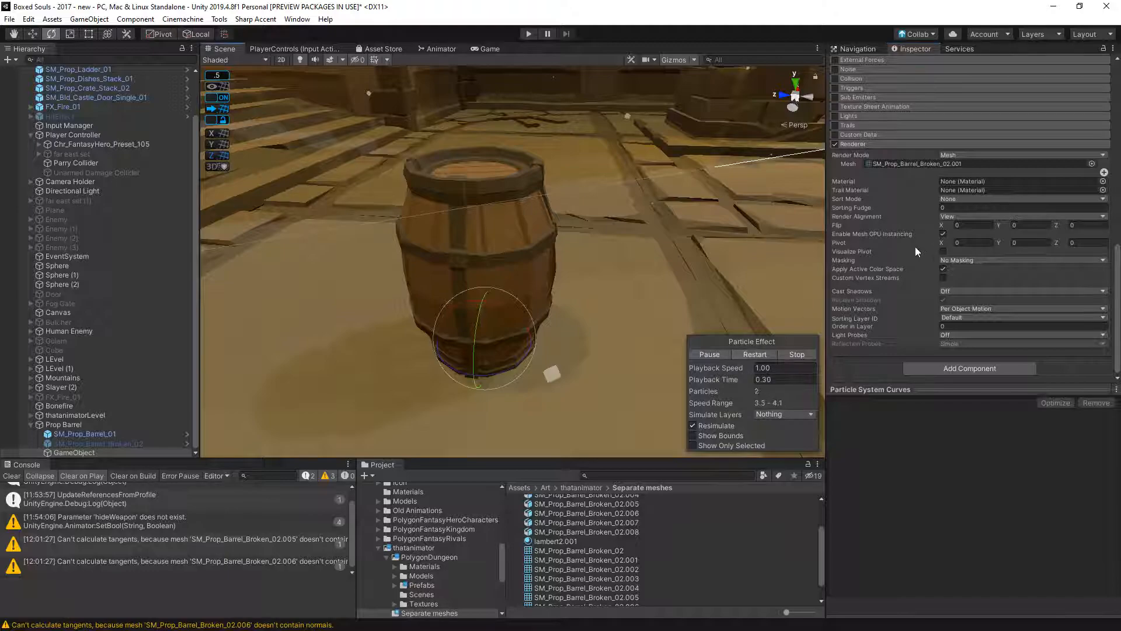
pyautogui.click(1102, 182)
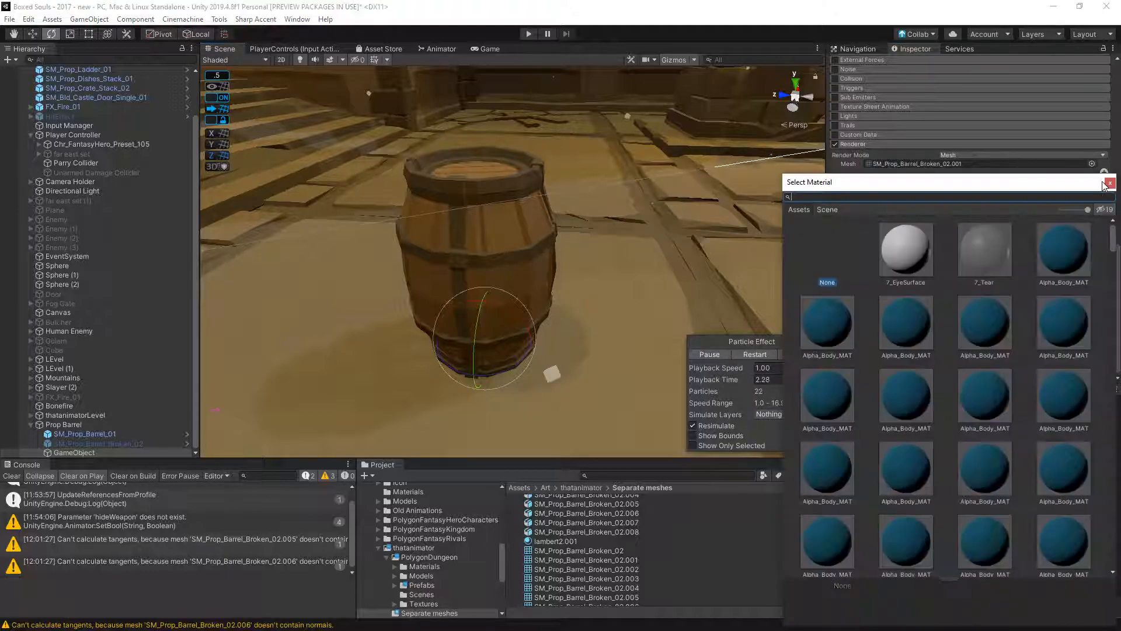
pyautogui.write('br')
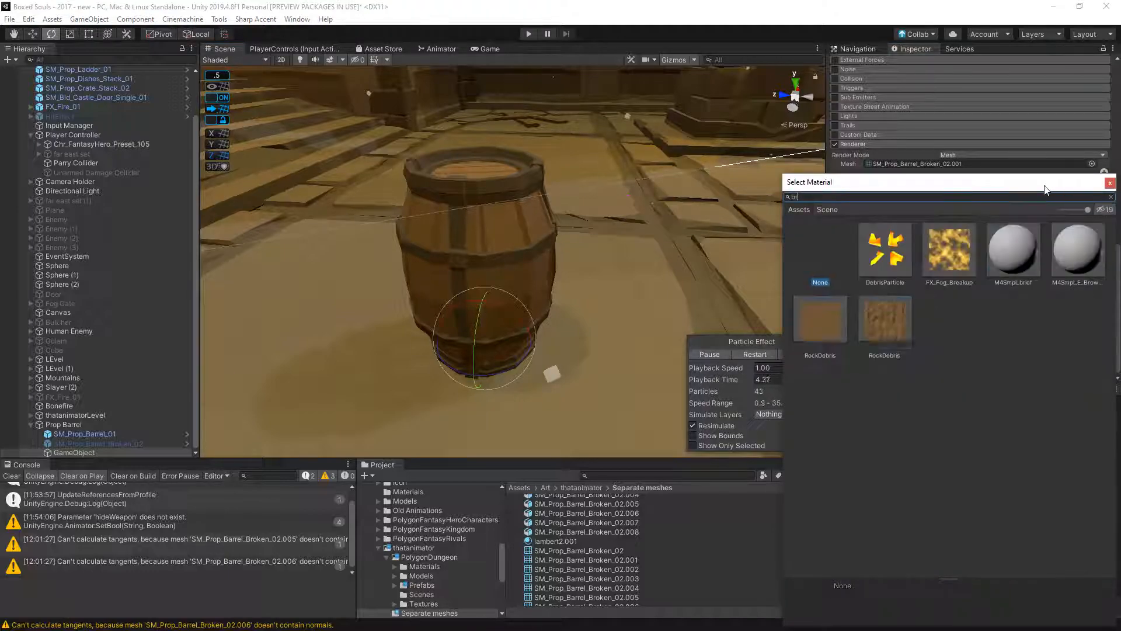
pyautogui.press('BackSpace')
pyautogui.press('BackSpace')
pyautogui.write('sm')
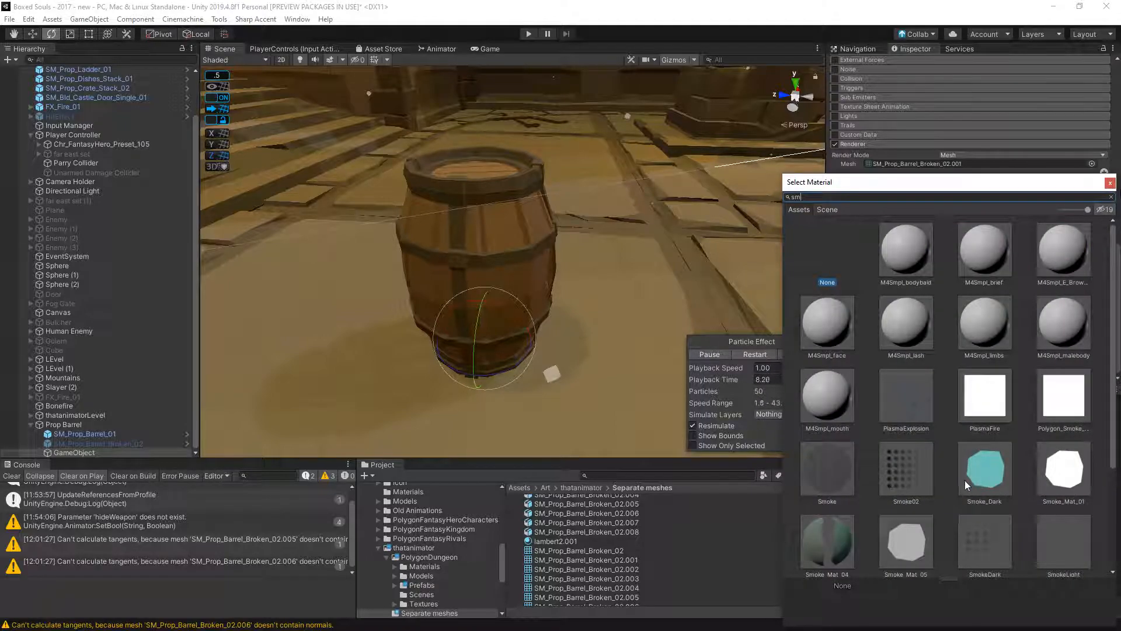
pyautogui.scroll(-4, 960, 483)
pyautogui.click(431, 198)
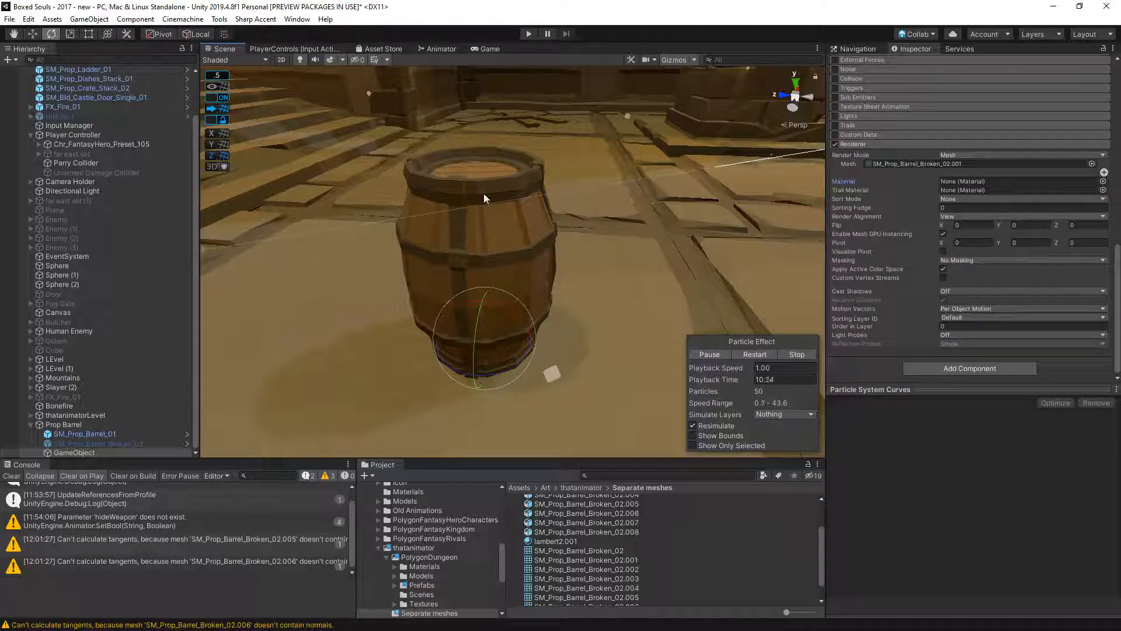
# - Inspect the intact barrel SM_Prop_Barrel_01 in the scene to identify the material it uses
pyautogui.click(870, 49)
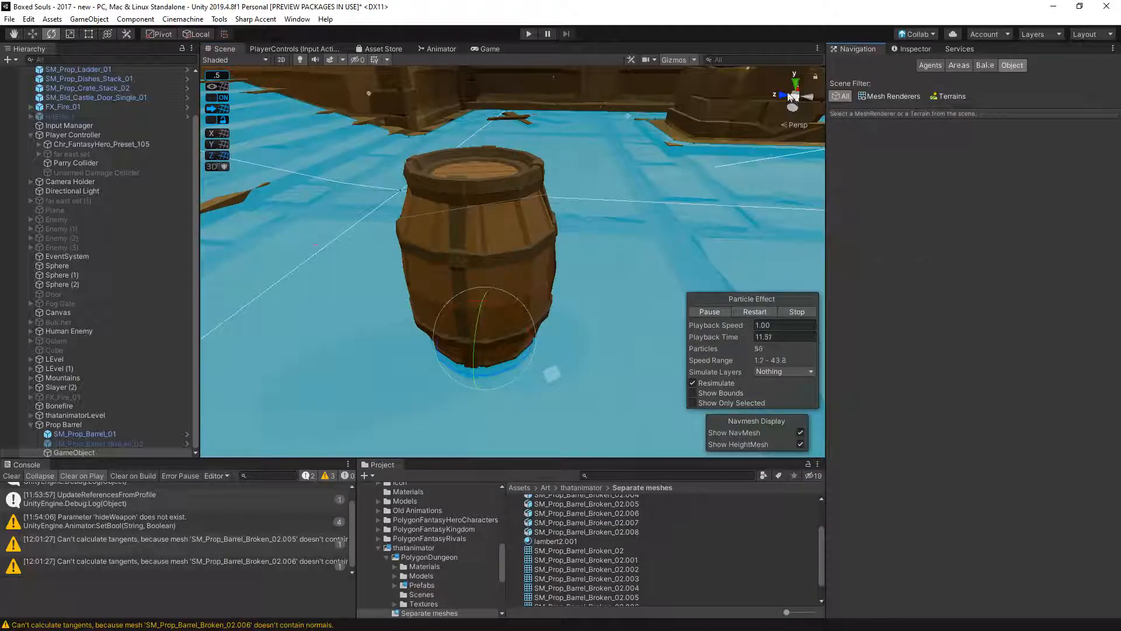
pyautogui.click(531, 228)
pyautogui.click(913, 49)
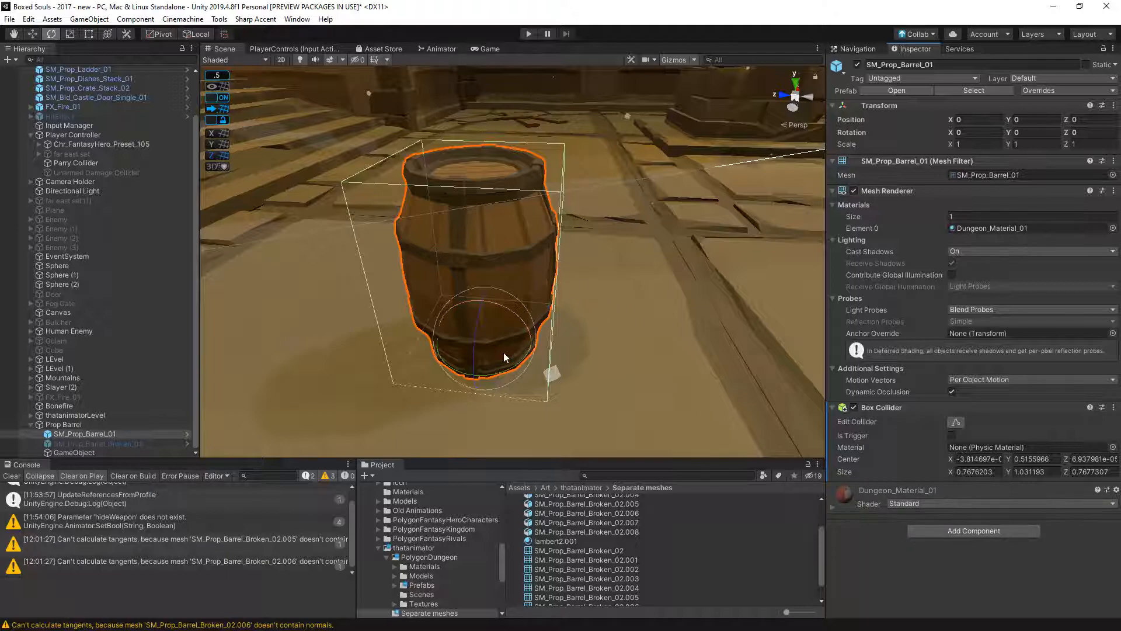
# - Assign Dungeon_Material_01 as the material of the particle system's renderer
pyautogui.click(73, 451)
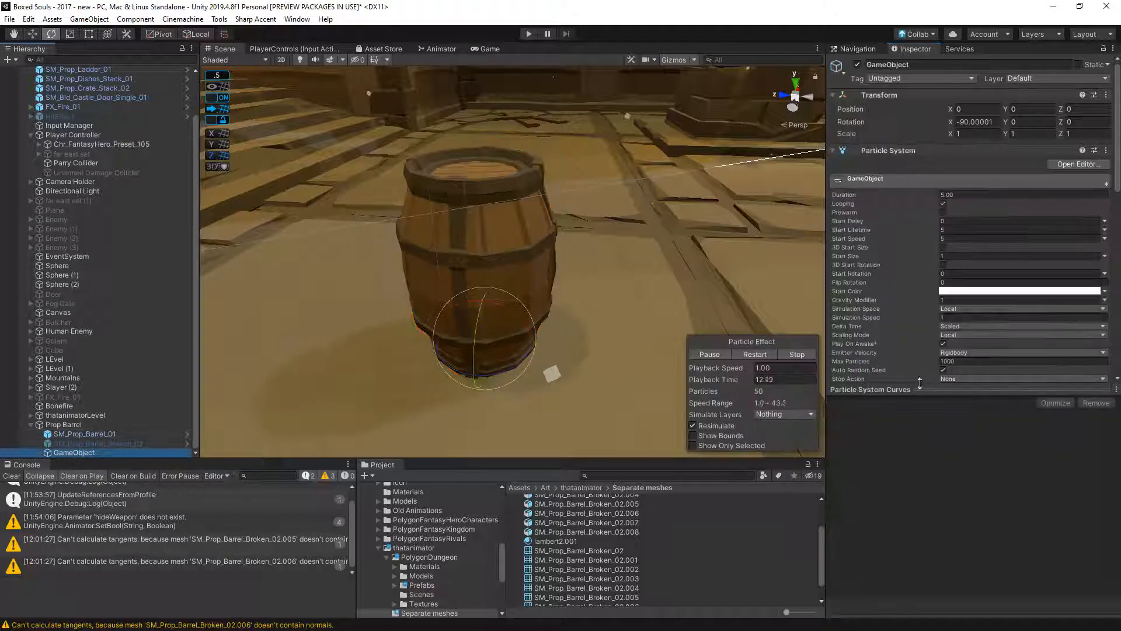
pyautogui.scroll(-10, 1071, 297)
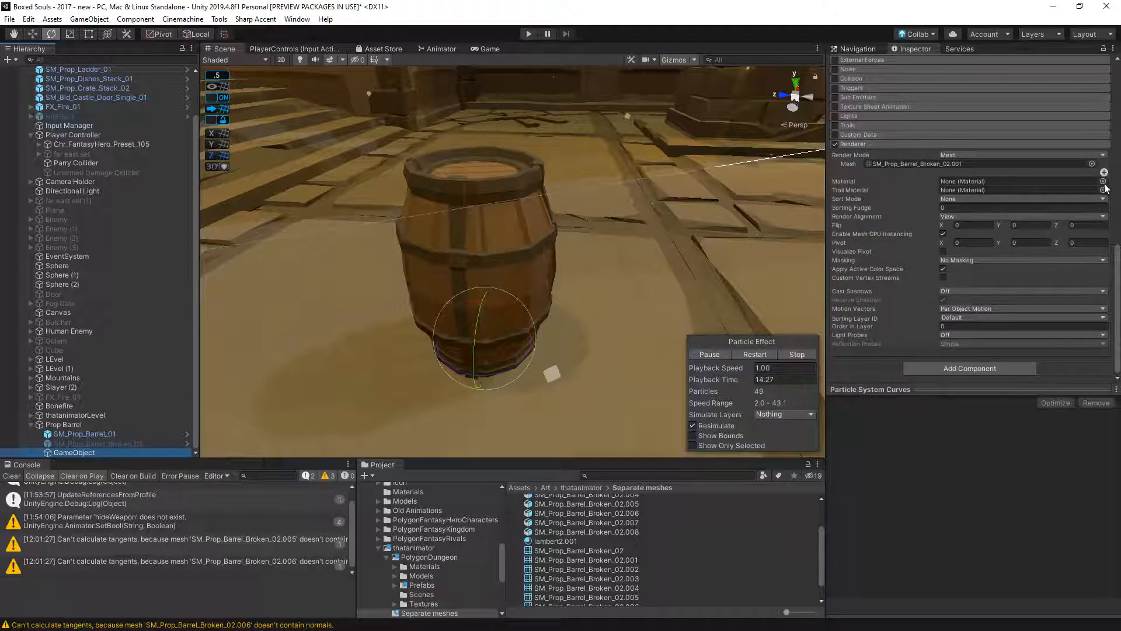
pyautogui.click(1104, 187)
pyautogui.write('dungeon')
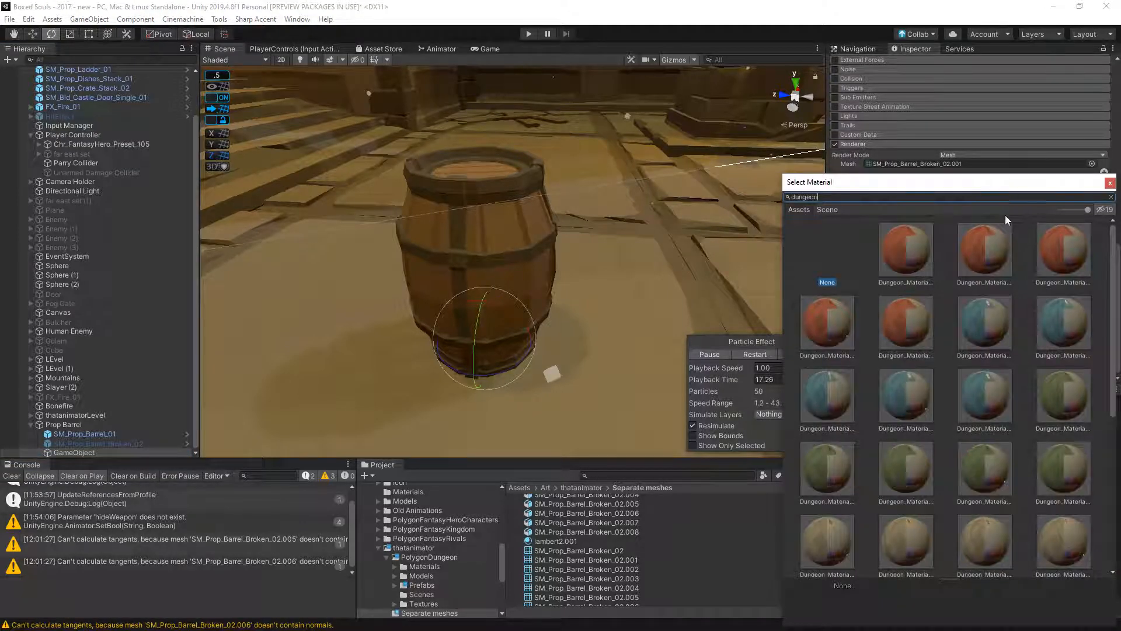
pyautogui.doubleClick(909, 259)
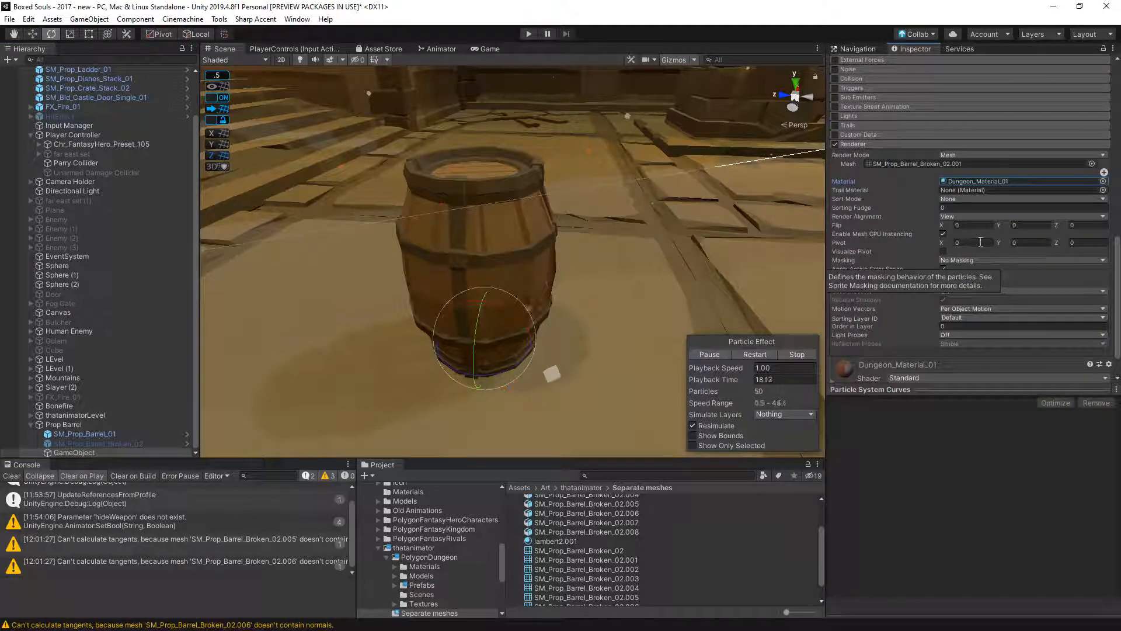
# - Examine the scale and unit conversion in the d_barrel_1 model's import settings
pyautogui.scroll(-3, 533, 310)
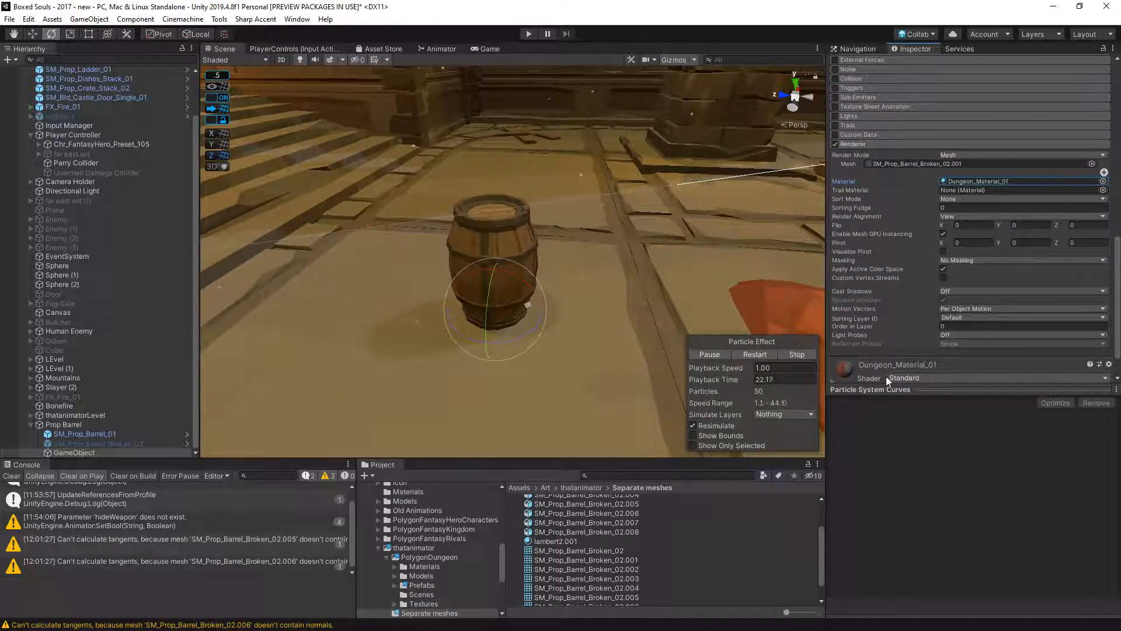
pyautogui.scroll(3, 1037, 380)
pyautogui.scroll(3, 593, 528)
pyautogui.click(548, 500)
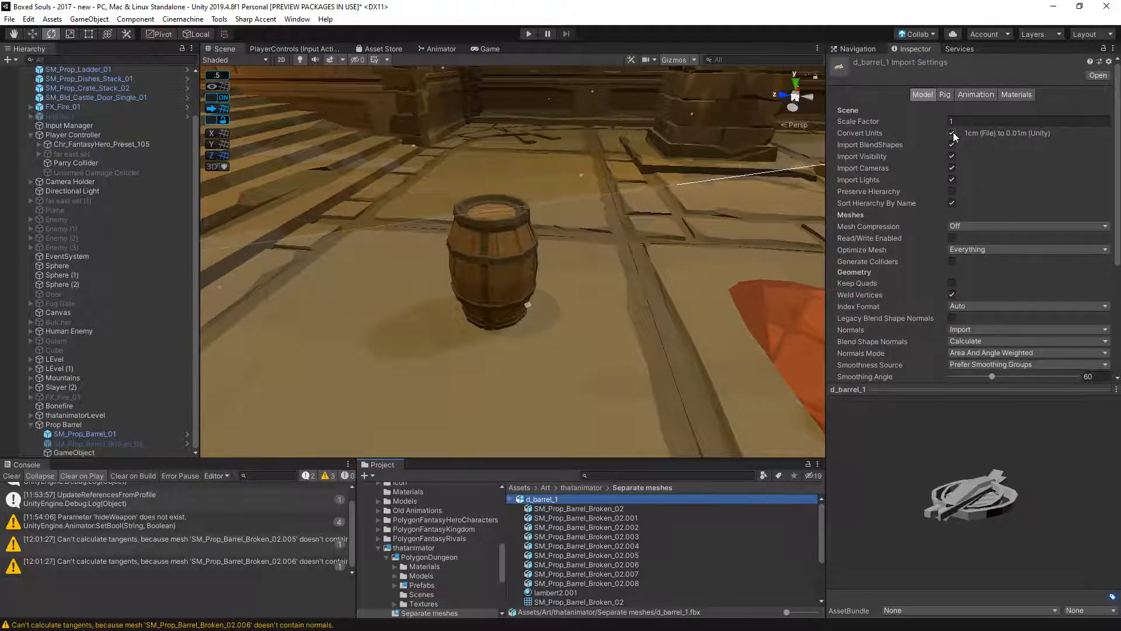
# - Set the particle system's start size to 100 and view the mesh particles around the barrel
pyautogui.click(93, 452)
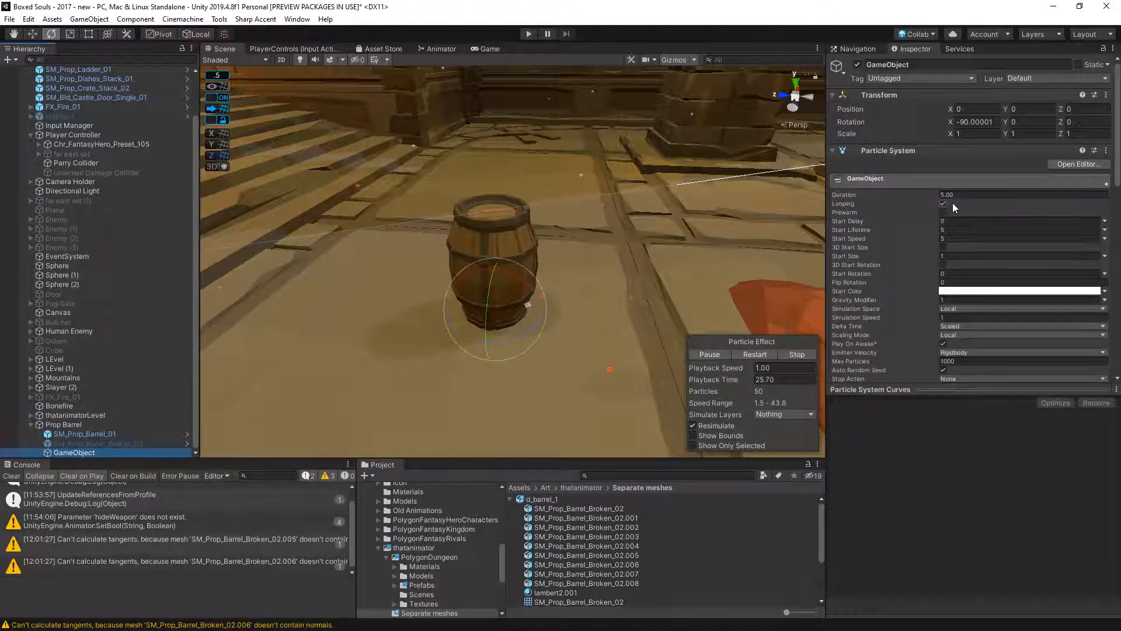
pyautogui.click(958, 256)
pyautogui.write('100')
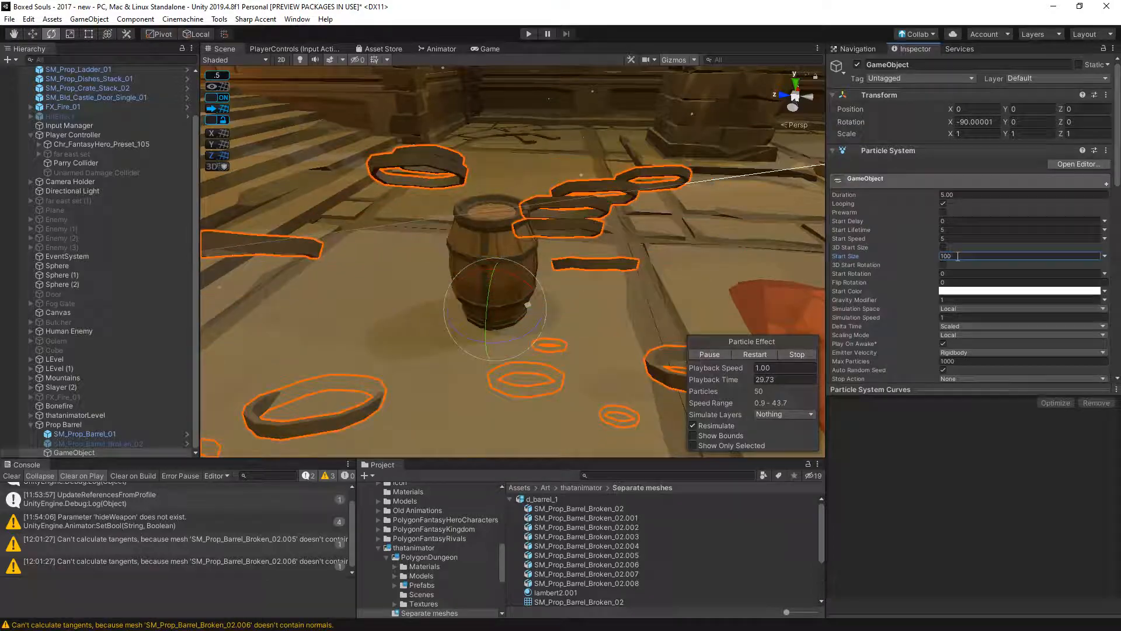
pyautogui.keyDown('alt'); pyautogui.moveTo(525, 280); pyautogui.dragTo(553, 204); pyautogui.keyUp('alt')
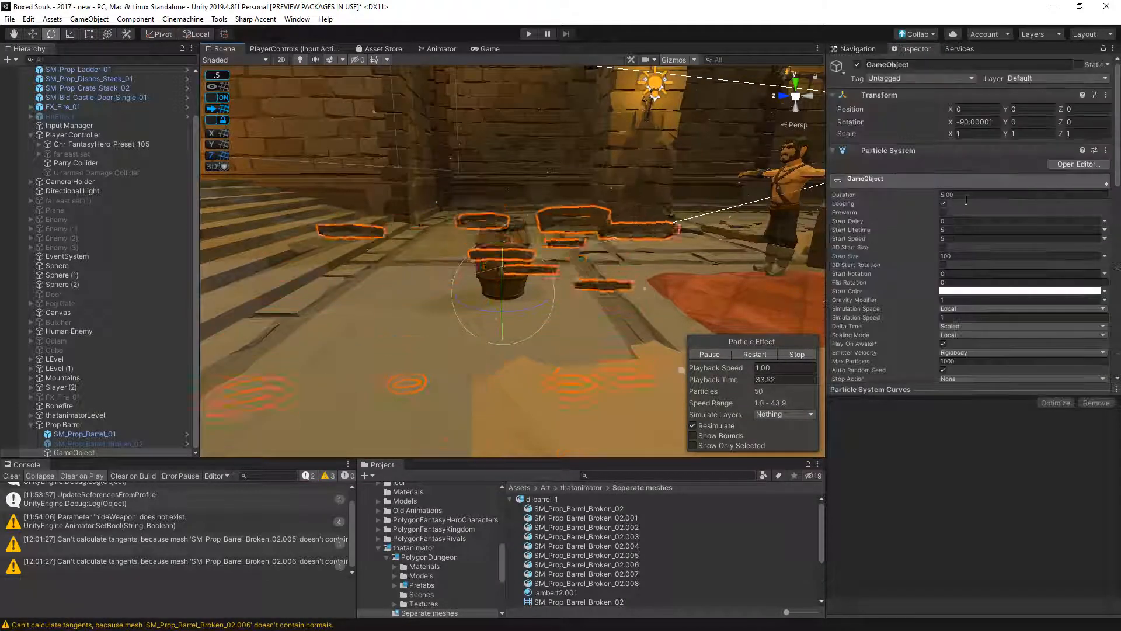
# - Turn off looping, set duration 1.00, start lifetime 10 and start speed 1, and restart the particle effect
pyautogui.click(972, 203)
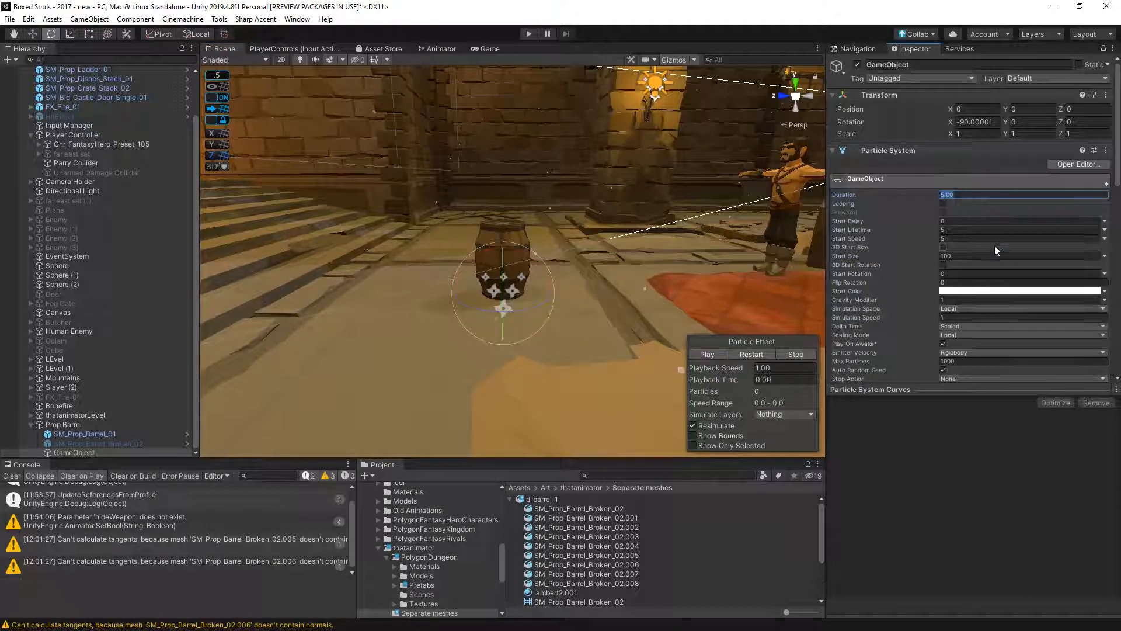
pyautogui.write('1.00')
pyautogui.click(952, 228)
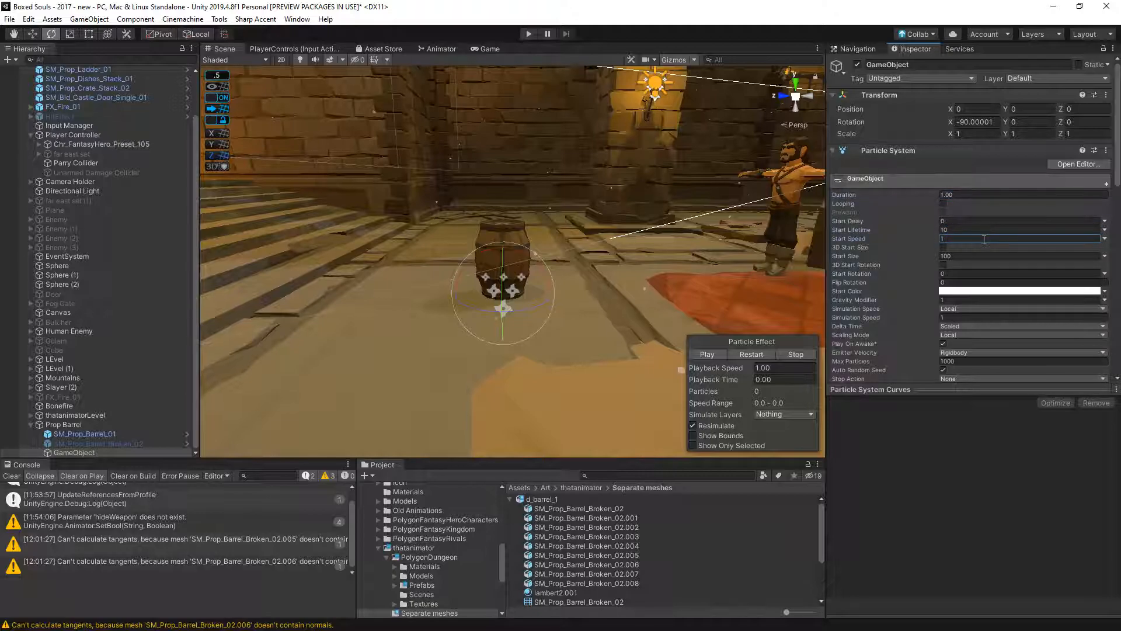
pyautogui.click(759, 352)
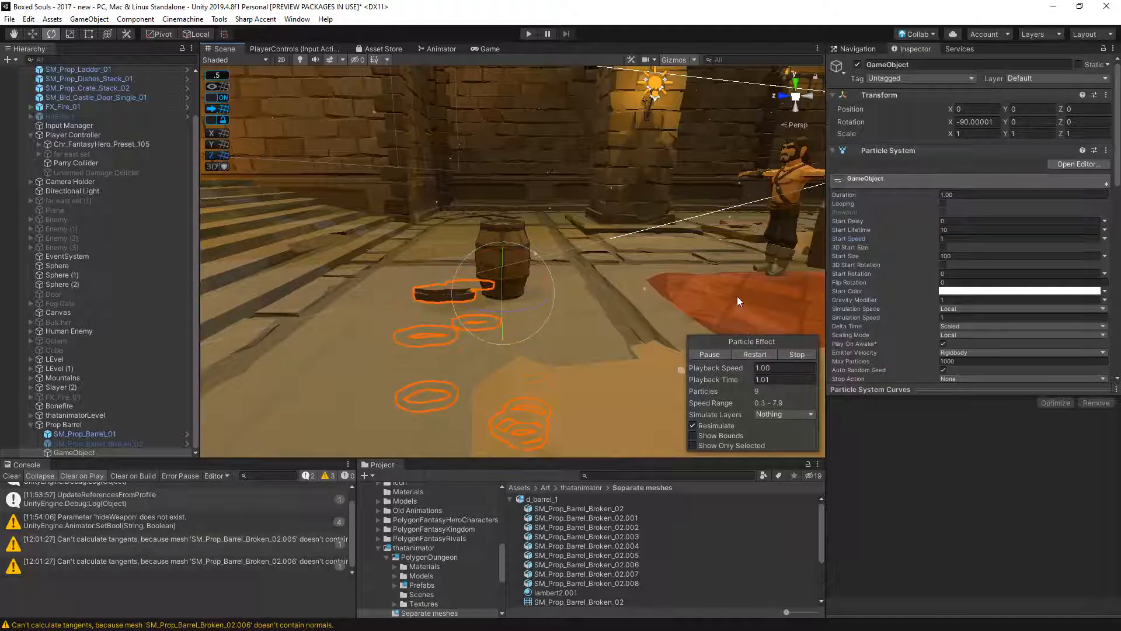
# - Add two mesh slots to the particle renderer and assign SM_Prop_Barrel_Broken_02.002 and SM_Prop_Barrel_Broken_02.003 to them
pyautogui.scroll(-10, 958, 339)
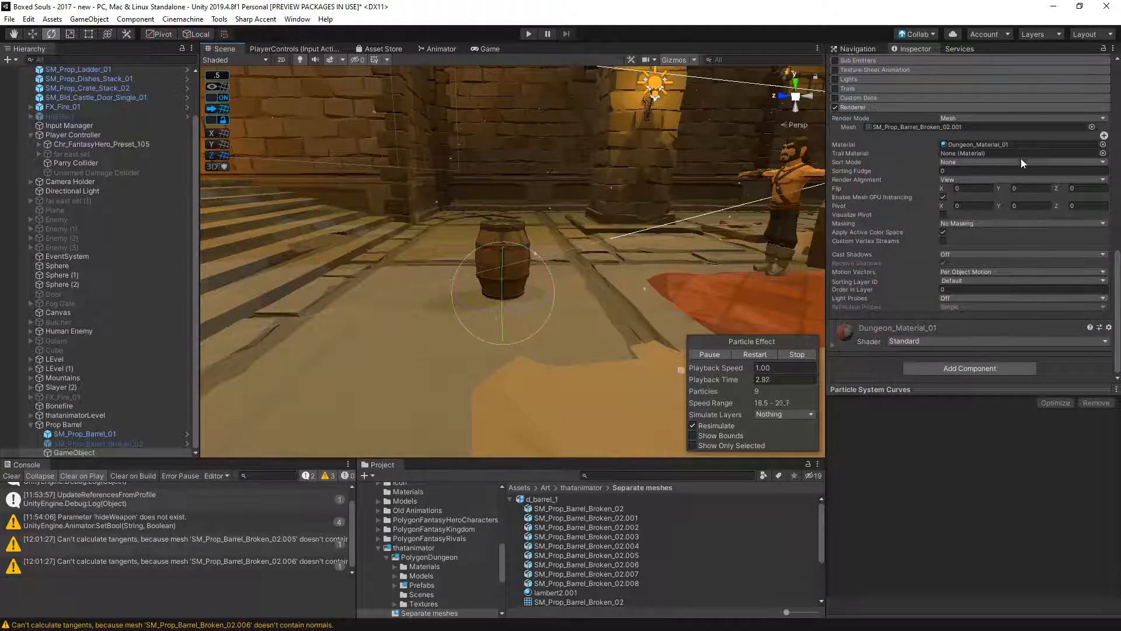
pyautogui.click(1104, 137)
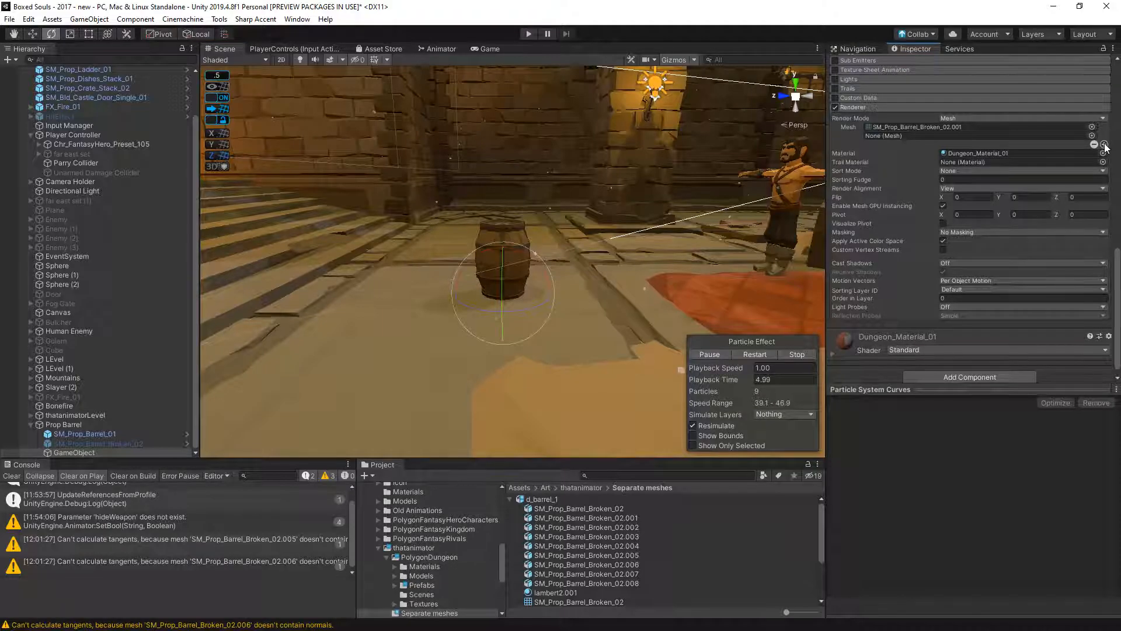
pyautogui.click(1105, 145)
pyautogui.moveTo(621, 533); pyautogui.dragTo(923, 138)
pyautogui.scroll(-3, 671, 568)
pyautogui.click(648, 546)
pyautogui.moveTo(619, 545); pyautogui.dragTo(914, 136)
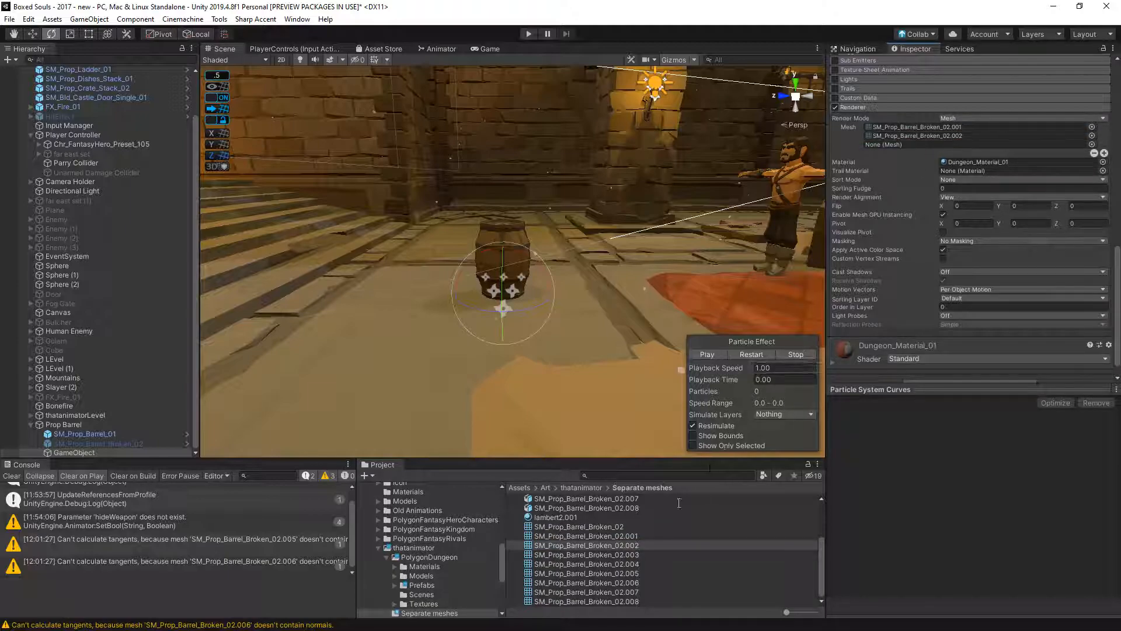
pyautogui.moveTo(626, 558); pyautogui.dragTo(940, 145)
# - Preview the broken-barrel meshes from SM_Prop_Barrel_Broken_02.003 through .008 one by one
pyautogui.click(636, 555)
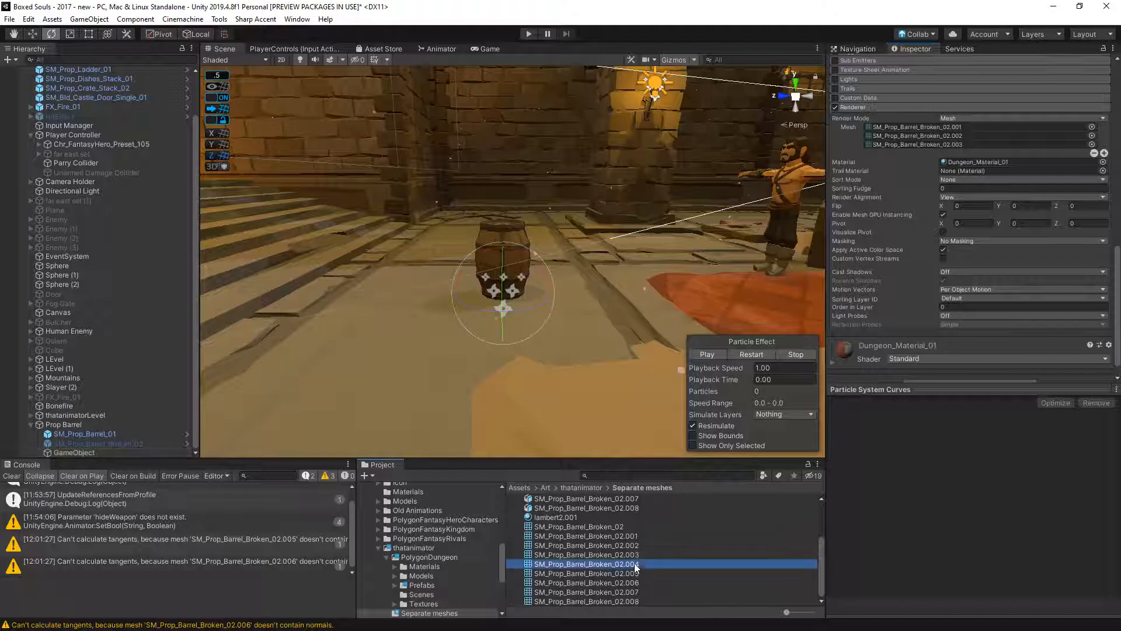
pyautogui.click(636, 563)
pyautogui.click(638, 574)
pyautogui.click(638, 582)
pyautogui.click(639, 591)
pyautogui.click(639, 601)
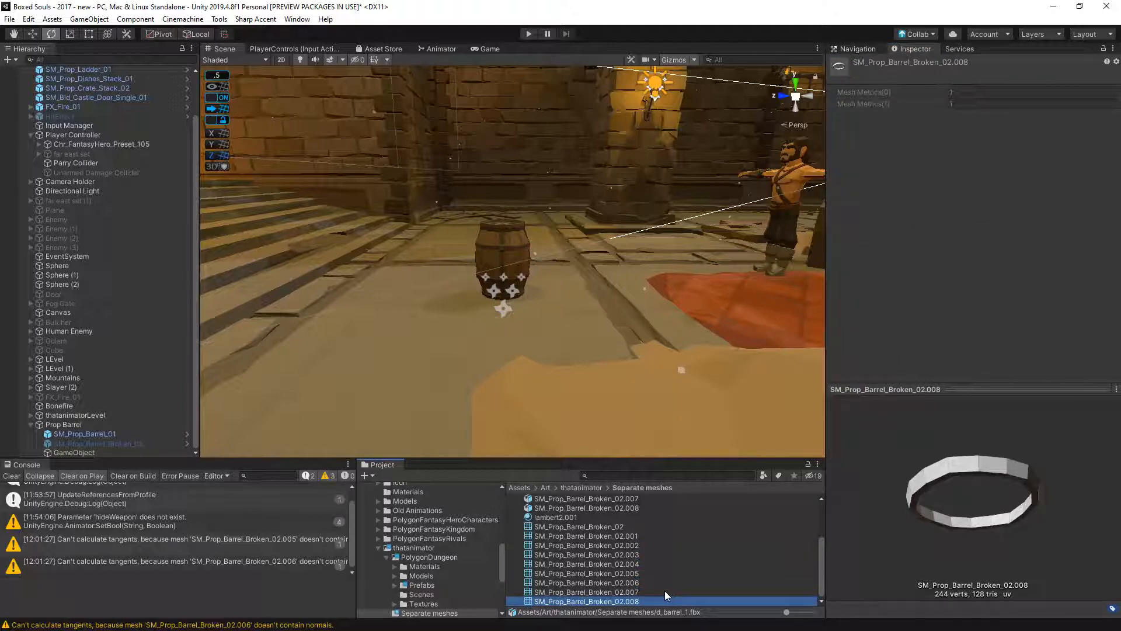
# - Add SM_Prop_Barrel_Broken_02.007 as the fourth mesh of the particle system's renderer and restart the effect
pyautogui.click(511, 316)
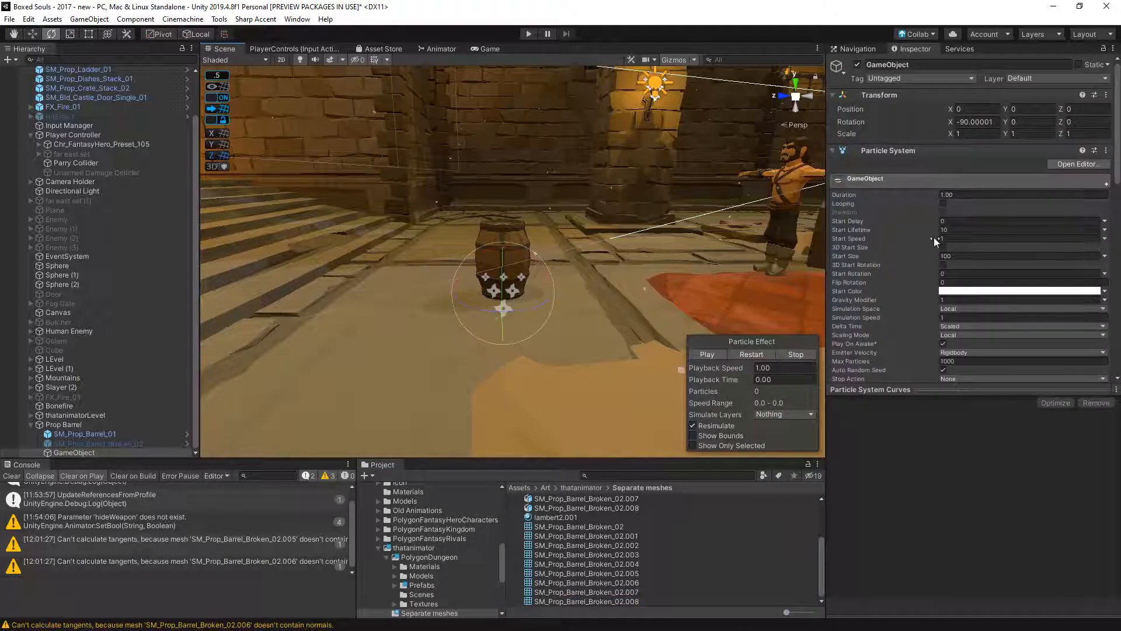
pyautogui.scroll(-10, 941, 253)
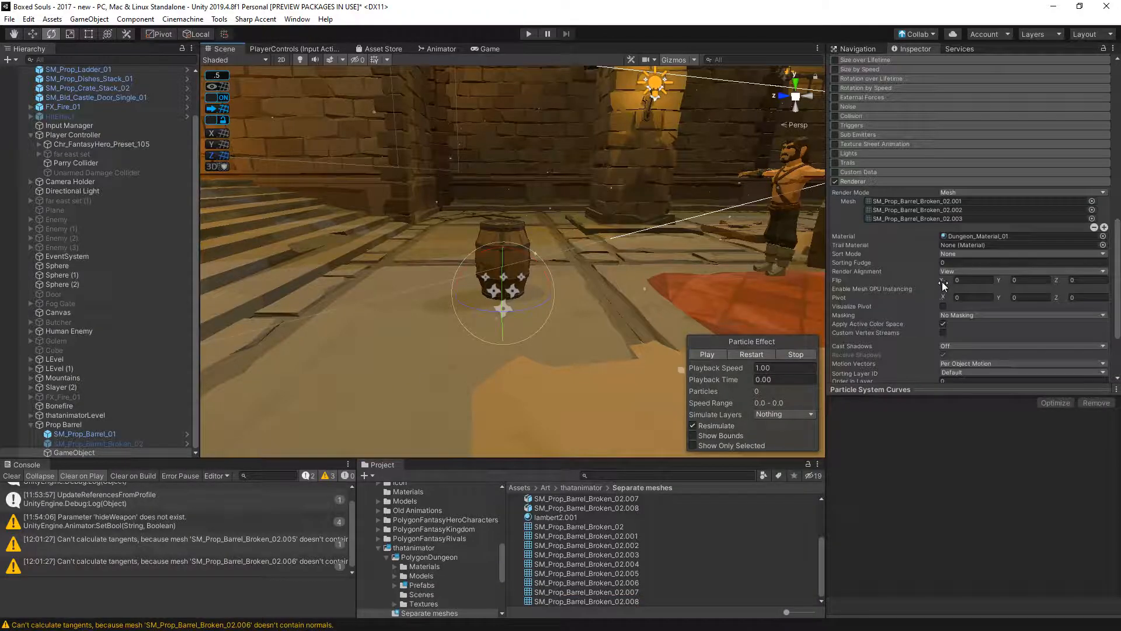
pyautogui.scroll(-3, 929, 285)
pyautogui.moveTo(637, 590); pyautogui.dragTo(864, 130)
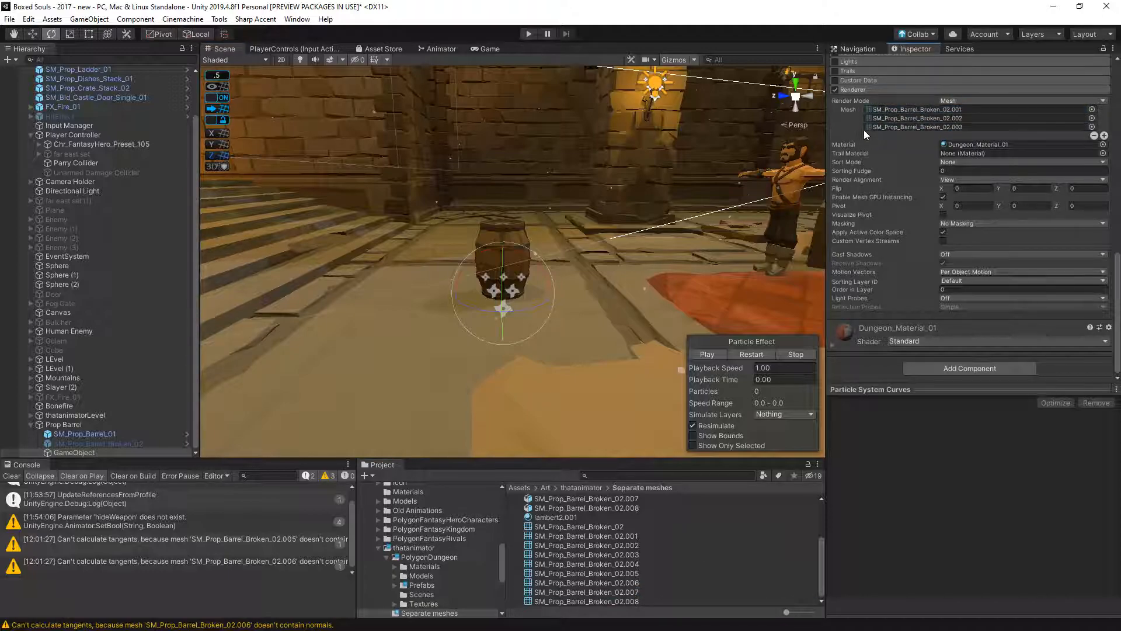
pyautogui.click(1103, 135)
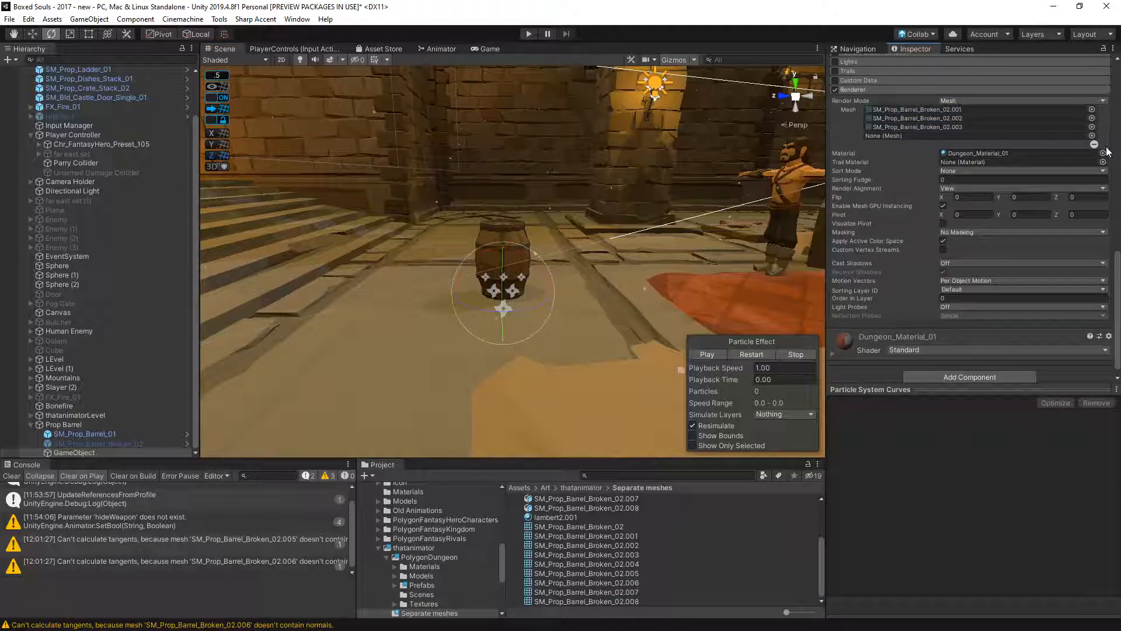
pyautogui.moveTo(634, 592); pyautogui.dragTo(955, 143)
pyautogui.click(744, 354)
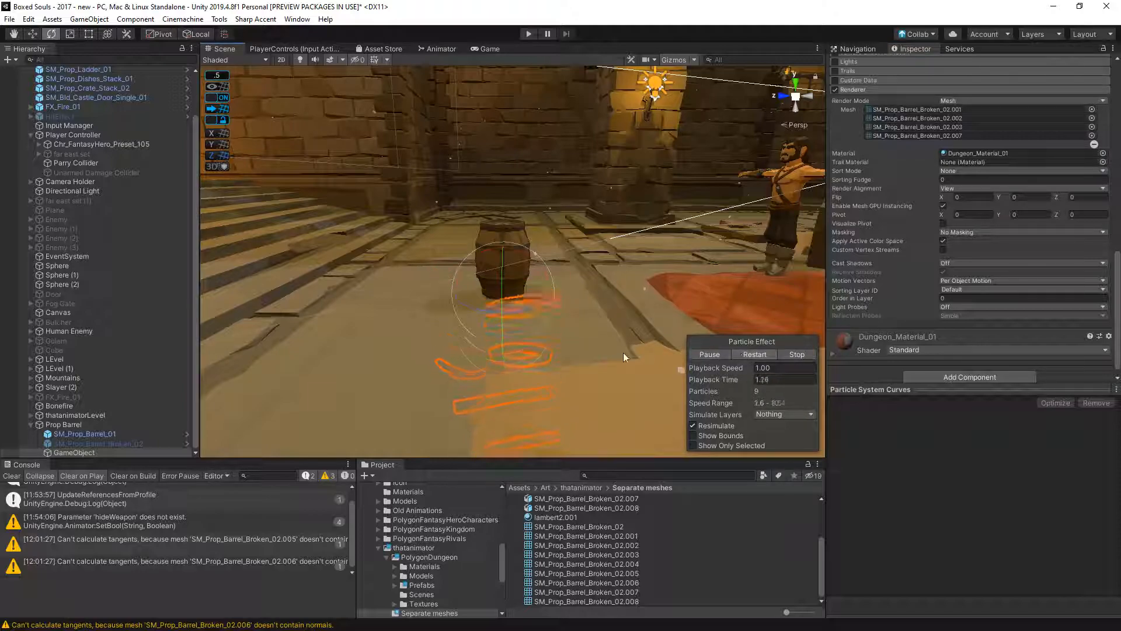
# - Set the particle system's start speed to 3, restart the effect, and set the emission rate over time to 3
pyautogui.scroll(10, 893, 202)
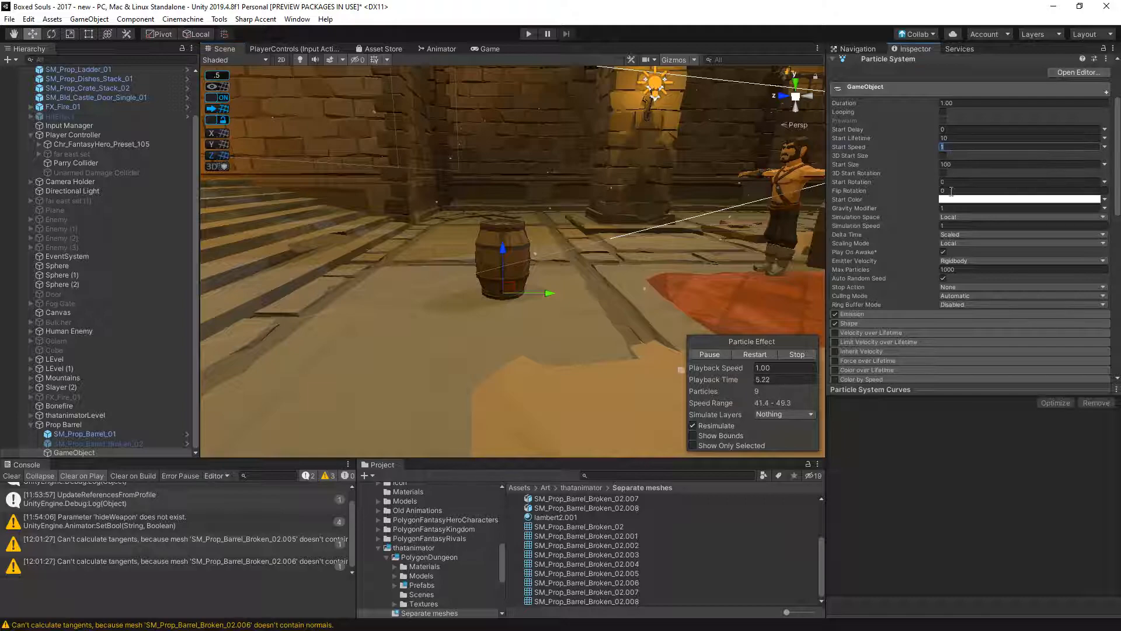
pyautogui.click(759, 353)
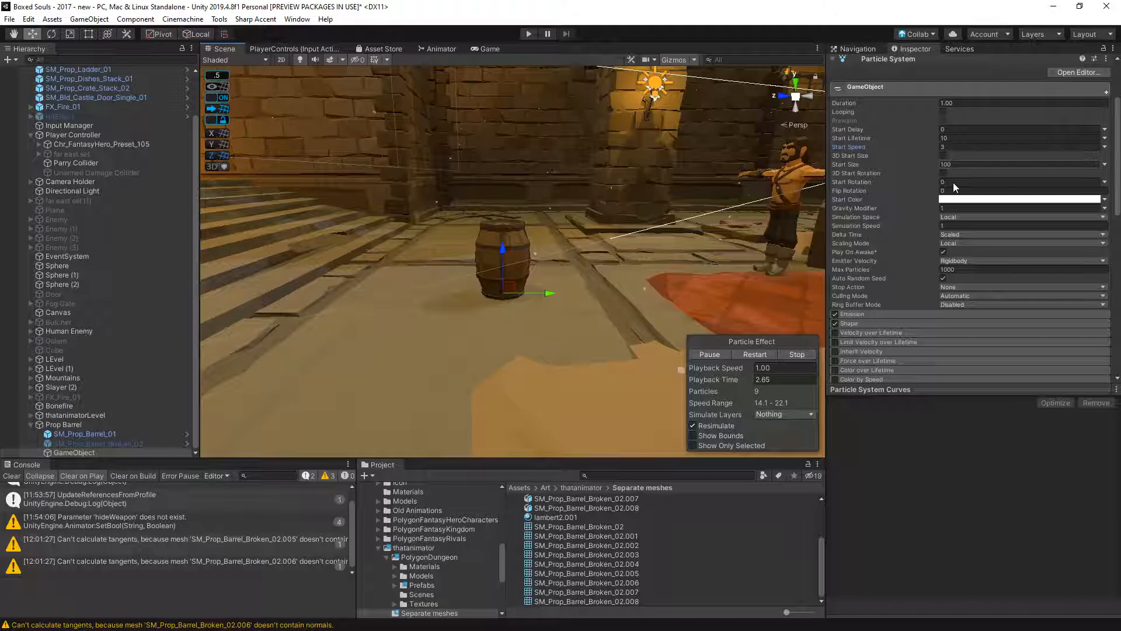
pyautogui.scroll(-8, 940, 295)
pyautogui.click(855, 105)
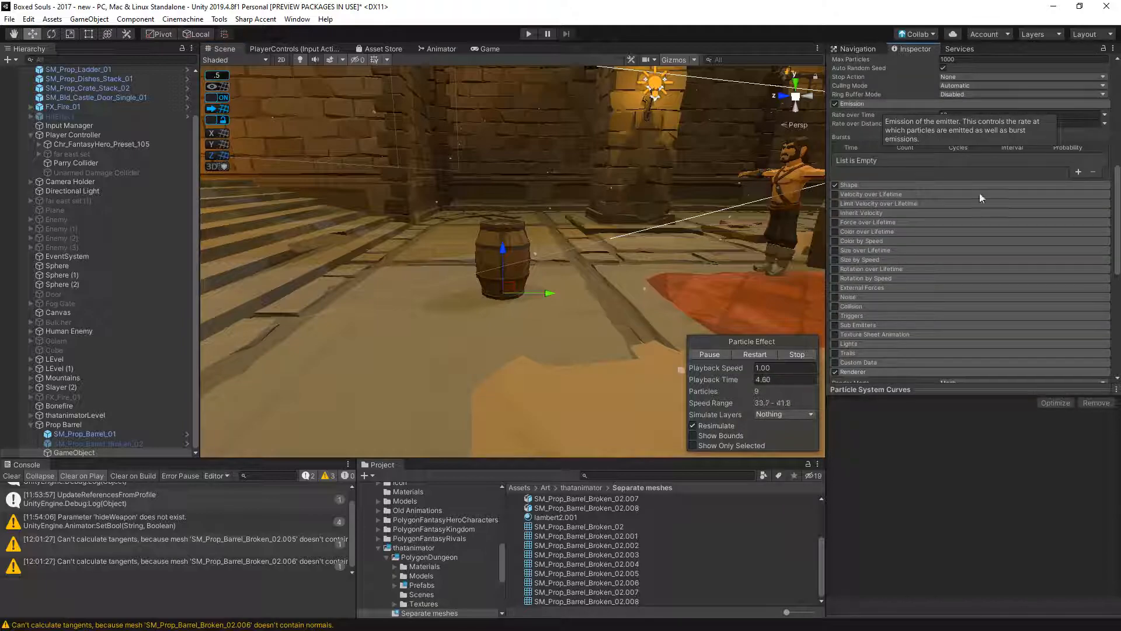
pyautogui.click(954, 115)
pyautogui.write('3')
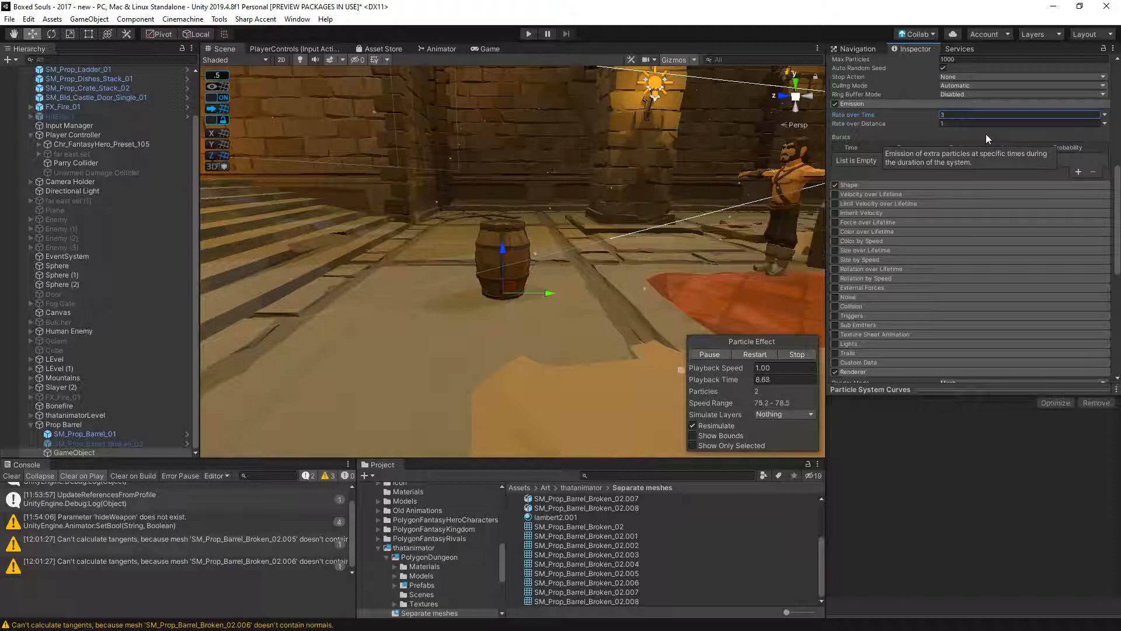
# - Set the emission rate over time to 4 and replay the particle effect several times
pyautogui.click(989, 122)
pyautogui.click(987, 116)
pyautogui.write('4')
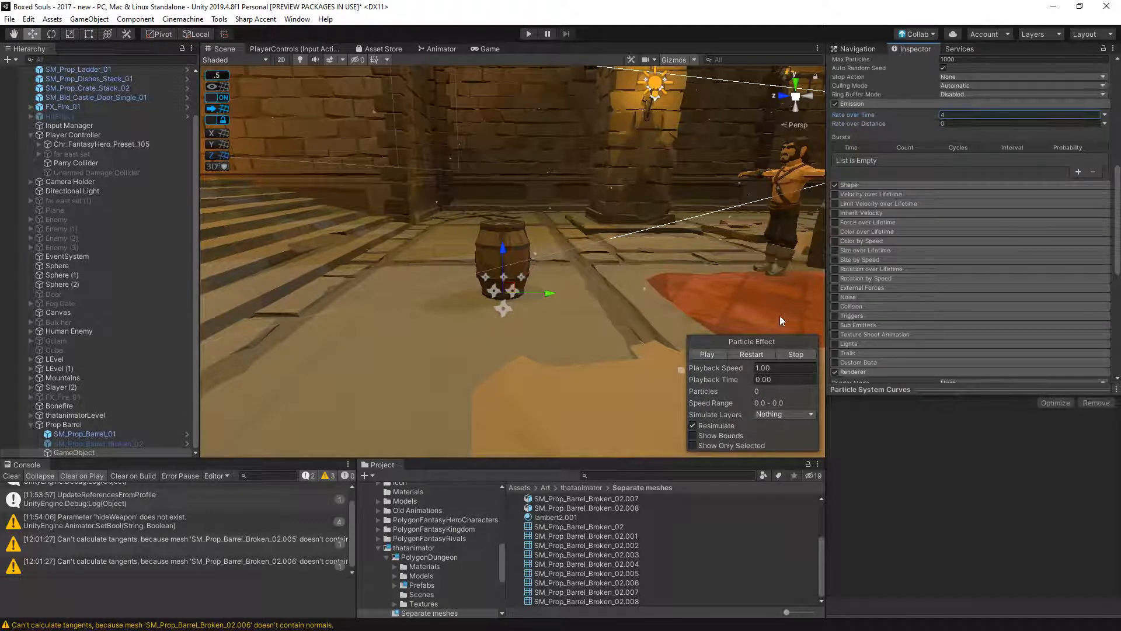
pyautogui.click(760, 352)
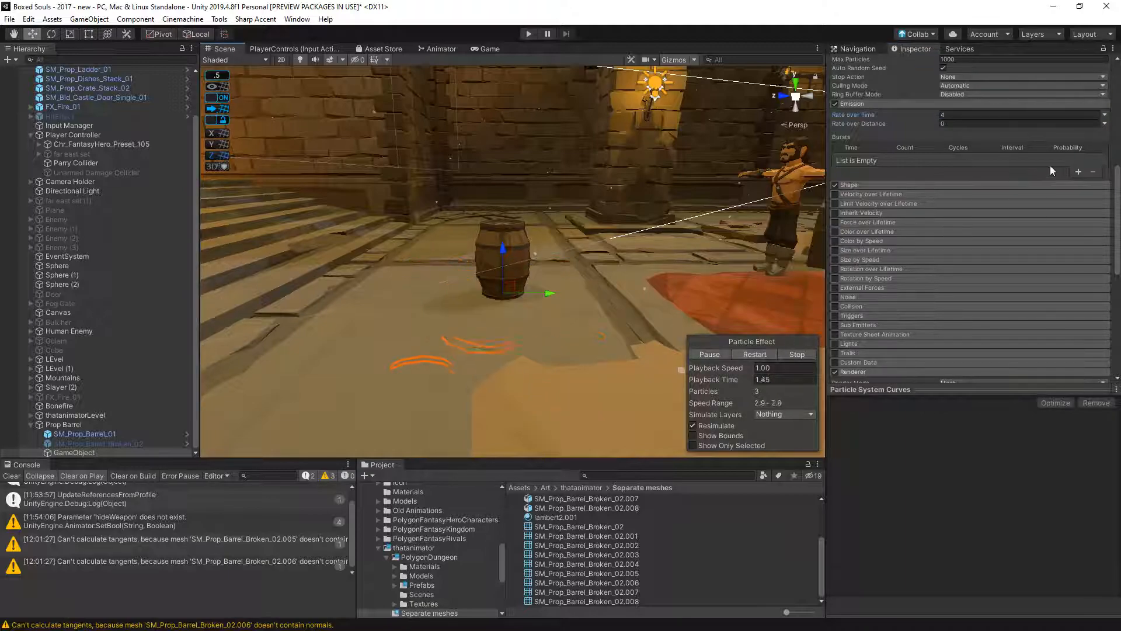
pyautogui.click(756, 351)
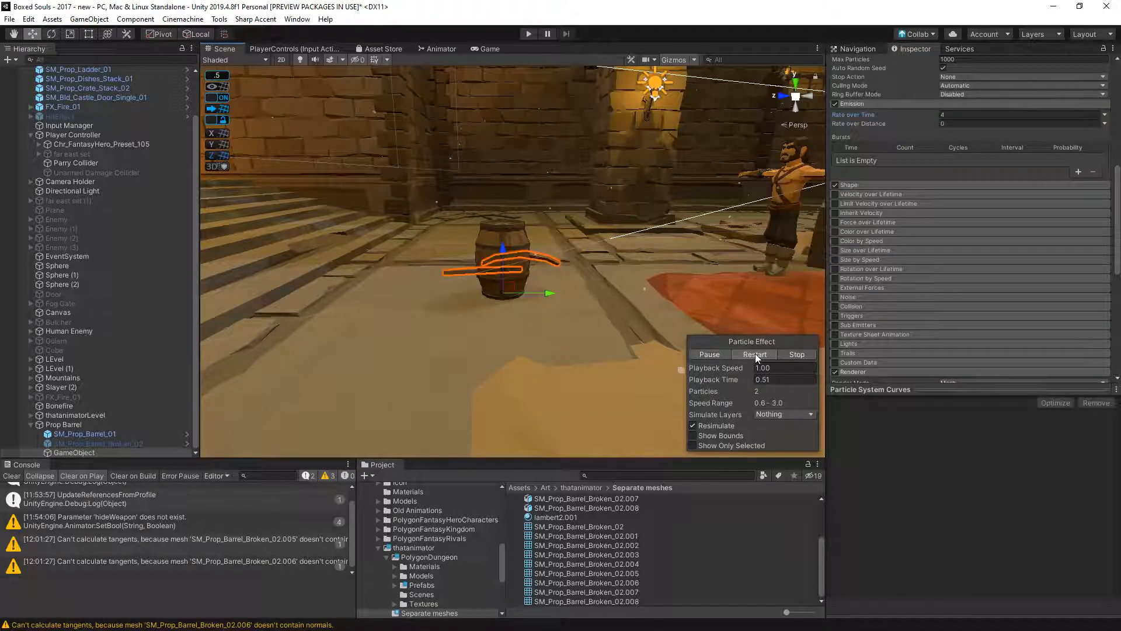
pyautogui.click(755, 354)
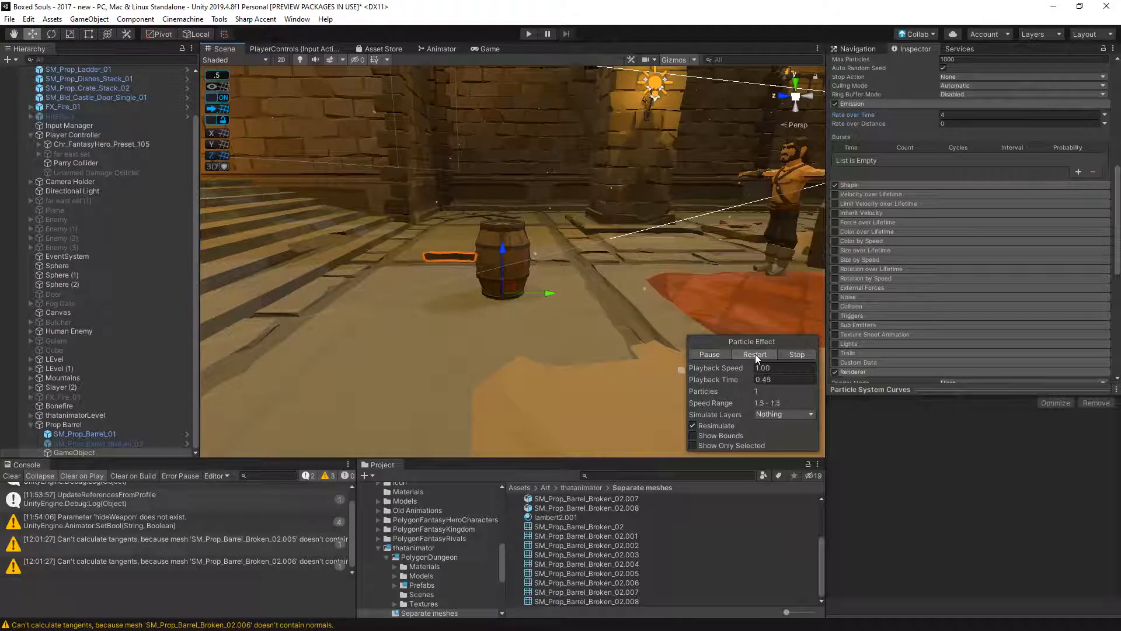
# - Enable the particle system's Collision module with type World and restart the effect
pyautogui.scroll(-4, 989, 337)
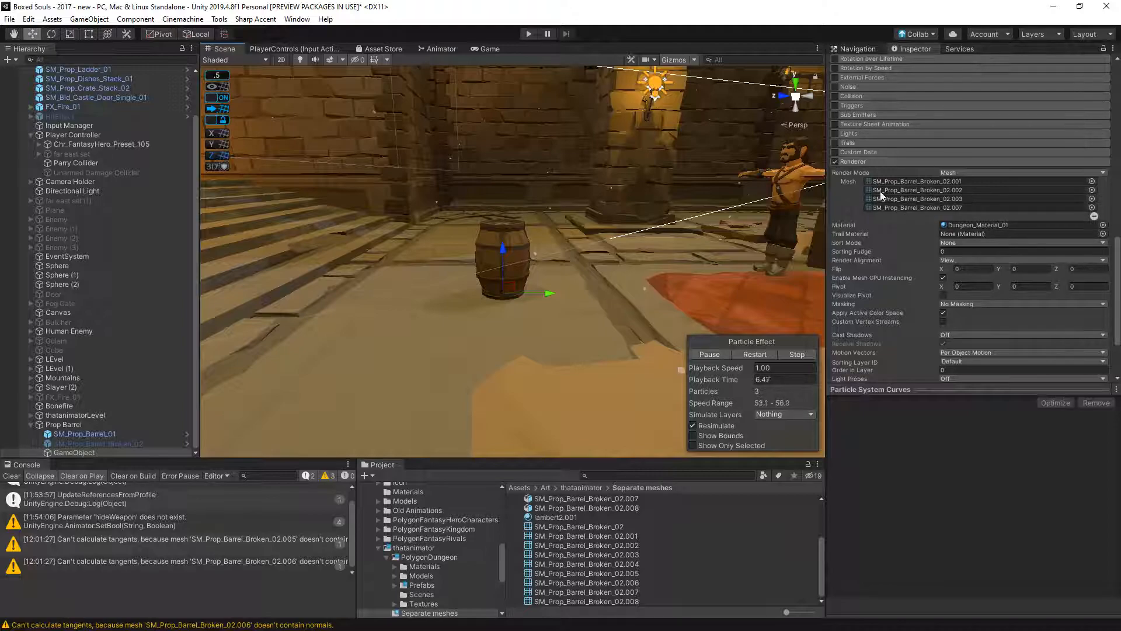
pyautogui.click(849, 97)
pyautogui.click(966, 108)
pyautogui.click(972, 127)
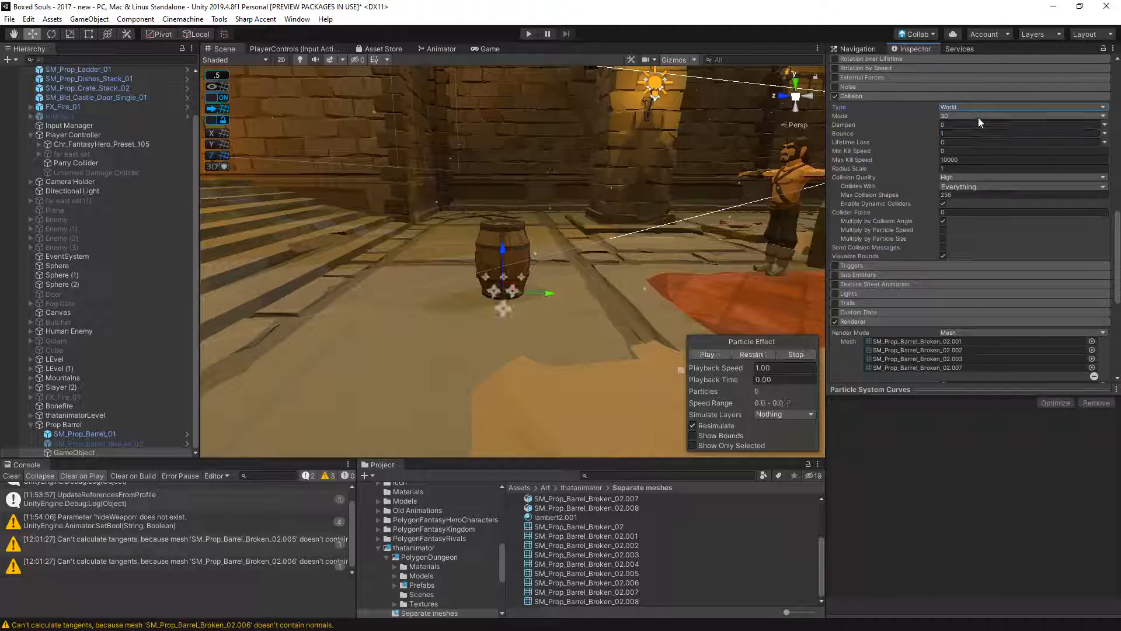
pyautogui.click(756, 352)
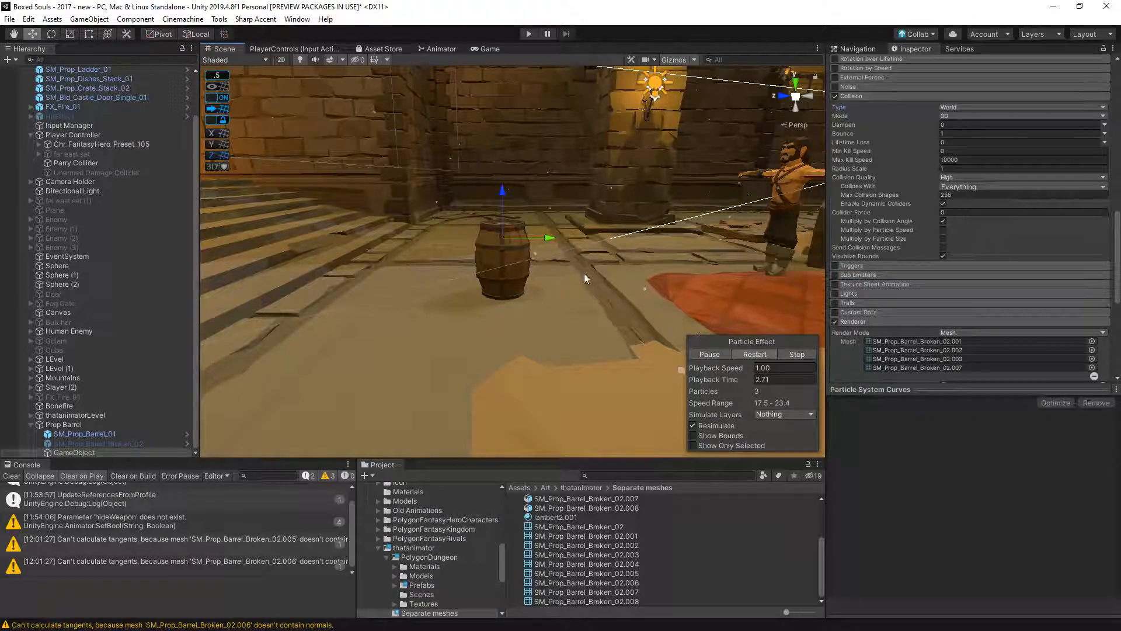
# - Raise the particle emitter above the barrel and replay the effect, examining the particle collisions across the dungeon hall
pyautogui.scroll(-3, 574, 227)
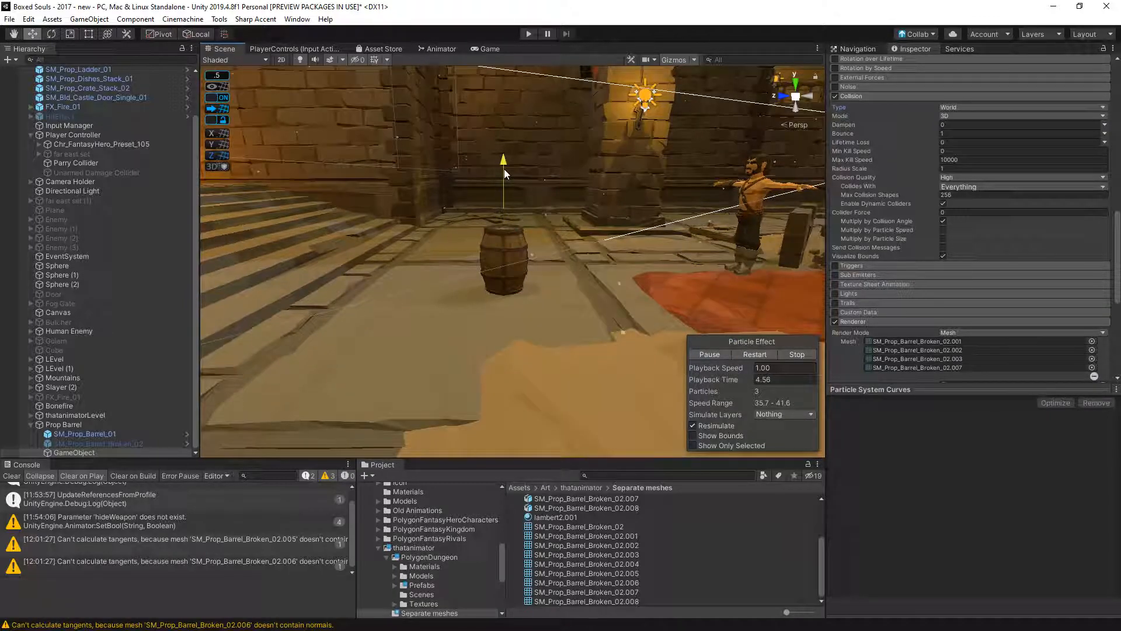
pyautogui.click(748, 356)
pyautogui.scroll(-5, 603, 289)
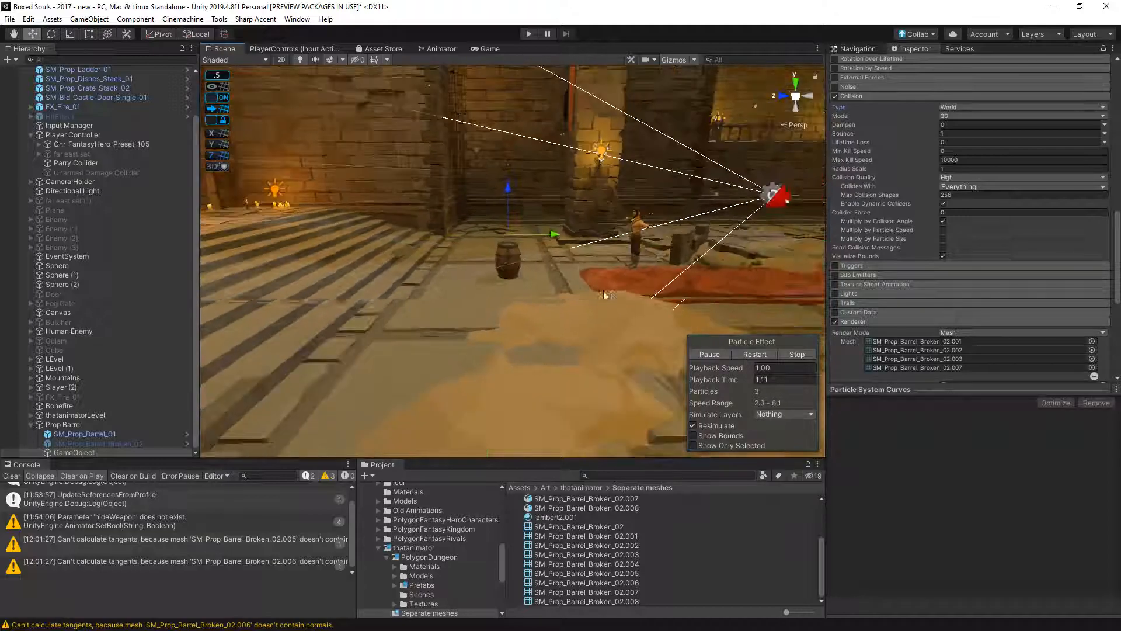
pyautogui.keyDown('alt'); pyautogui.moveTo(605, 300); pyautogui.dragTo(720, 320); pyautogui.keyUp('alt')
pyautogui.scroll(3, 611, 293)
pyautogui.scroll(-2, 611, 294)
pyautogui.keyDown('alt'); pyautogui.moveTo(611, 303); pyautogui.dragTo(731, 318); pyautogui.keyUp('alt')
pyautogui.scroll(5, 660, 326)
pyautogui.moveTo(661, 326); pyautogui.dragTo(671, 448, button='middle')
pyautogui.click(755, 354)
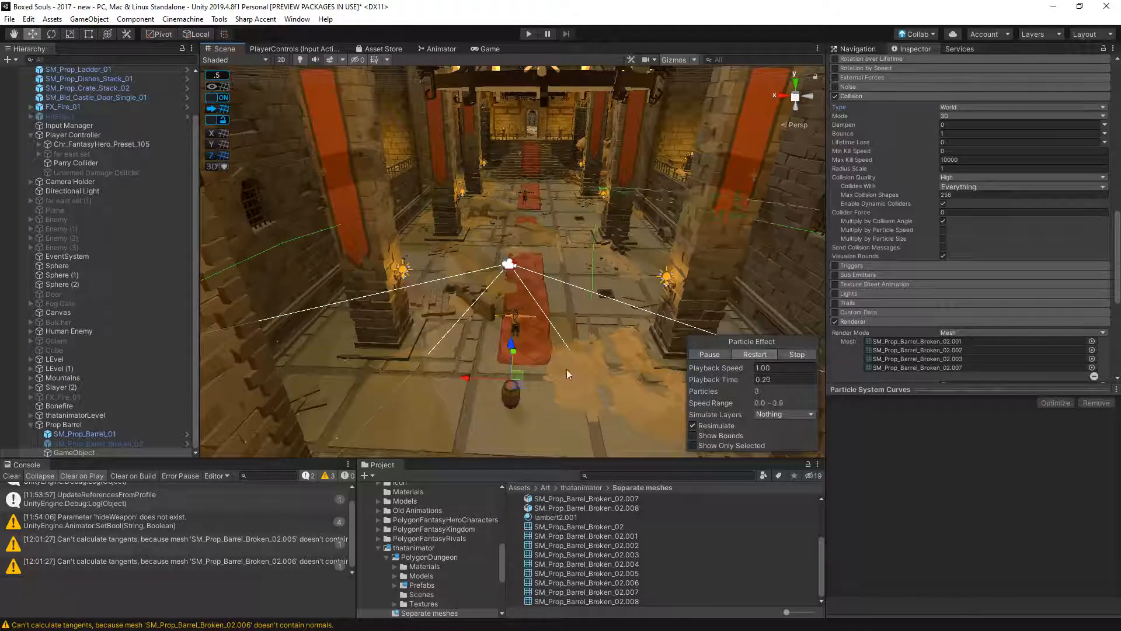
pyautogui.scroll(2, 528, 386)
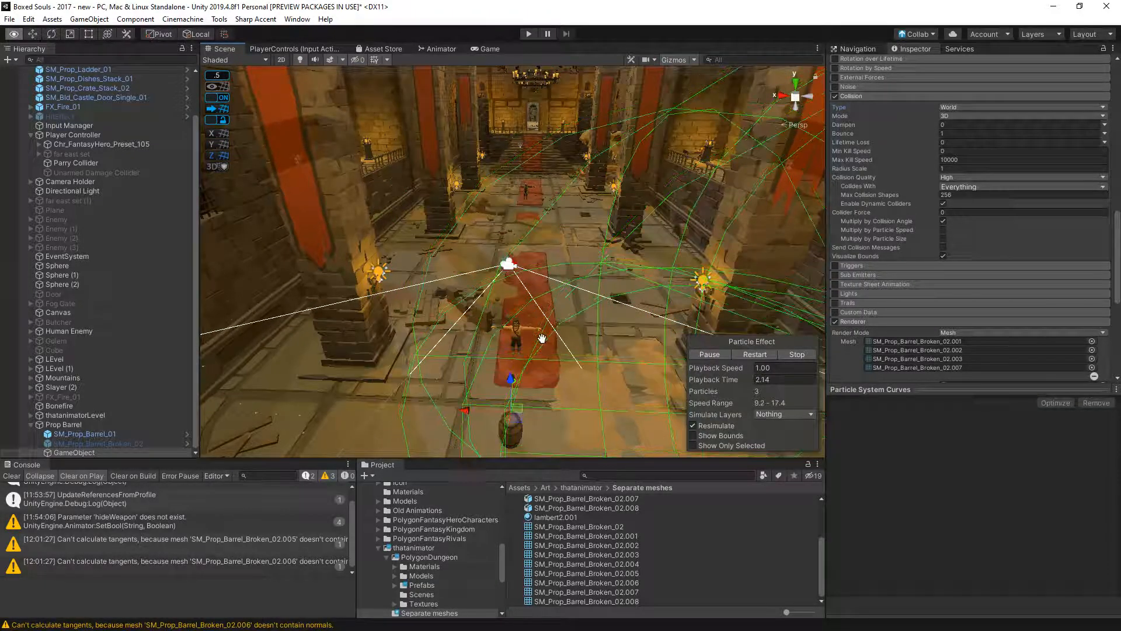
pyautogui.moveTo(540, 338); pyautogui.dragTo(515, 288, button='middle')
# - Switch the particle collision type to Planes, restart the effect and view it near the barrel
pyautogui.click(955, 107)
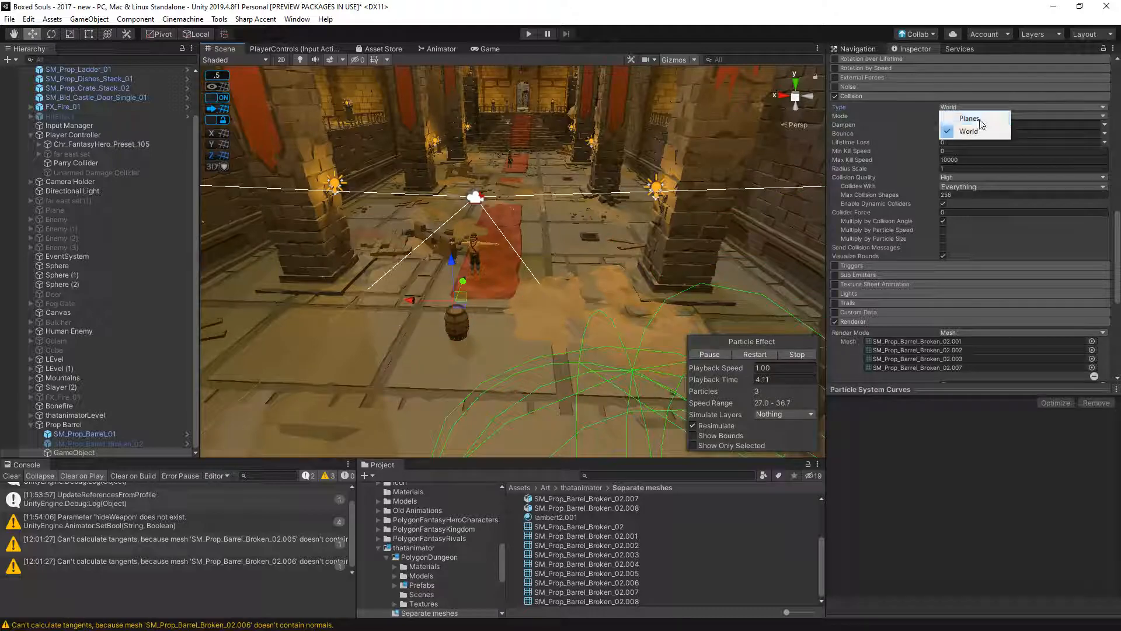
pyautogui.click(972, 116)
pyautogui.click(745, 354)
pyautogui.keyDown('alt'); pyautogui.moveTo(669, 355); pyautogui.dragTo(311, 327); pyautogui.keyUp('alt')
pyautogui.scroll(5, 490, 326)
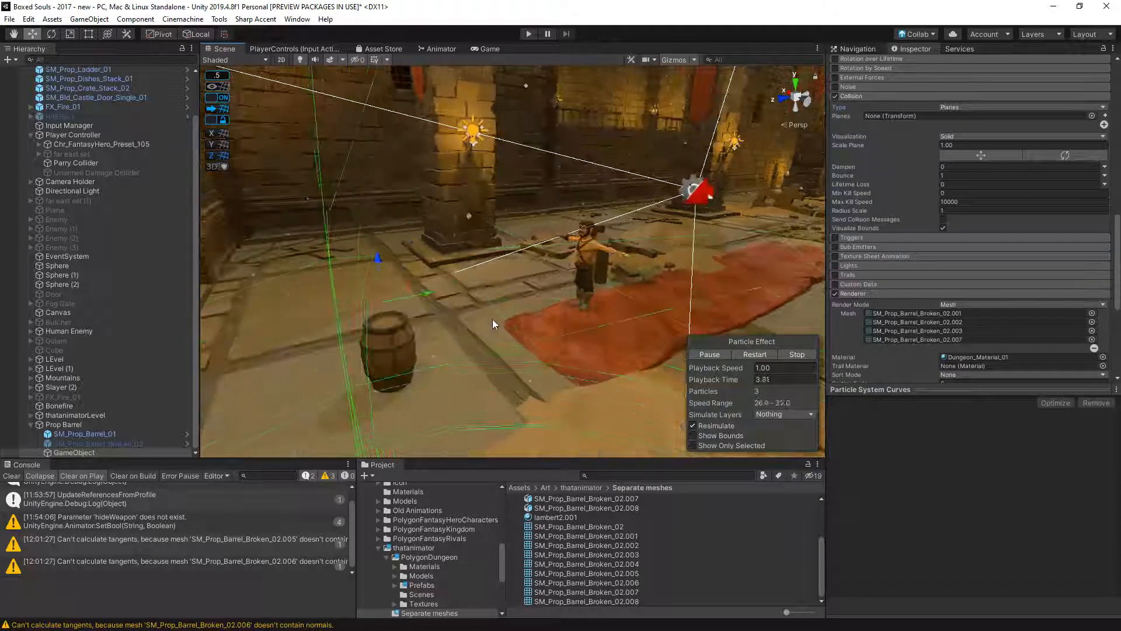
# - Delete the particle system GameObject and the SM_Prop_Barrel_Broken_02 object from Prop Barrel
pyautogui.click(118, 435)
pyautogui.click(107, 454)
pyautogui.press('Delete')
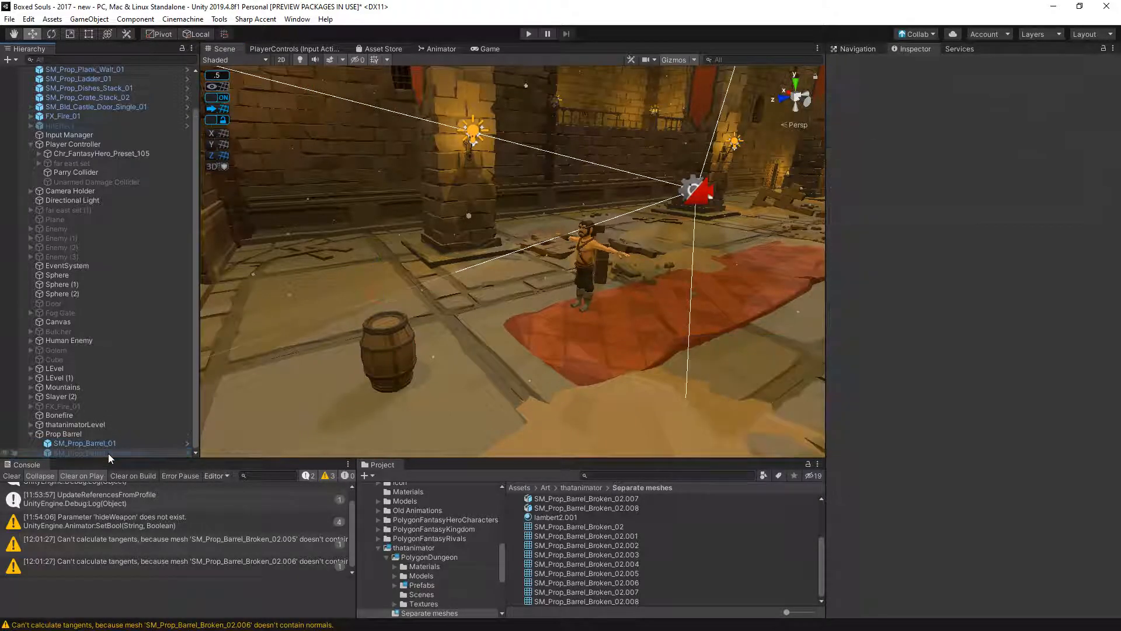
pyautogui.moveTo(355, 306); pyautogui.dragTo(438, 226, button='middle')
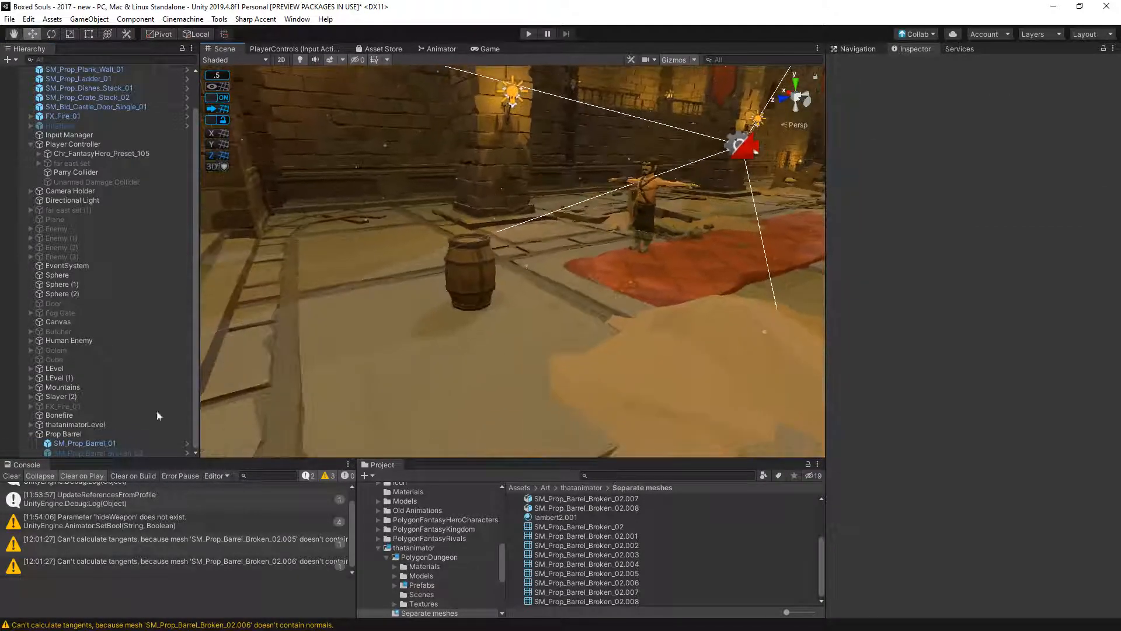
pyautogui.click(105, 453)
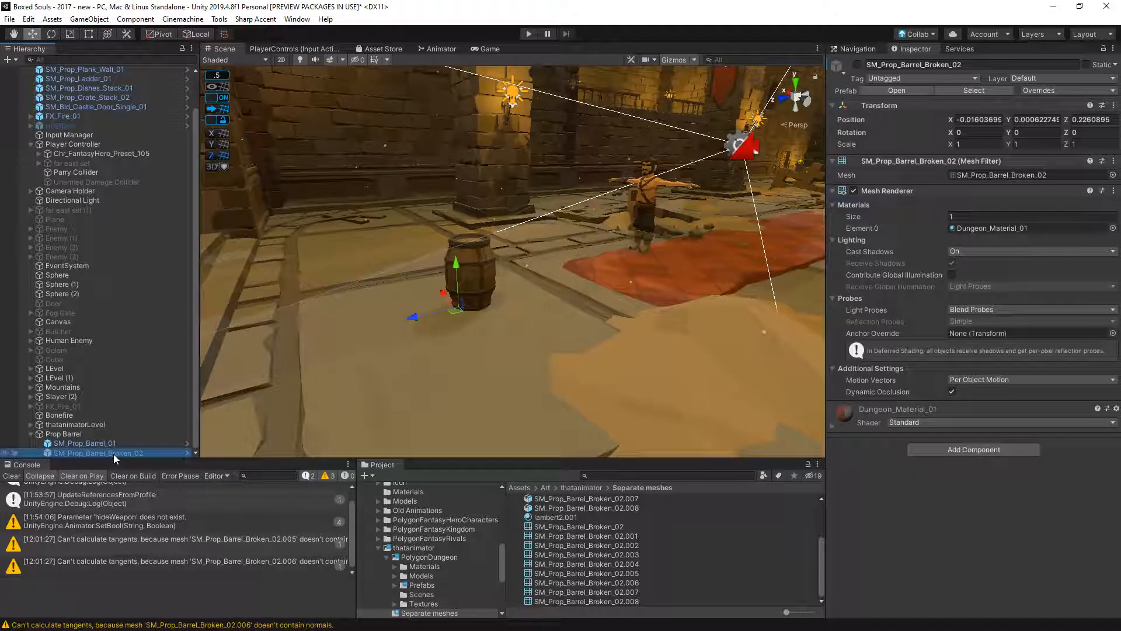
pyautogui.press('Delete')
# - Create an empty child object under Prop Barrel and name it Destroyed
pyautogui.click(111, 443)
pyautogui.click(90, 19)
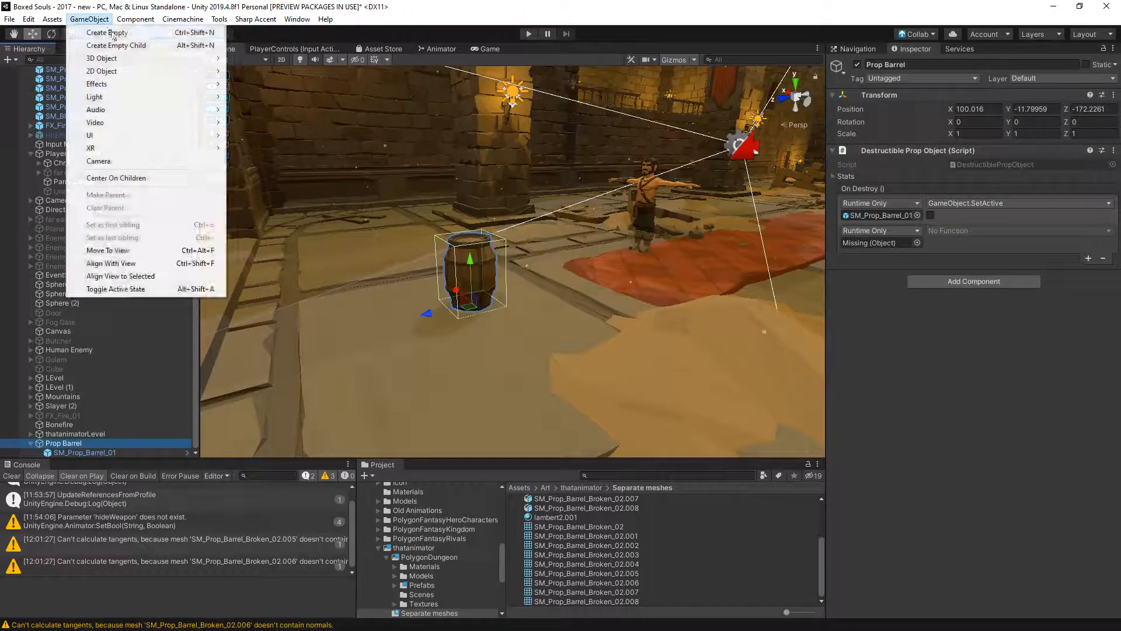
pyautogui.click(99, 45)
pyautogui.click(110, 453)
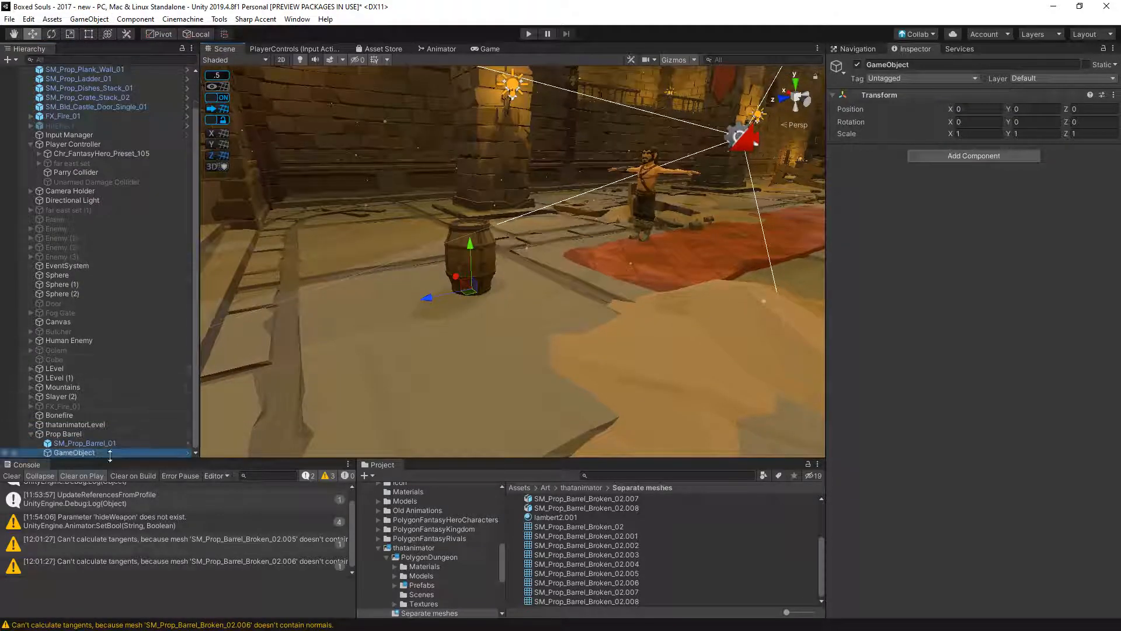
pyautogui.click(136, 450)
pyautogui.write('Destroyed')
pyautogui.press('Return')
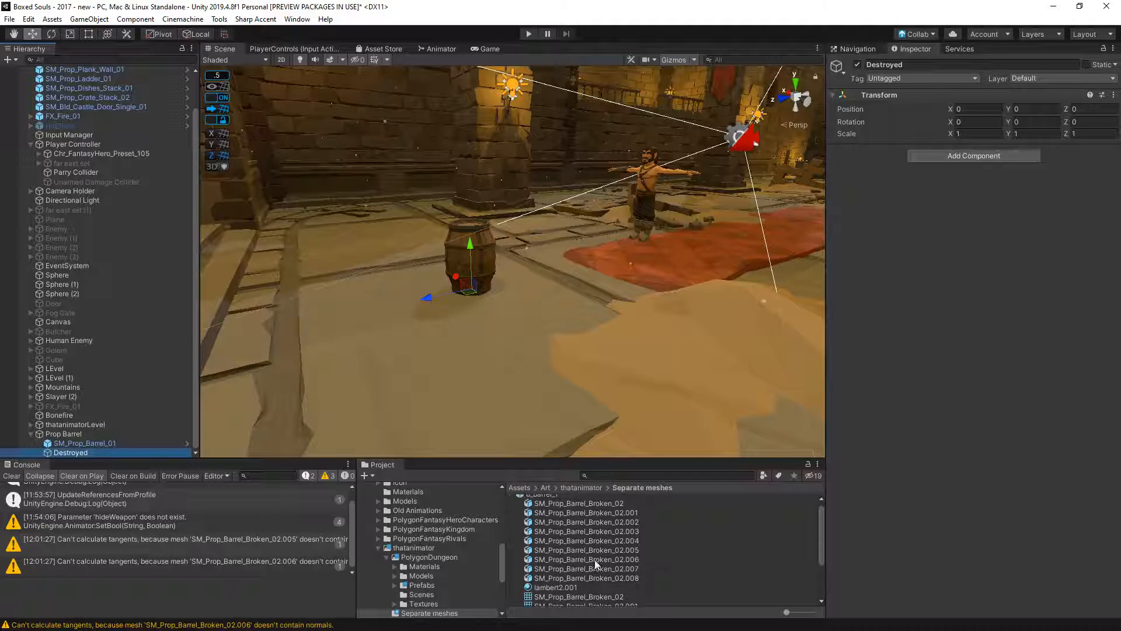
# - Place the d_barrel_1 model under the Destroyed object and unpack its prefab completely
pyautogui.scroll(1, 563, 508)
pyautogui.moveTo(546, 499); pyautogui.dragTo(80, 454)
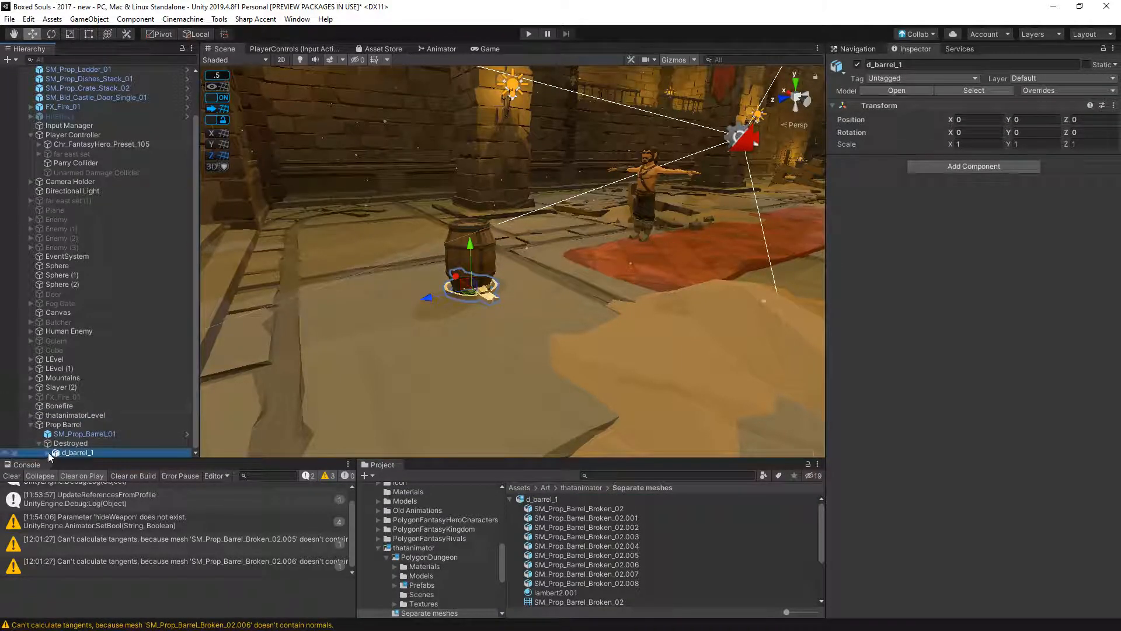
pyautogui.scroll(-3, 96, 423)
pyautogui.rightClick(96, 416)
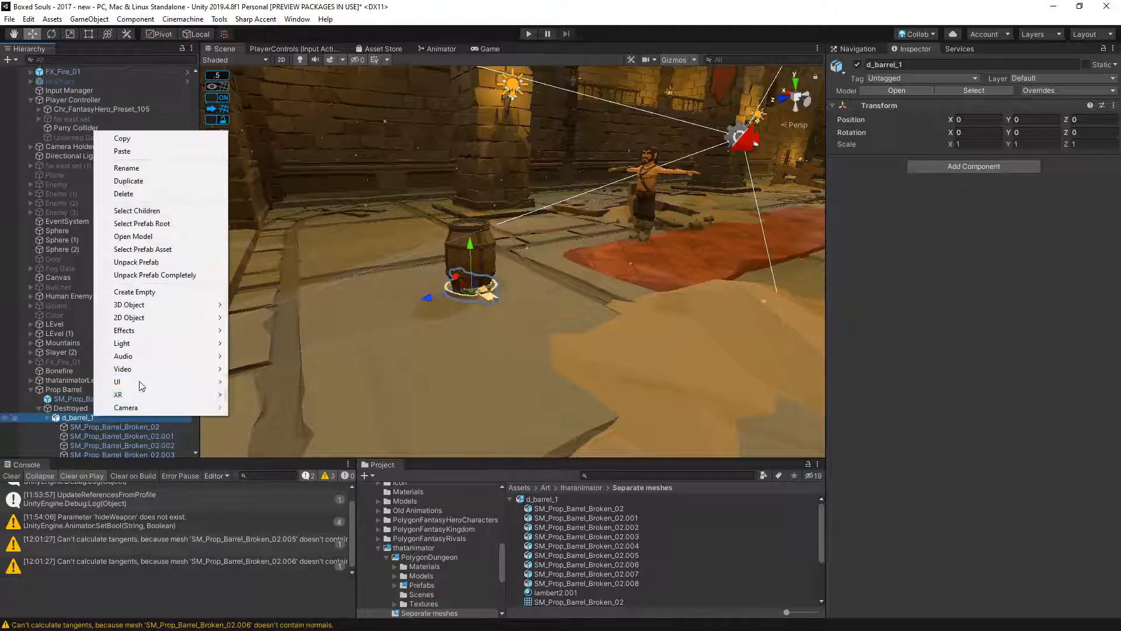
pyautogui.click(170, 274)
# - Add a Box Collider and a Rigidbody to every SM_Prop_Barrel_Broken_02 piece under d_barrel_1
pyautogui.click(156, 378)
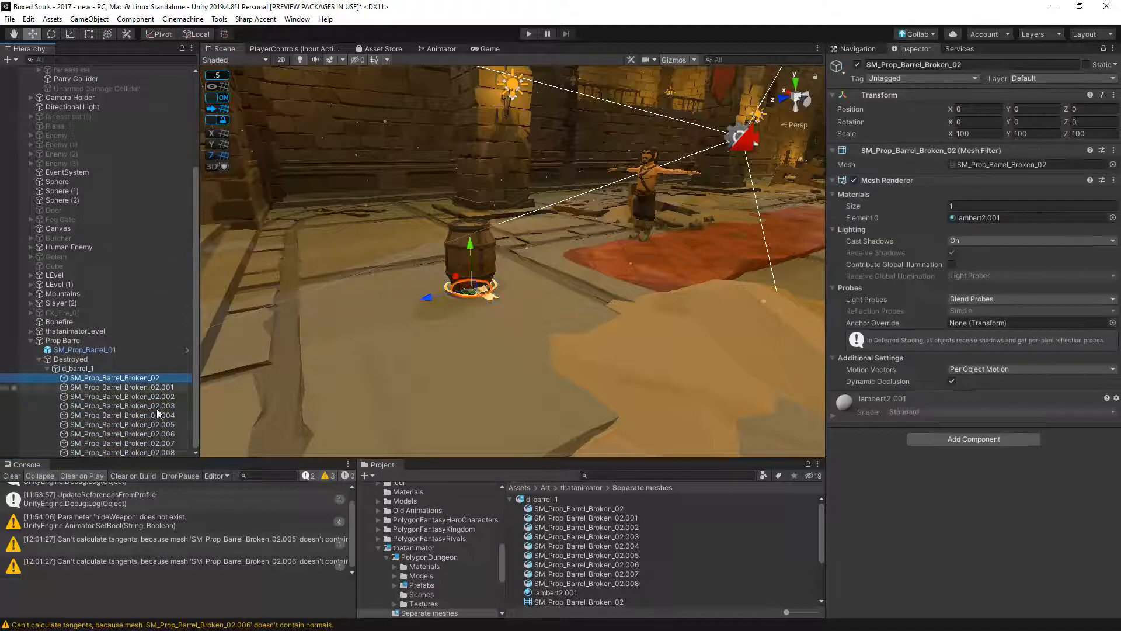
pyautogui.keyDown('shift'); pyautogui.click(151, 452); pyautogui.keyUp('shift')
pyautogui.click(958, 400)
pyautogui.write('box')
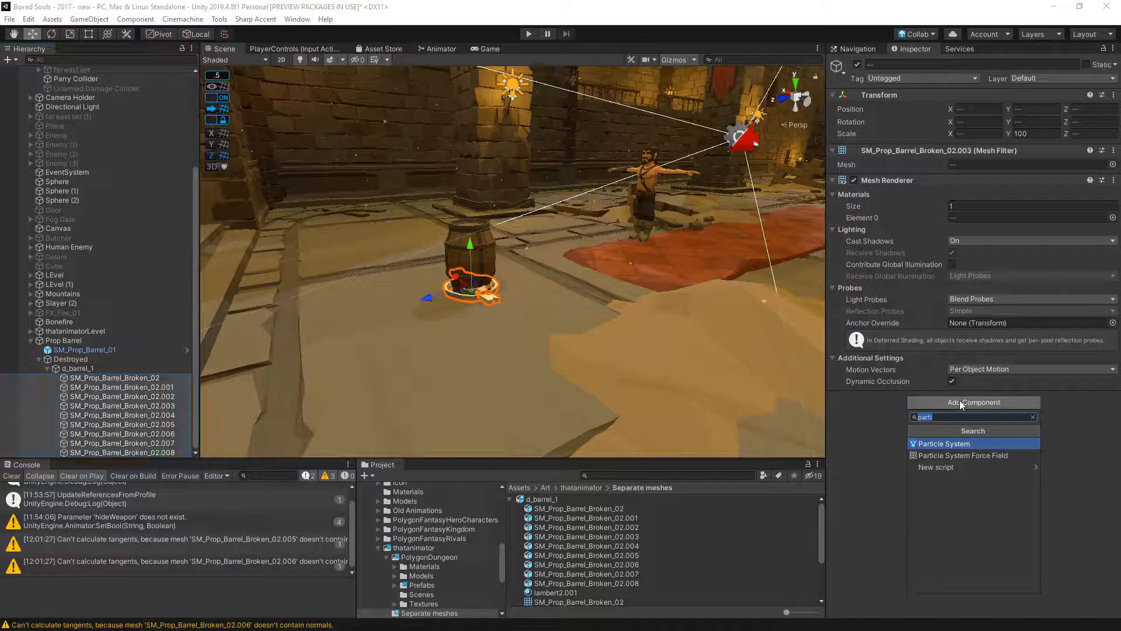
pyautogui.press('Return')
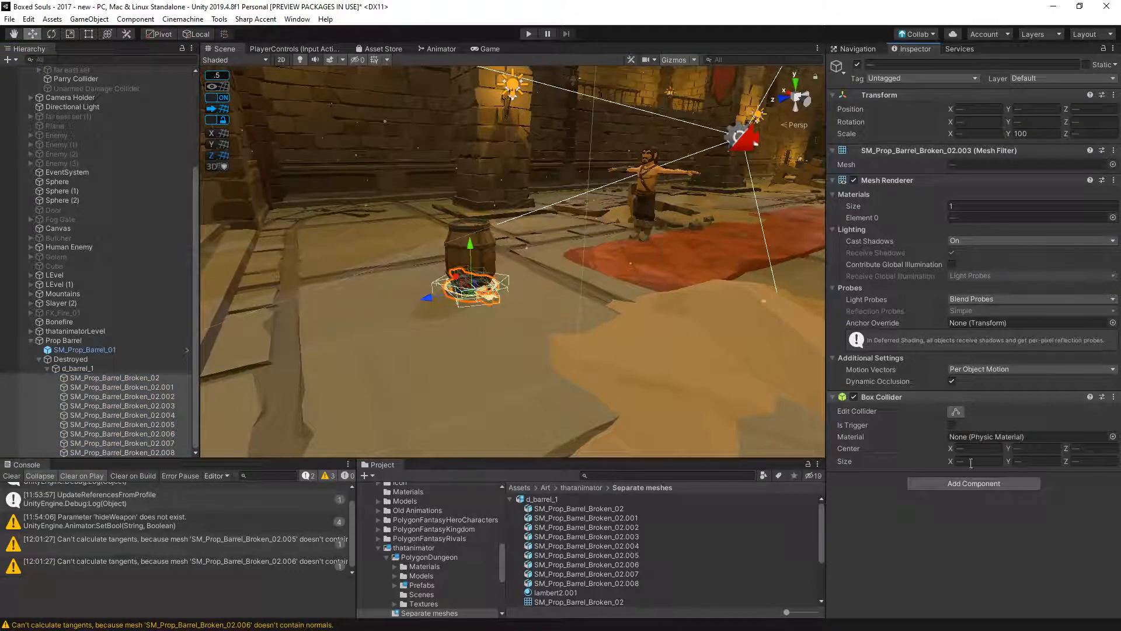
pyautogui.click(972, 483)
pyautogui.write('rigid')
pyautogui.press('Return')
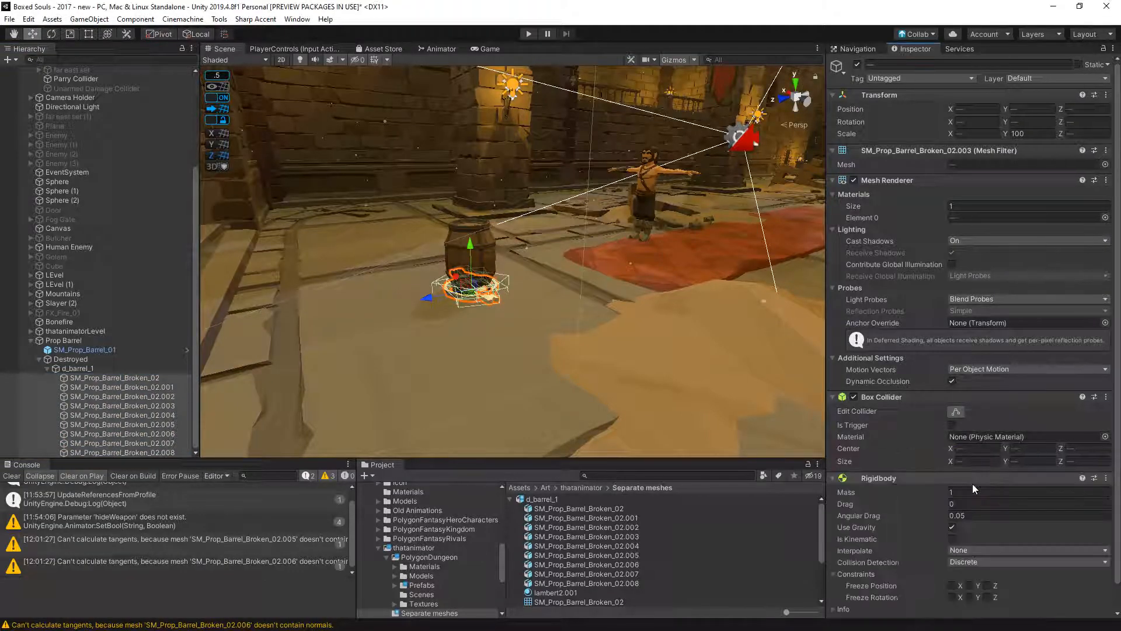
# - Rotate SM_Prop_Barrel_Broken_02.002 to 90° on Z and stand it beside the barrel at about X -0.02, Y 0.3, Z -0.27
pyautogui.click(139, 387)
pyautogui.scroll(3, 461, 215)
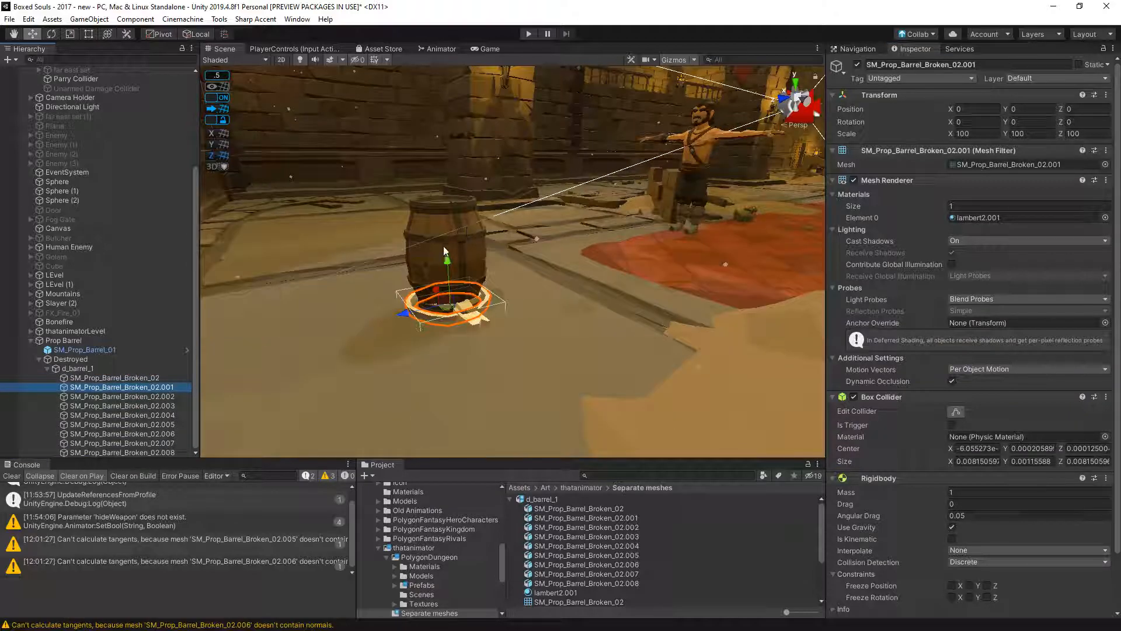
pyautogui.click(153, 397)
pyautogui.moveTo(448, 261); pyautogui.dragTo(470, 269)
pyautogui.press('e')
pyautogui.press('w')
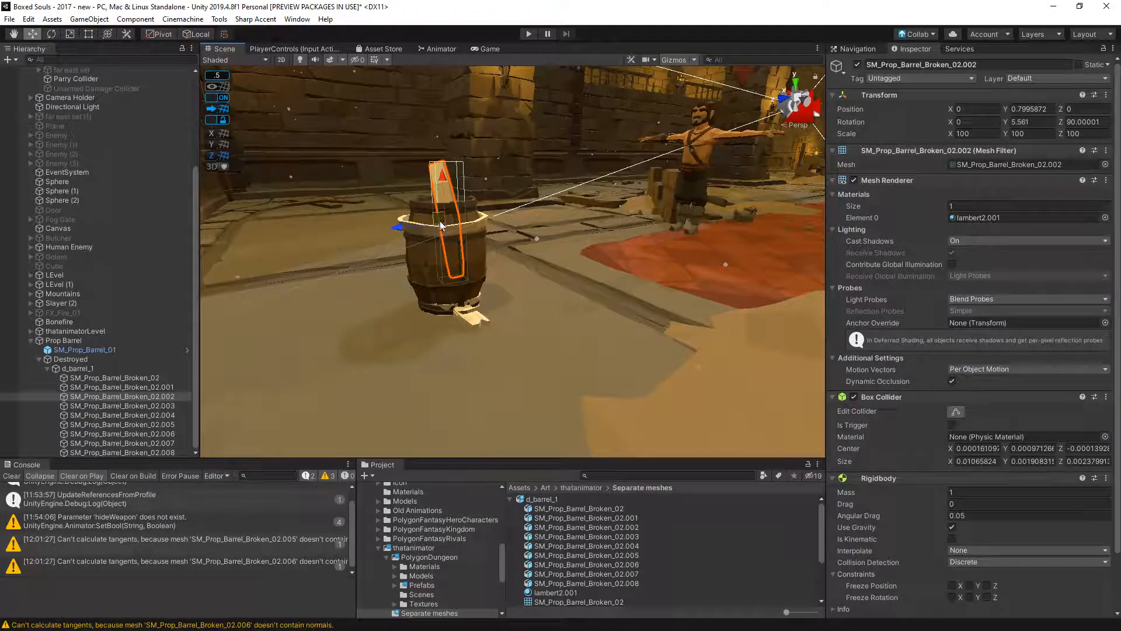
pyautogui.moveTo(441, 226); pyautogui.dragTo(467, 252)
pyautogui.keyDown('alt'); pyautogui.moveTo(552, 302); pyautogui.dragTo(385, 280); pyautogui.keyUp('alt')
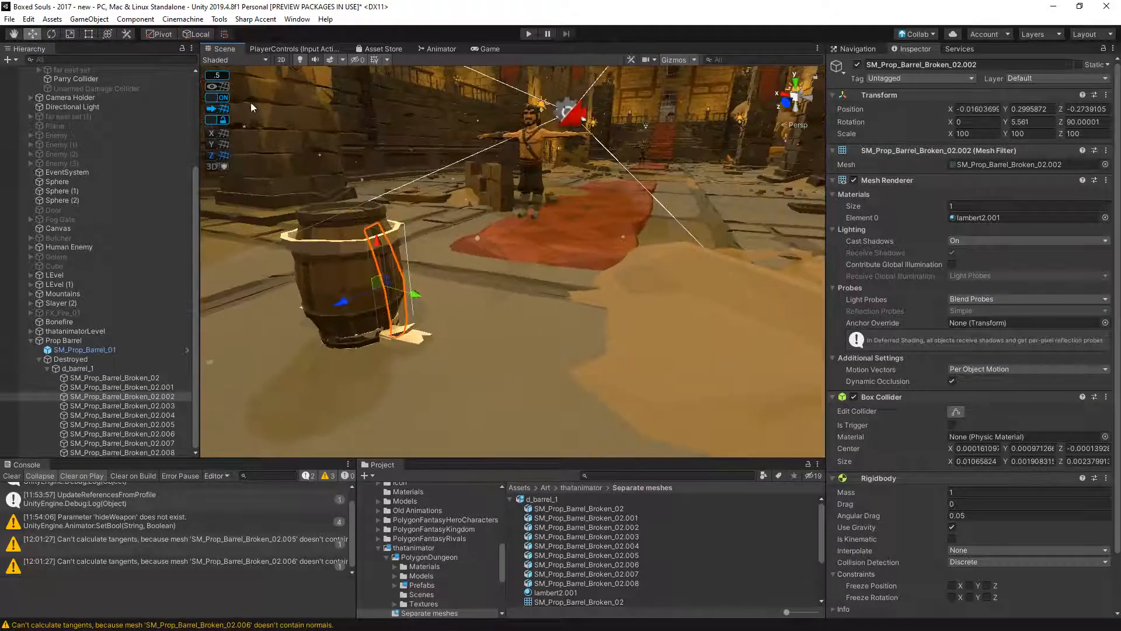
# - Turn off grid snapping, collapse the thatanimatorLevel hierarchy and reselect SM_Prop_Barrel_Broken_02.002
pyautogui.click(230, 99)
pyautogui.click(224, 98)
pyautogui.moveTo(451, 212); pyautogui.dragTo(511, 218, button='middle')
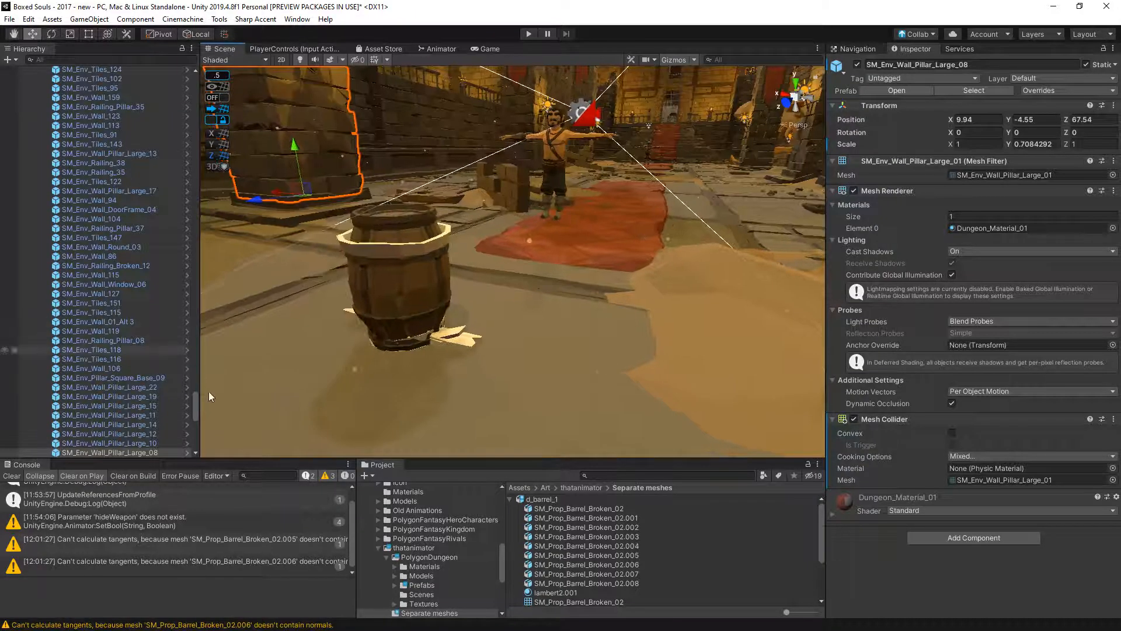
pyautogui.moveTo(196, 404); pyautogui.dragTo(197, 96)
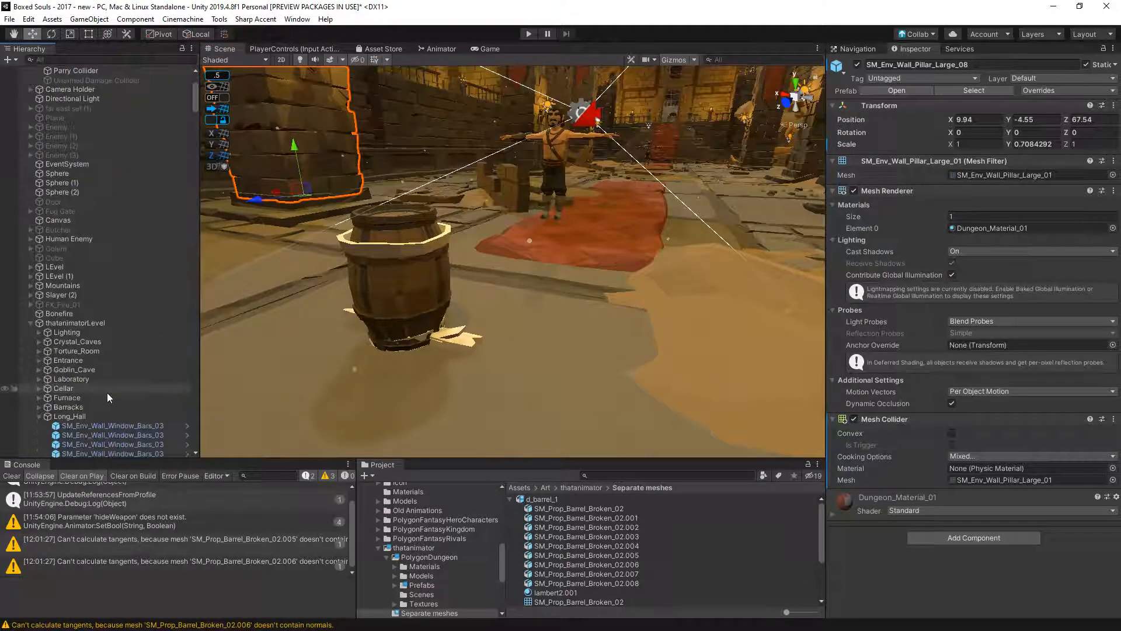
pyautogui.click(39, 416)
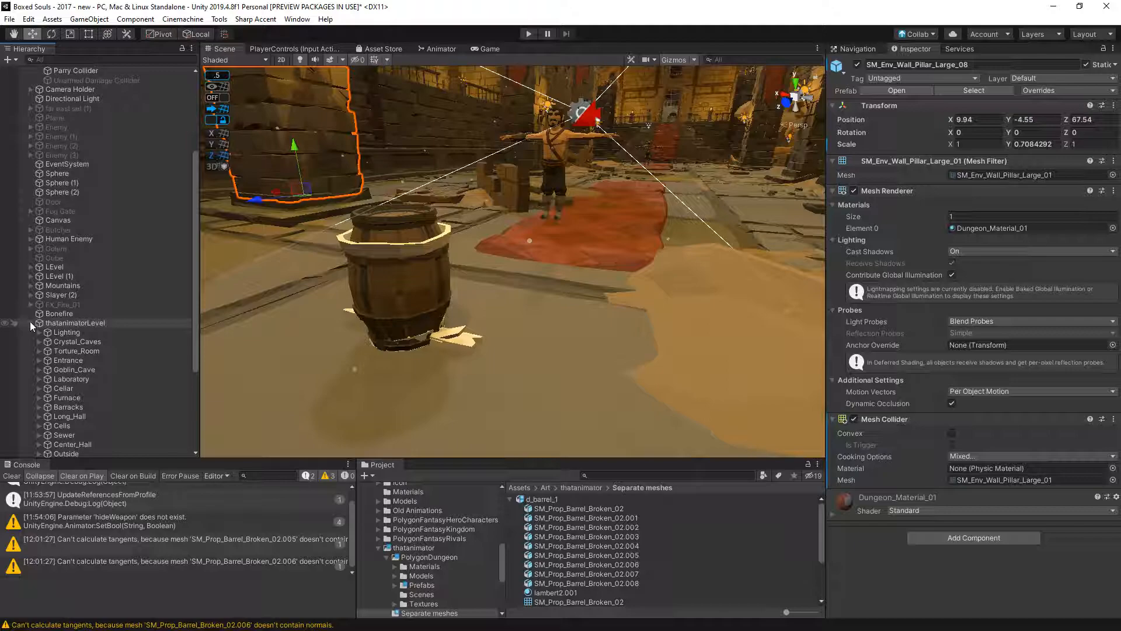
pyautogui.click(31, 323)
pyautogui.click(107, 397)
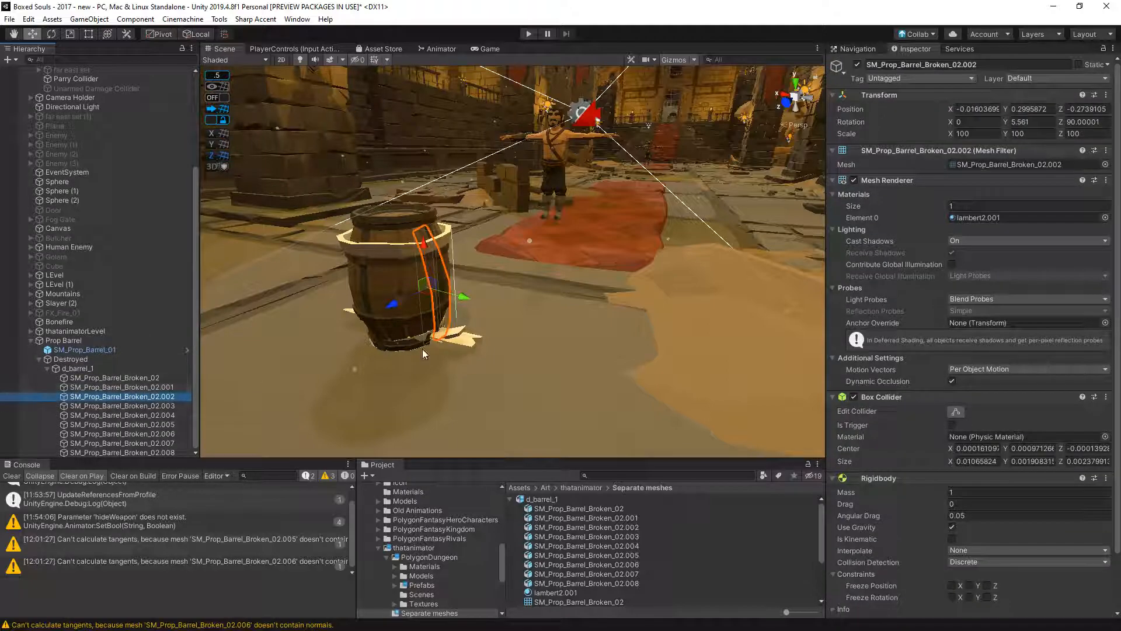
# - Rotate SM_Prop_Barrel_Broken_02.003 to about X 48°, Z 90° and stand it inside the barrel at about X 0.09, Y 0.4, Z -0.02
pyautogui.moveTo(422, 349); pyautogui.dragTo(481, 354, button='middle')
pyautogui.click(153, 407)
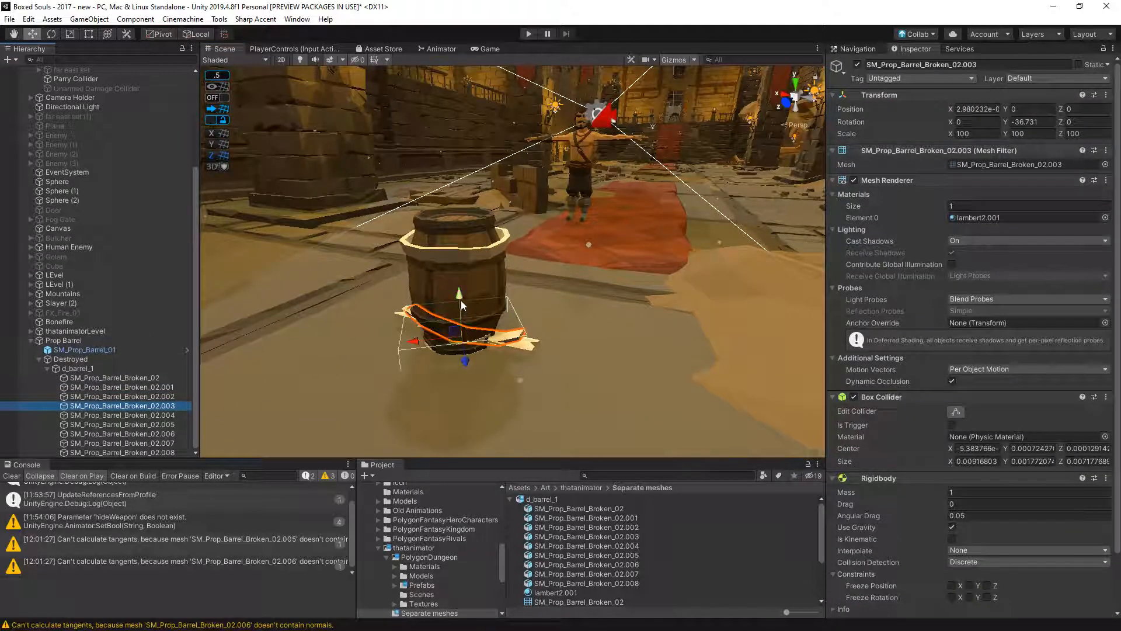
pyautogui.press('e')
pyautogui.moveTo(475, 296); pyautogui.dragTo(540, 359)
pyautogui.press('w')
pyautogui.moveTo(421, 359); pyautogui.dragTo(342, 308)
pyautogui.keyDown('alt'); pyautogui.moveTo(428, 304); pyautogui.dragTo(486, 289); pyautogui.keyUp('alt')
pyautogui.press('e')
pyautogui.press('w')
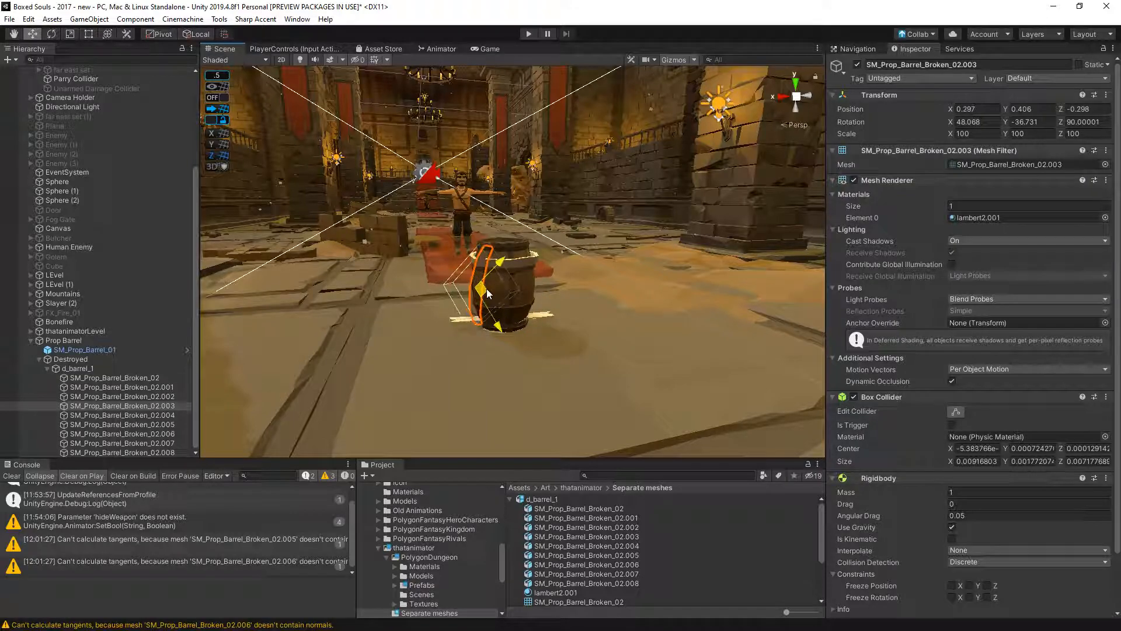
pyautogui.hotkey('ctrl', 'z')
# - Remove the Box Collider from SM_Prop_Barrel_Broken_02.003, SM_Prop_Barrel_Broken_02 and SM_Prop_Barrel_Broken_02.001
pyautogui.click(1106, 396)
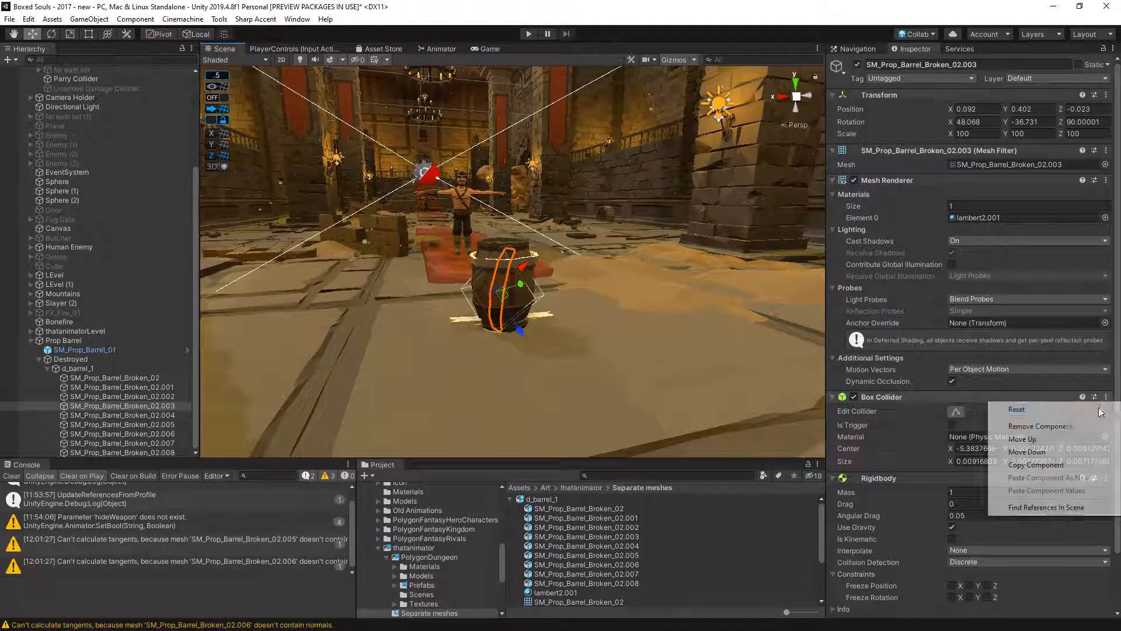
pyautogui.click(1034, 426)
pyautogui.click(119, 380)
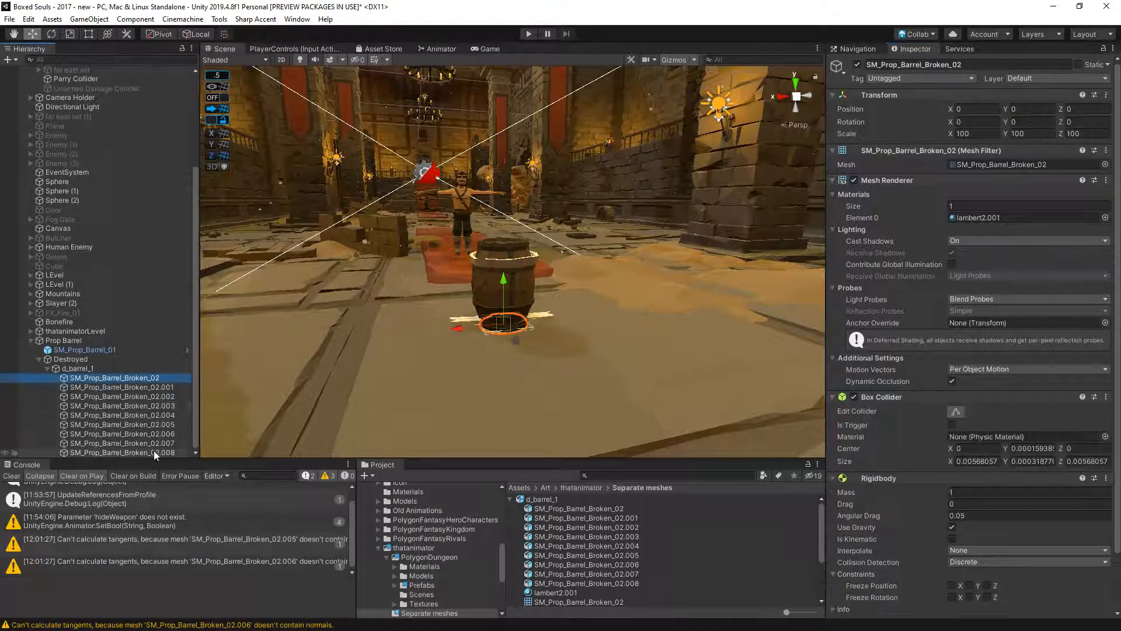
pyautogui.keyDown('shift'); pyautogui.click(154, 453); pyautogui.keyUp('shift')
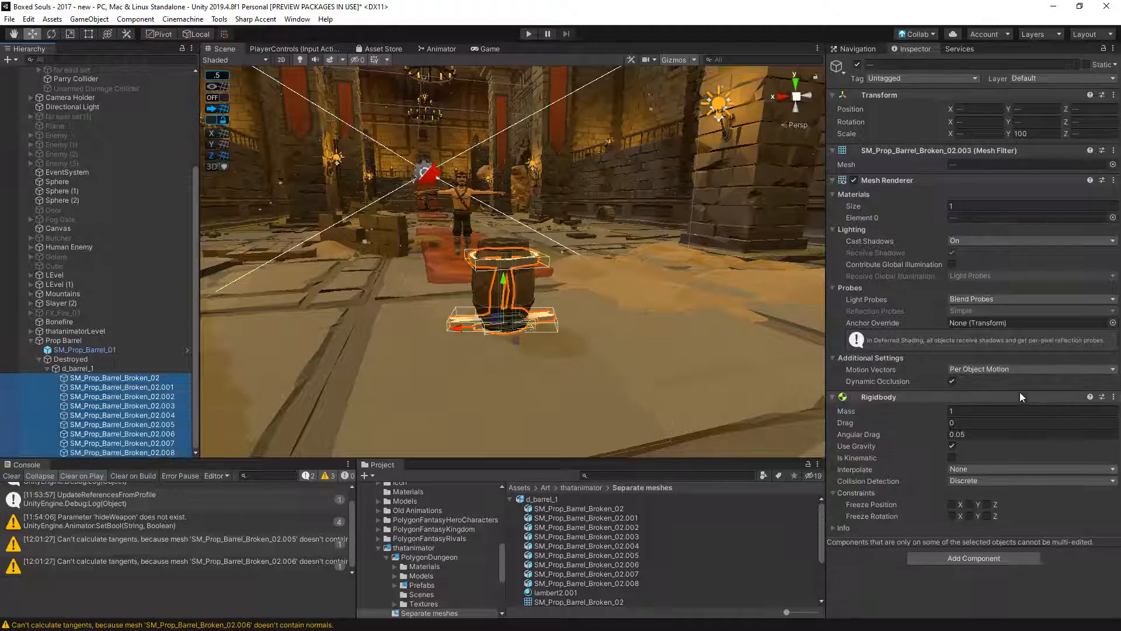
pyautogui.click(170, 386)
pyautogui.click(1106, 396)
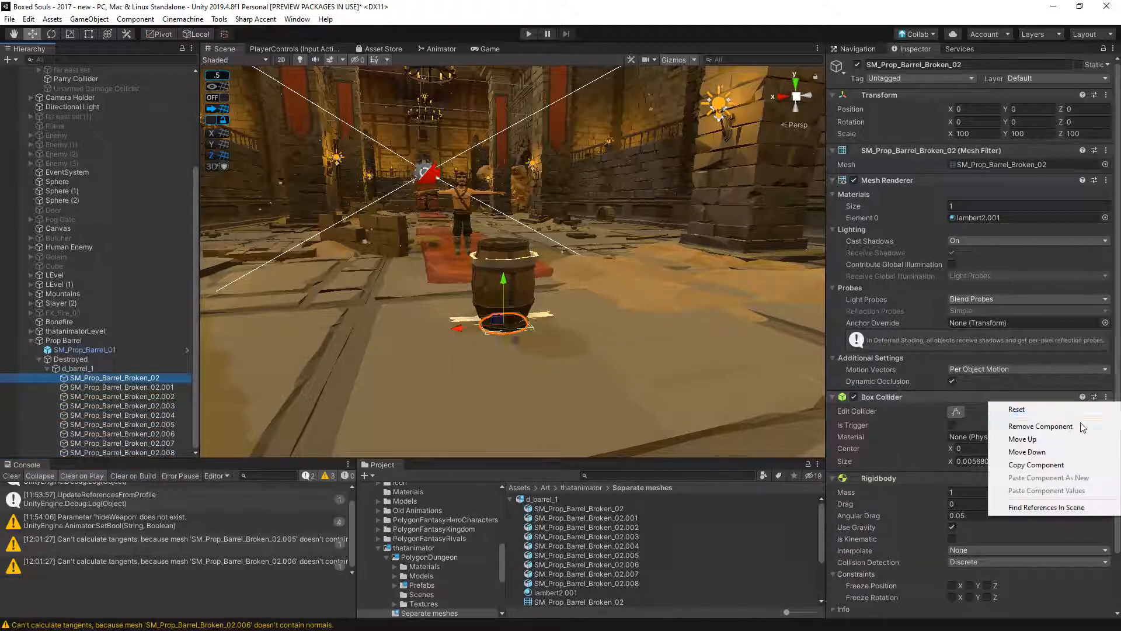
pyautogui.click(1034, 425)
pyautogui.click(150, 389)
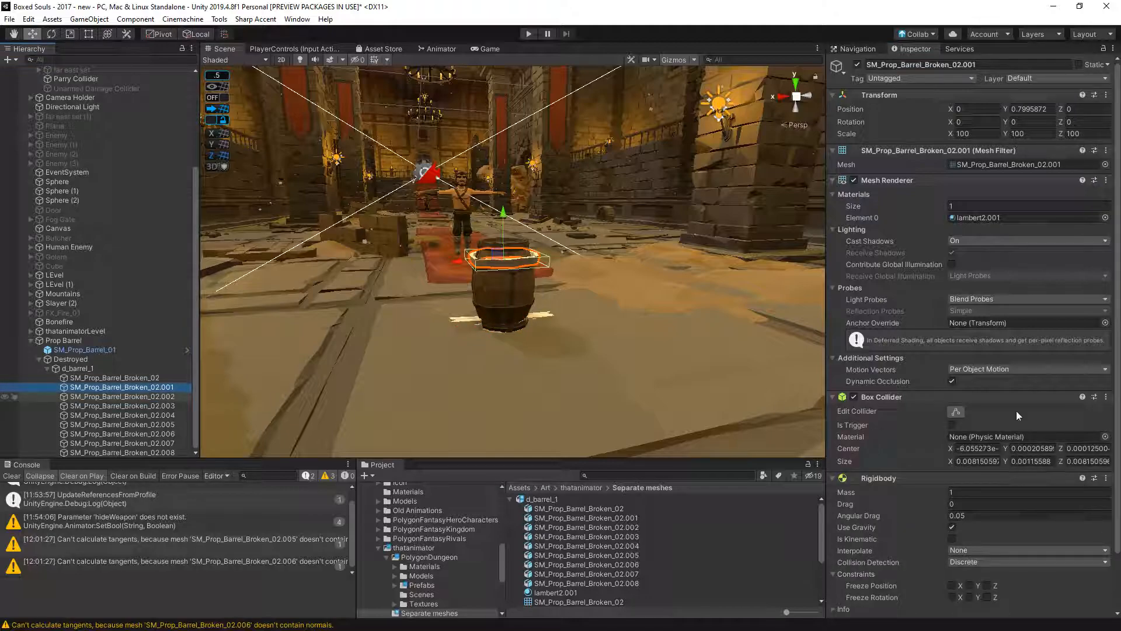
pyautogui.click(1106, 397)
pyautogui.click(1034, 425)
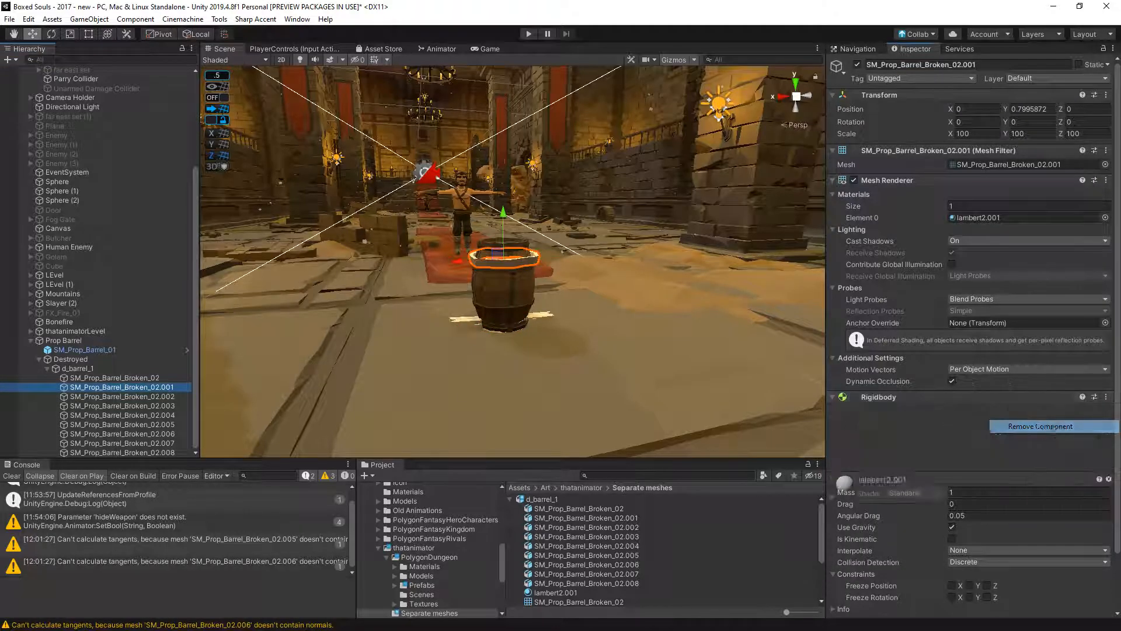
# - Go through the remaining broken pieces and raise SM_Prop_Barrel_Broken_02.008 to Y 0.32 inside the barrel
pyautogui.click(166, 396)
pyautogui.click(164, 406)
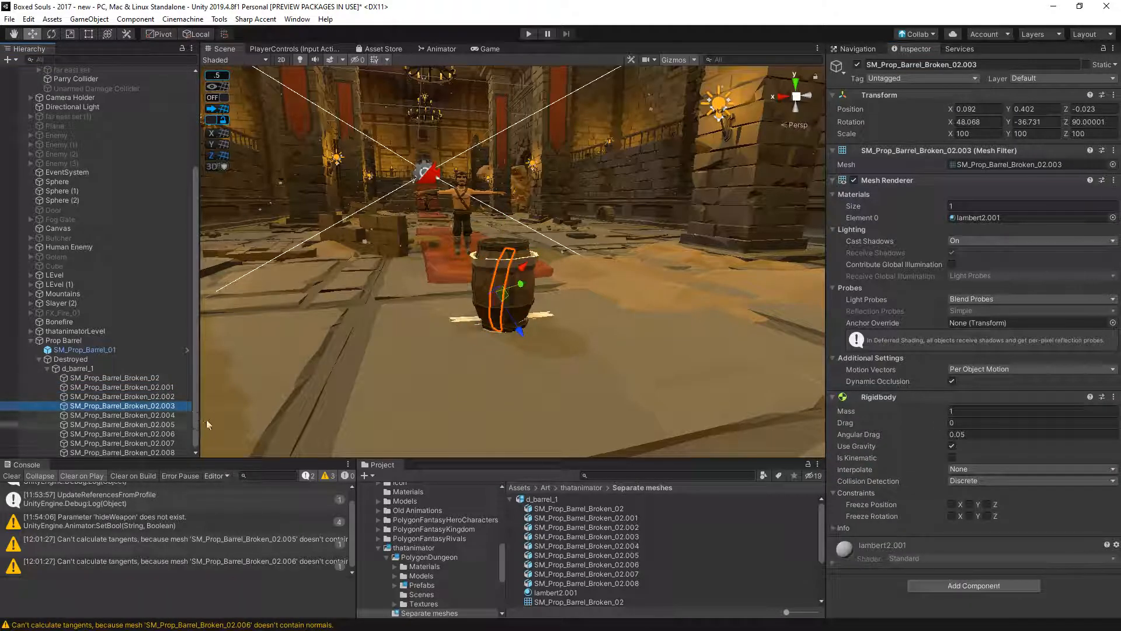
pyautogui.click(166, 398)
pyautogui.keyDown('alt'); pyautogui.moveTo(467, 378); pyautogui.dragTo(146, 409); pyautogui.keyUp('alt')
pyautogui.click(147, 443)
pyautogui.click(153, 453)
pyautogui.moveTo(510, 290); pyautogui.dragTo(516, 258)
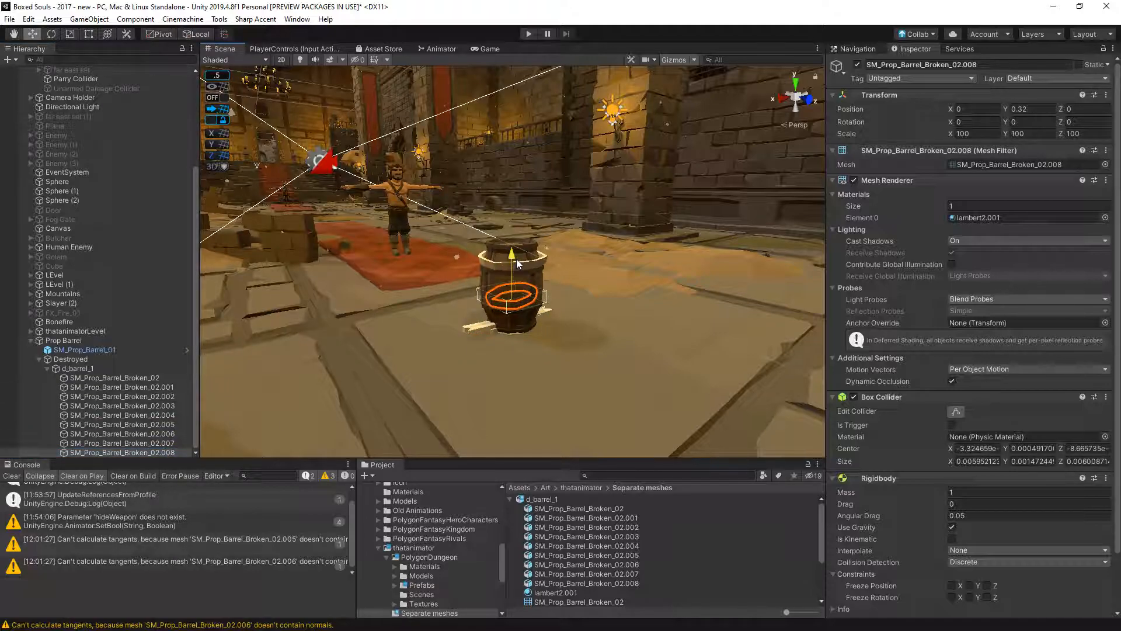
# - Tilt SM_Prop_Barrel_Broken_02.007 to about -53° on Z and move it to about X -0.06, Y 0.62, Z 0.02
pyautogui.click(171, 443)
pyautogui.press('e')
pyautogui.moveTo(482, 300); pyautogui.dragTo(429, 360)
pyautogui.press('w')
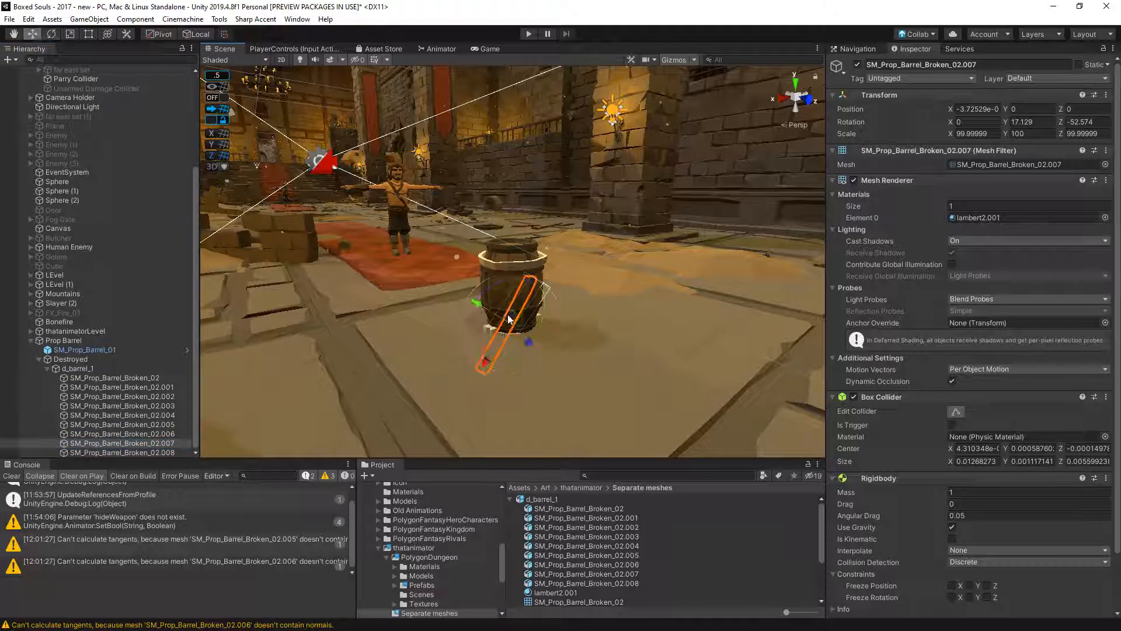
pyautogui.moveTo(510, 322); pyautogui.dragTo(866, 323)
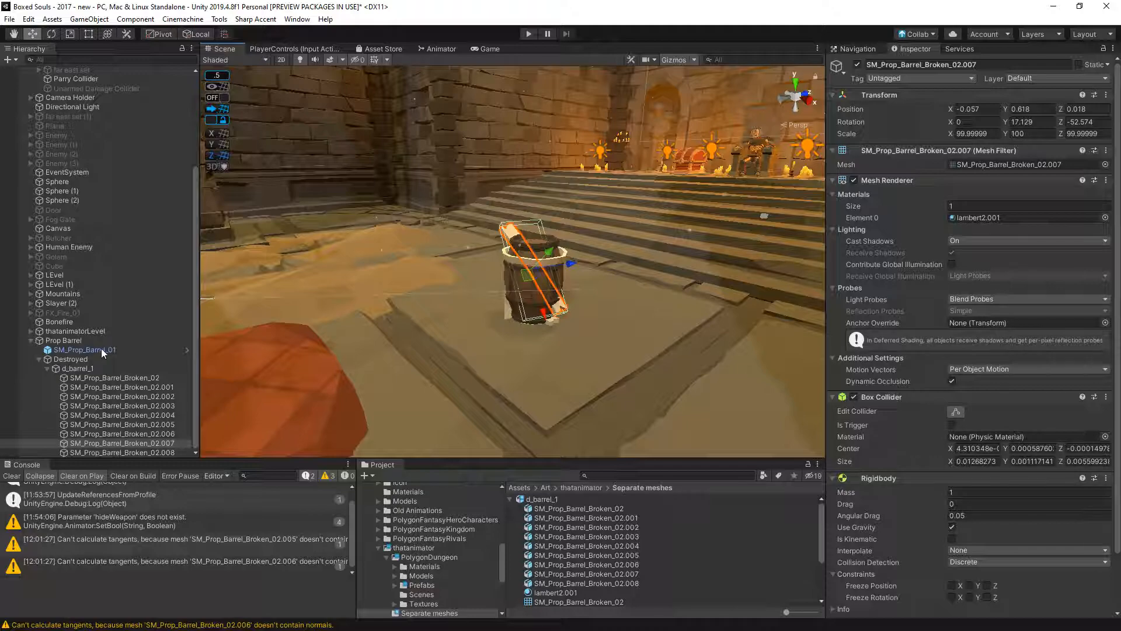
# - Assign Dungeon_Material_01 to all the broken barrel pieces
pyautogui.click(107, 379)
pyautogui.keyDown('shift'); pyautogui.click(163, 452); pyautogui.keyUp('shift')
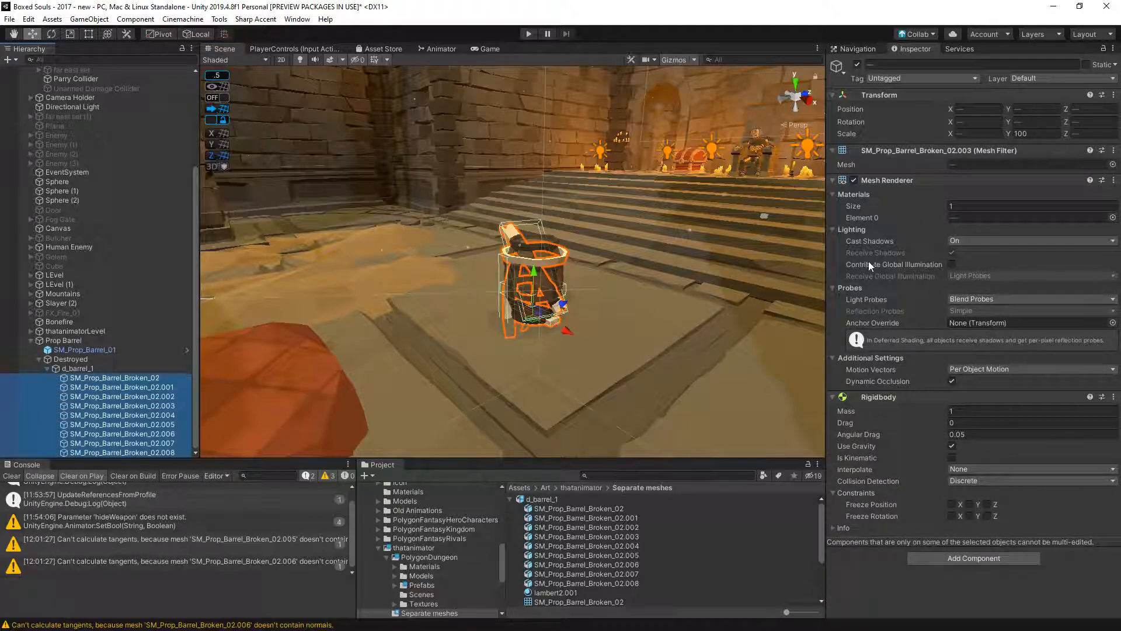
pyautogui.click(1113, 217)
pyautogui.write('dung')
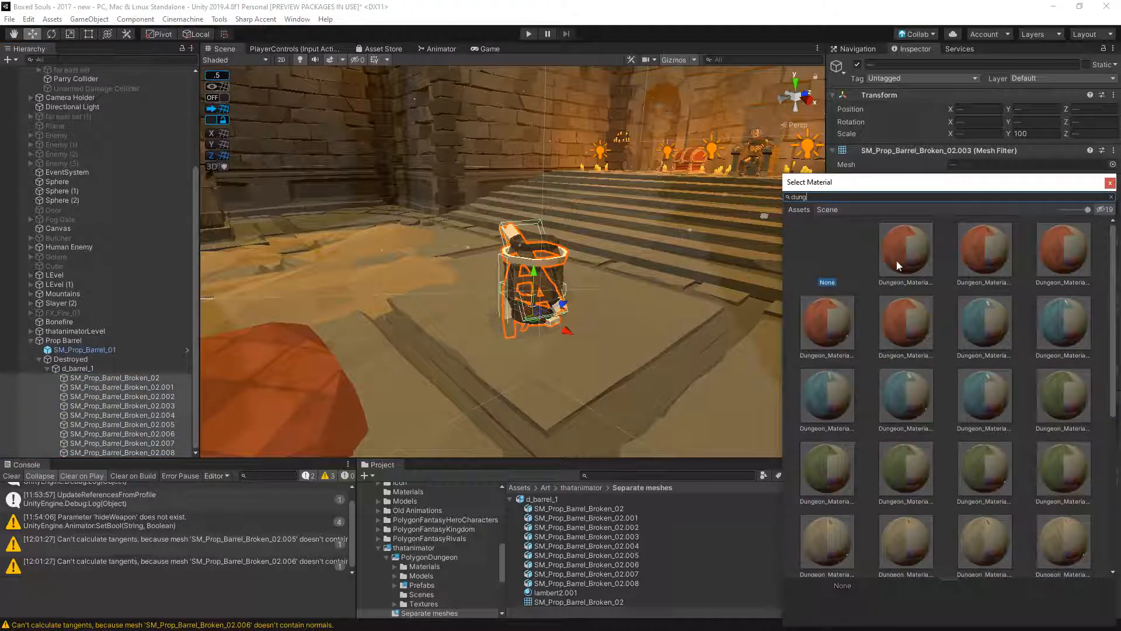
pyautogui.doubleClick(898, 265)
# - Deactivate the Destroyed object under Prop Barrel
pyautogui.click(91, 371)
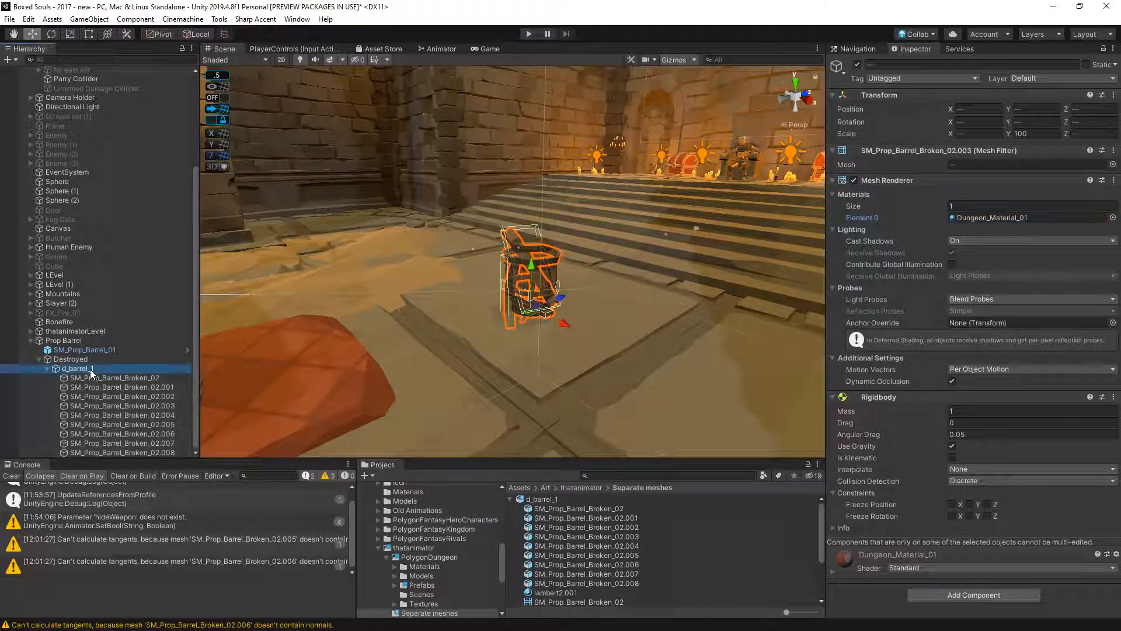
pyautogui.click(85, 360)
pyautogui.click(856, 66)
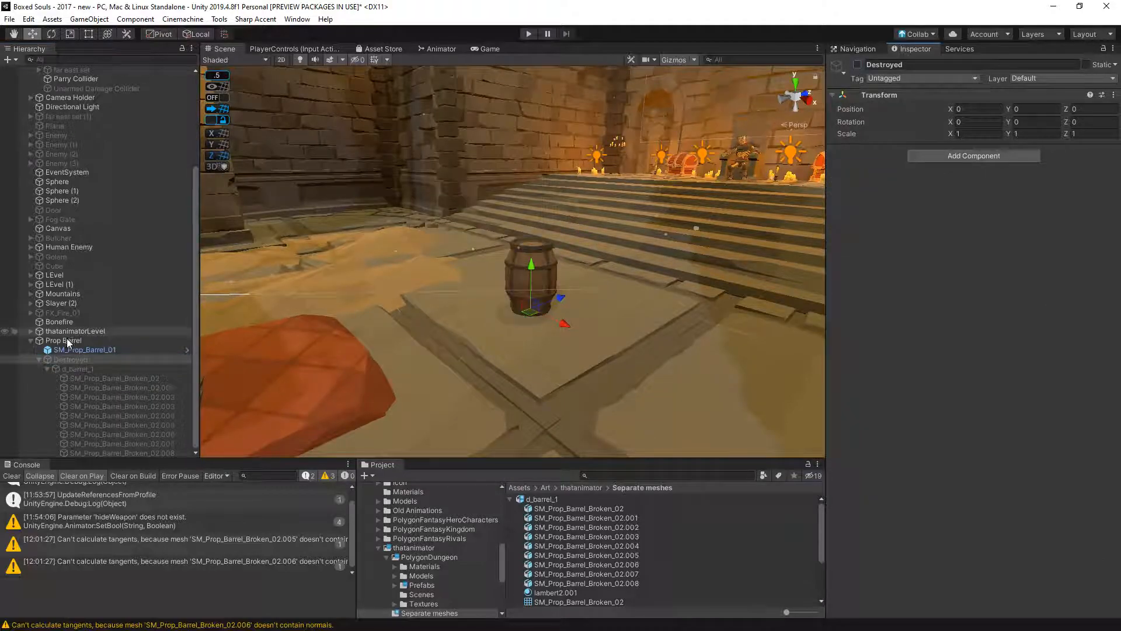
# - Set Prop Barrel's On Destroy event to activate the Destroyed object through GameObject.SetActive
pyautogui.click(63, 341)
pyautogui.moveTo(84, 349); pyautogui.dragTo(877, 244)
pyautogui.click(1005, 232)
pyautogui.moveTo(969, 261)
pyautogui.click(827, 351)
# - Duplicate Prop Barrel three times, arrange the copies in a cluster near the stairs with varied rotation, and collapse the original's hierarchy
pyautogui.click(63, 340)
pyautogui.scroll(-3, 562, 304)
pyautogui.hotkey('ctrl', 'd')
pyautogui.moveTo(574, 313); pyautogui.dragTo(291, 379)
pyautogui.hotkey('ctrl', 'd')
pyautogui.press('e')
pyautogui.press('w')
pyautogui.hotkey('ctrl', 'd')
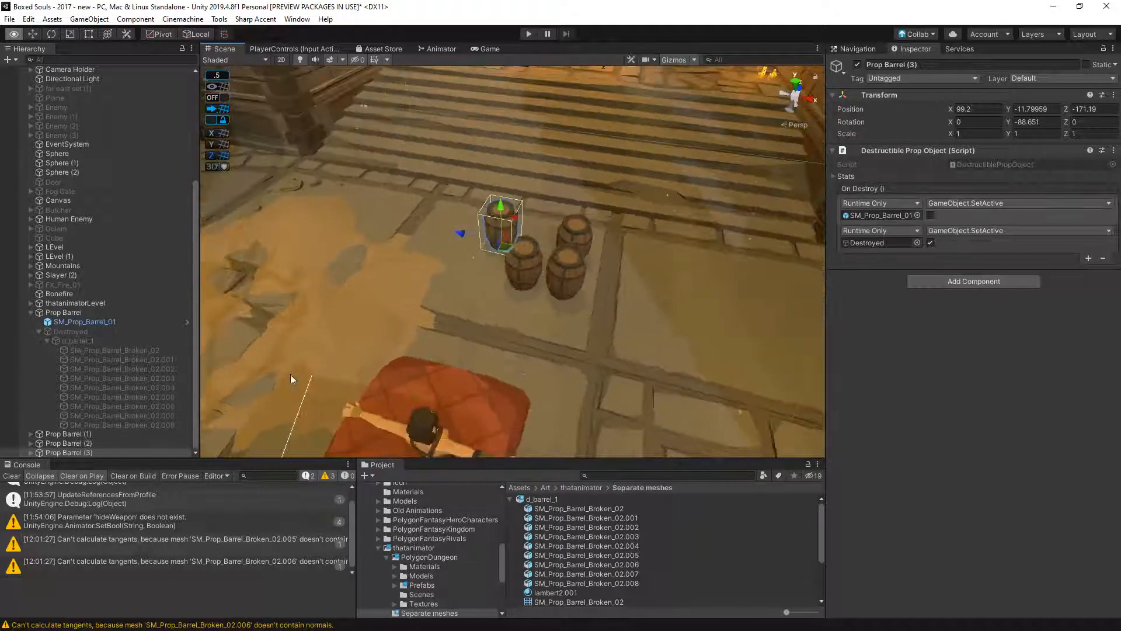
pyautogui.click(31, 313)
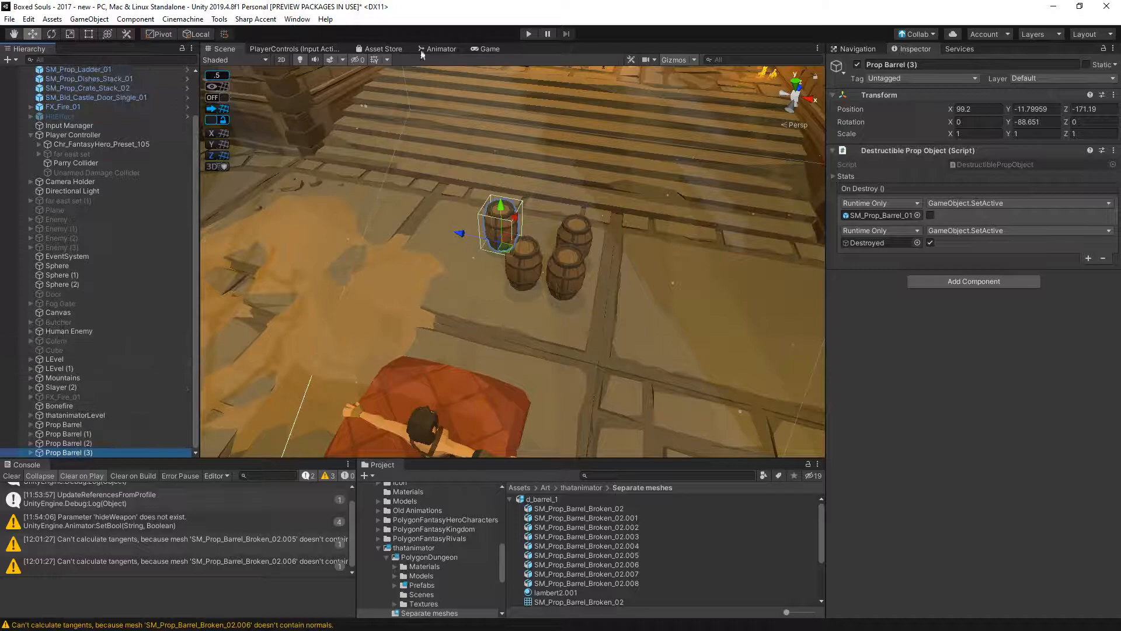
# - Playtest breaking the barrels in the Game view, stop play mode and clear the console
pyautogui.click(491, 49)
pyautogui.click(528, 34)
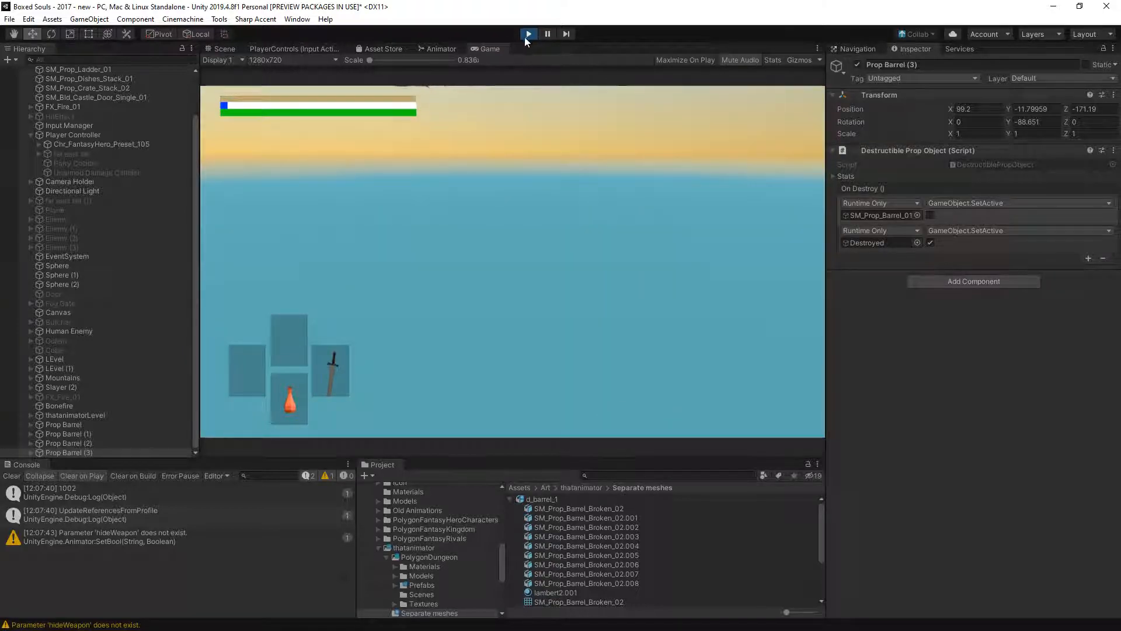
pyautogui.click(529, 35)
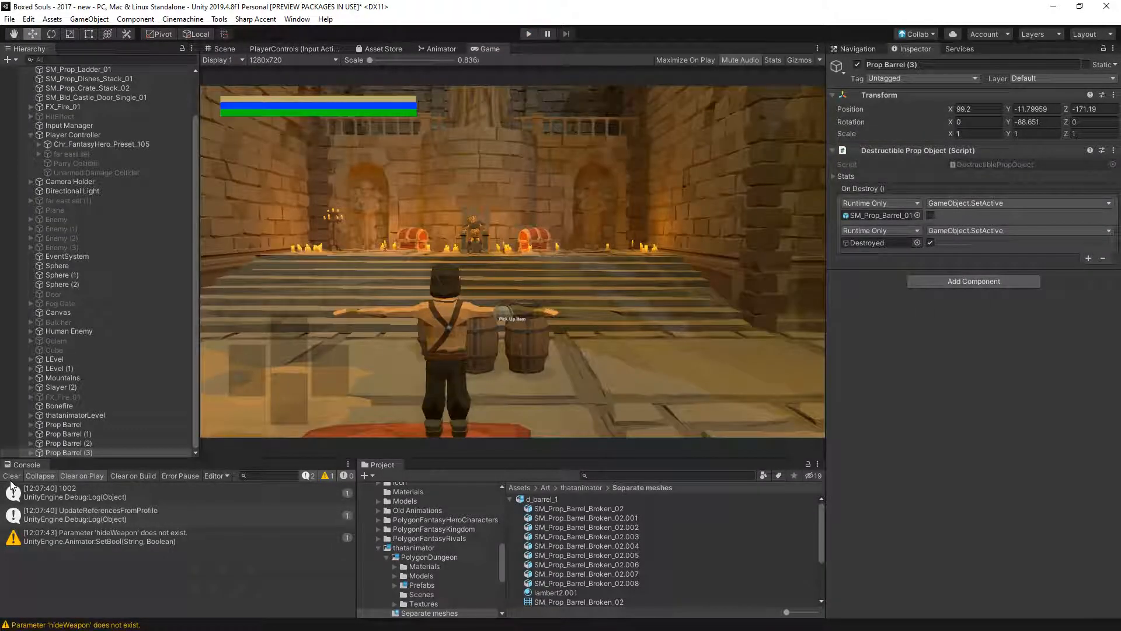
pyautogui.click(11, 477)
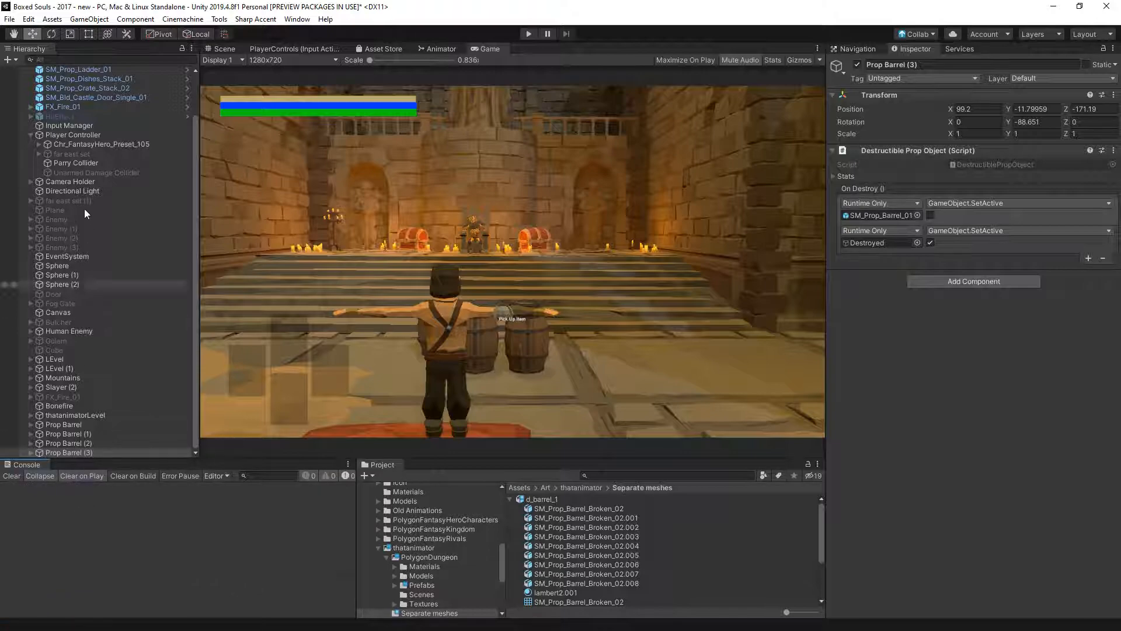
pyautogui.scroll(3, 84, 208)
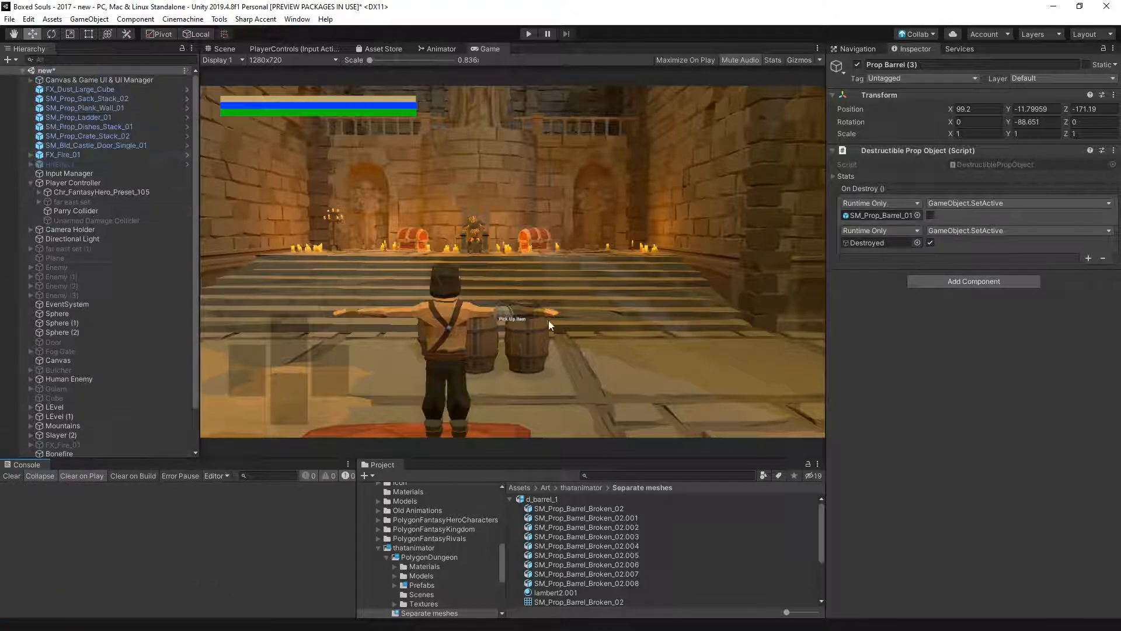
pyautogui.click(230, 49)
pyautogui.scroll(-3, 74, 429)
pyautogui.click(29, 453)
pyautogui.click(44, 453)
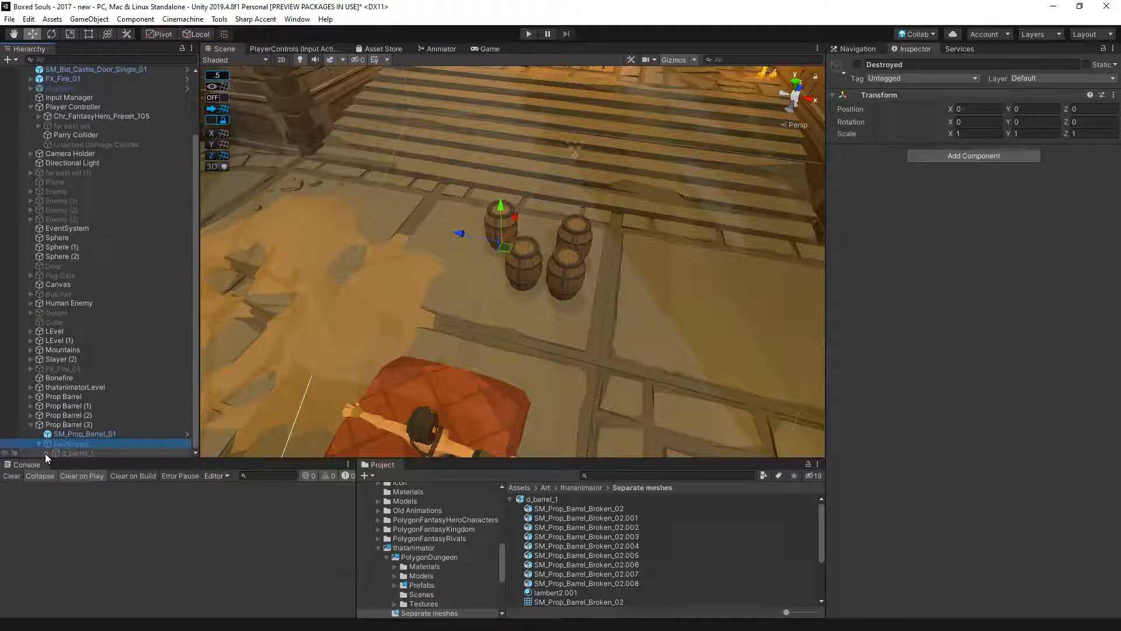
pyautogui.keyDown('alt'); pyautogui.click(39, 445); pyautogui.keyUp('alt')
pyautogui.click(100, 369)
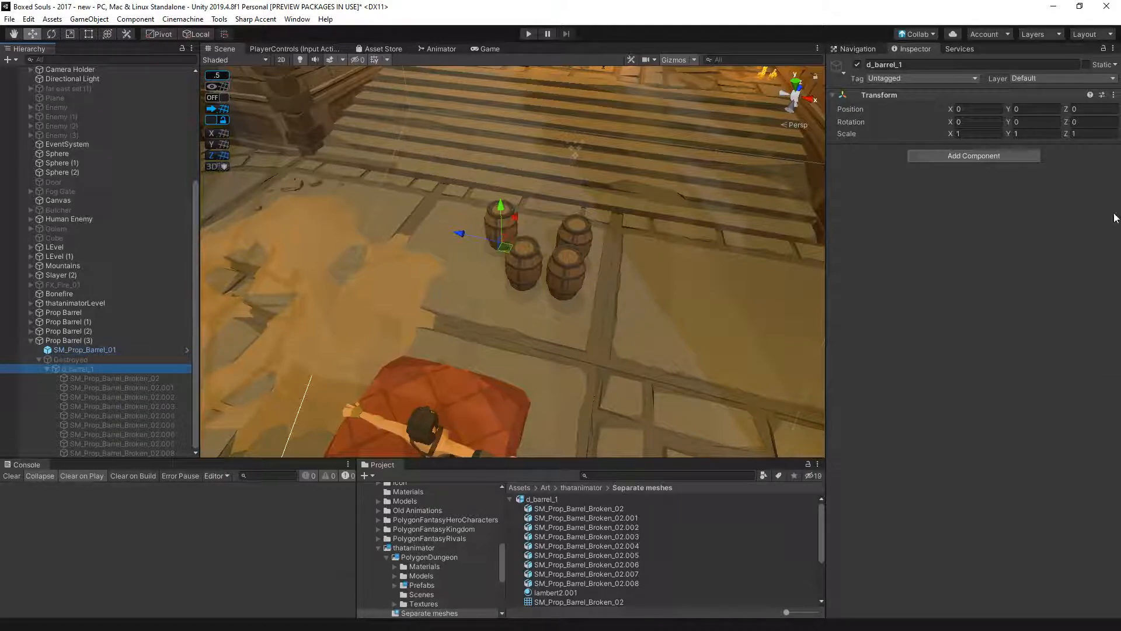
pyautogui.click(1044, 78)
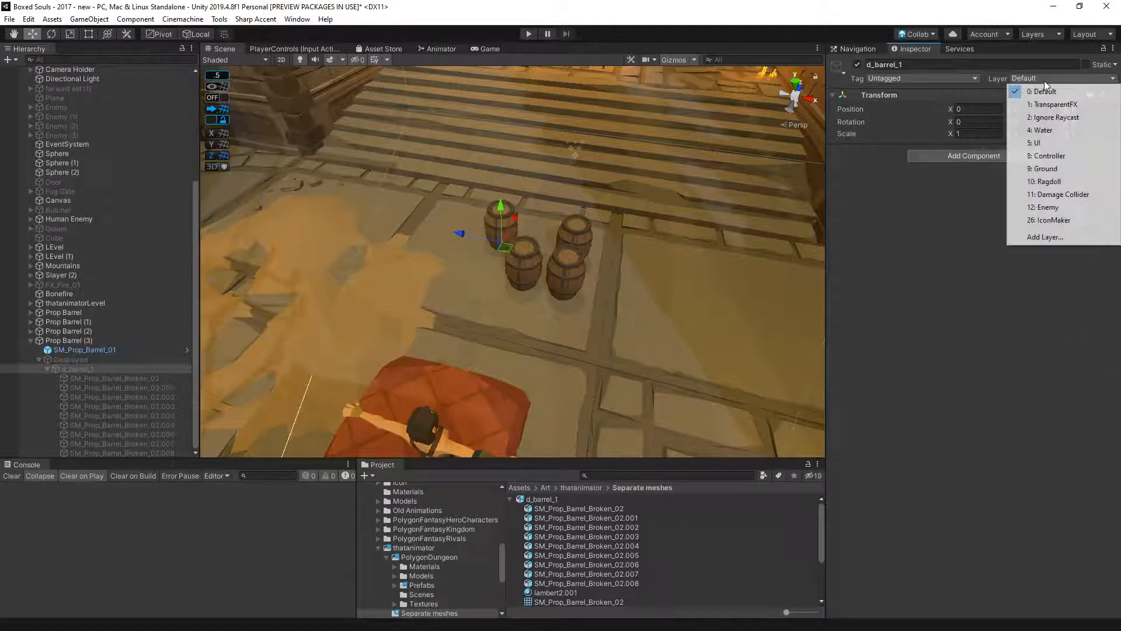
pyautogui.click(1041, 181)
pyautogui.click(643, 344)
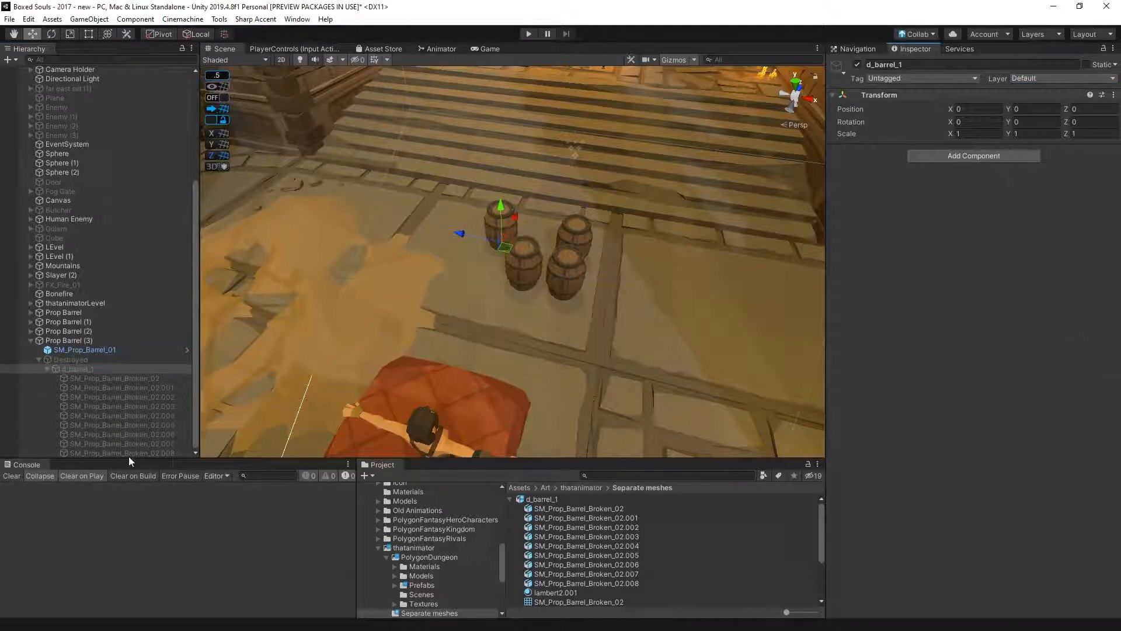
# - Delete the Prop Barrel (3) copy from the scene
pyautogui.click(30, 331)
pyautogui.click(31, 332)
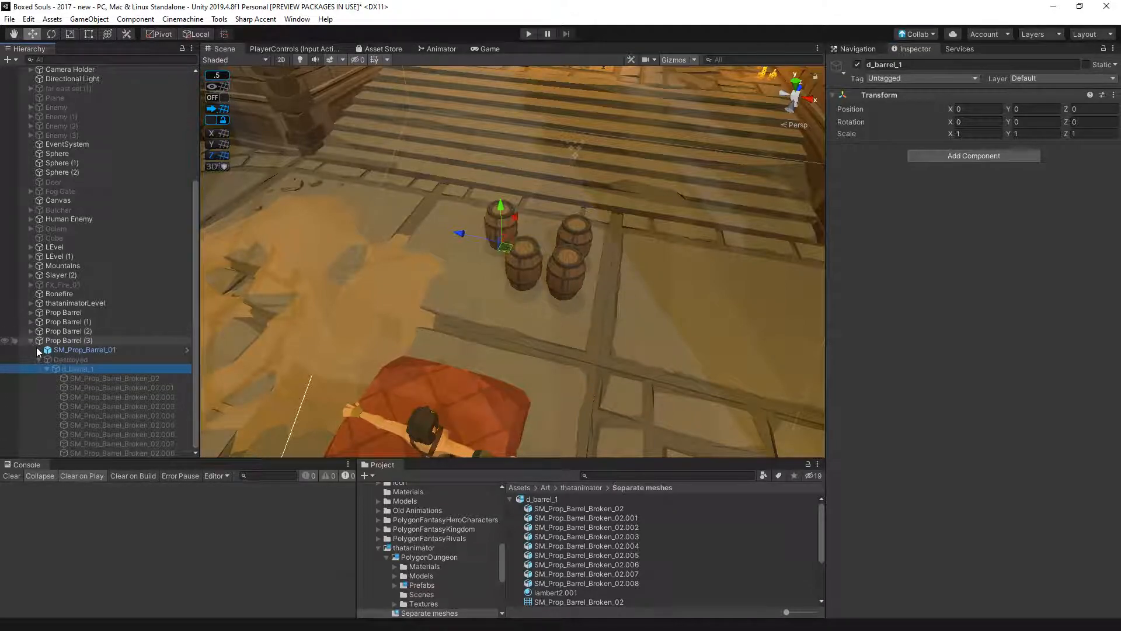
pyautogui.click(54, 343)
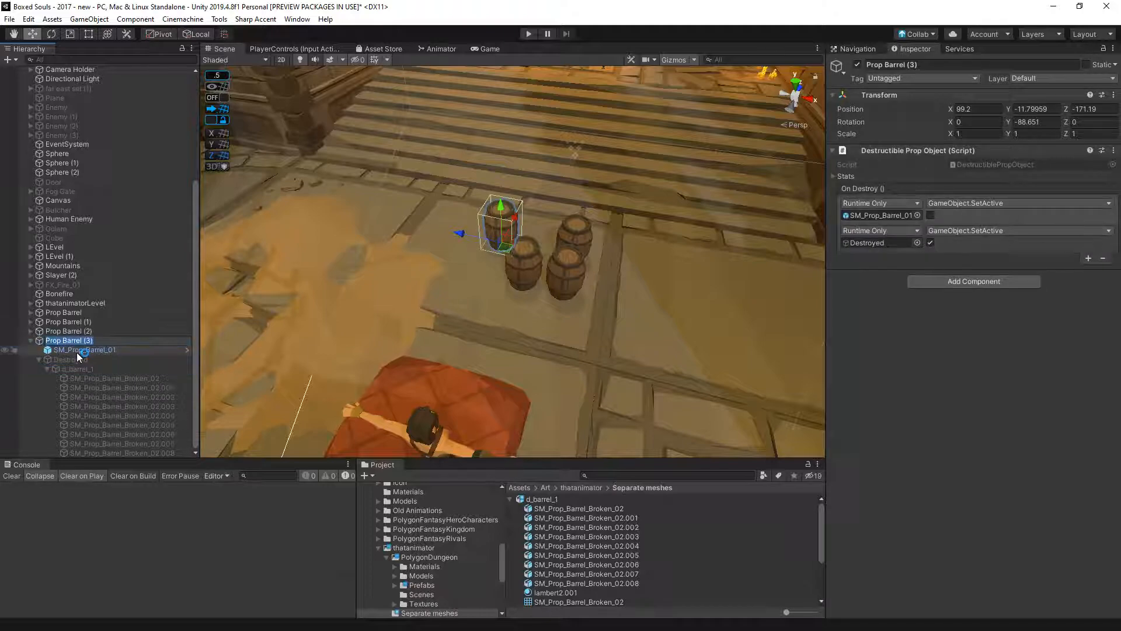
pyautogui.scroll(5, 71, 348)
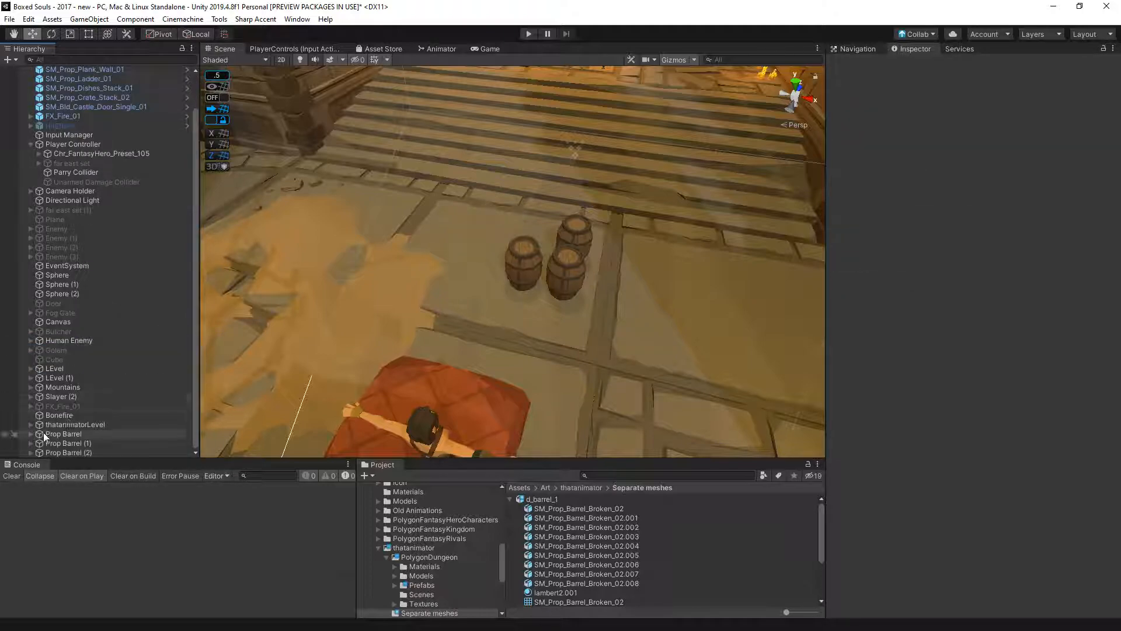
# - Assign all SM_Prop_Barrel_Broken pieces under Prop Barrel's d_barrel_1 to the Ragdoll layer
pyautogui.click(66, 434)
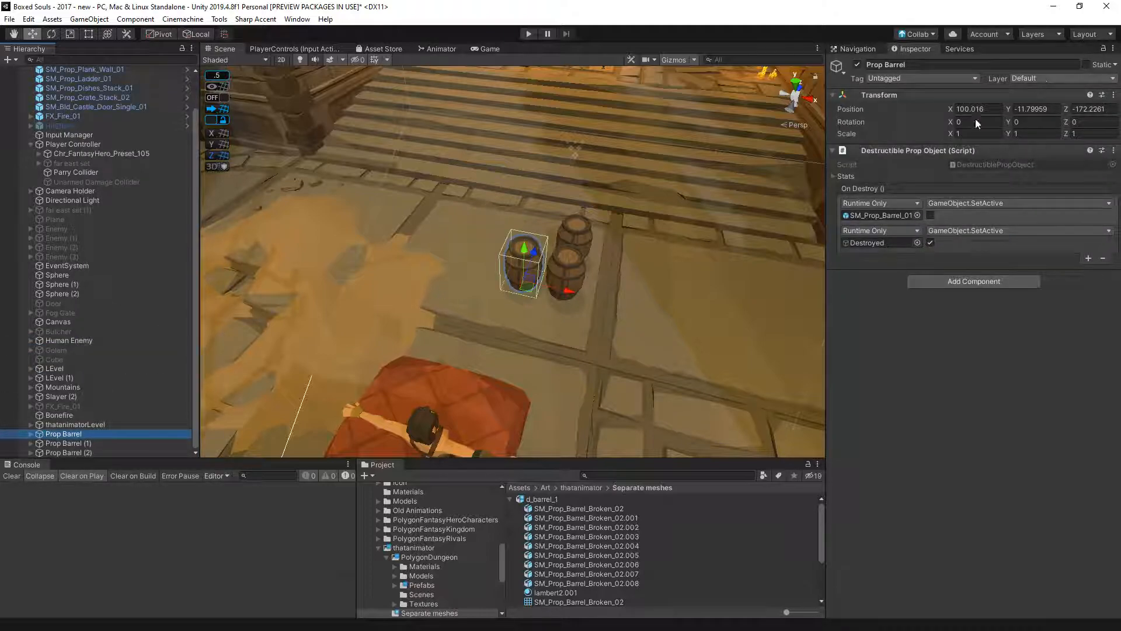
pyautogui.click(31, 434)
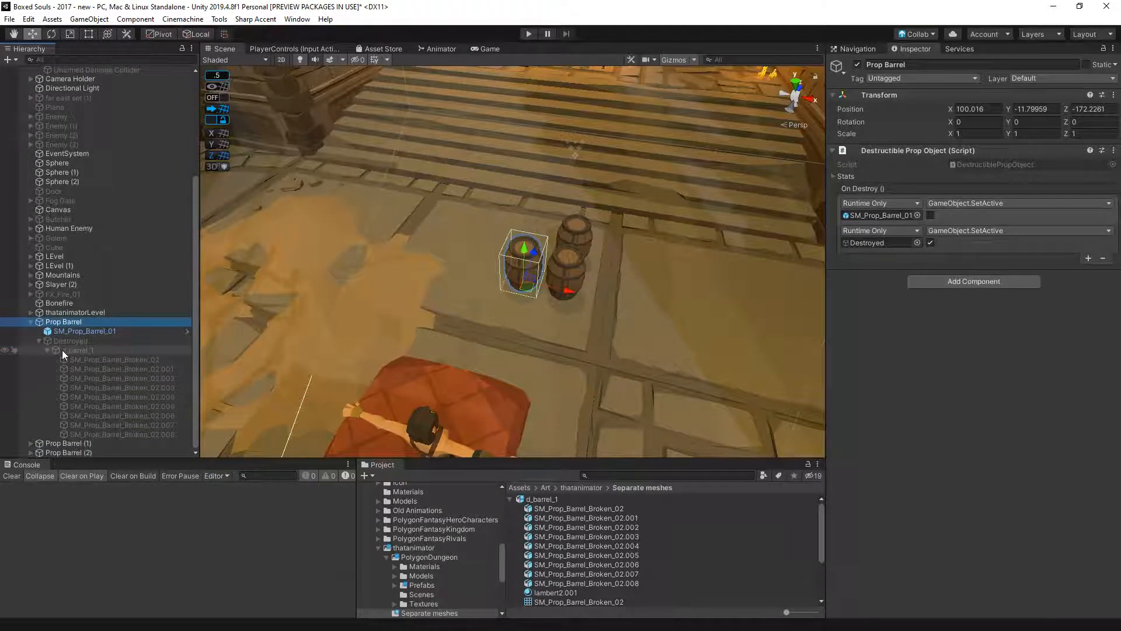
pyautogui.click(62, 349)
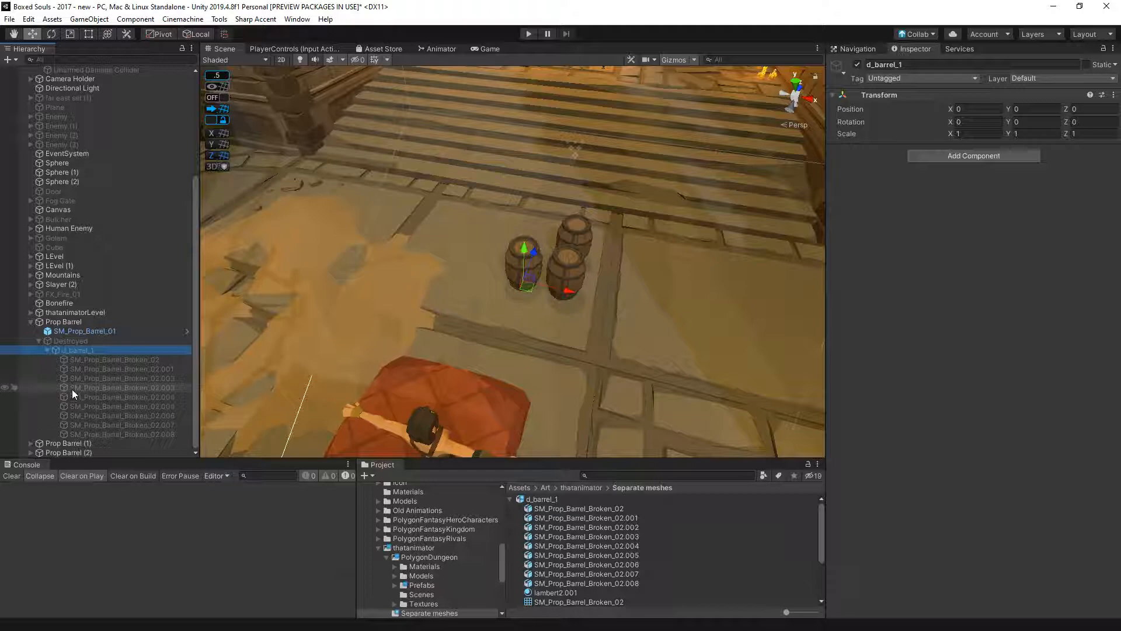
pyautogui.click(108, 360)
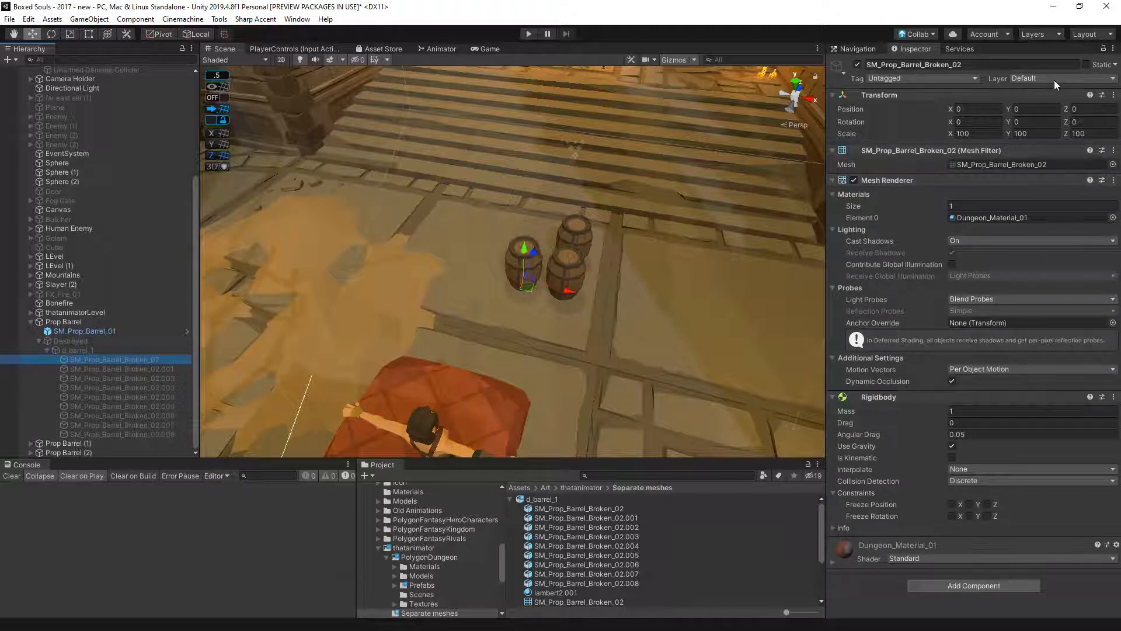
pyautogui.keyDown('shift'); pyautogui.click(113, 433); pyautogui.keyUp('shift')
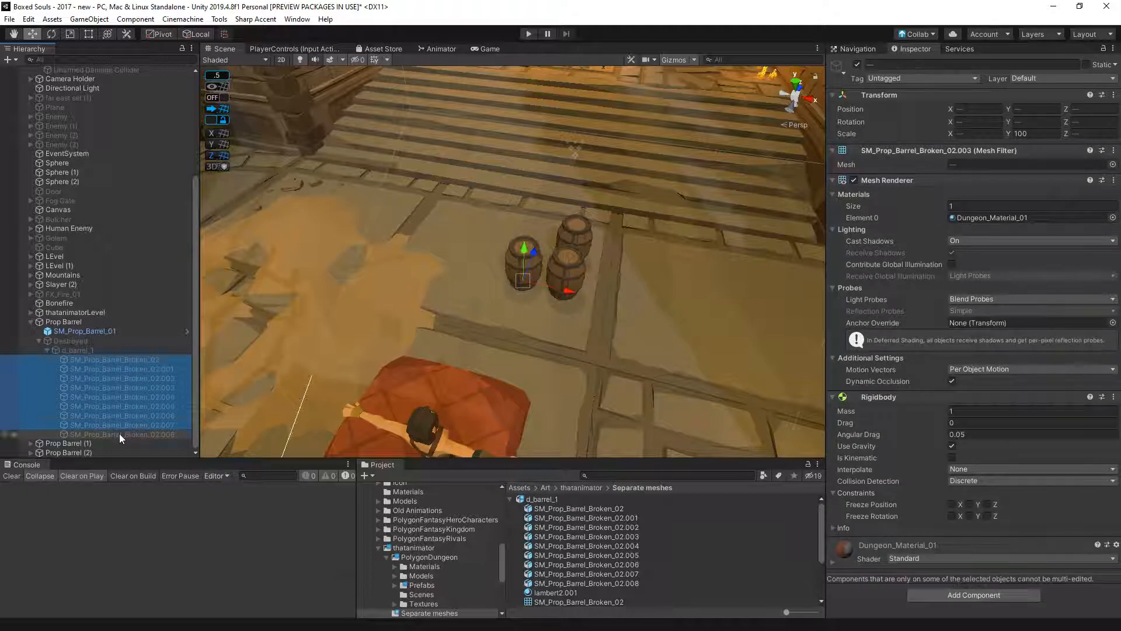
pyautogui.click(1033, 77)
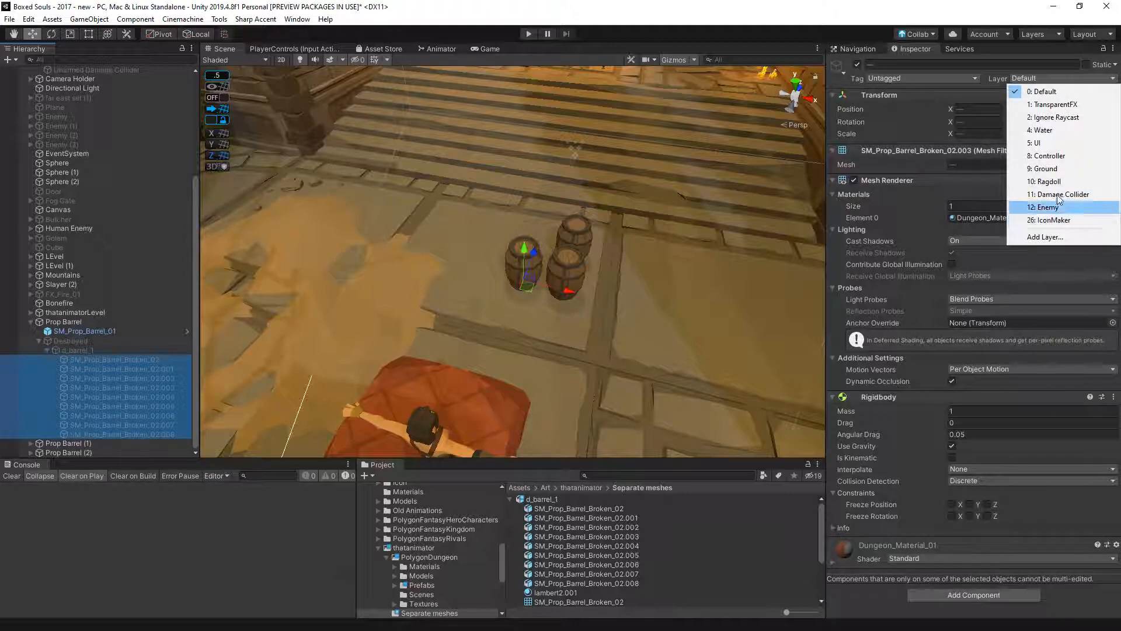
pyautogui.click(1059, 184)
# - Delete the Prop Barrel (1) and Prop Barrel (2) copies so only the original barrel is kept
pyautogui.click(35, 322)
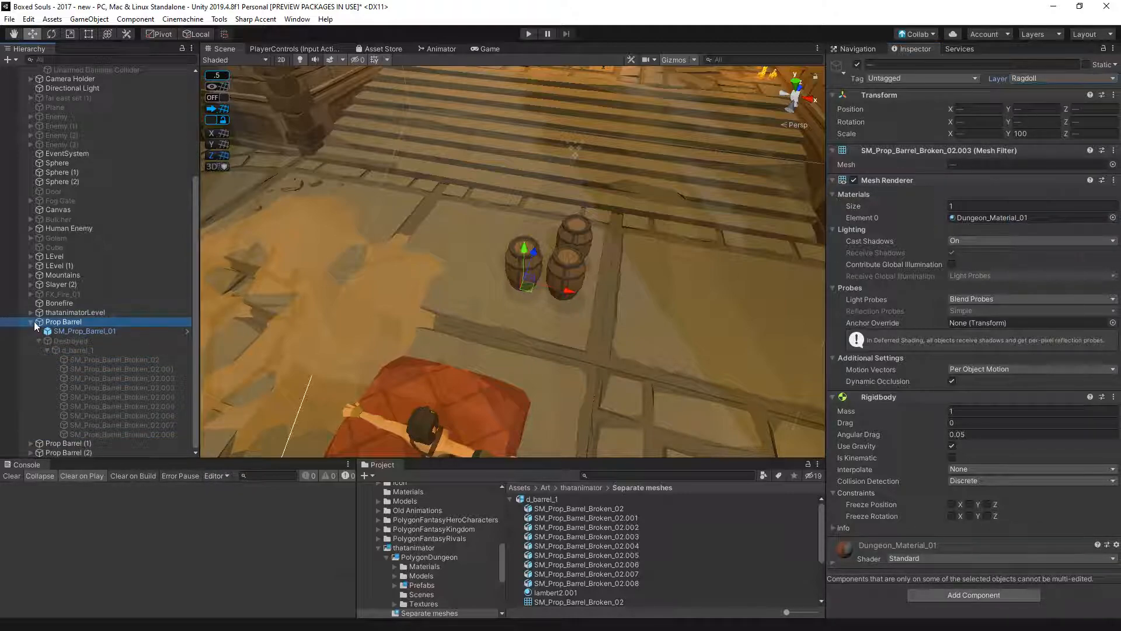
pyautogui.click(49, 443)
pyautogui.keyDown('shift'); pyautogui.click(58, 452); pyautogui.keyUp('shift')
pyautogui.press('Delete')
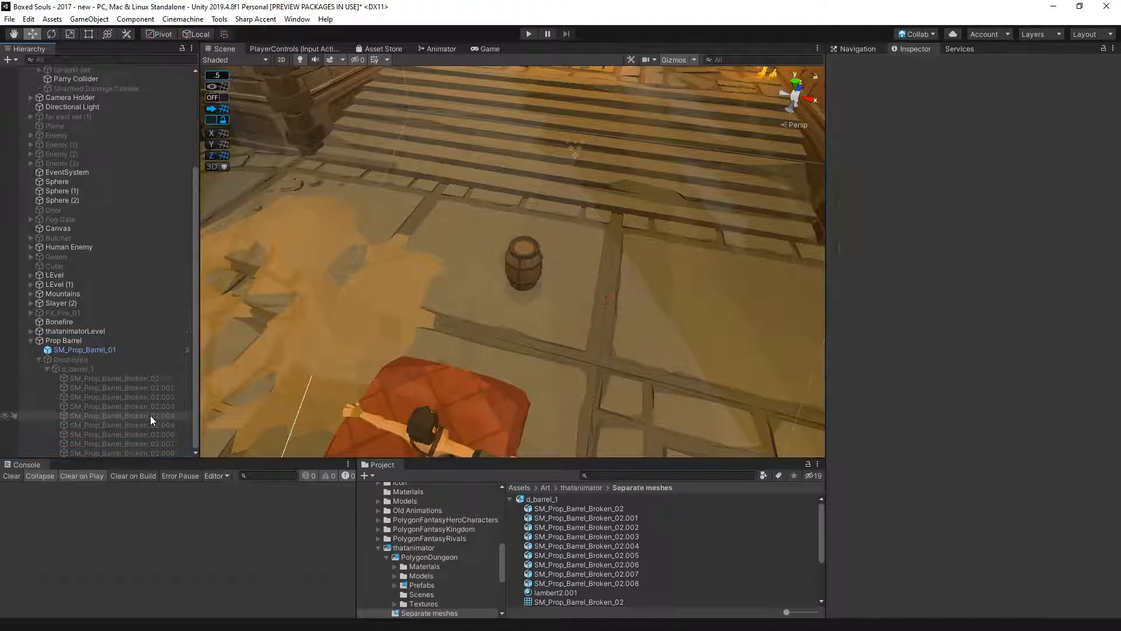
# - Examine the layer and components of Prop Barrel, its Destroyed object and the individual broken pieces
pyautogui.click(71, 360)
pyautogui.click(76, 339)
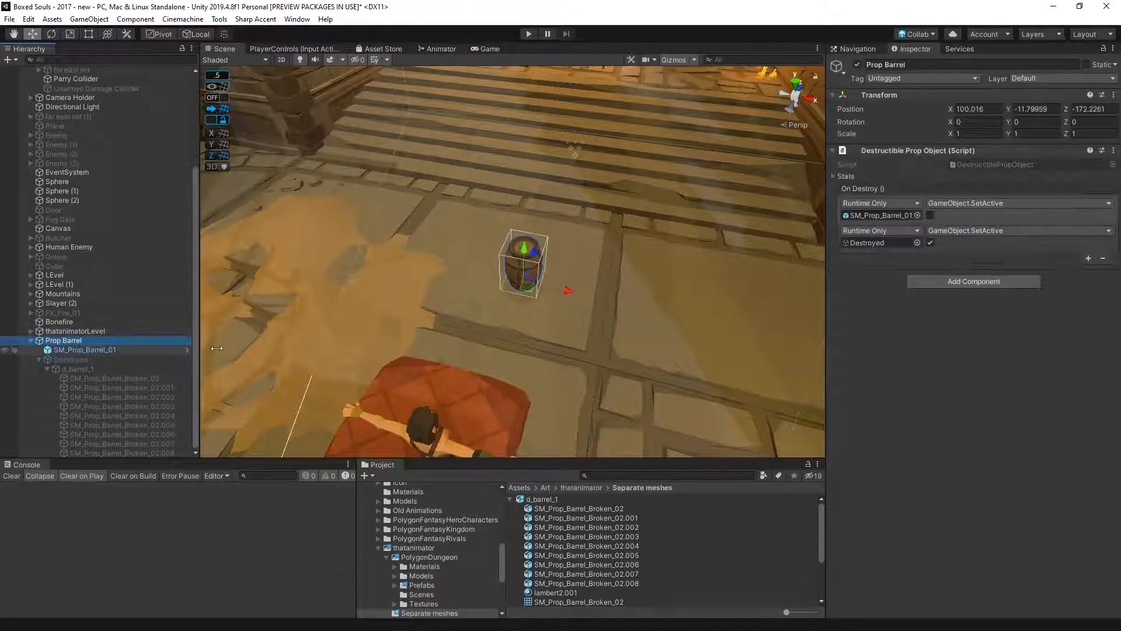
pyautogui.click(118, 379)
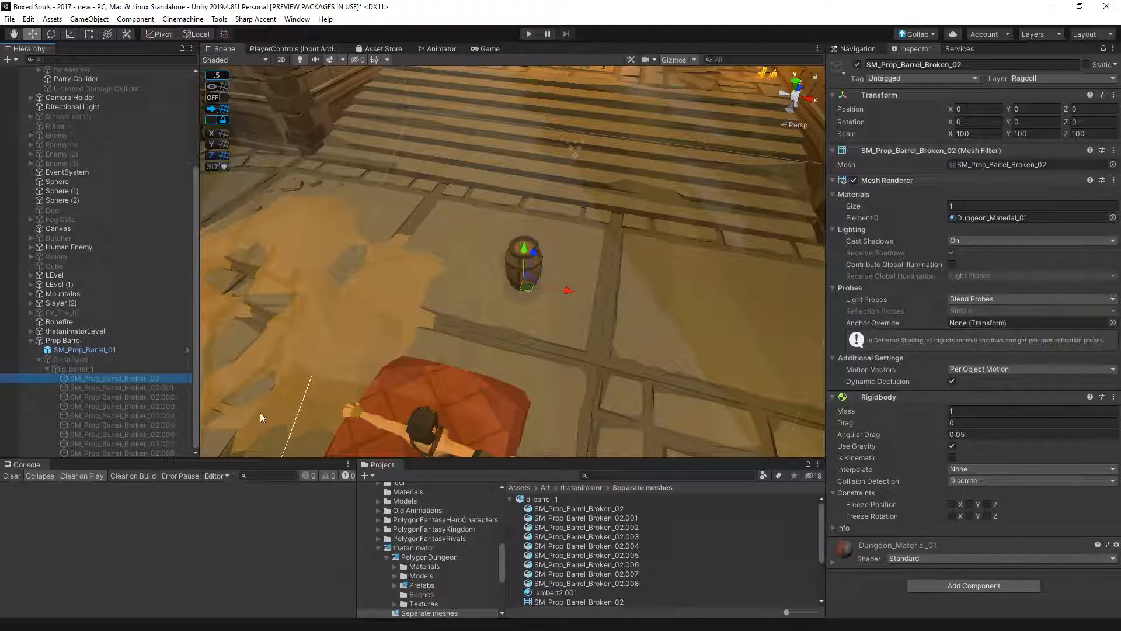
pyautogui.click(145, 387)
pyautogui.click(143, 397)
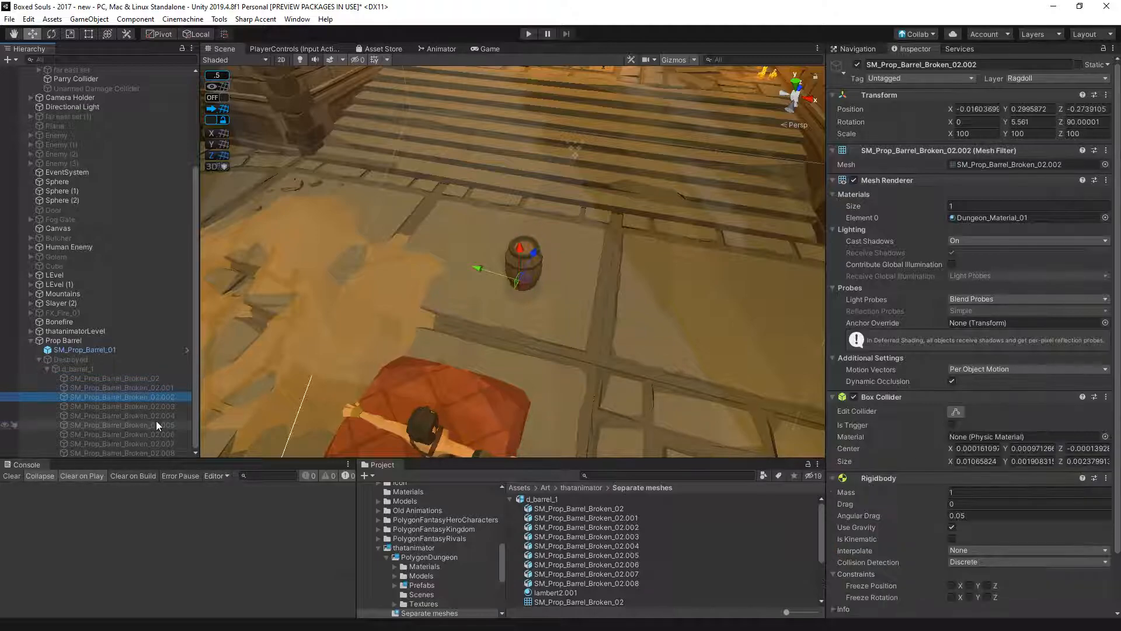
pyautogui.click(110, 386)
pyautogui.click(75, 358)
pyautogui.click(65, 341)
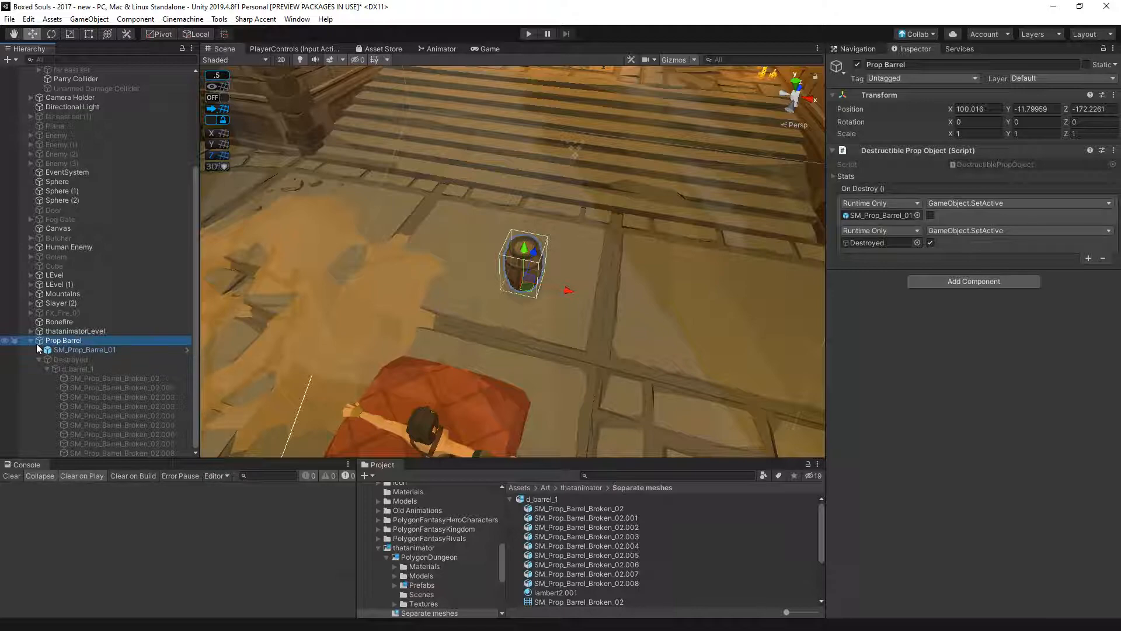
# - Try to move the Destroyed object out of Prop Barrel to the scene root
pyautogui.moveTo(54, 360)
pyautogui.mouseDown()
pyautogui.moveTo(75, 338)
pyautogui.moveTo(64, 344)
pyautogui.mouseUp()
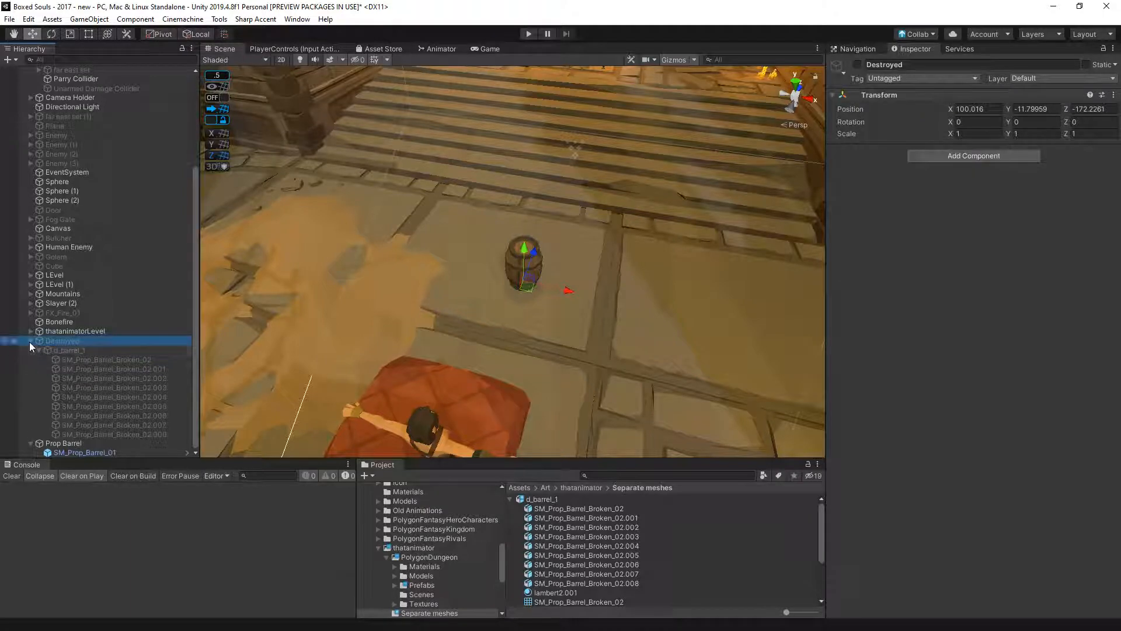
pyautogui.click(30, 341)
pyautogui.click(29, 443)
pyautogui.moveTo(55, 451)
pyautogui.mouseDown()
pyautogui.moveTo(55, 433)
pyautogui.moveTo(92, 435)
pyautogui.moveTo(59, 453)
pyautogui.moveTo(62, 346)
pyautogui.moveTo(62, 454)
pyautogui.mouseUp()
pyautogui.moveTo(56, 330); pyautogui.dragTo(64, 434)
pyautogui.moveTo(62, 351); pyautogui.dragTo(57, 328)
pyautogui.click(62, 349)
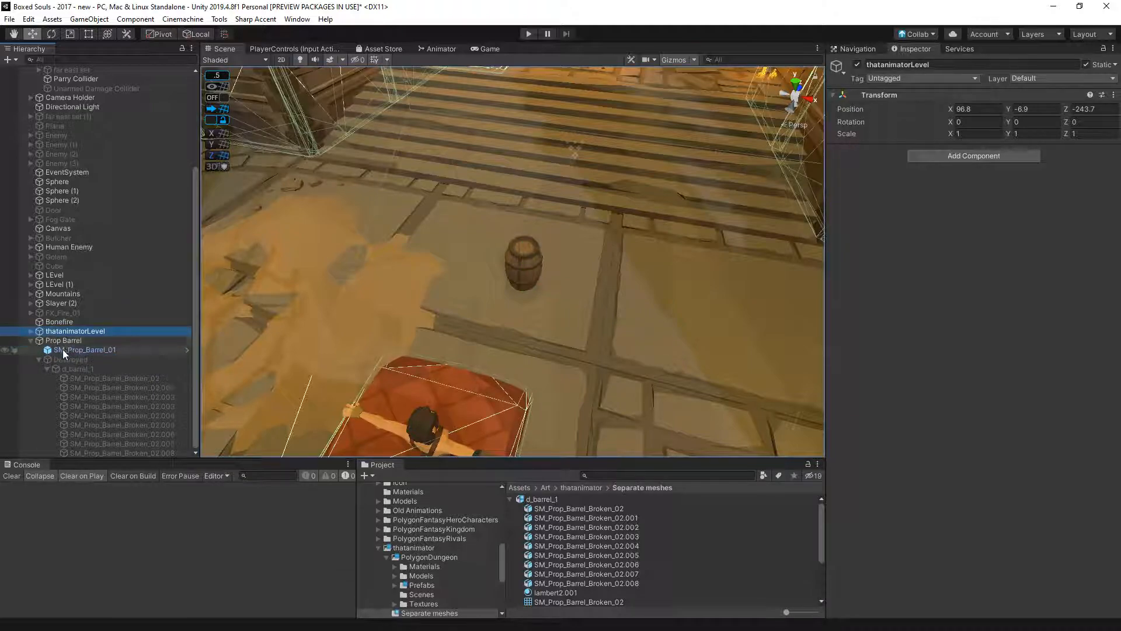
# - Copy Prop Barrel's Destructible Prop Object component and paste it as a new component on SM_Prop_Barrel_01
pyautogui.click(83, 341)
pyautogui.click(1113, 150)
pyautogui.click(1022, 219)
pyautogui.click(88, 350)
pyautogui.click(1111, 411)
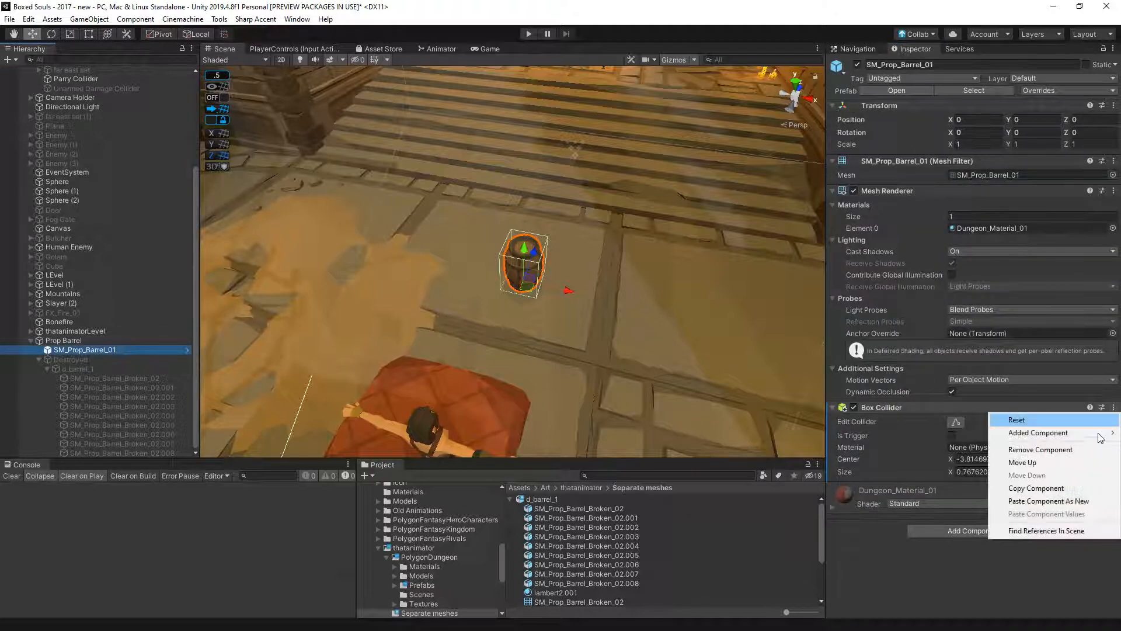
pyautogui.click(1030, 501)
# - Remove the Destructible Prop Object component from the Prop Barrel parent
pyautogui.click(63, 341)
pyautogui.click(1112, 150)
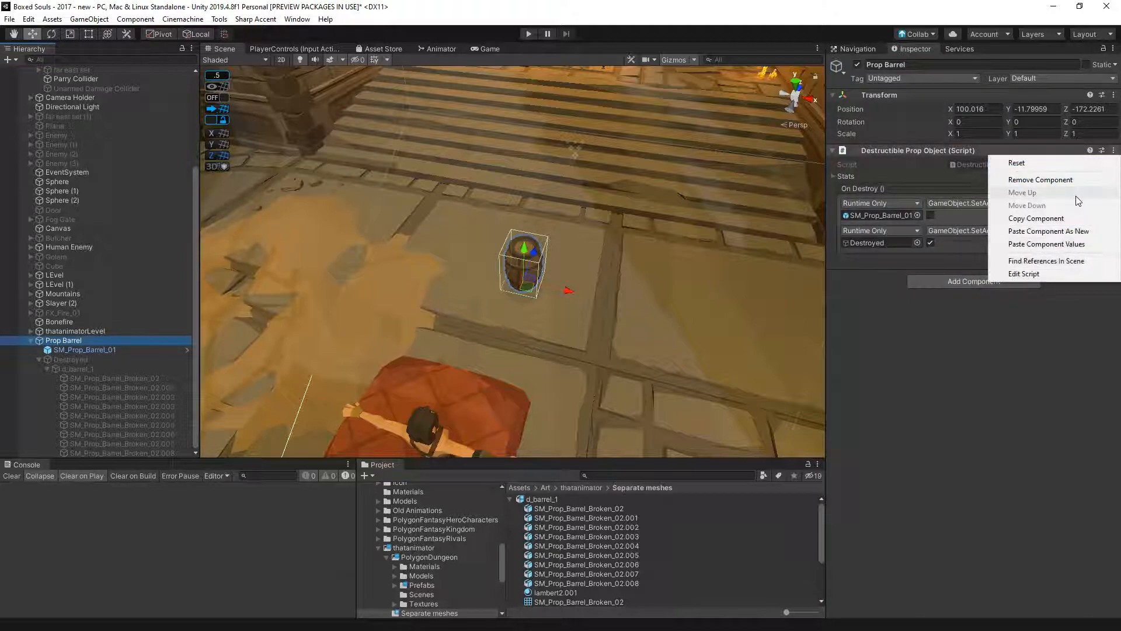
pyautogui.click(1002, 177)
# - Review the Box Collider and the Destructible Prop Object's On Destroy events on SM_Prop_Barrel_01, and collapse Prop Barrel's hierarchy
pyautogui.click(86, 349)
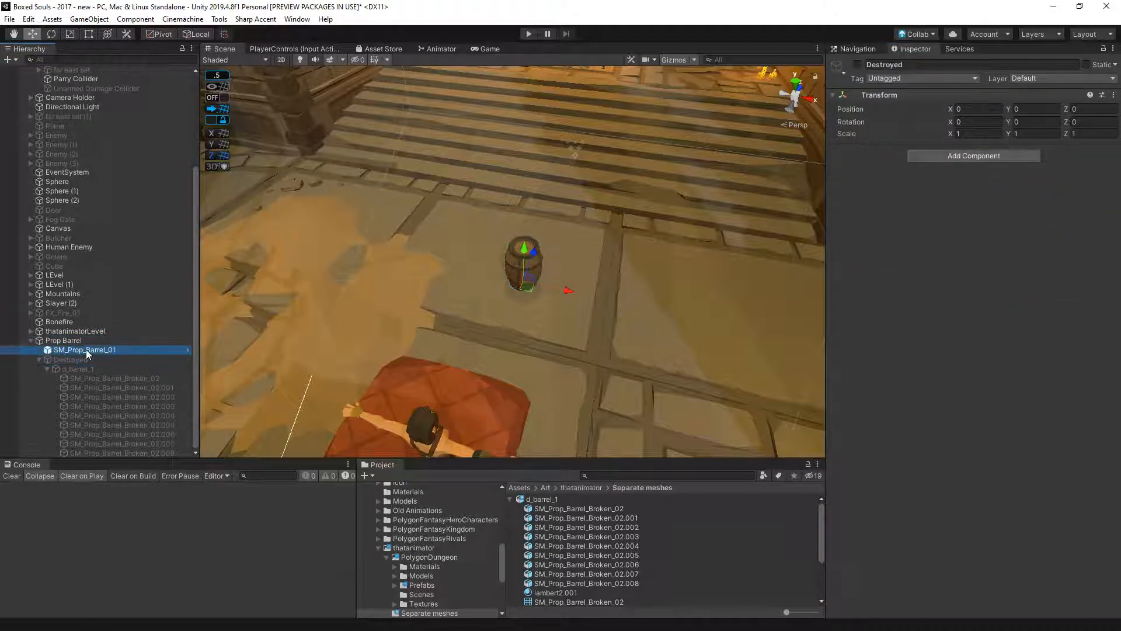
pyautogui.scroll(-3, 920, 488)
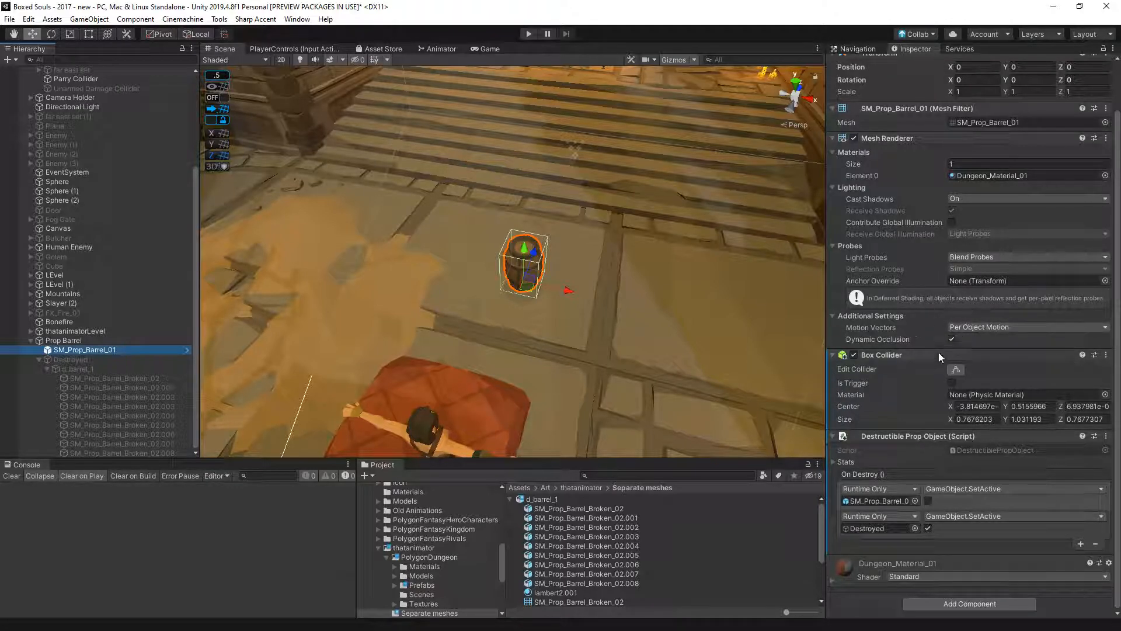
pyautogui.click(83, 361)
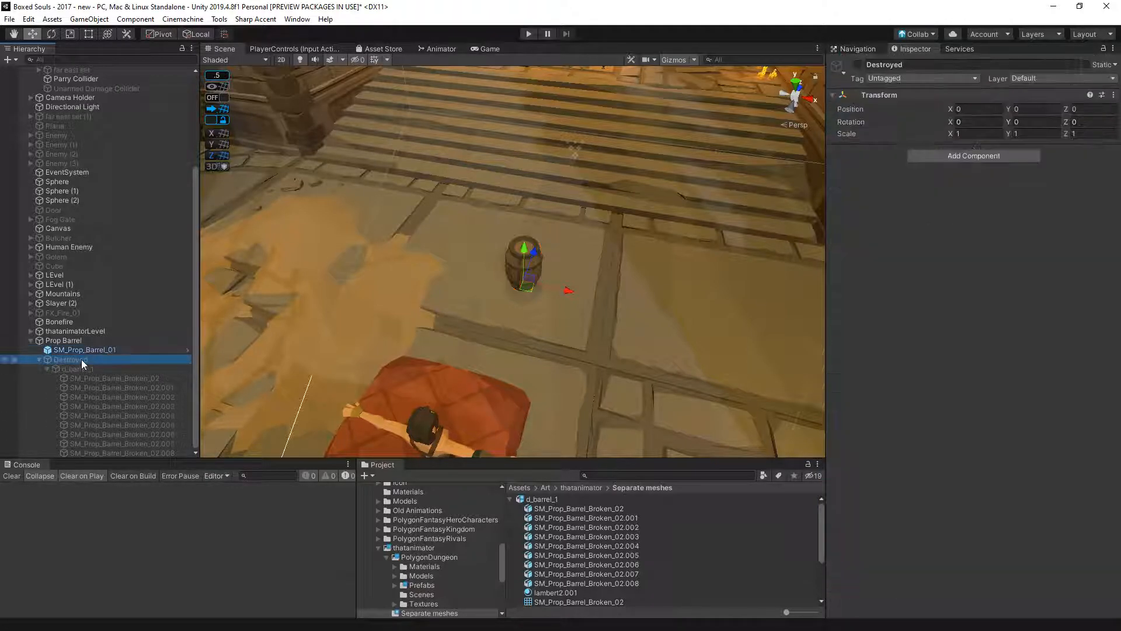
pyautogui.click(85, 349)
pyautogui.scroll(-3, 863, 529)
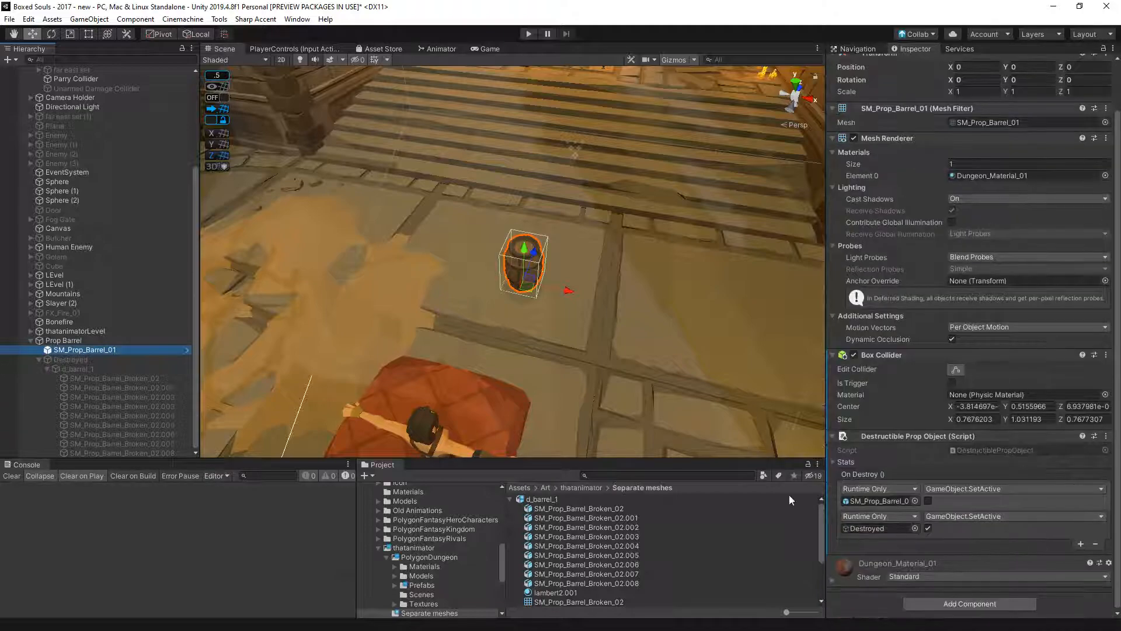
pyautogui.click(30, 340)
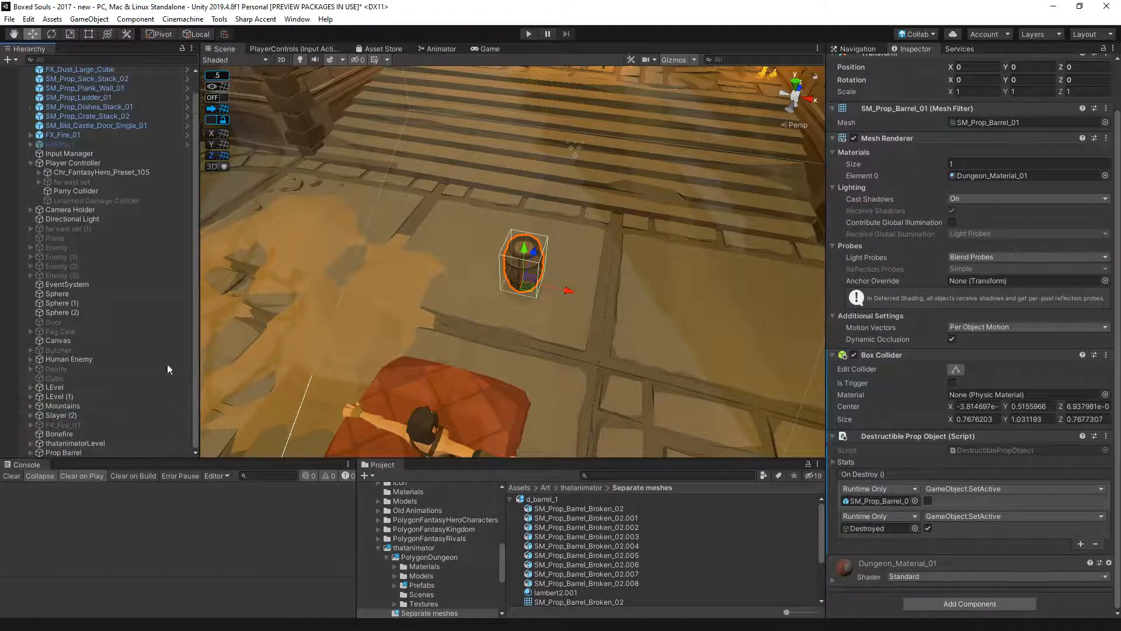
# - Playtest the single barrel in the Game view by moving the character forward, and stop play mode
pyautogui.click(486, 96)
pyautogui.click(490, 49)
pyautogui.click(528, 34)
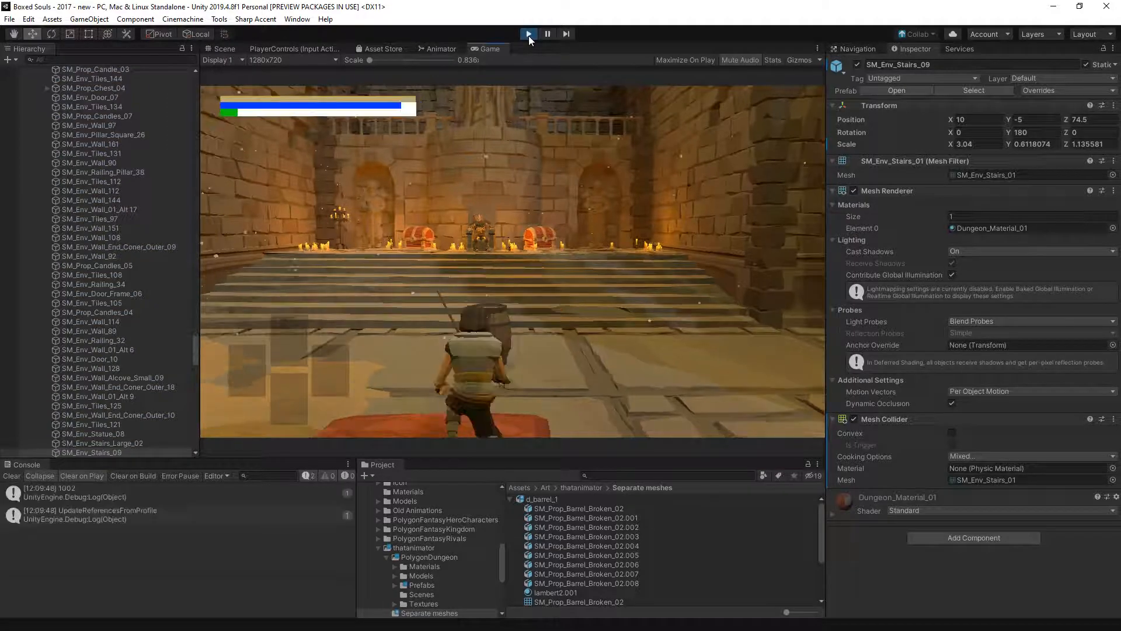
pyautogui.press('w')
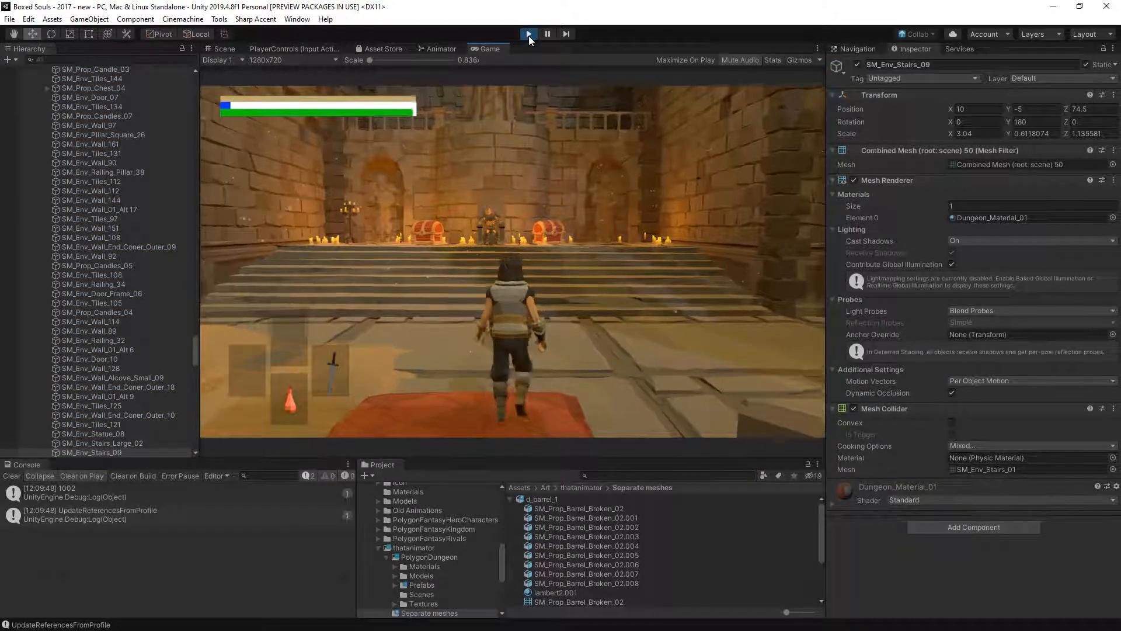
pyautogui.click(528, 36)
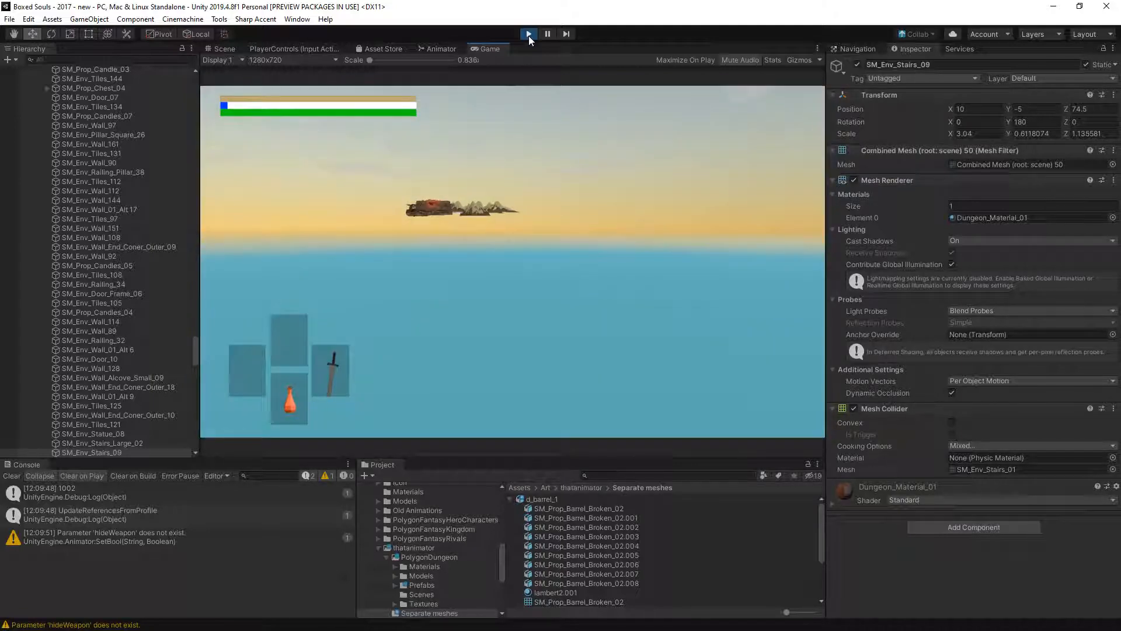
pyautogui.click(529, 36)
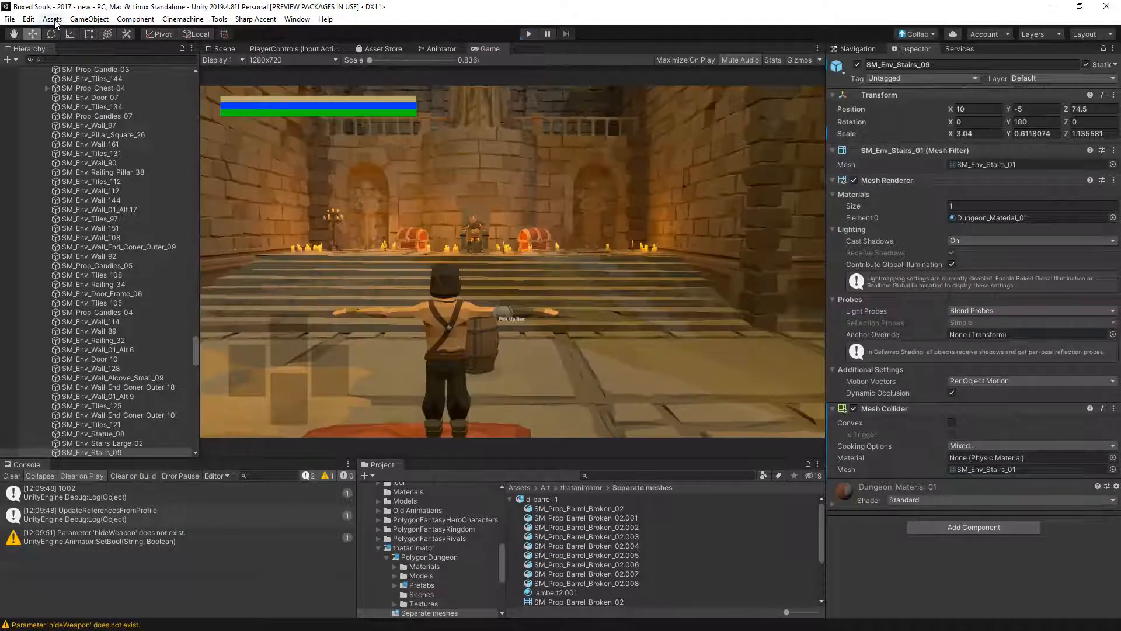
# - Review the Layer Collision Matrix in the project's Physics settings and close the Project Settings window
pyautogui.click(32, 19)
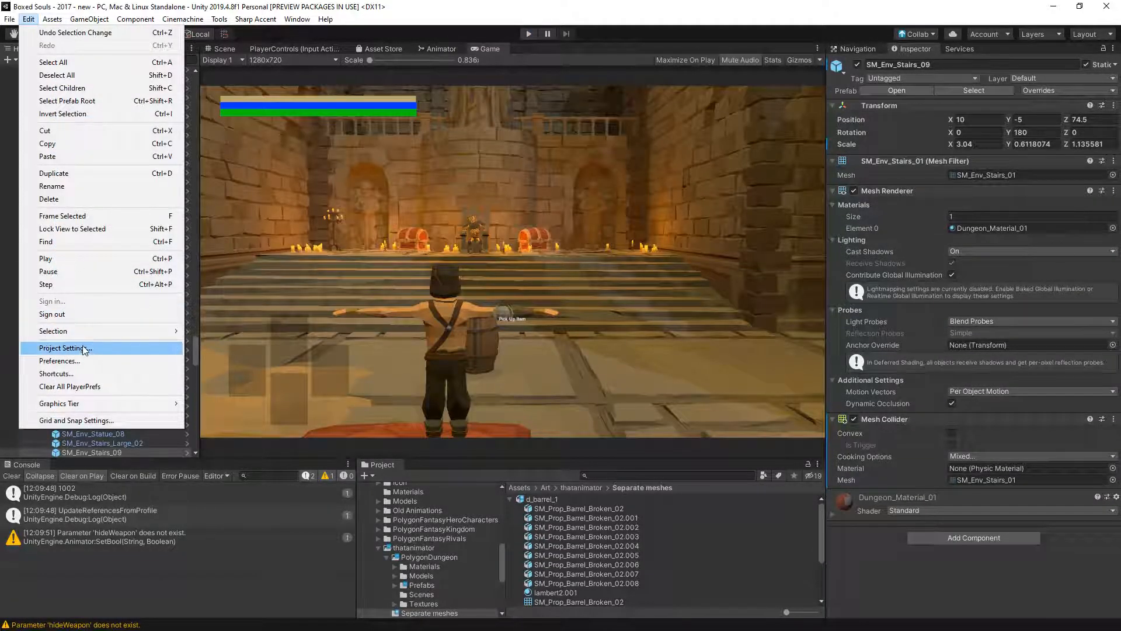
pyautogui.click(52, 347)
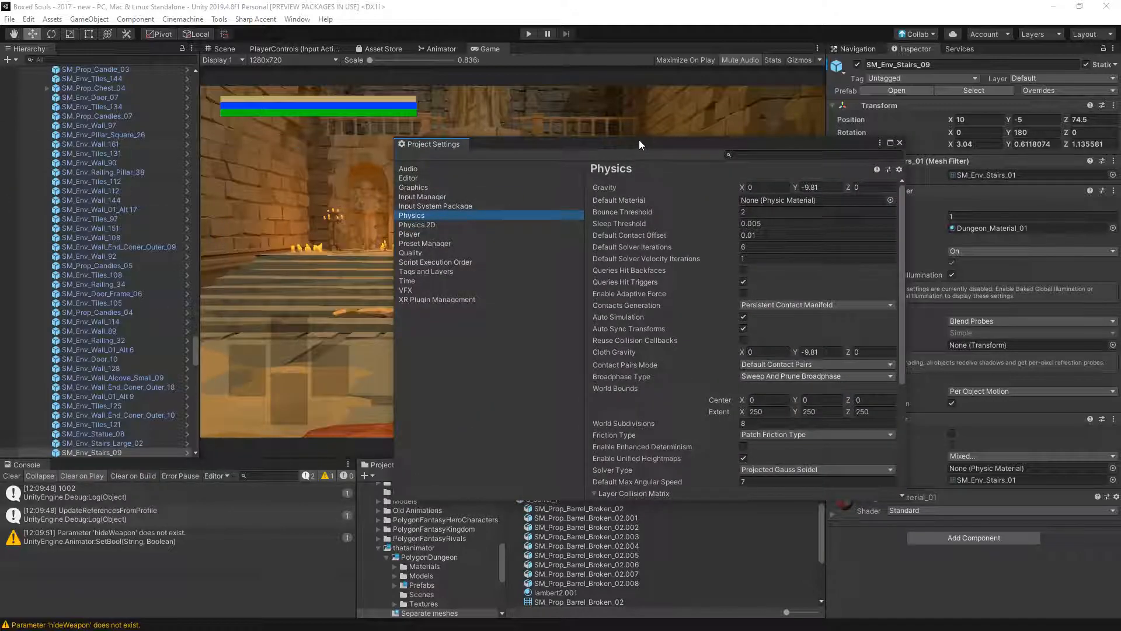
pyautogui.moveTo(614, 146); pyautogui.dragTo(483, 146)
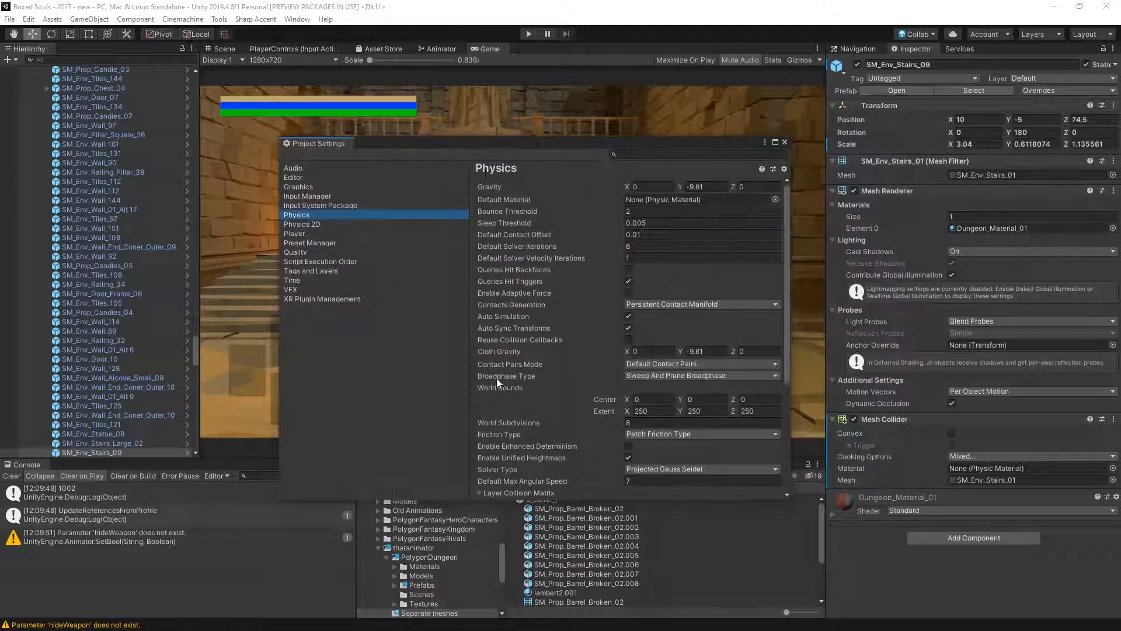
pyautogui.scroll(-5, 535, 400)
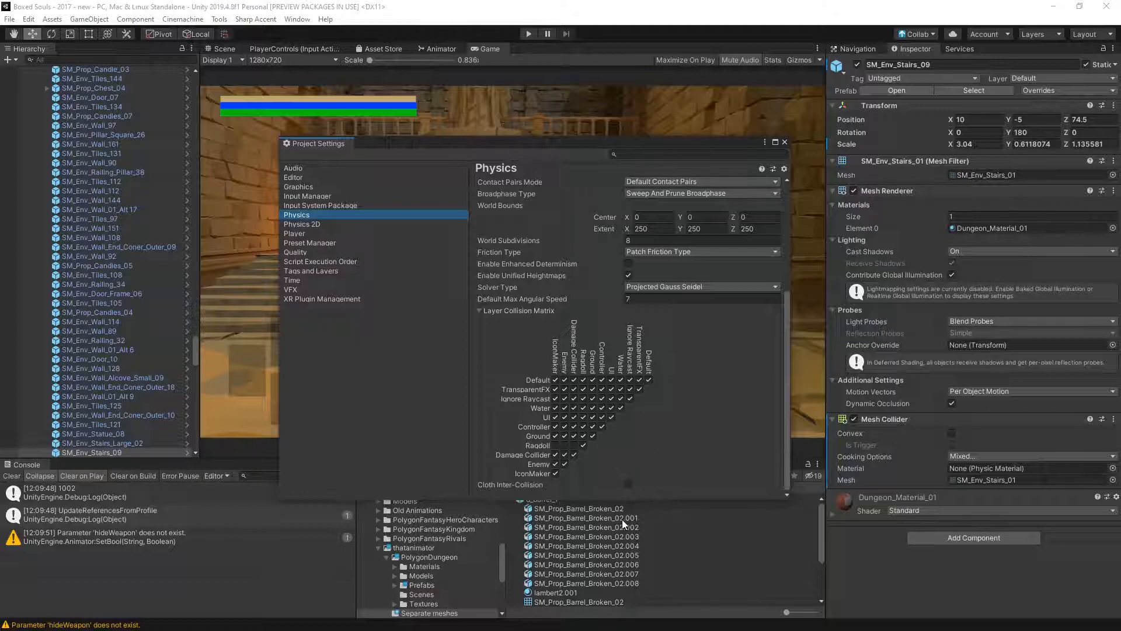
pyautogui.click(784, 142)
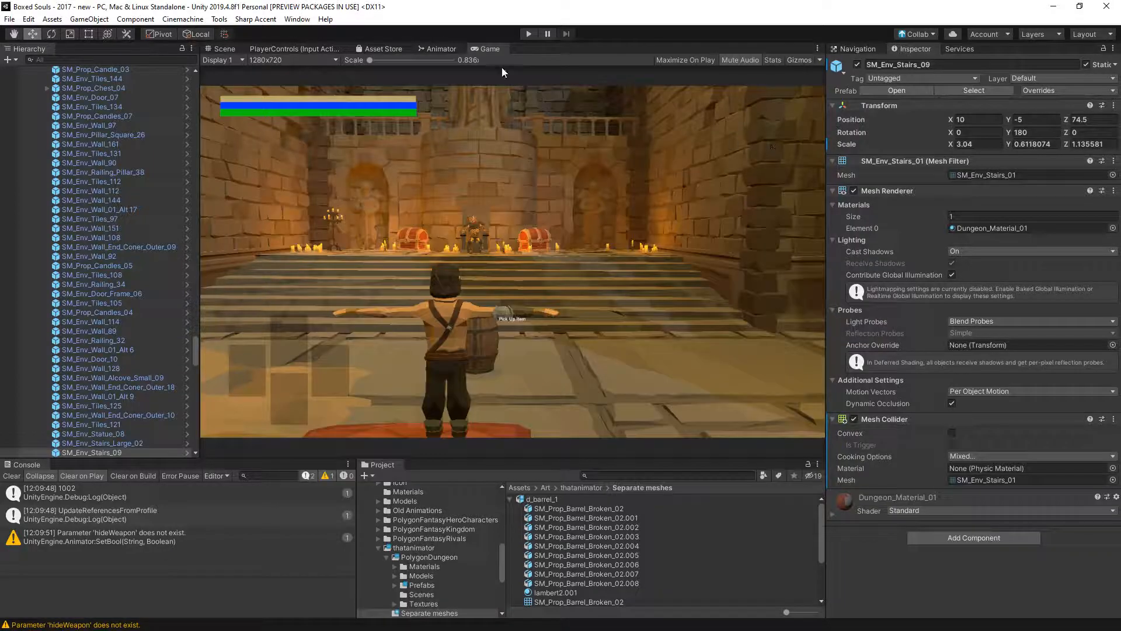
# - Playtest breaking the barrel, then collapse thatanimatorLevel and expand Prop Barrel in the hierarchy to reach its broken pieces
pyautogui.click(527, 33)
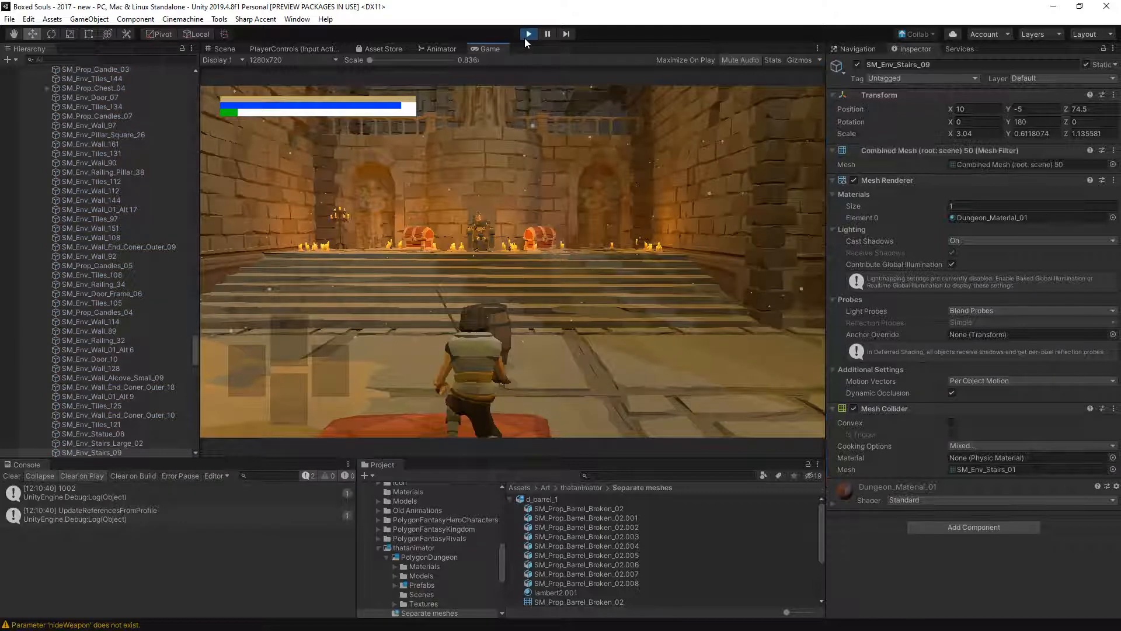
pyautogui.moveTo(196, 343); pyautogui.dragTo(188, 59)
pyautogui.scroll(-4, 57, 432)
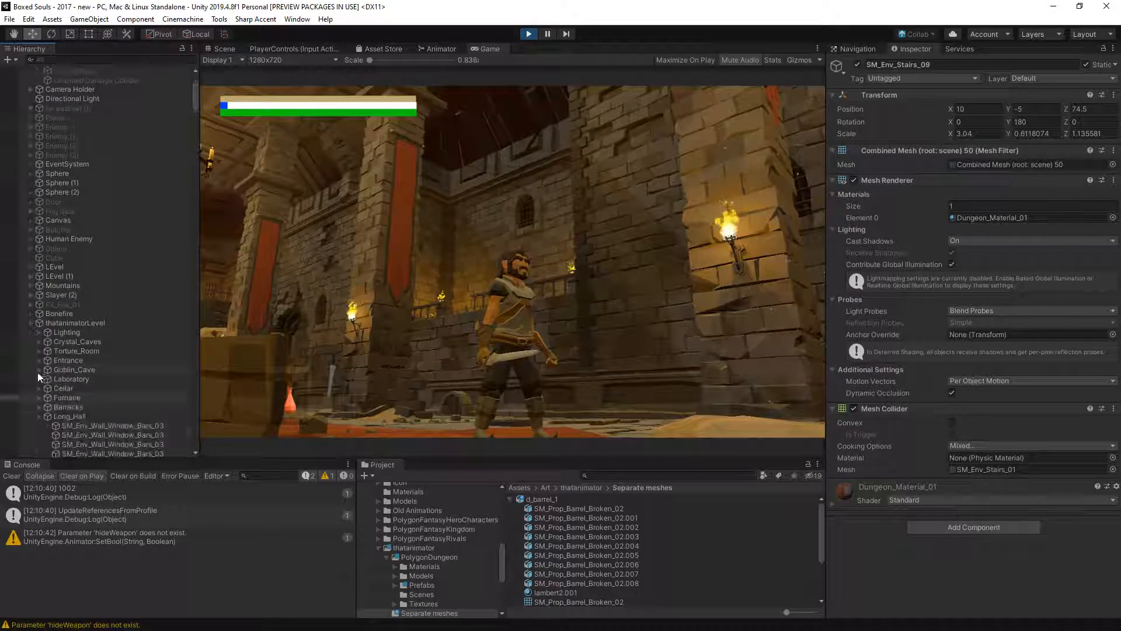
pyautogui.click(31, 322)
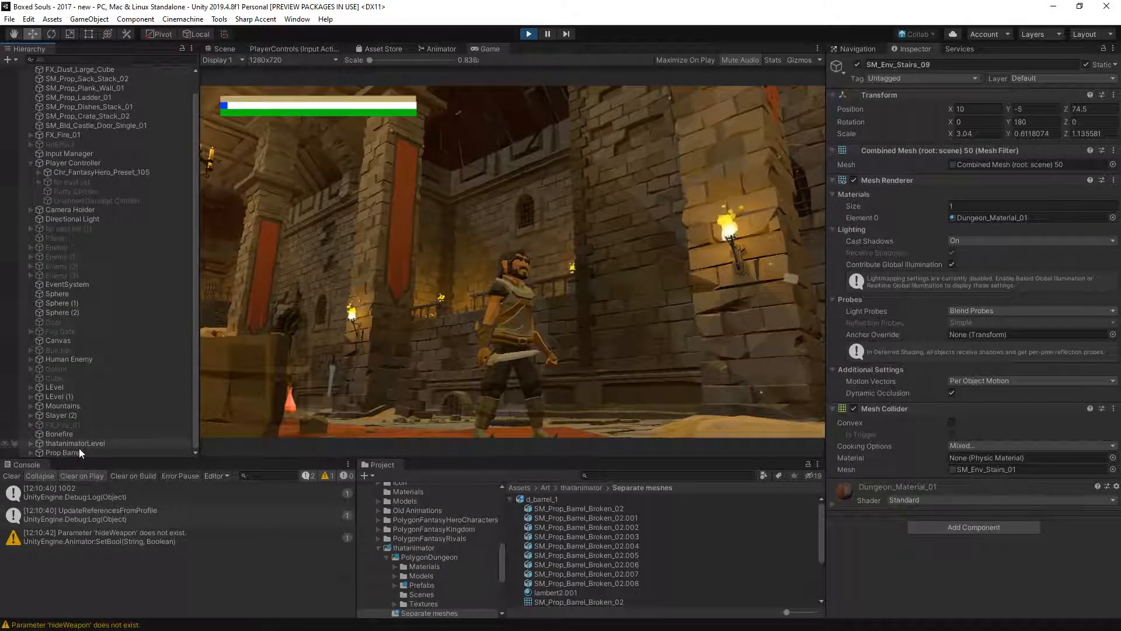
pyautogui.click(79, 451)
pyautogui.click(461, 349)
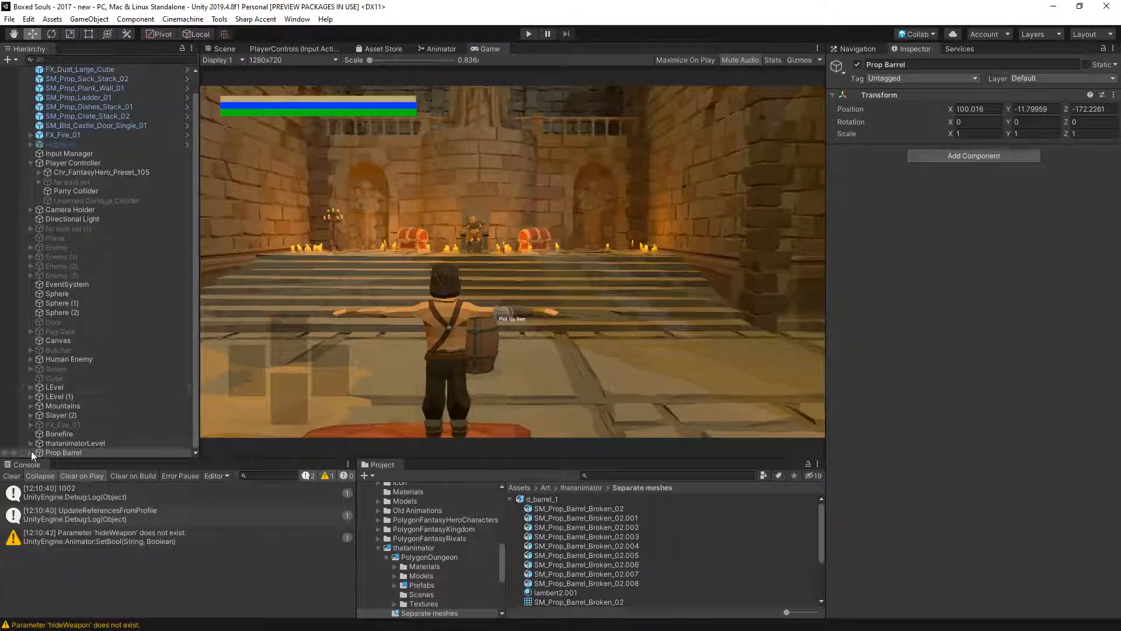
pyautogui.click(31, 452)
pyautogui.scroll(-4, 53, 430)
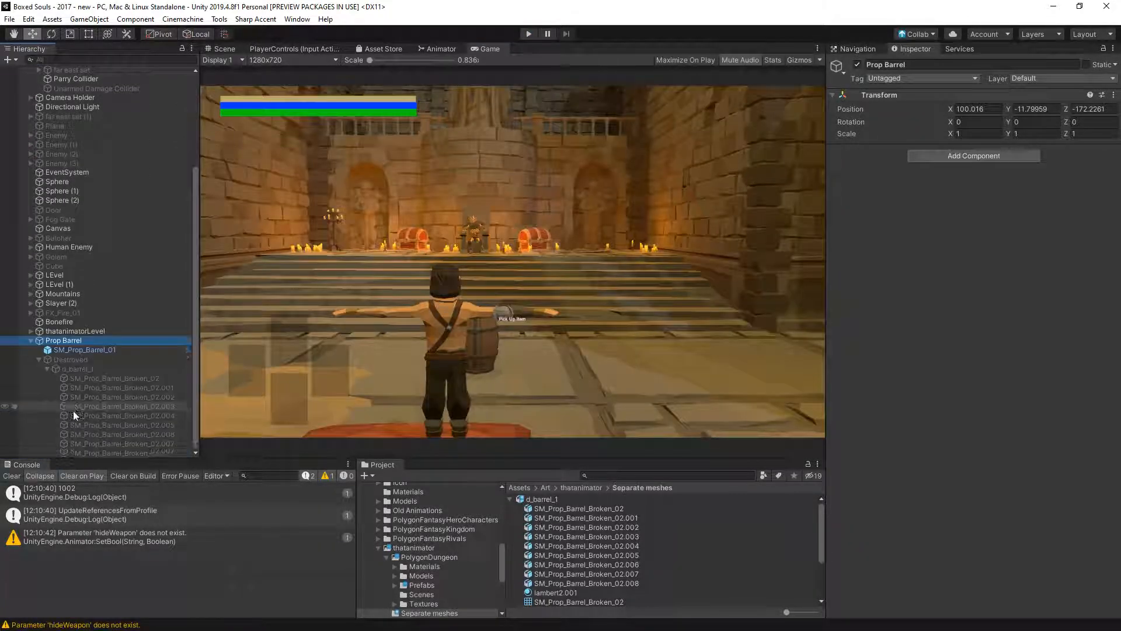
# - Enable Is Trigger on the Box Colliders of barrel pieces SM_Prop_Barrel_Broken_02.002 and .004 through .008
pyautogui.click(49, 359)
pyautogui.click(72, 378)
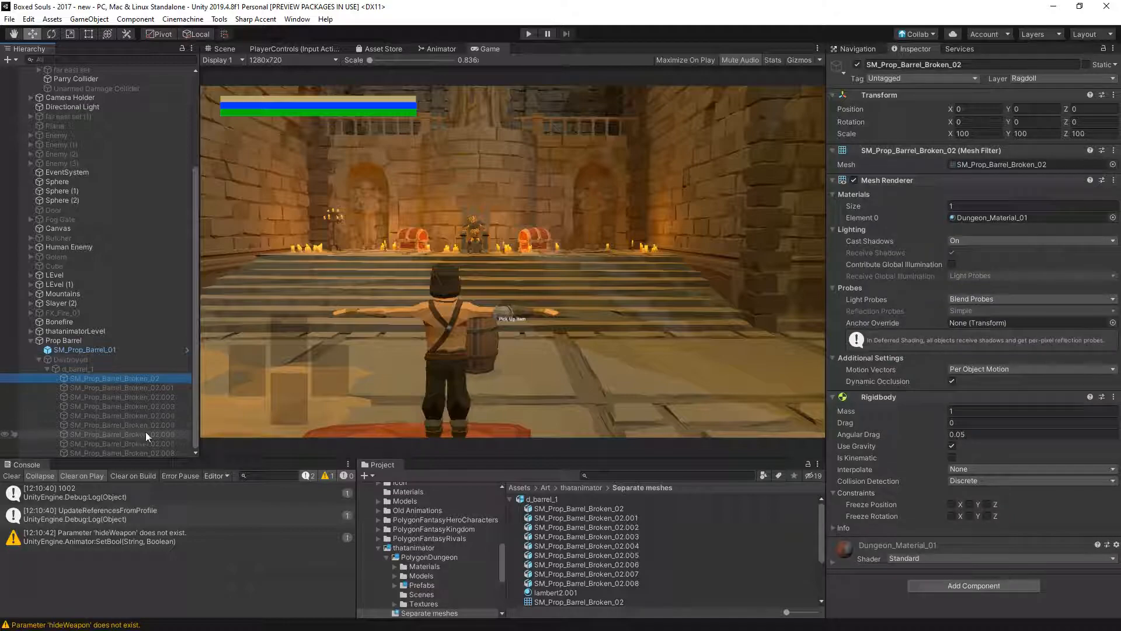
pyautogui.click(146, 385)
pyautogui.click(148, 397)
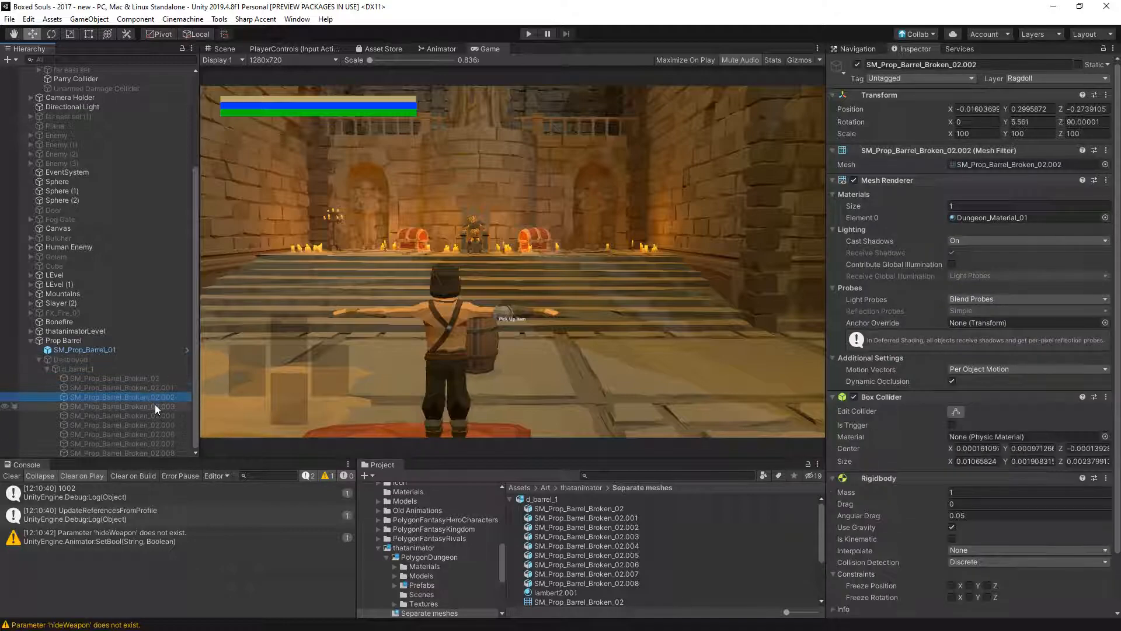
pyautogui.click(952, 424)
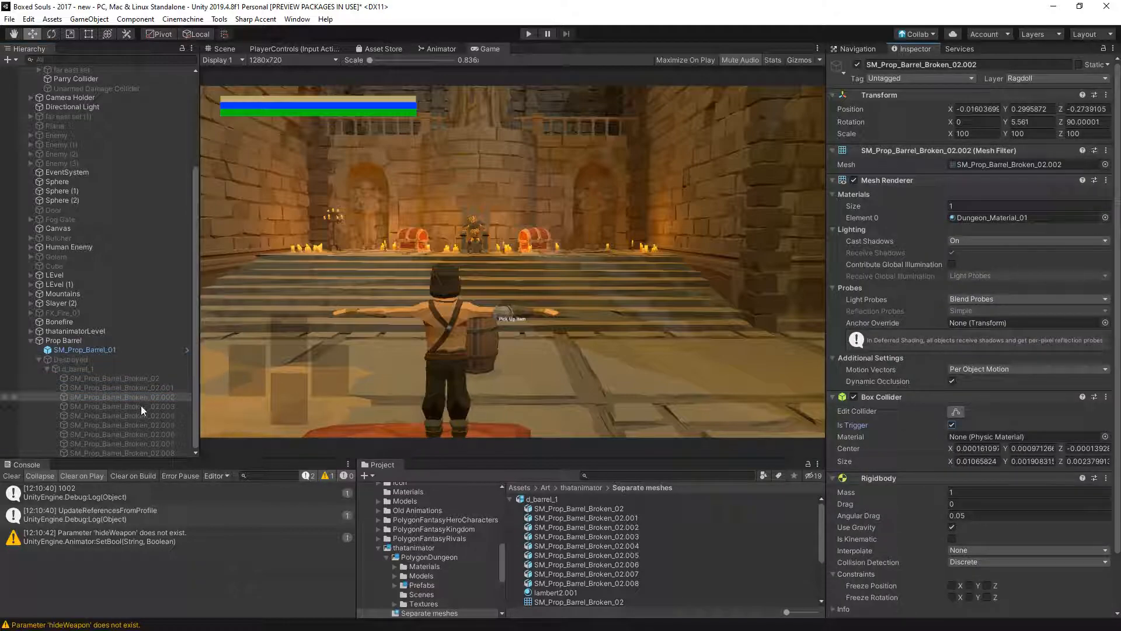
pyautogui.click(140, 408)
pyautogui.click(143, 415)
pyautogui.click(951, 425)
pyautogui.click(166, 425)
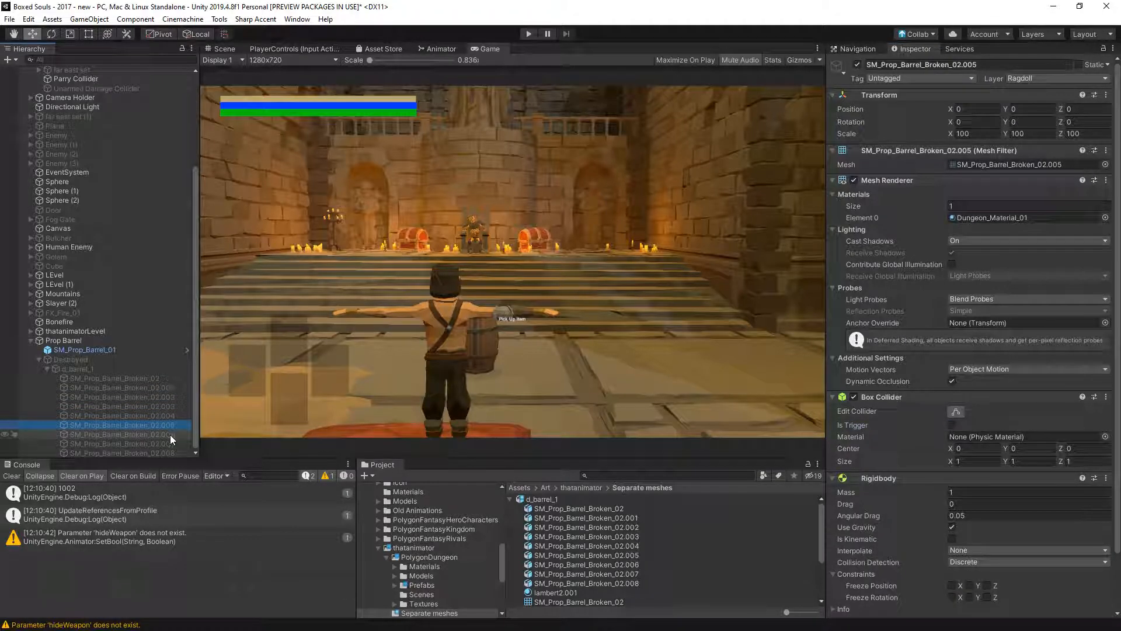
pyautogui.click(954, 426)
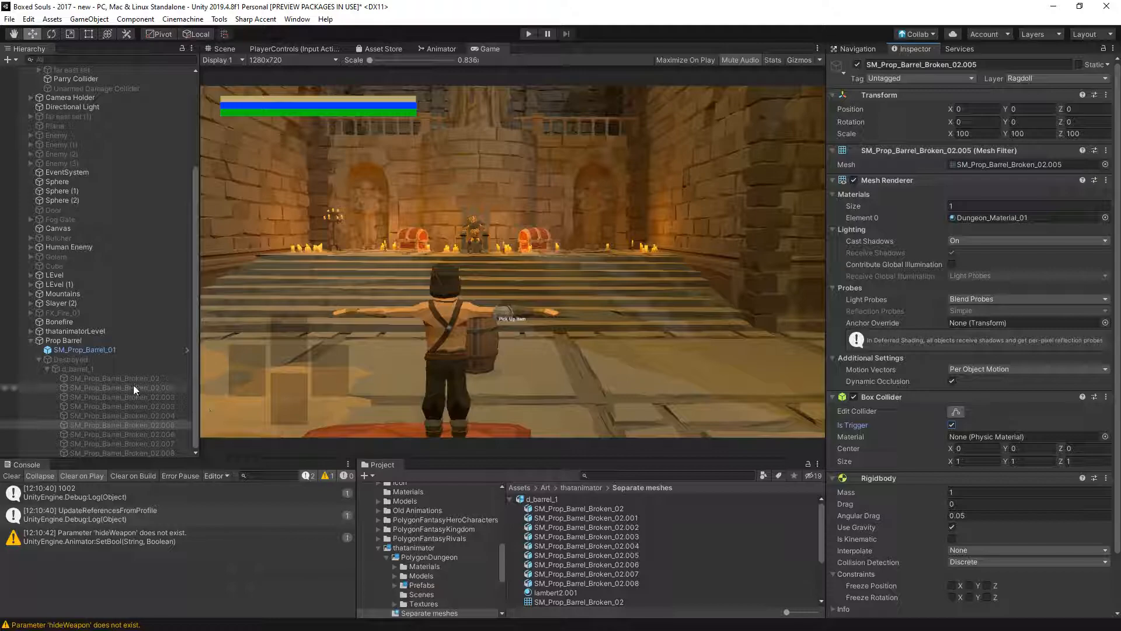
pyautogui.click(135, 434)
pyautogui.click(951, 426)
pyautogui.click(153, 443)
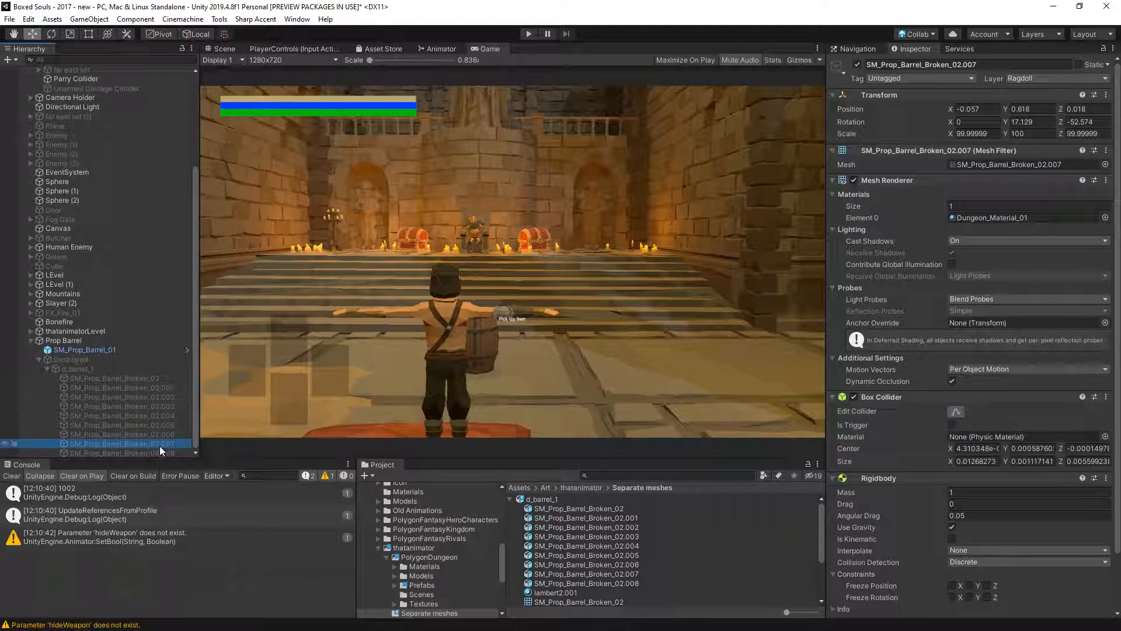
pyautogui.click(951, 426)
pyautogui.click(157, 452)
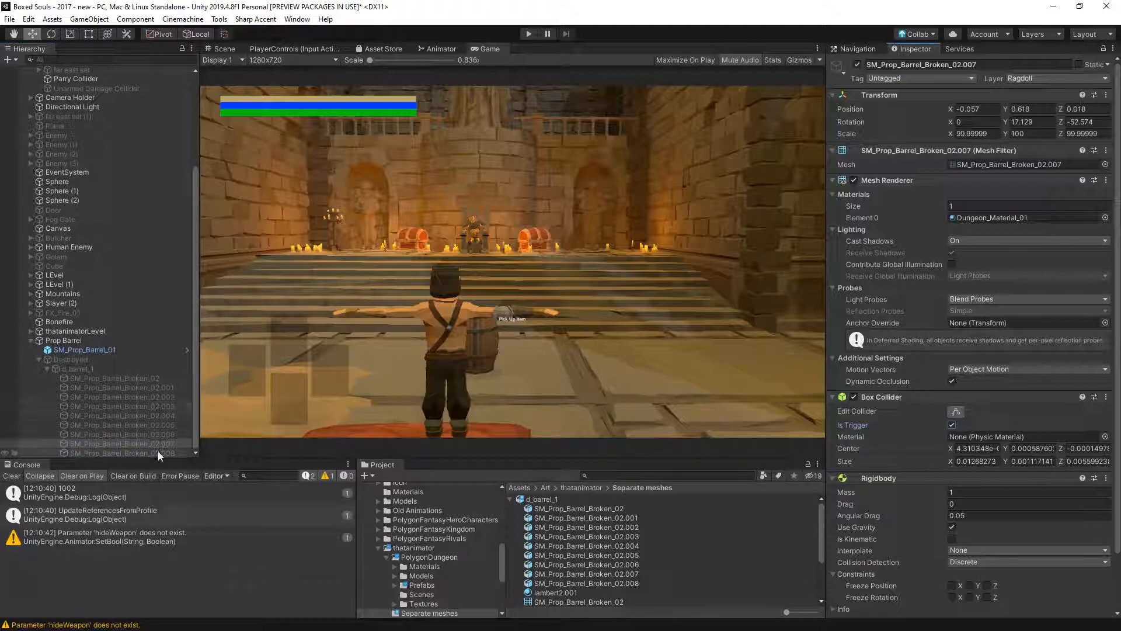
pyautogui.click(951, 425)
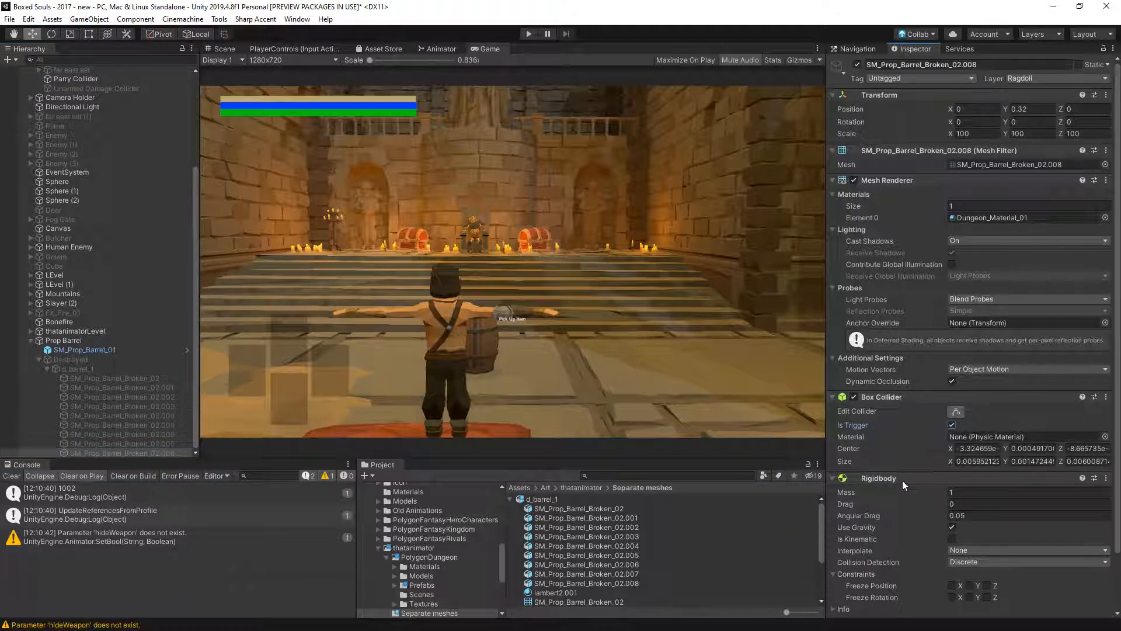
# - Playtest the barrel with the trigger colliders by running the character through it and around the hall, and stop play mode
pyautogui.click(529, 34)
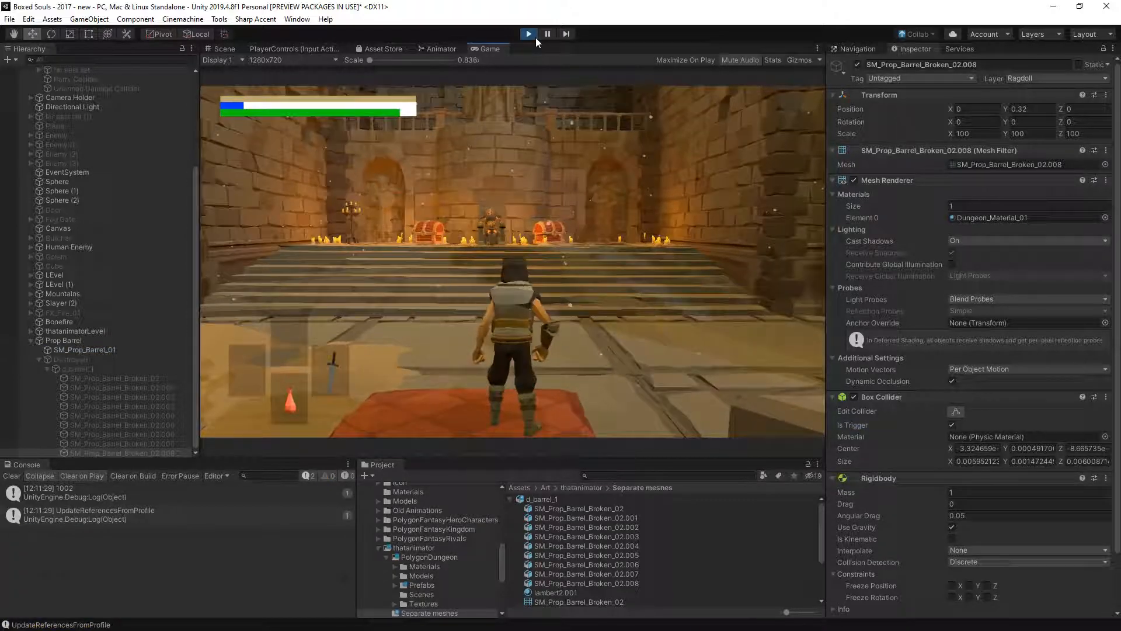
pyautogui.press('w')
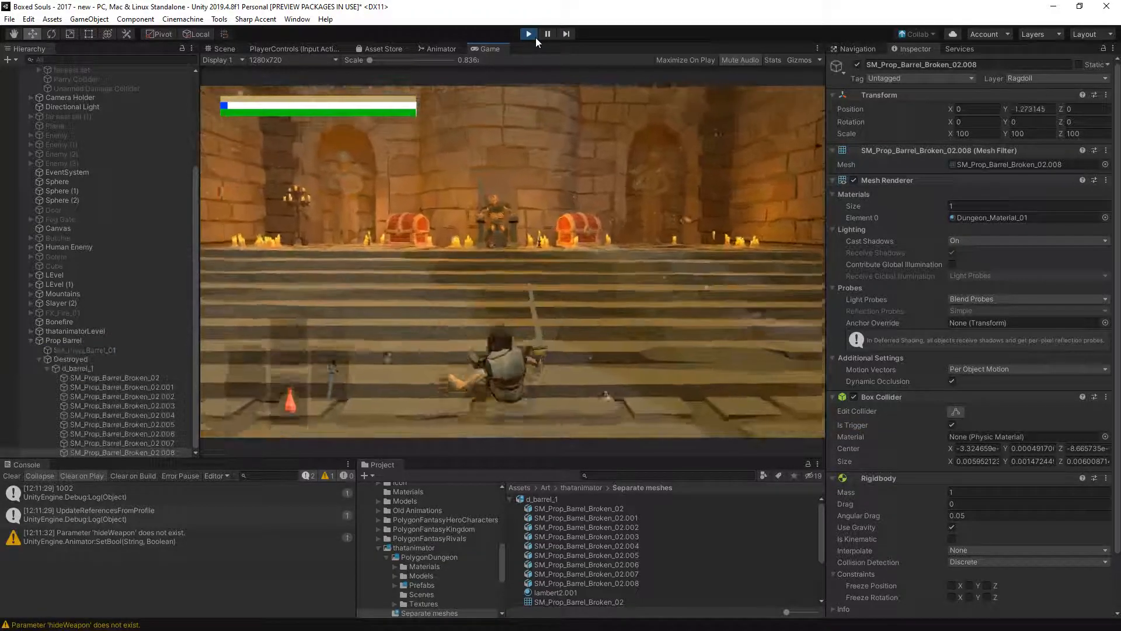
pyautogui.press('w')
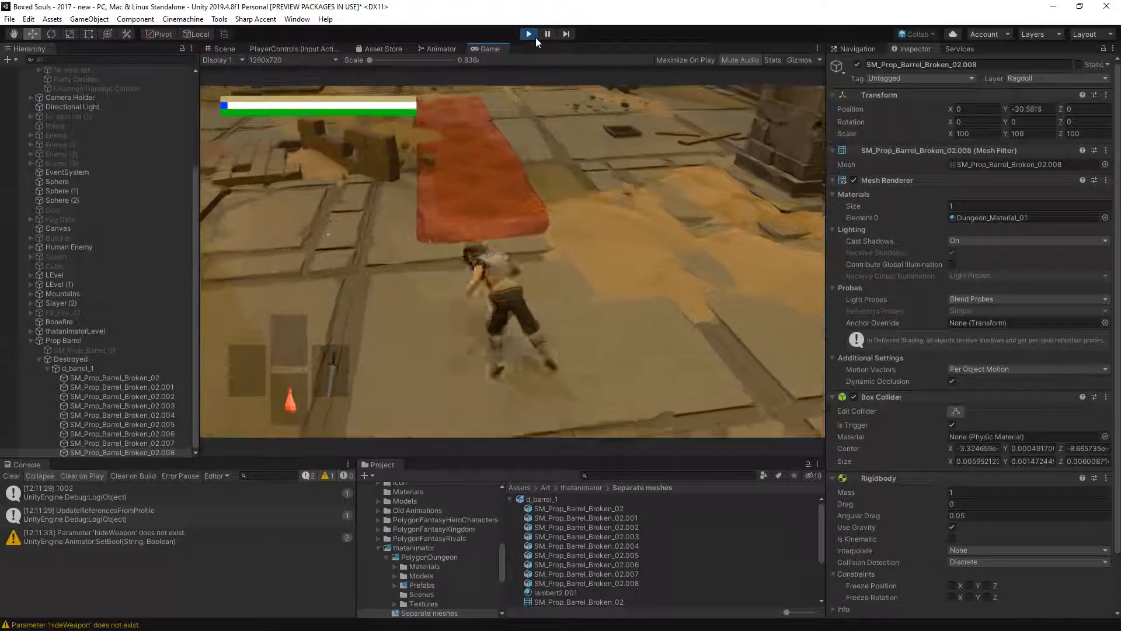
pyautogui.press('w')
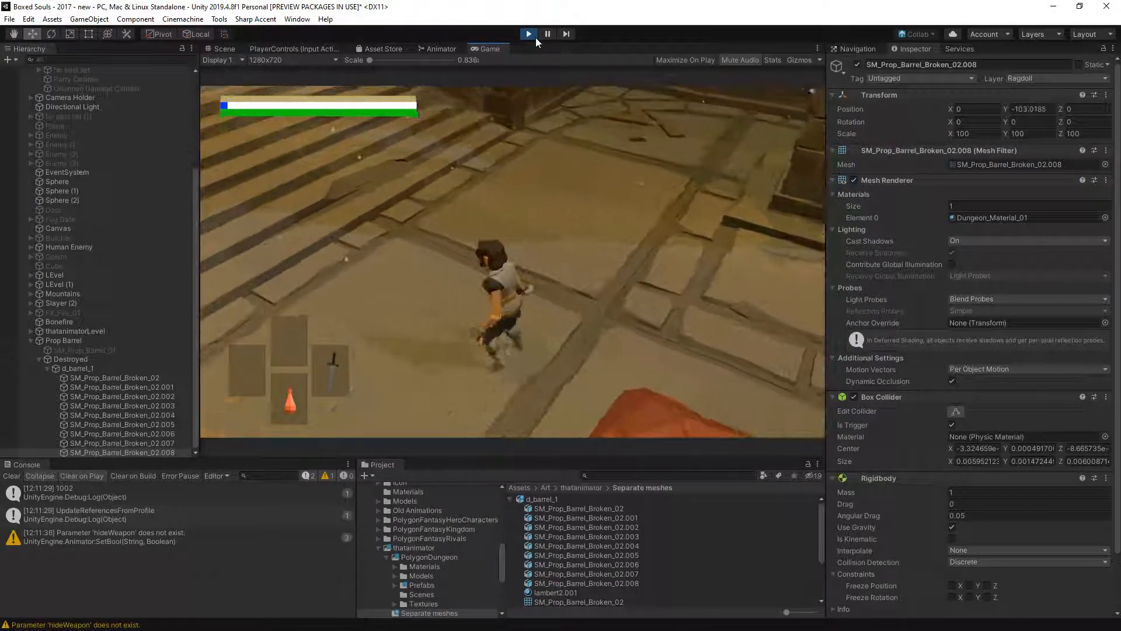
pyautogui.click(536, 38)
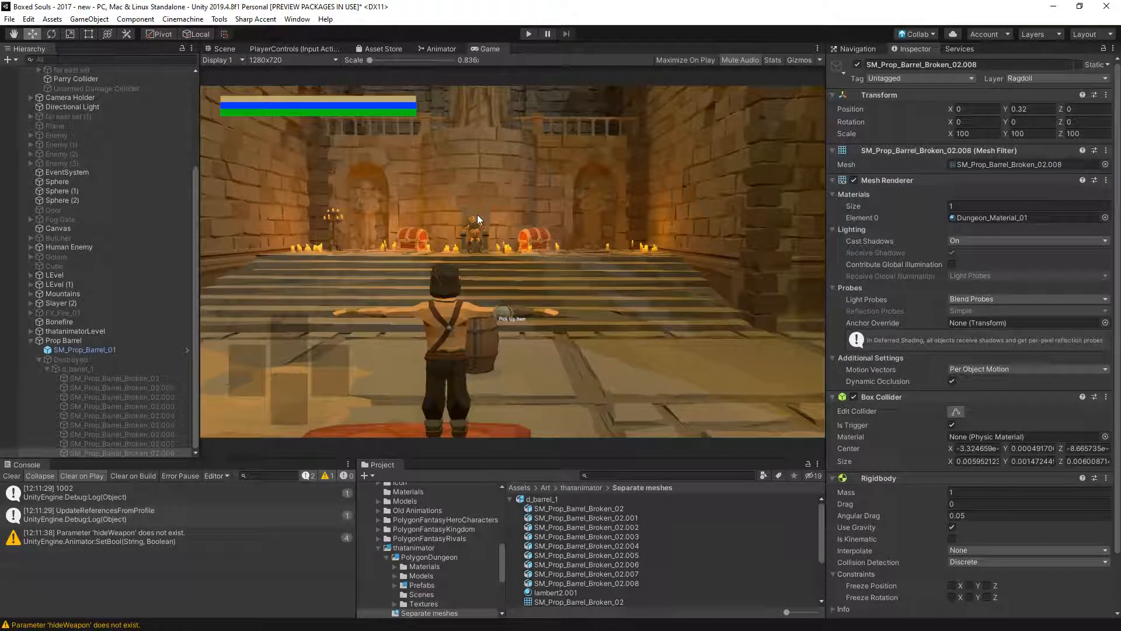
# - Inspect the layers and components of Human Enemy, Parry Collider, Chr_FantasyHero_Preset_105 and the first broken barrel pieces
pyautogui.click(71, 248)
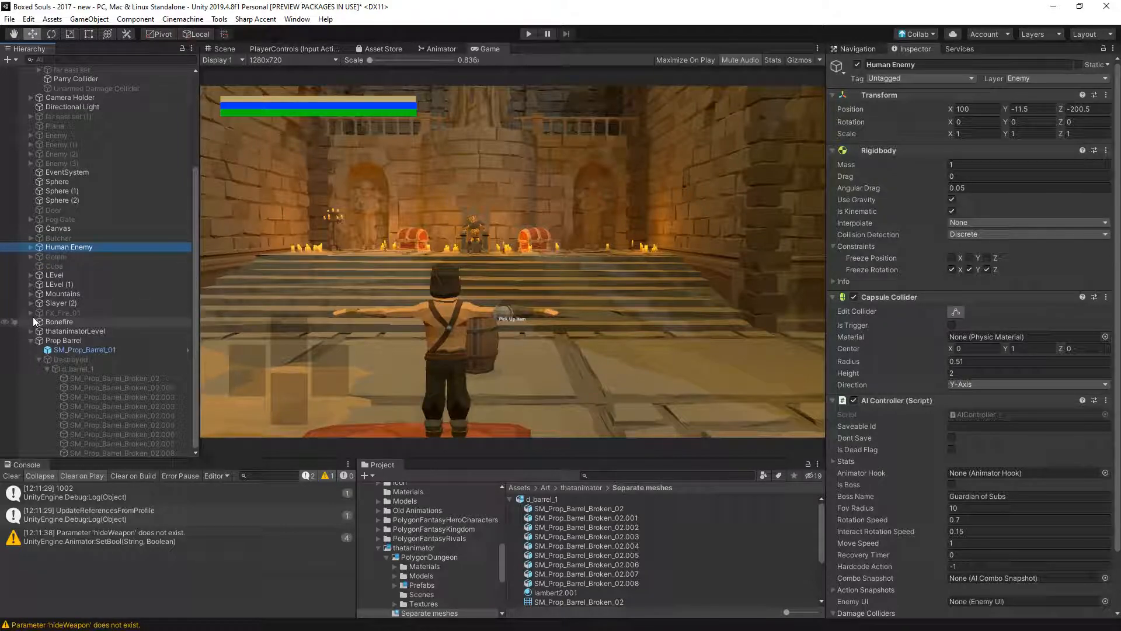
pyautogui.scroll(2, 23, 229)
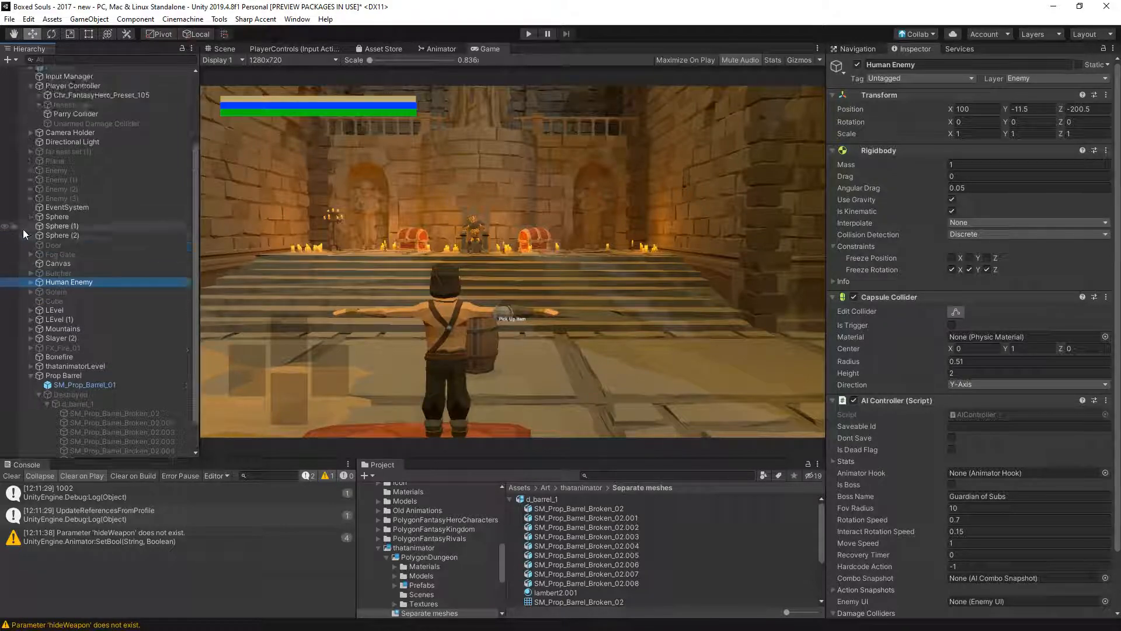
pyautogui.click(76, 149)
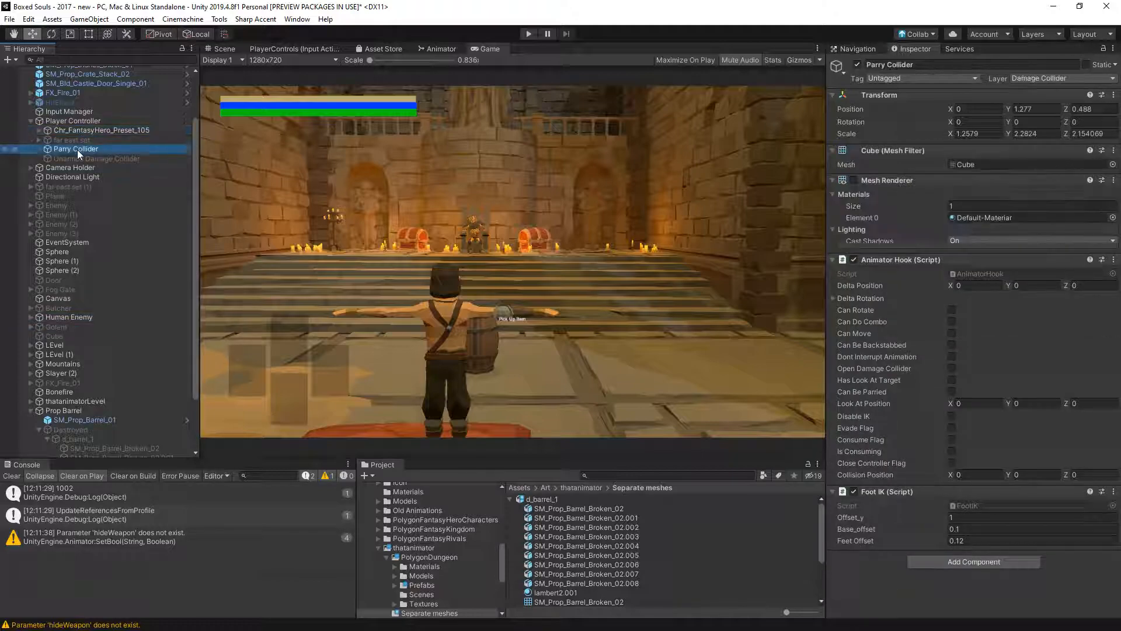
pyautogui.click(79, 130)
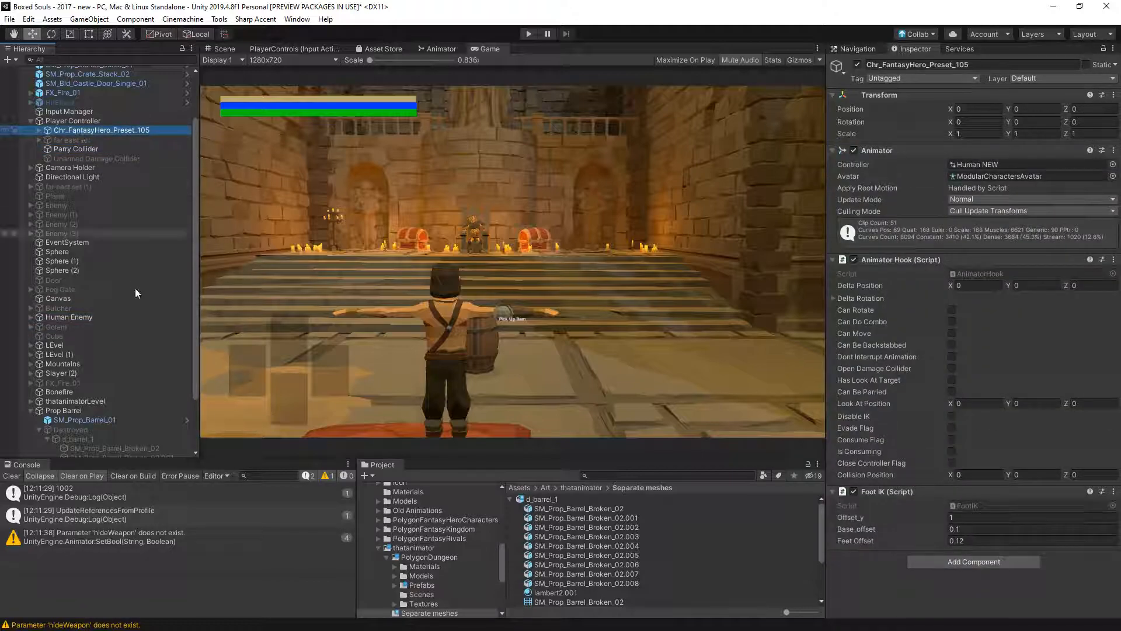
pyautogui.scroll(-2, 133, 278)
pyautogui.click(84, 369)
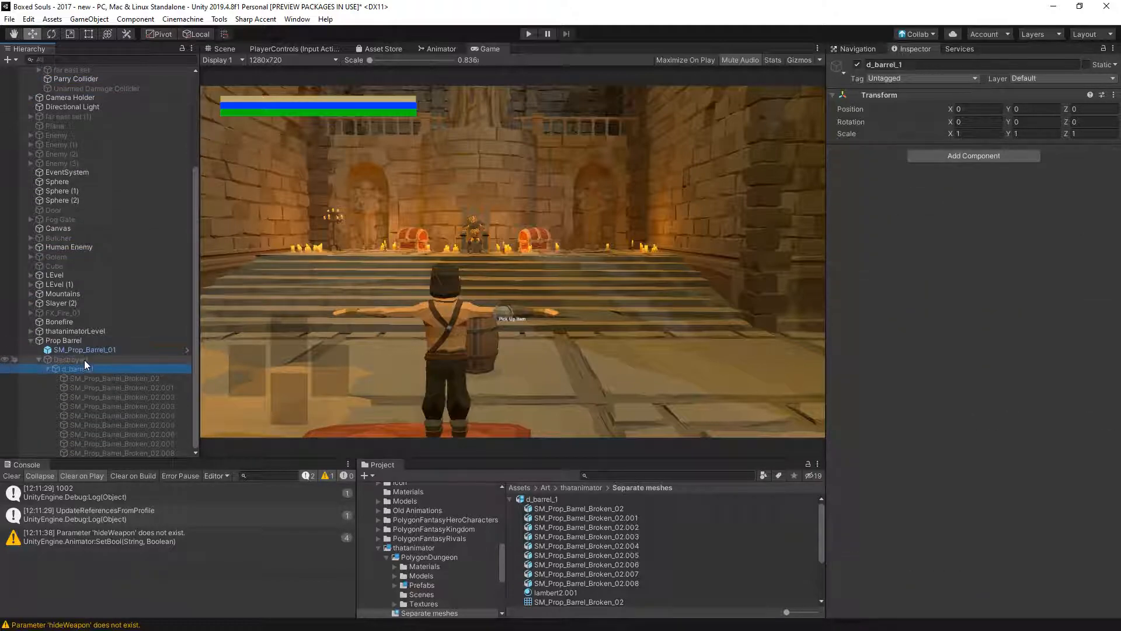
pyautogui.click(117, 377)
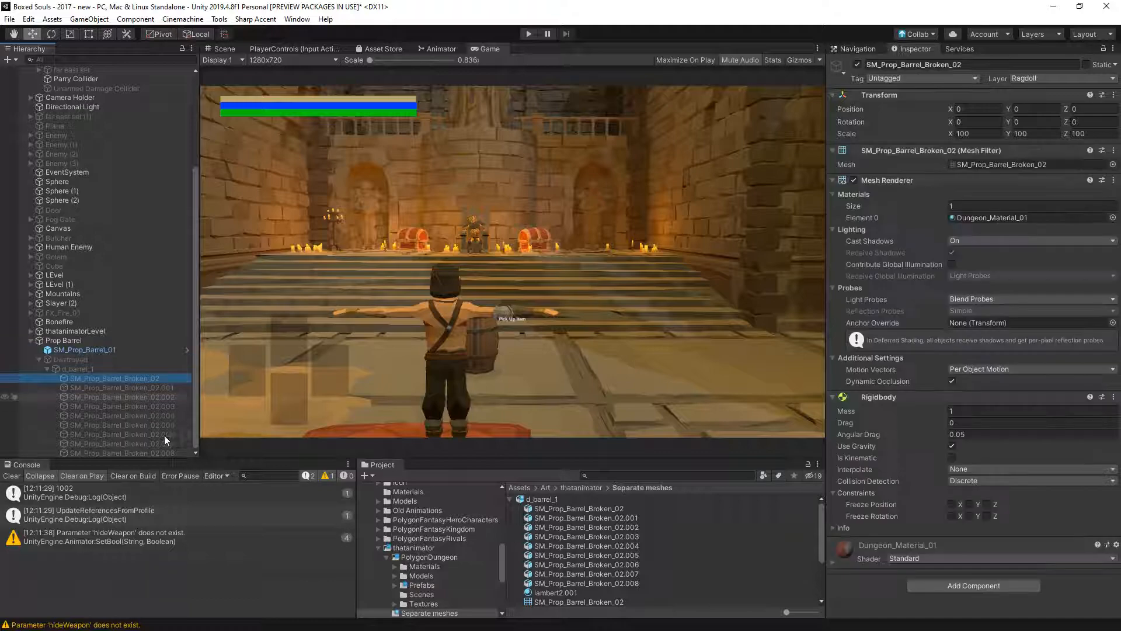
pyautogui.click(162, 393)
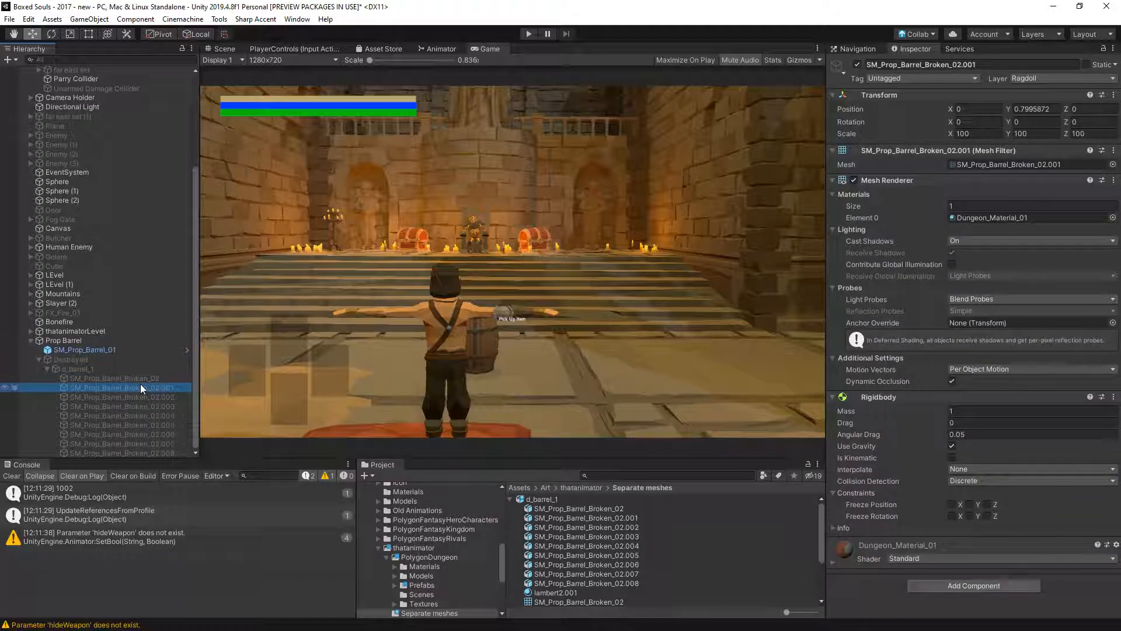
pyautogui.press('Up')
pyautogui.press('Down')
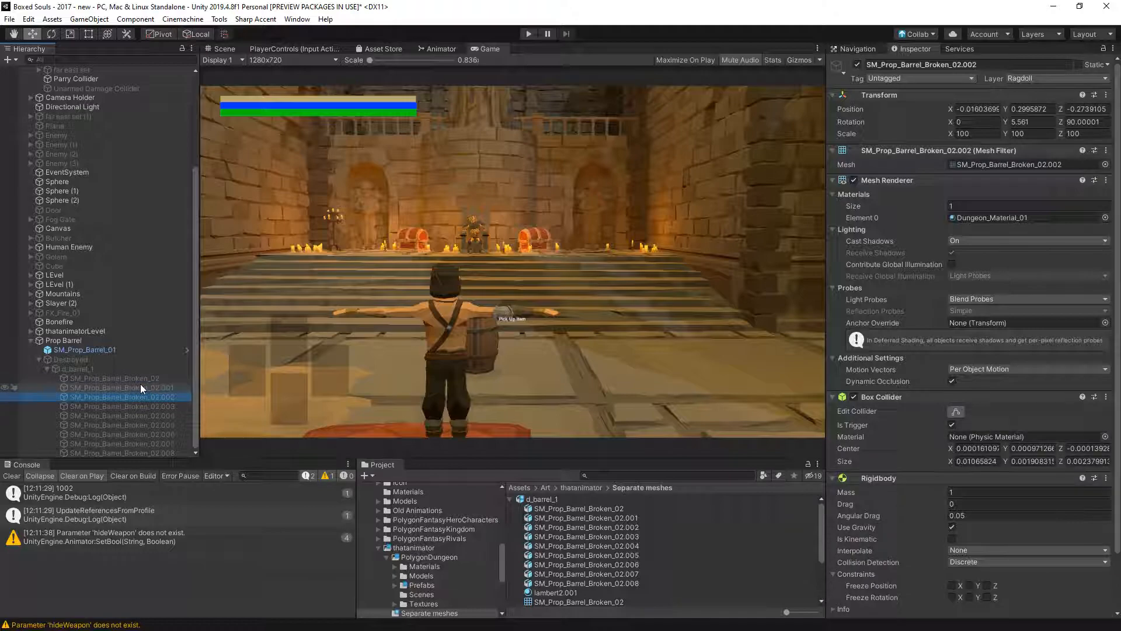
# - Disable Is Trigger on the Box Colliders of barrel pieces SM_Prop_Barrel_Broken_02.002 and .004 through .008
pyautogui.click(149, 406)
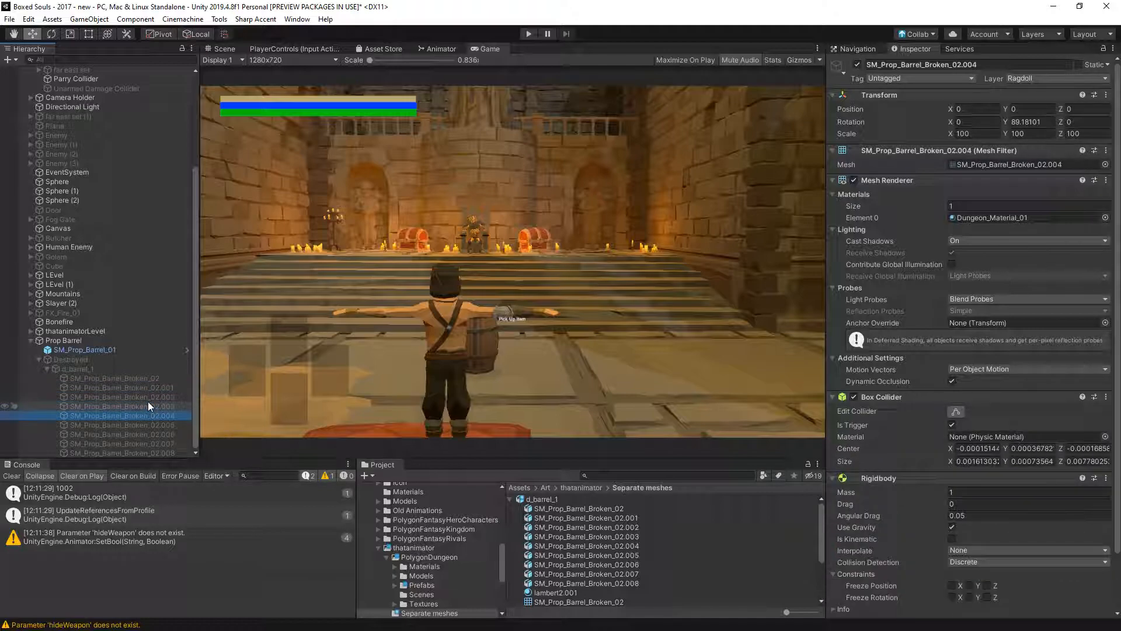
pyautogui.click(952, 424)
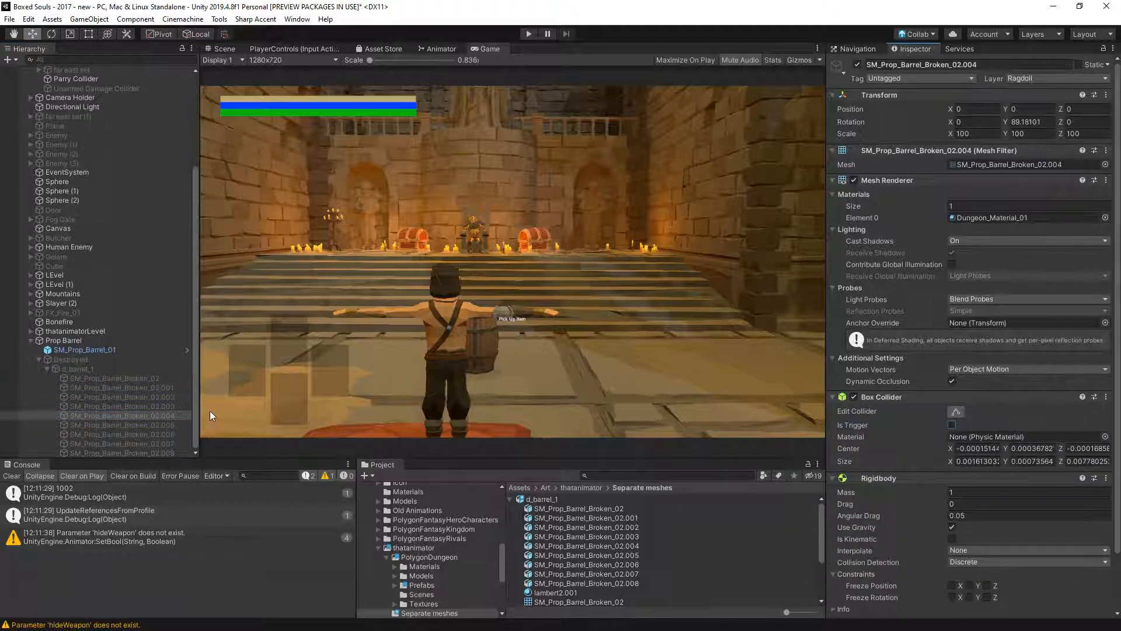
pyautogui.click(158, 397)
pyautogui.click(951, 425)
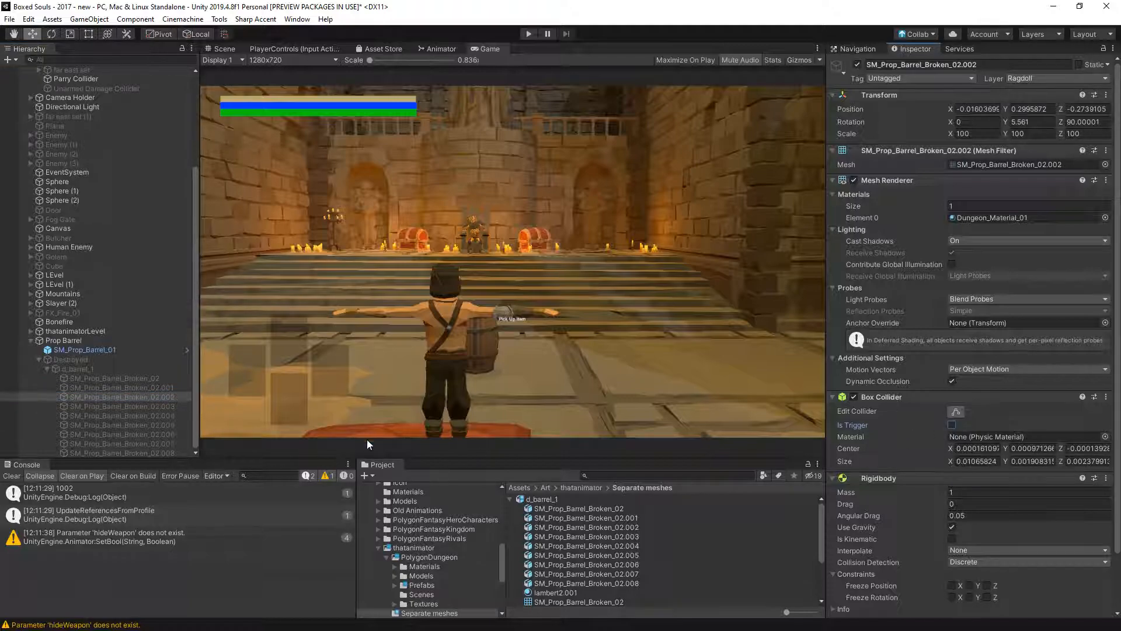
pyautogui.click(162, 425)
pyautogui.click(952, 425)
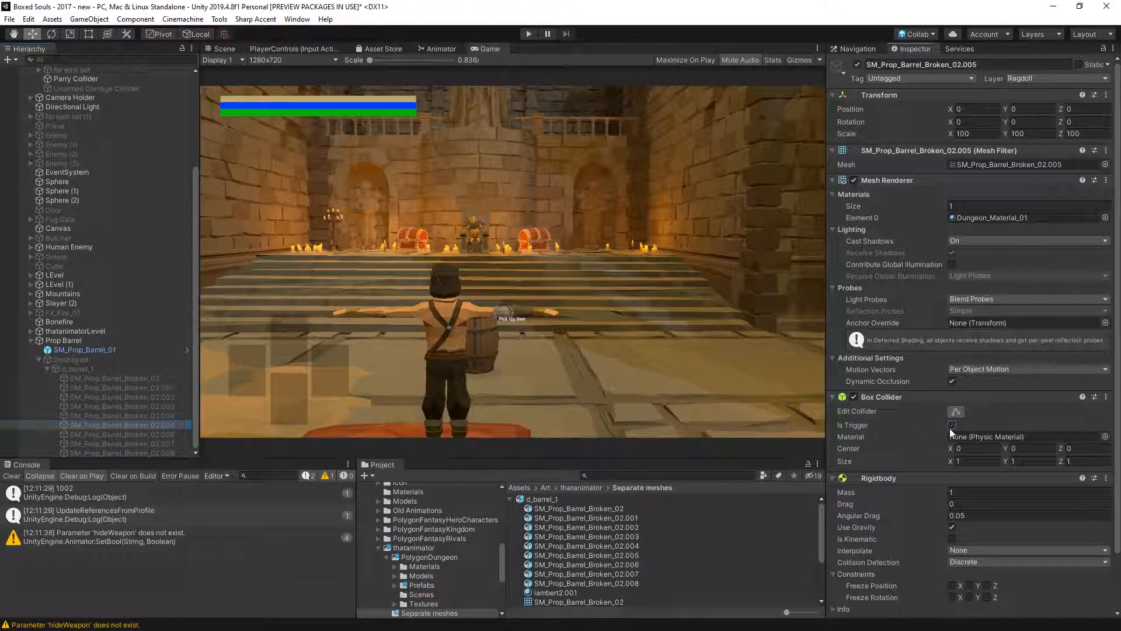
pyautogui.click(138, 435)
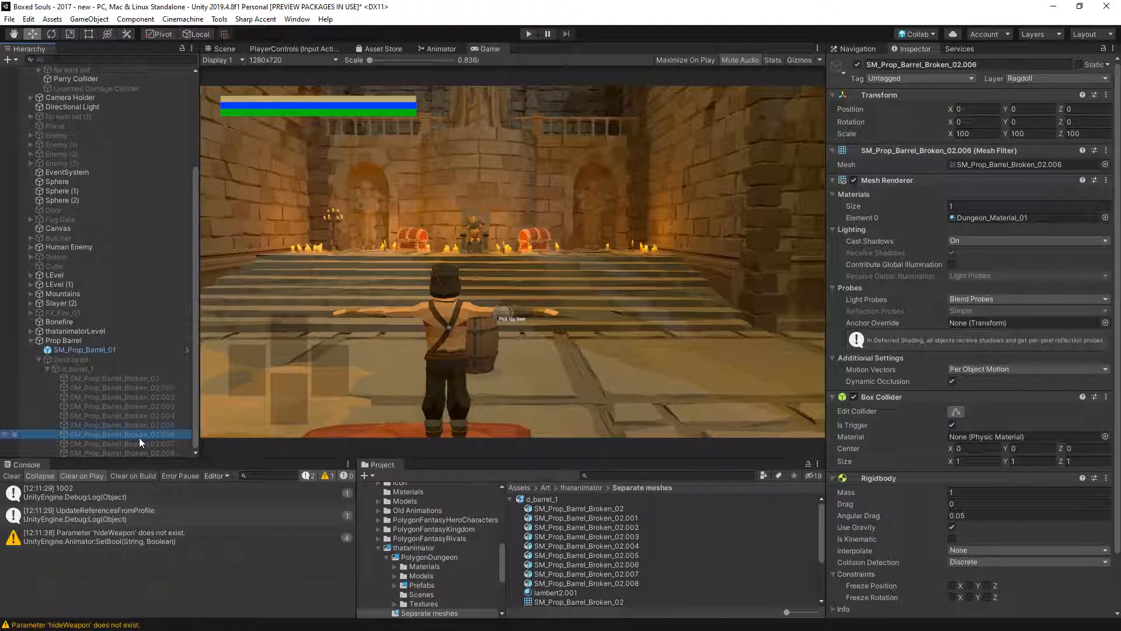
pyautogui.click(952, 425)
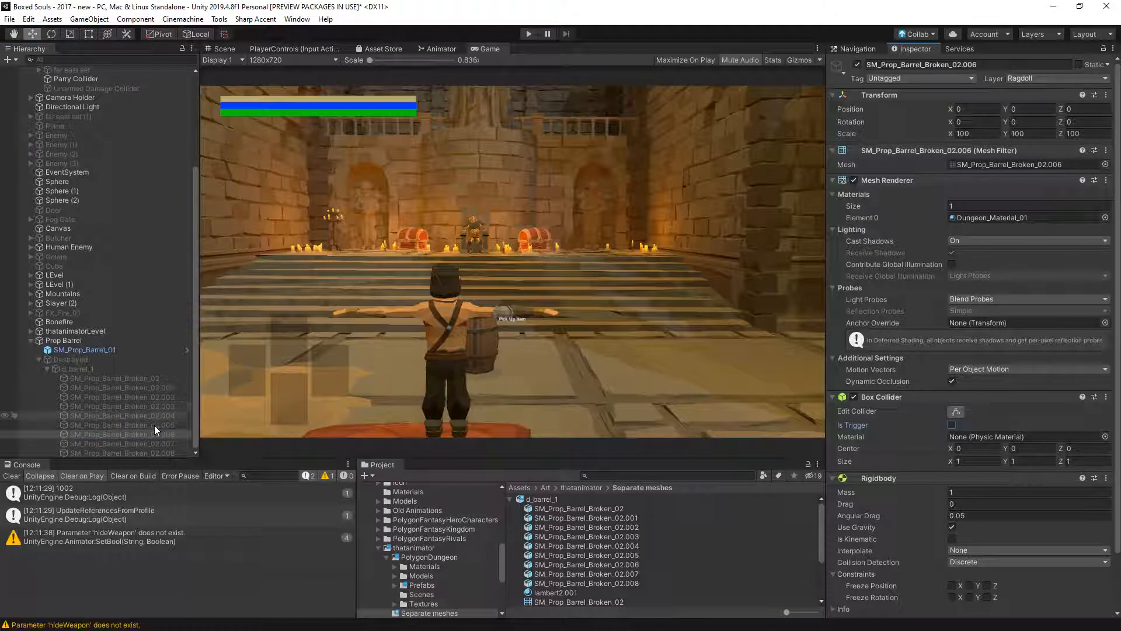
pyautogui.click(157, 442)
pyautogui.click(952, 425)
pyautogui.click(160, 453)
pyautogui.click(952, 425)
# - Select the Destroyed object under Prop Barrel and start play mode to test the barrel again
pyautogui.click(124, 378)
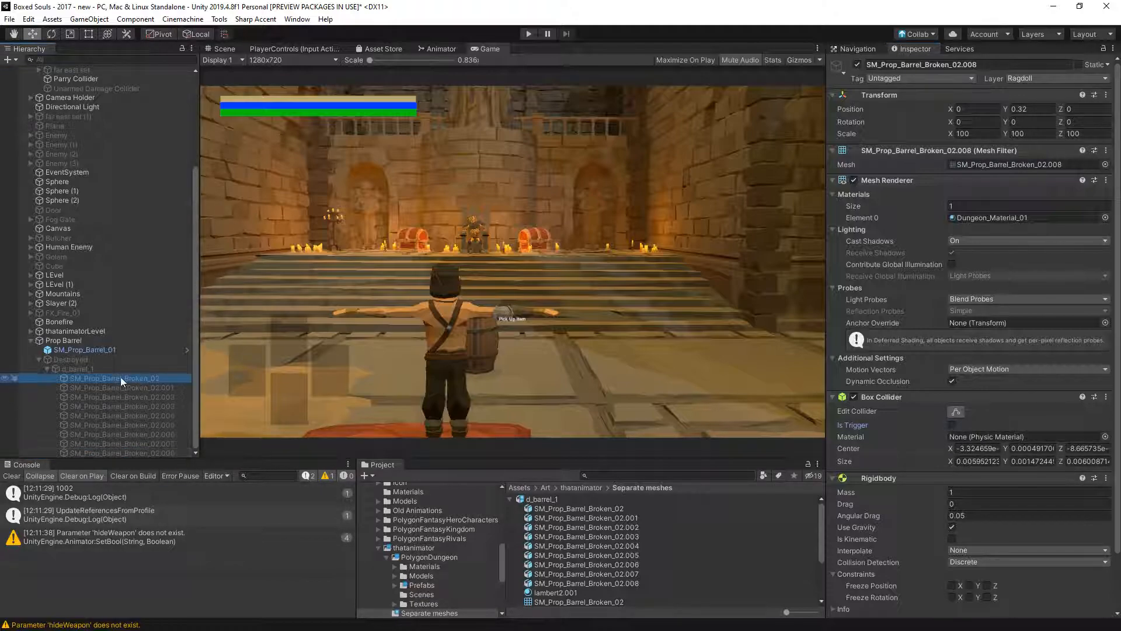
pyautogui.click(125, 359)
pyautogui.click(527, 34)
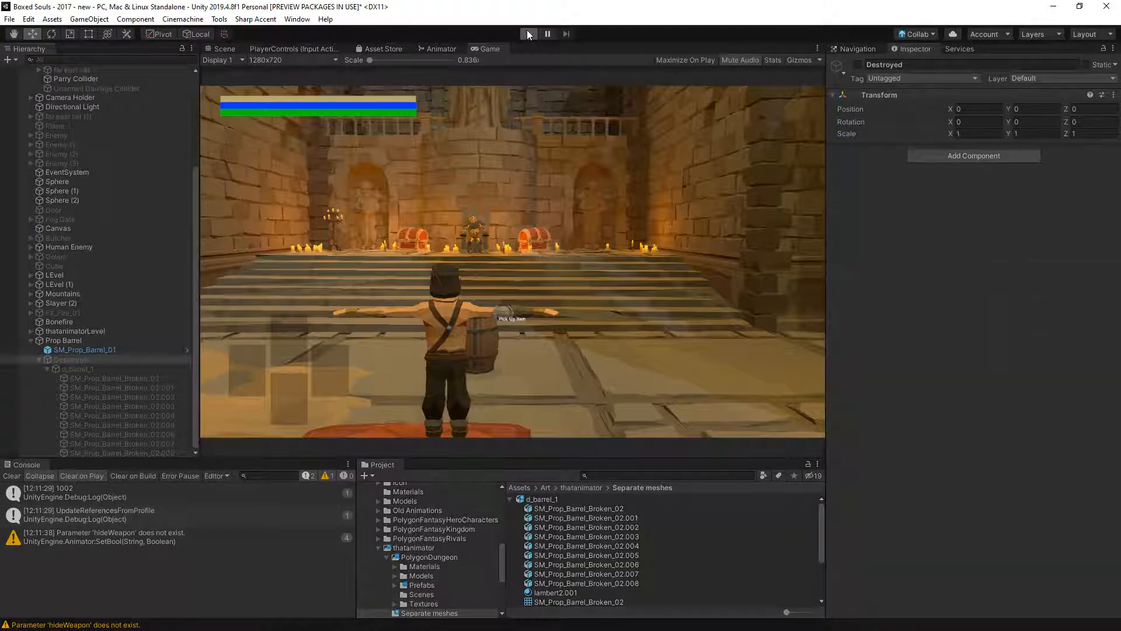
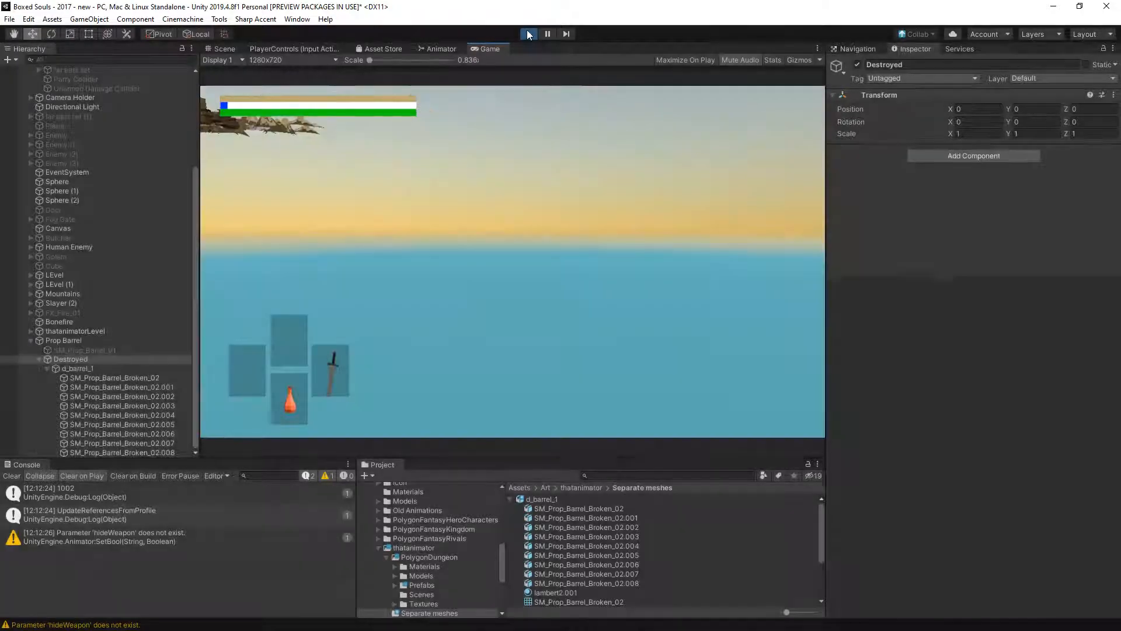
# - Stop play mode and define a new layer named Ignore as User Layer 13
pyautogui.hotkey('ctrl', 'p')
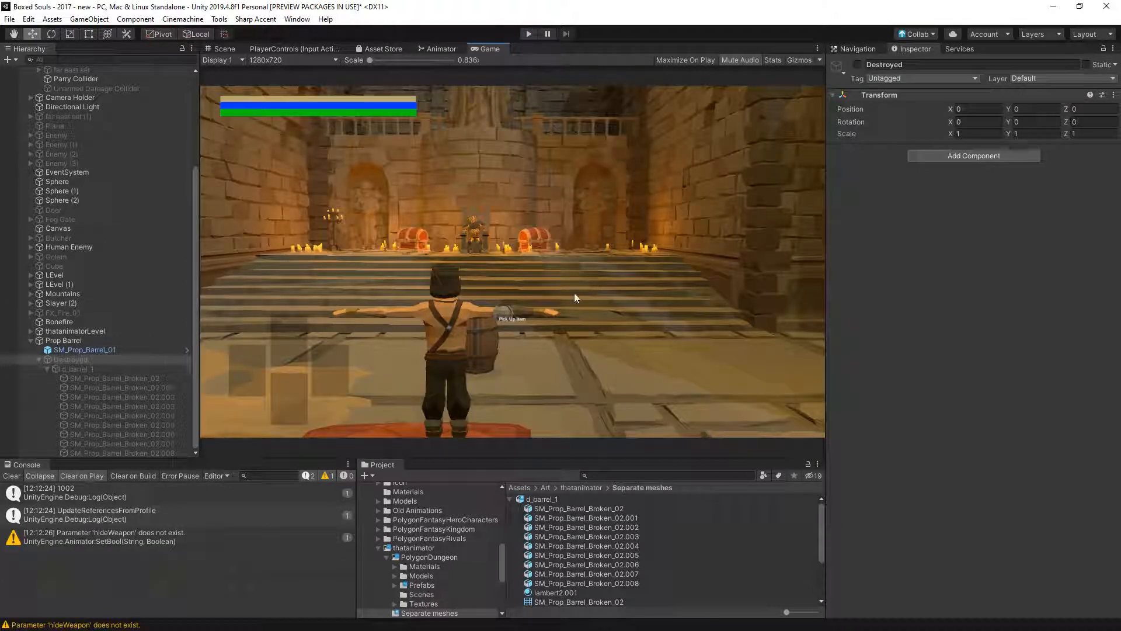
pyautogui.click(1038, 78)
pyautogui.click(1057, 240)
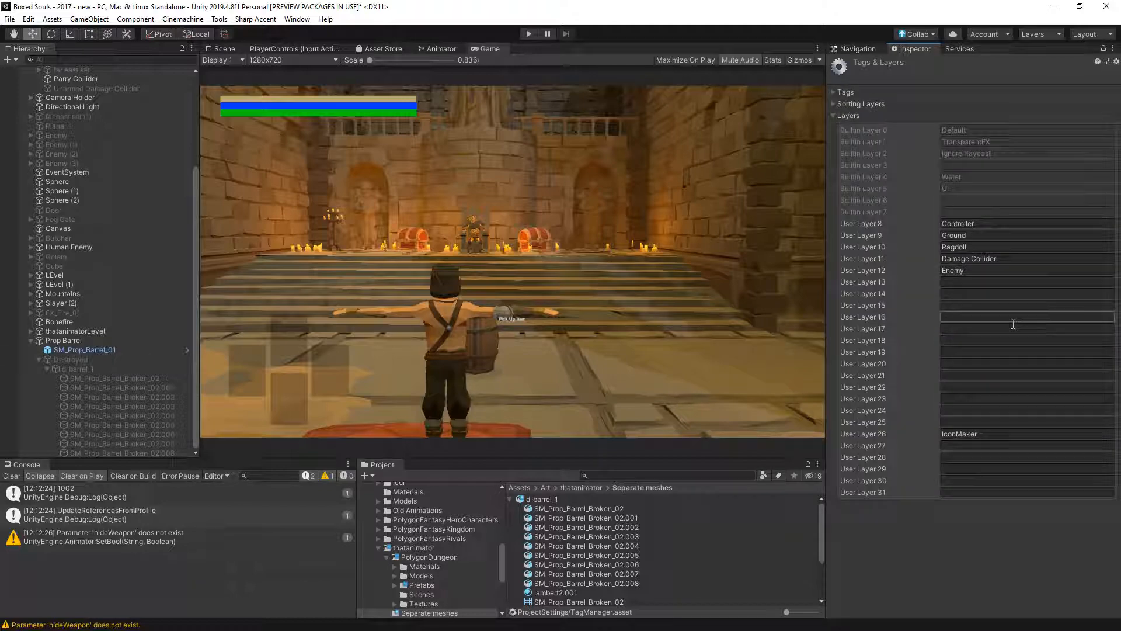
pyautogui.click(990, 283)
pyautogui.write('Ignore')
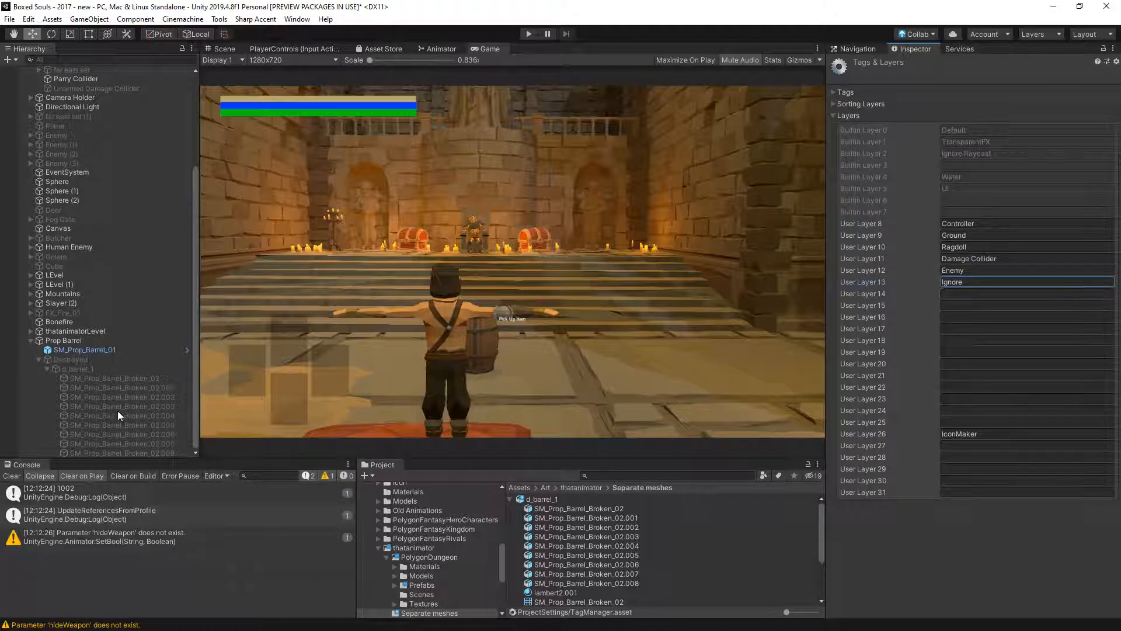
# - Assign the Ignore layer to the Destroyed object and all its children, and check it on the barrel pieces
pyautogui.click(73, 360)
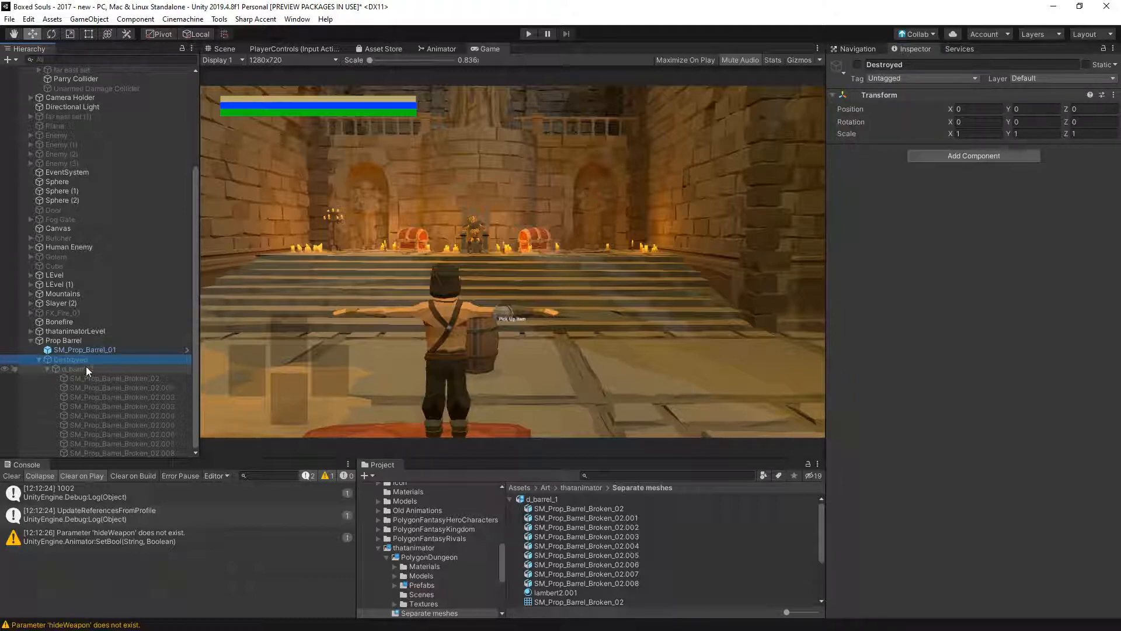
pyautogui.click(1060, 78)
pyautogui.click(1057, 220)
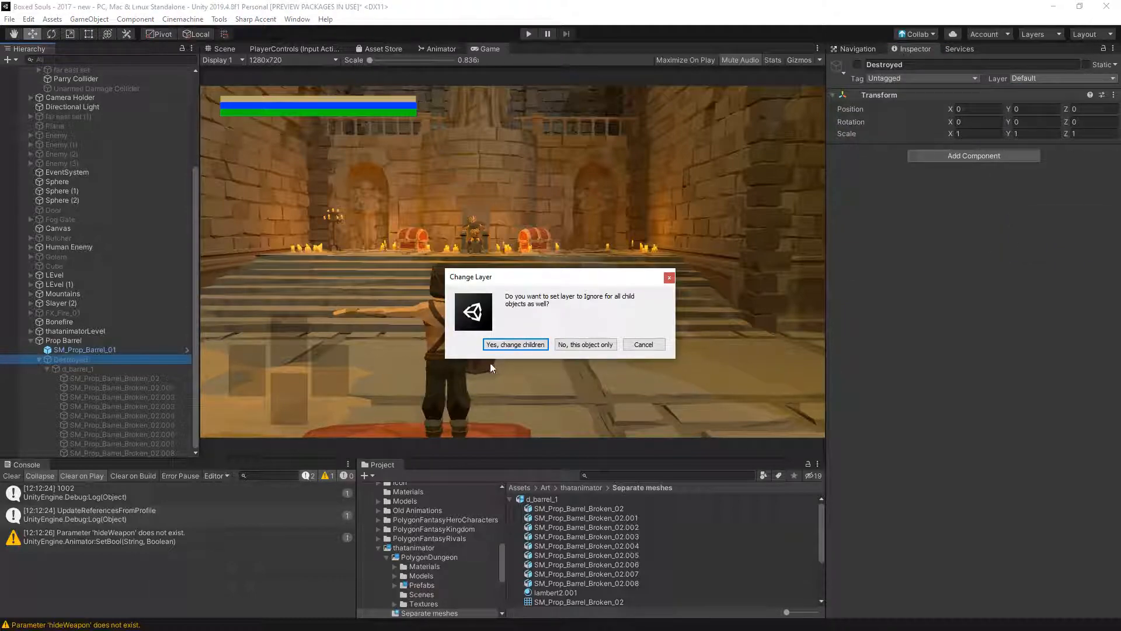
pyautogui.click(509, 346)
pyautogui.click(153, 387)
pyautogui.click(145, 407)
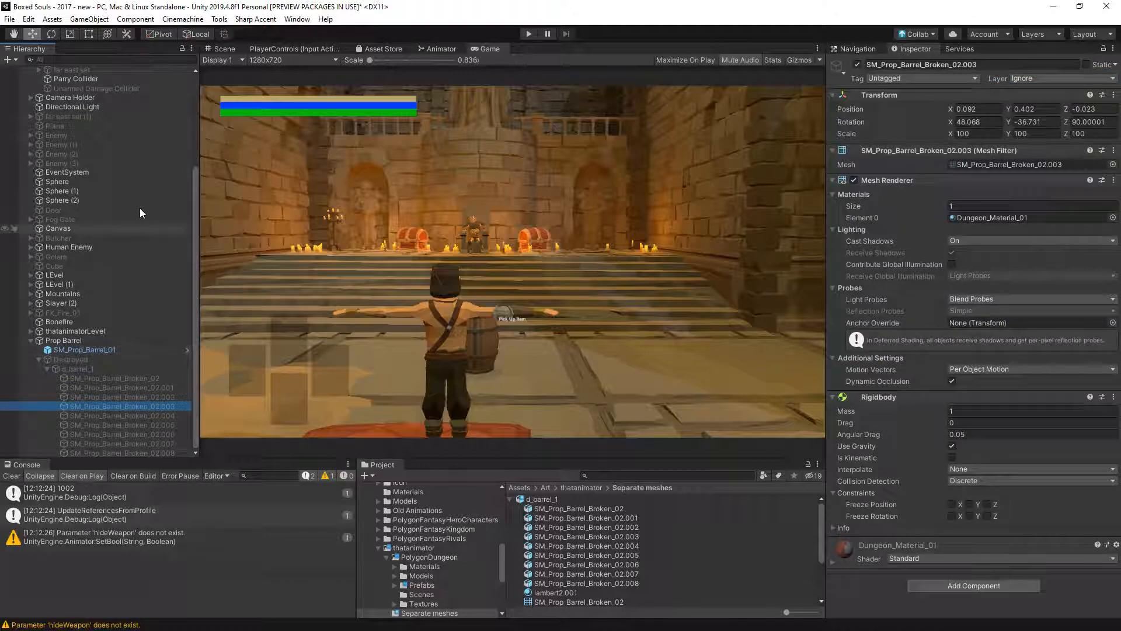
pyautogui.click(29, 19)
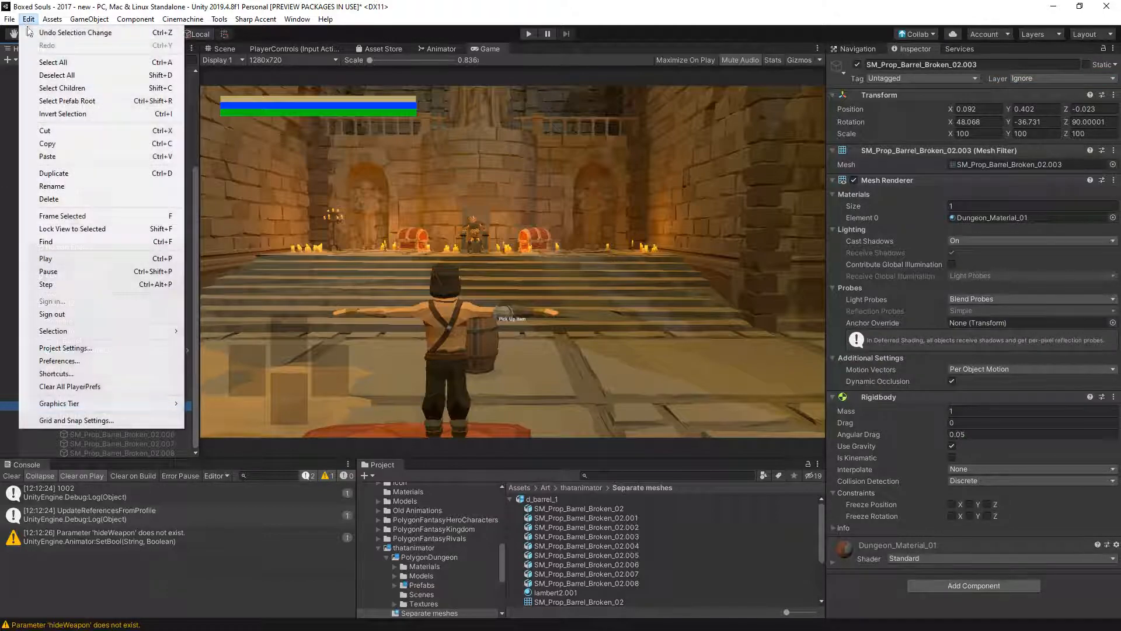
pyautogui.click(78, 358)
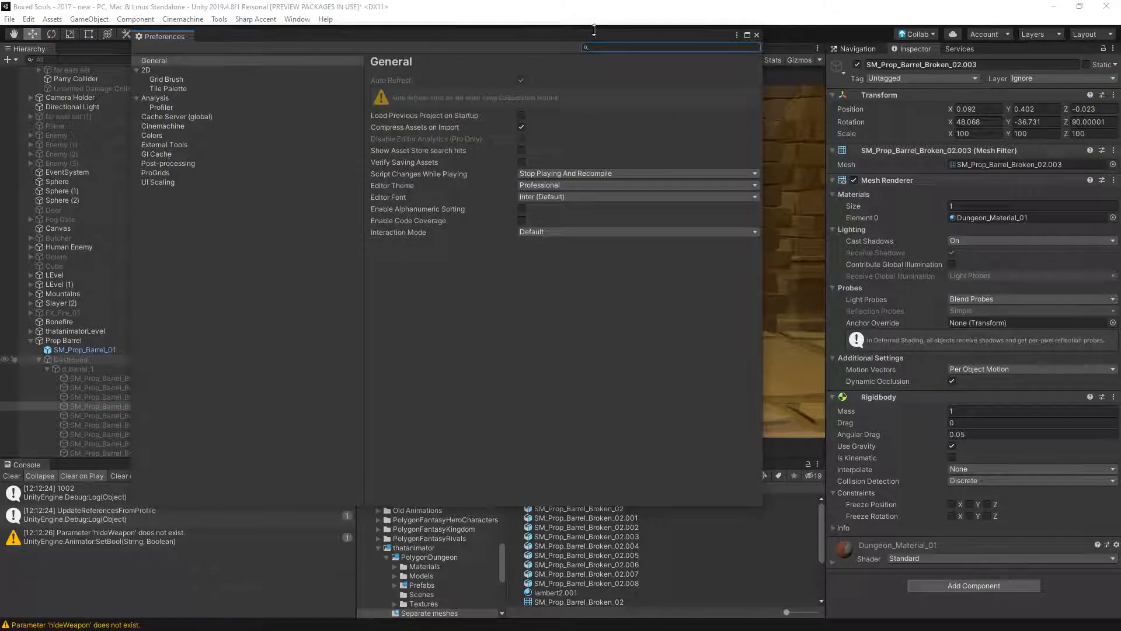
pyautogui.click(757, 34)
# - Disable the Ignore layer's collisions with the other layers in the project's Physics Layer Collision Matrix, and close the settings
pyautogui.click(29, 19)
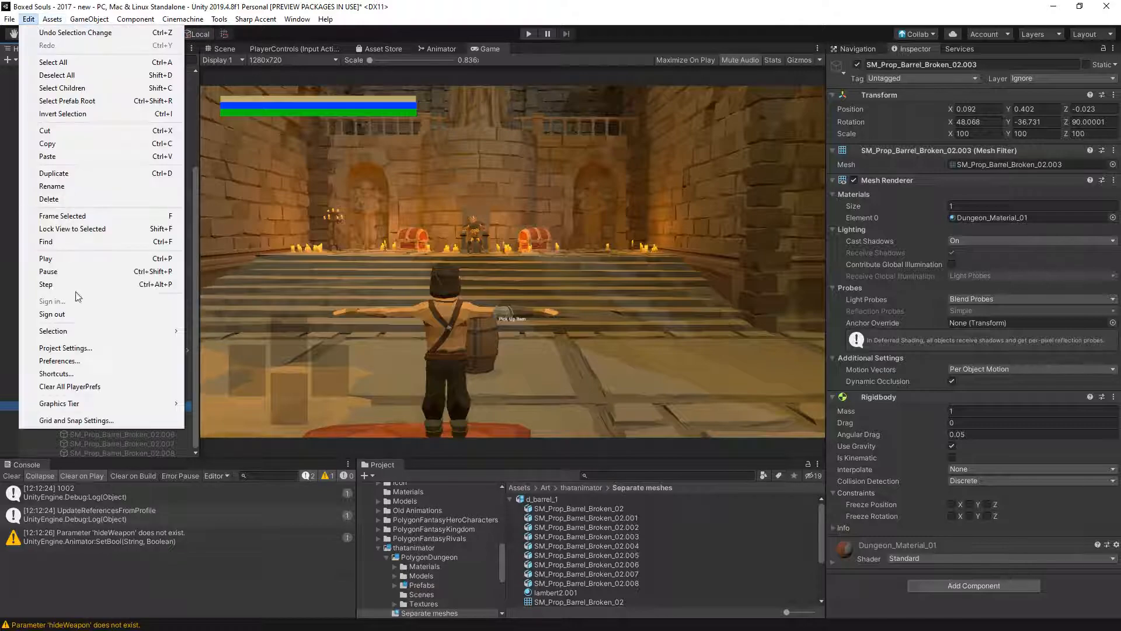
pyautogui.click(77, 348)
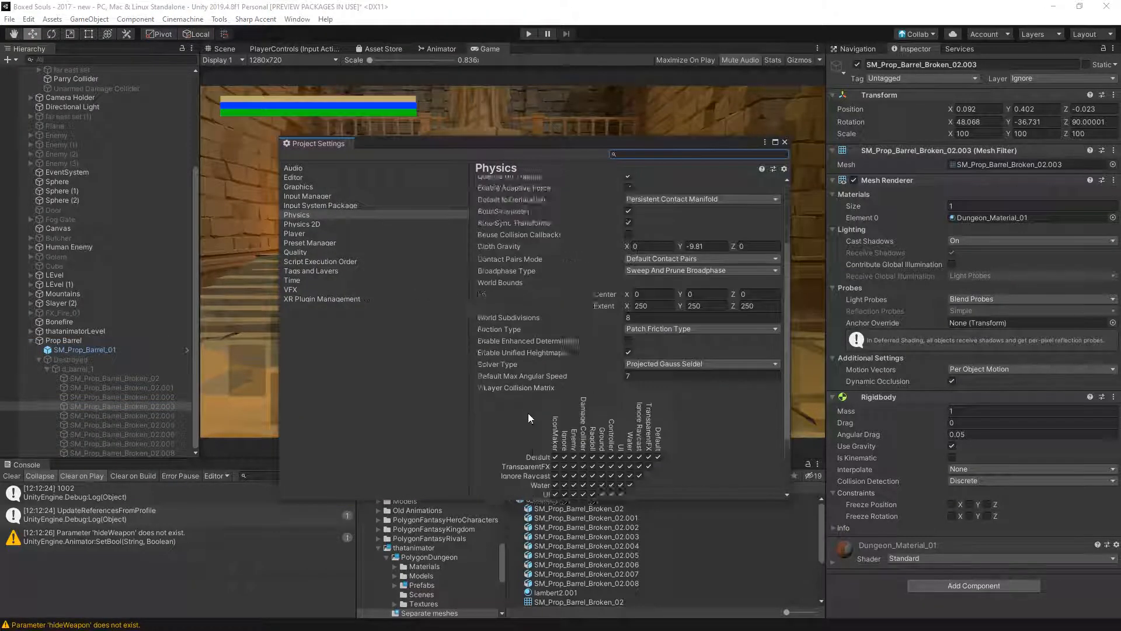
pyautogui.scroll(-3, 528, 412)
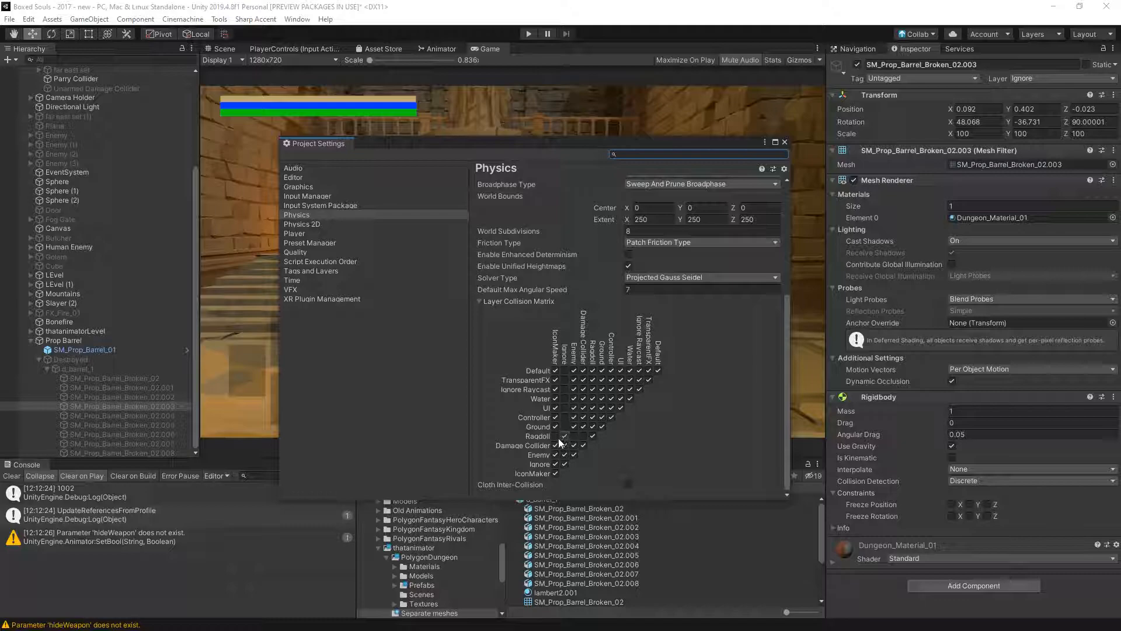
pyautogui.click(565, 455)
pyautogui.click(565, 463)
pyautogui.click(564, 464)
pyautogui.click(784, 142)
# - Playtest the barrel with the new layer collisions by running the character through it, and stop play mode
pyautogui.click(505, 37)
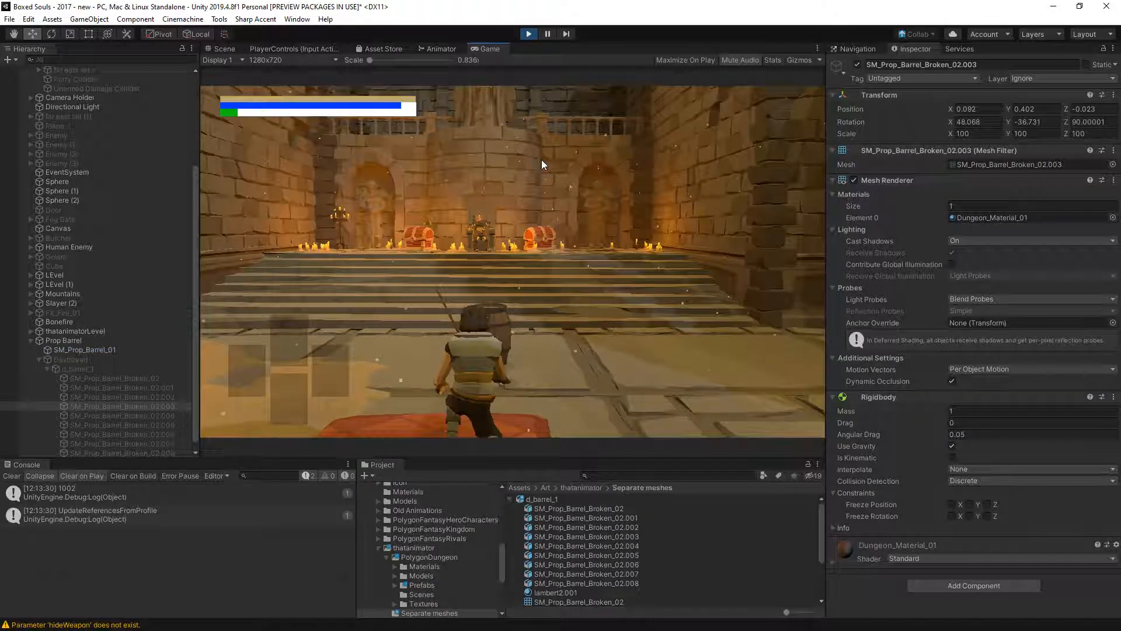
pyautogui.press('w')
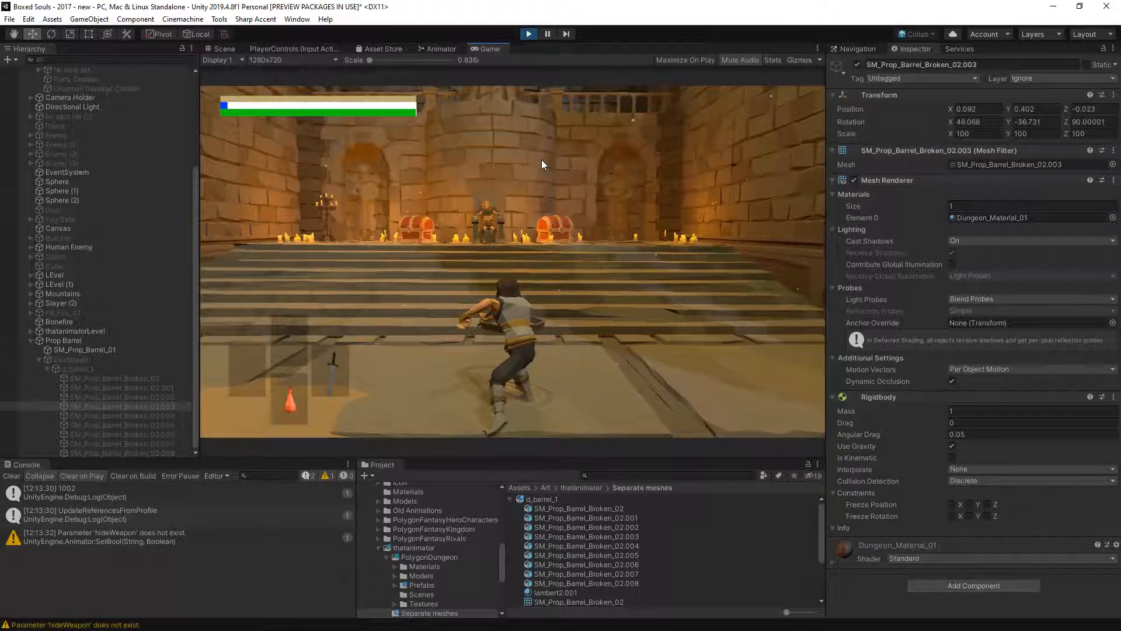
pyautogui.press('a')
pyautogui.press('d')
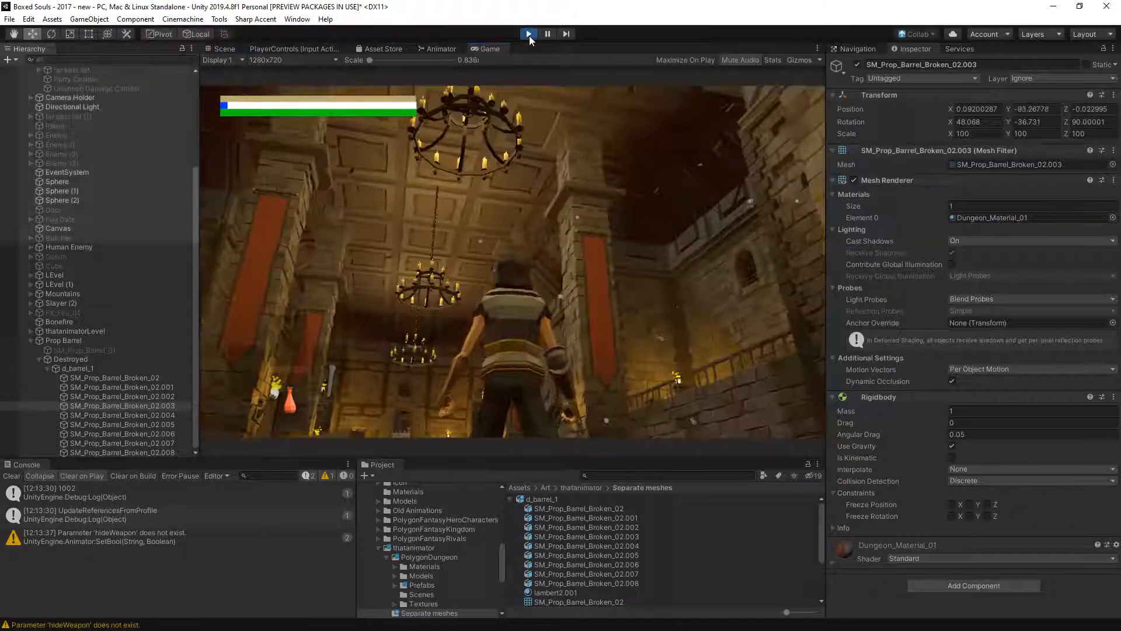
pyautogui.click(529, 36)
# - Check the Transform scale of the broken barrel pieces under Destroyed, and collapse the group
pyautogui.click(983, 136)
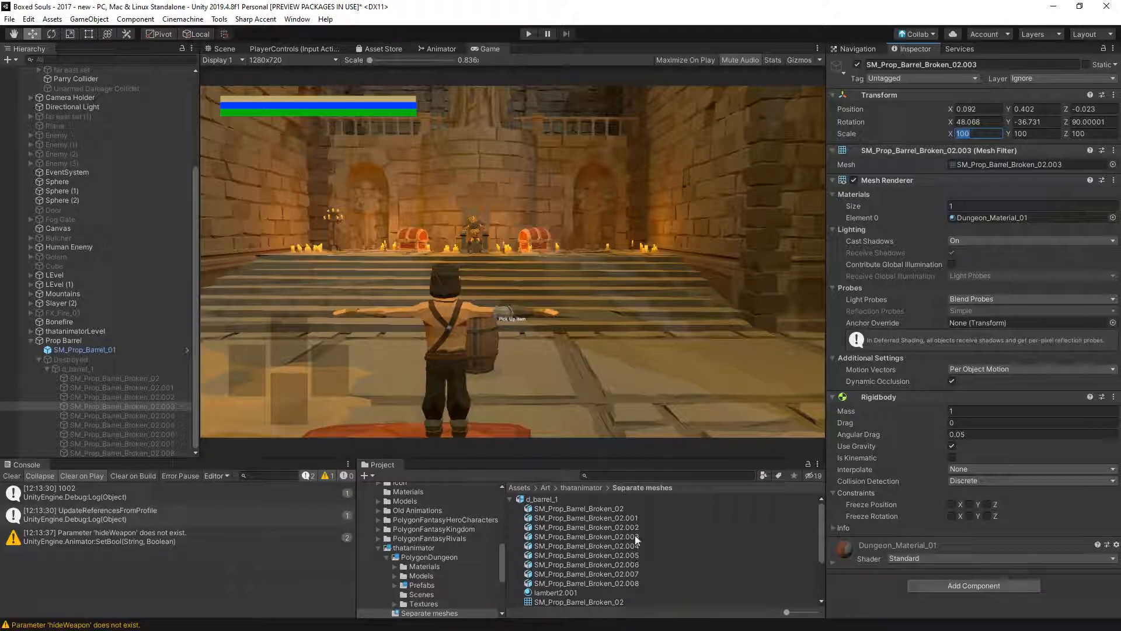
pyautogui.click(118, 378)
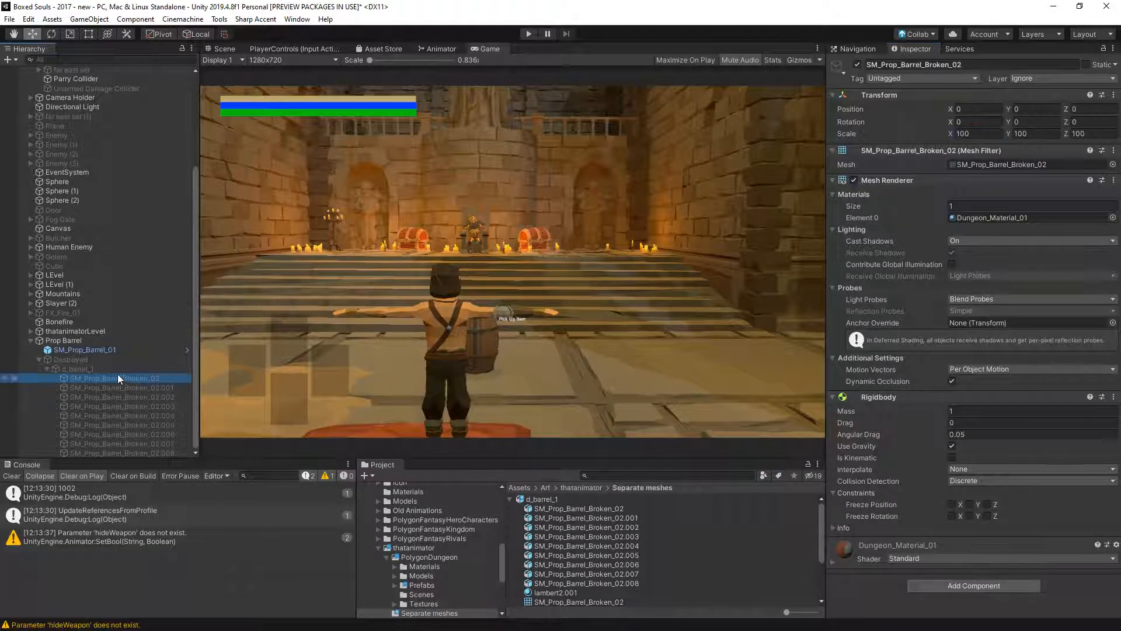
pyautogui.keyDown('shift'); pyautogui.click(147, 453); pyautogui.keyUp('shift')
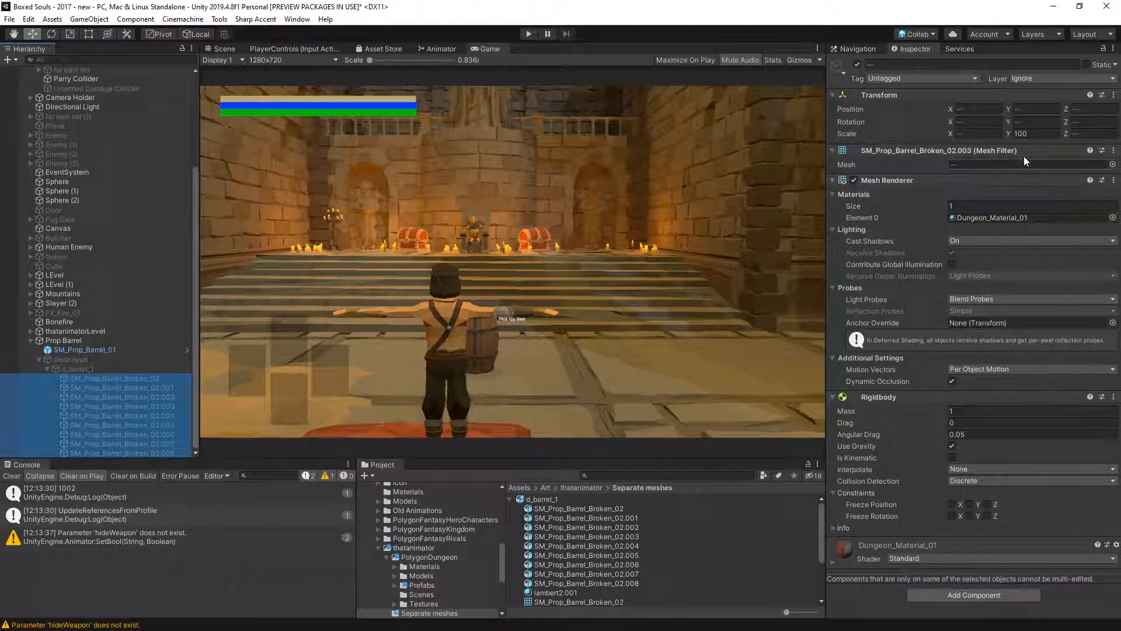
pyautogui.click(93, 370)
pyautogui.click(85, 360)
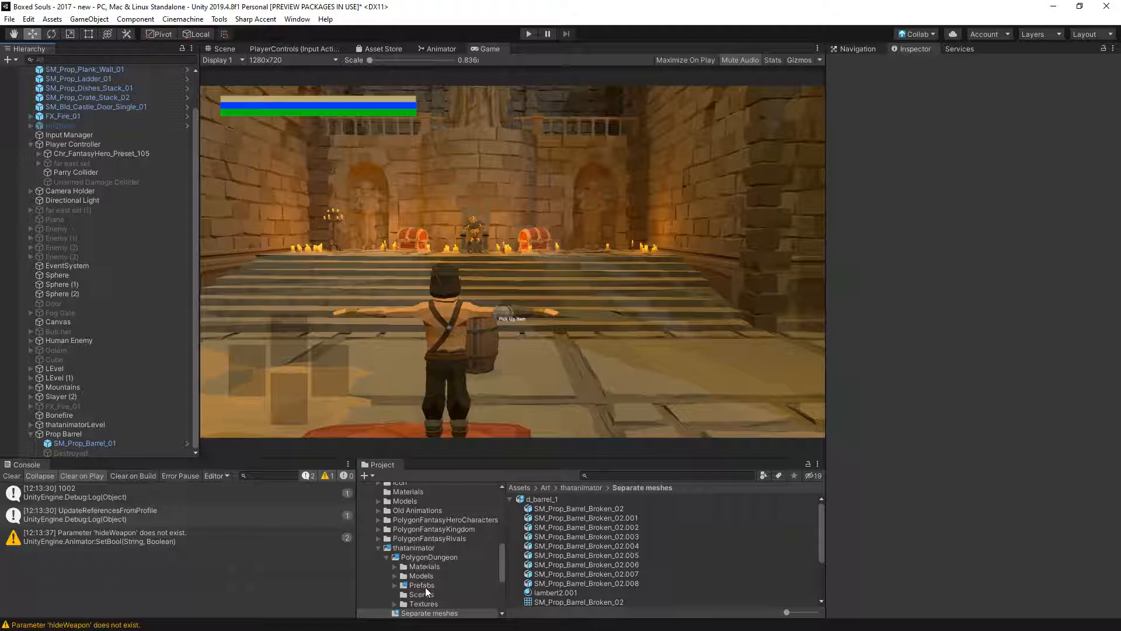
# - Set the Scale Factor to 100 in the d_barrel_1 model's import settings and apply it
pyautogui.click(540, 500)
pyautogui.click(1028, 121)
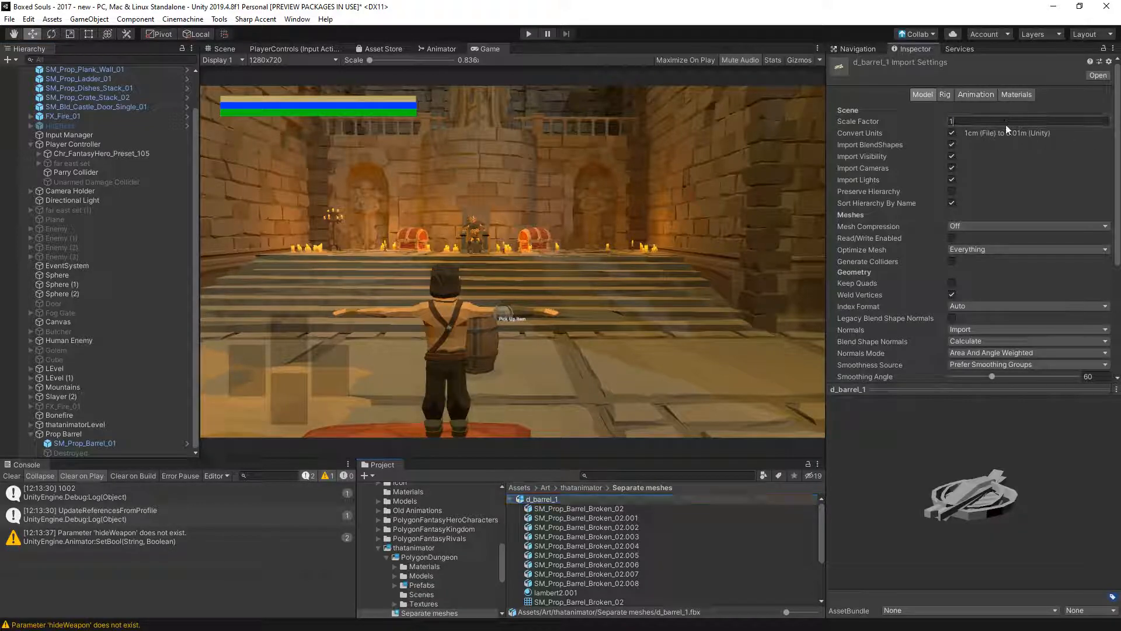
pyautogui.click(958, 133)
pyautogui.scroll(-5, 1016, 234)
pyautogui.click(1090, 256)
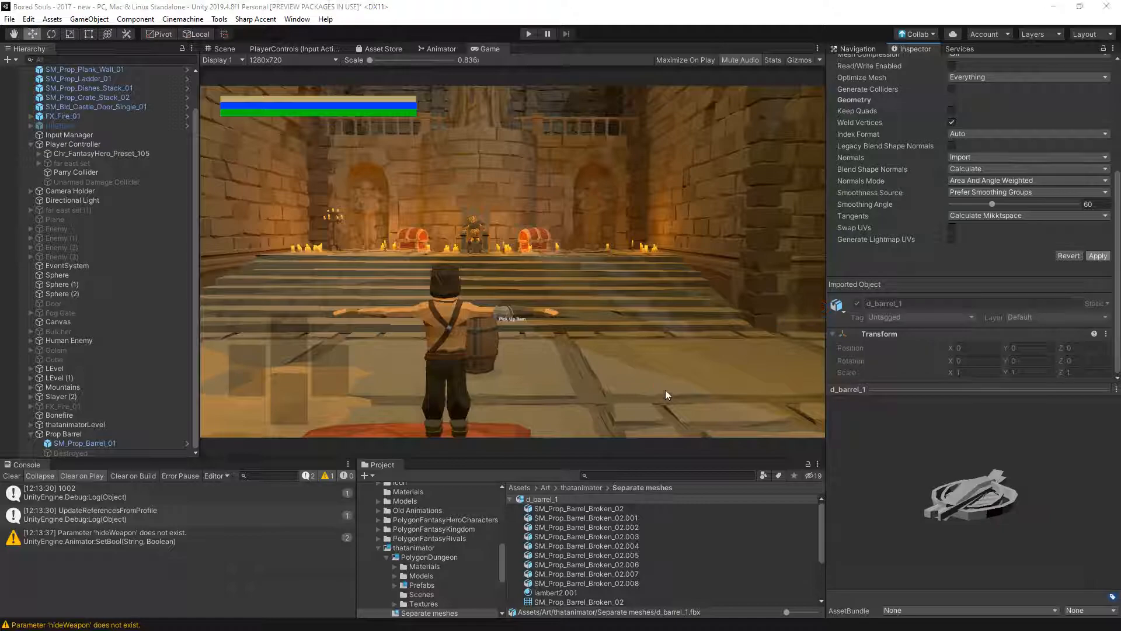
# - Switch to the Scene view and place the d_barrel_1 model on the floor beside the intact barrel
pyautogui.moveTo(548, 389); pyautogui.dragTo(491, 336)
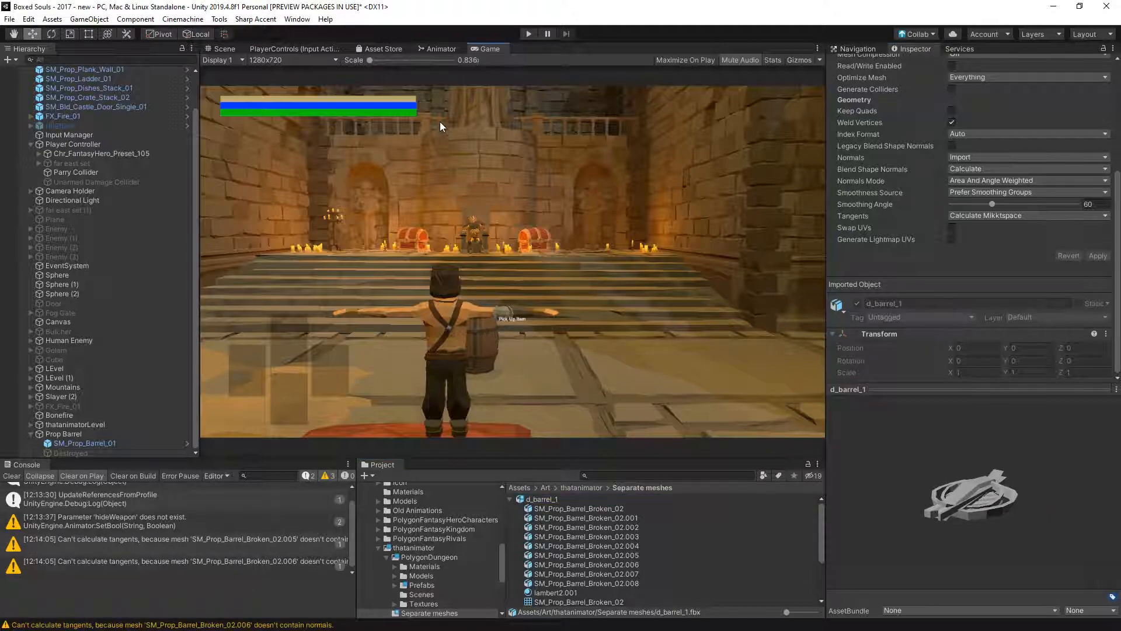
pyautogui.click(225, 59)
pyautogui.click(224, 47)
pyautogui.click(224, 48)
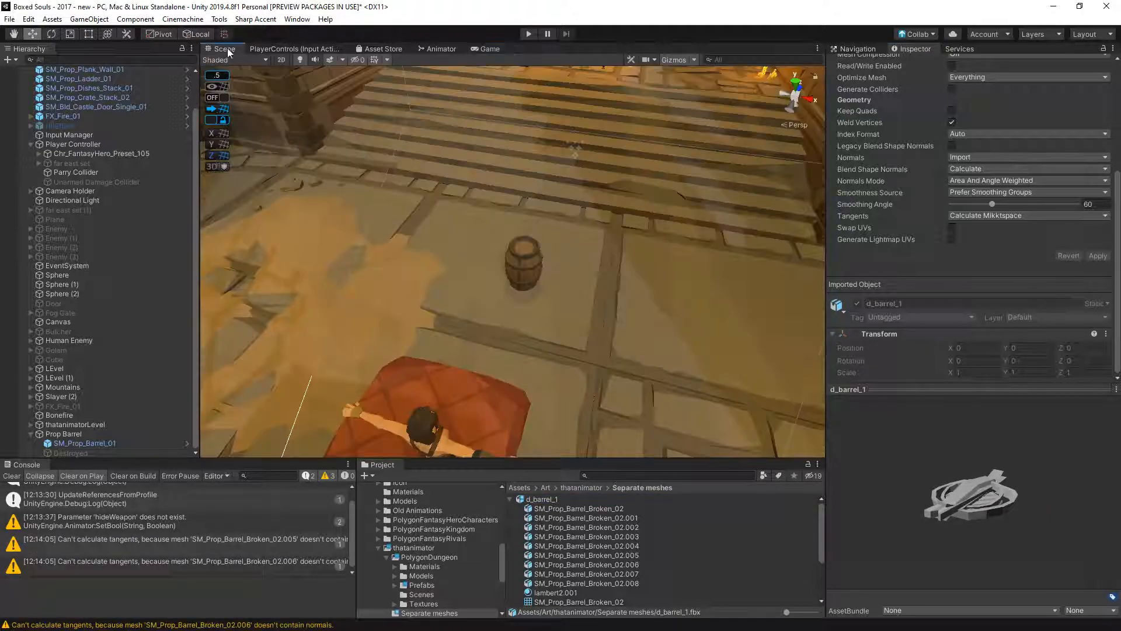
pyautogui.moveTo(542, 502); pyautogui.dragTo(549, 305)
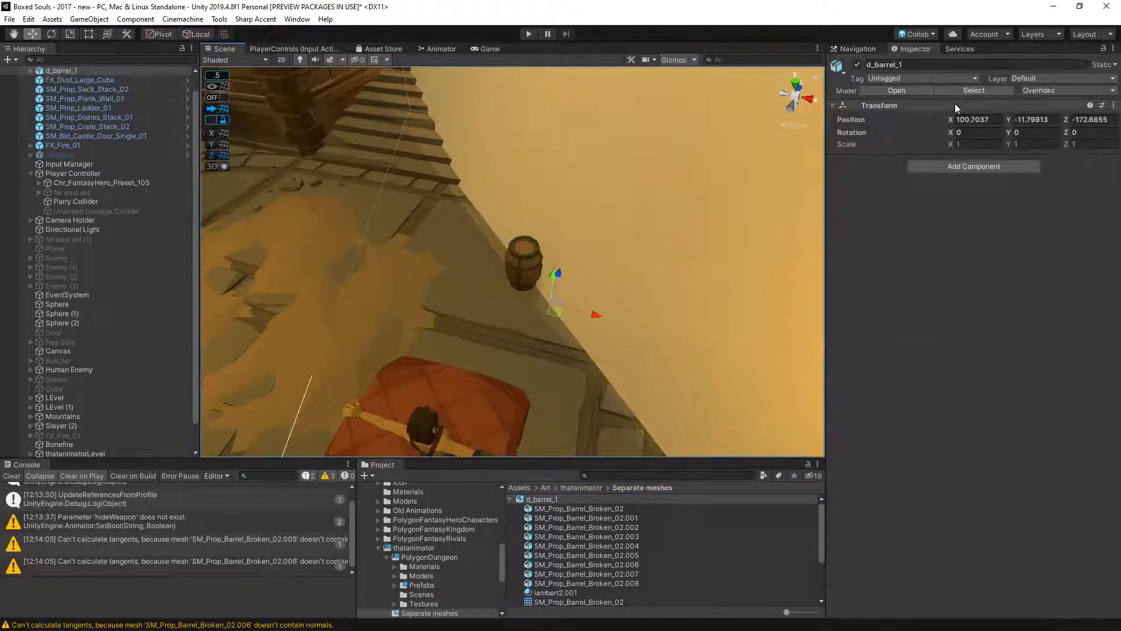
# - Turn off Convert Units in the d_barrel_1 model's import settings and apply the change
pyautogui.click(551, 510)
pyautogui.click(553, 497)
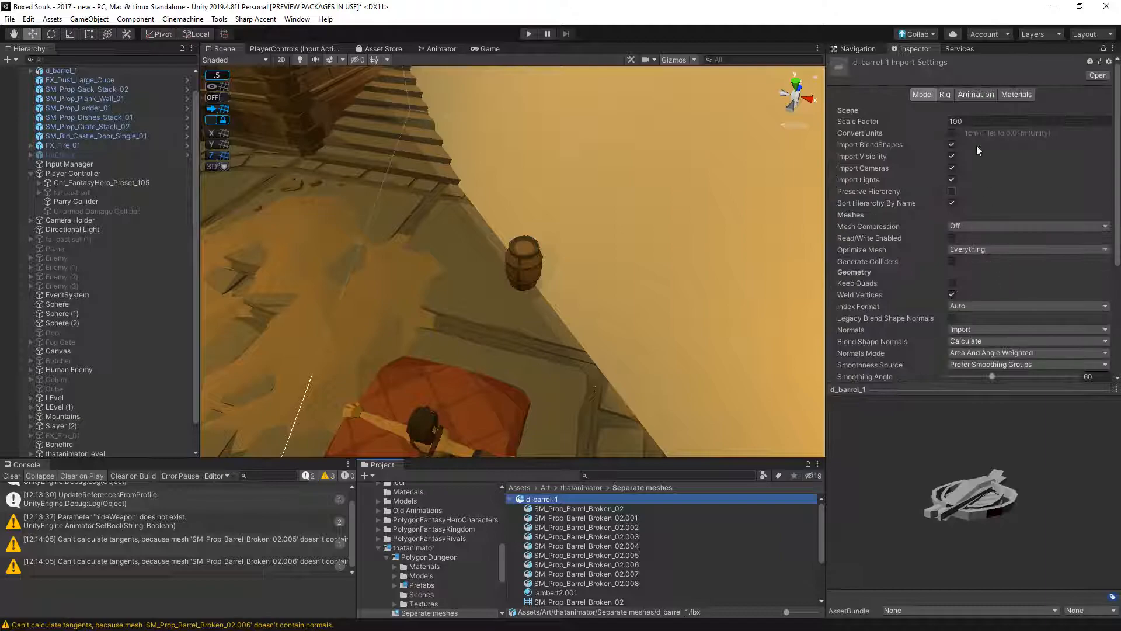
pyautogui.scroll(-5, 993, 234)
pyautogui.click(1098, 256)
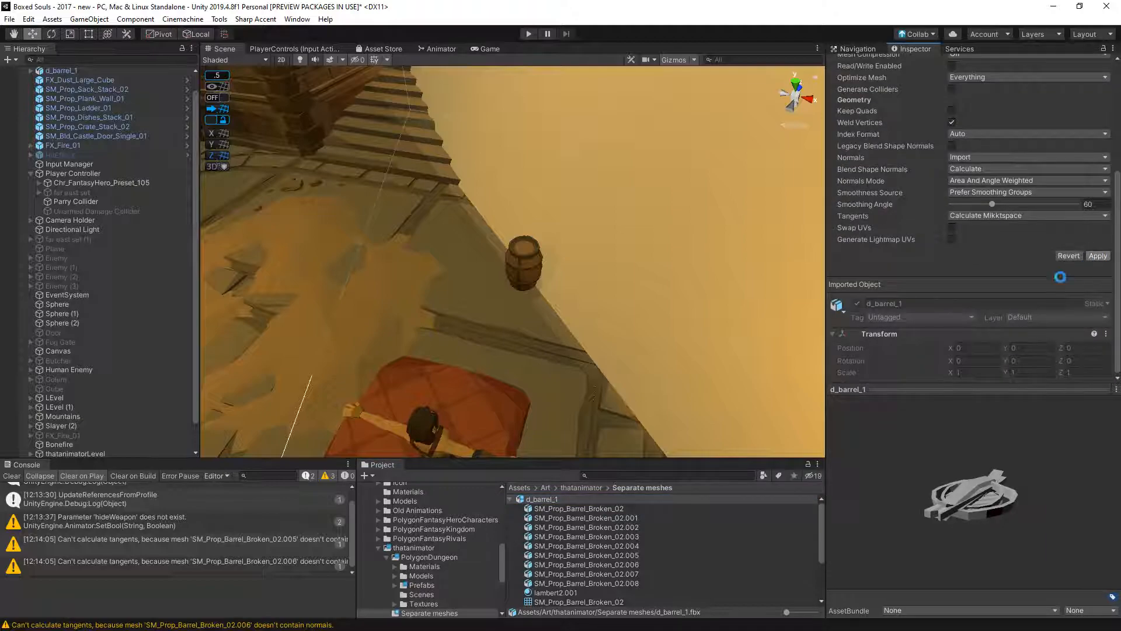
# - Examine the size of the placed model in the scene, and apply a new Scale Factor to d_barrel_1
pyautogui.scroll(-6, 615, 341)
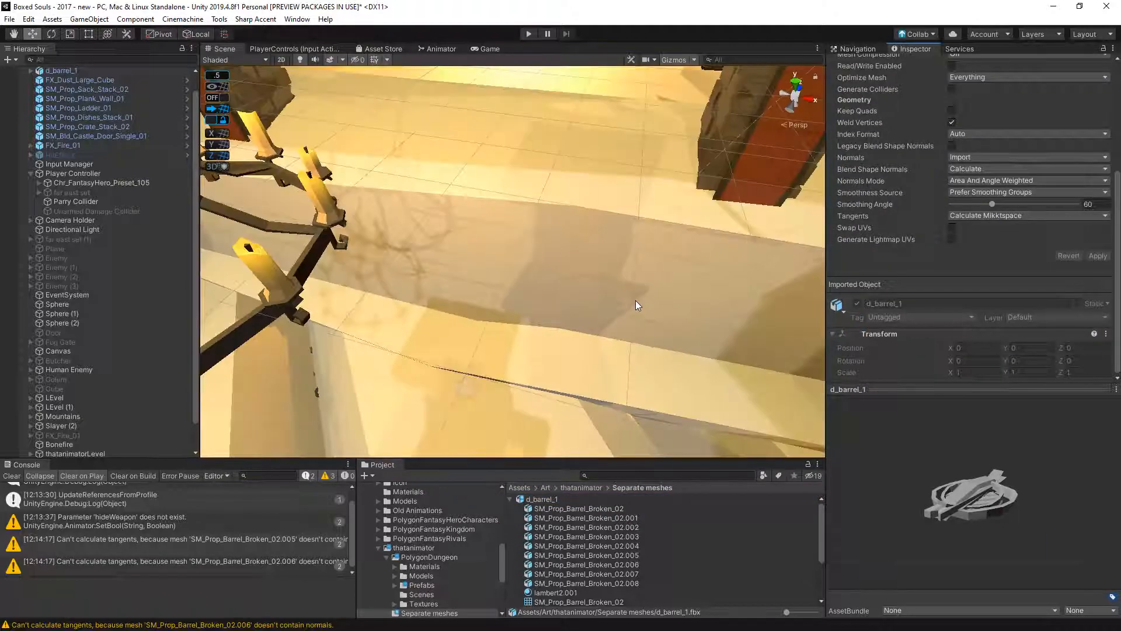
pyautogui.scroll(-5, 636, 300)
pyautogui.scroll(5, 976, 97)
pyautogui.click(969, 121)
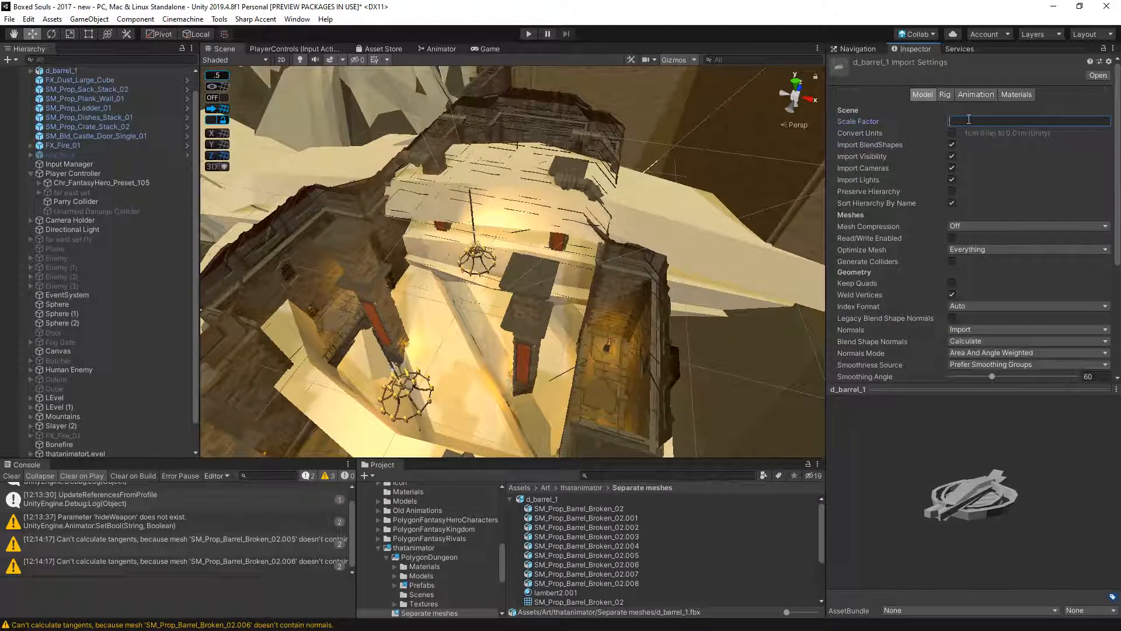
pyautogui.scroll(-5, 1103, 196)
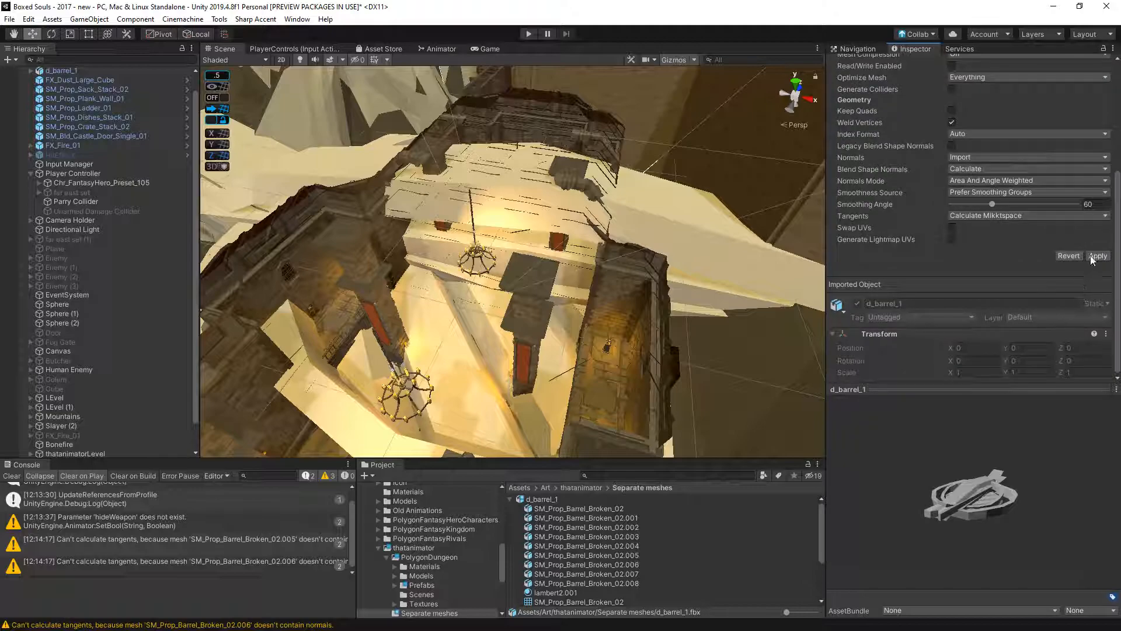
pyautogui.click(1098, 255)
# - Compare the size of the reimported d_barrel_1 pieces with the intact barrel and inspect the Destroyed object
pyautogui.scroll(10, 523, 332)
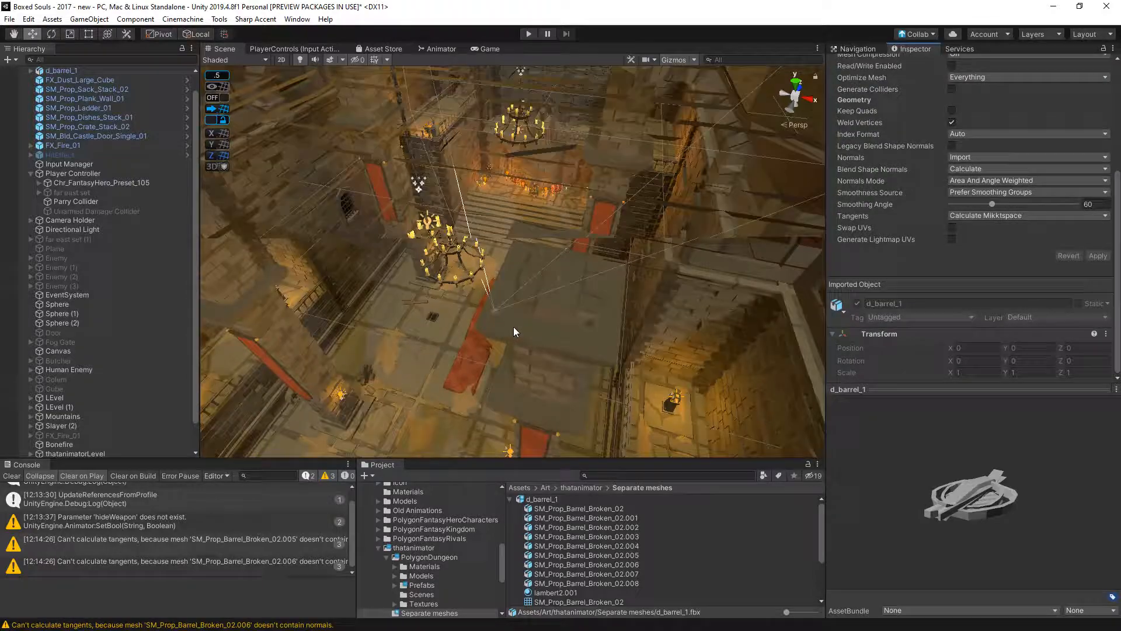
pyautogui.moveTo(507, 331); pyautogui.dragTo(471, 321, button='middle')
pyautogui.scroll(-3, 124, 429)
pyautogui.click(60, 451)
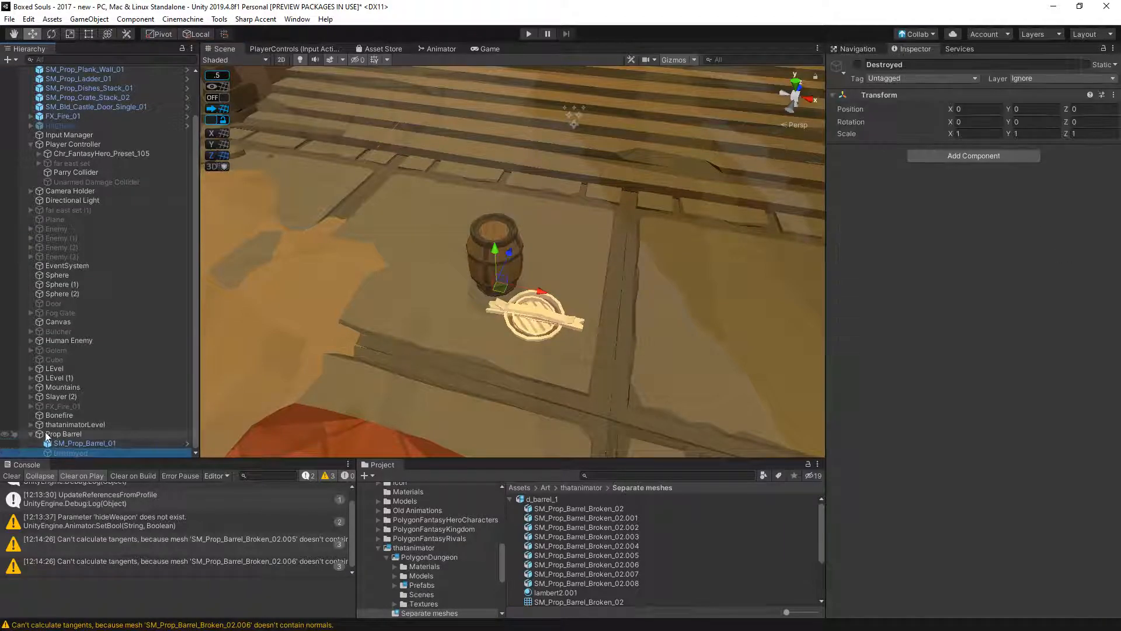
pyautogui.click(55, 415)
# - Move the placed d_barrel_1 in the hierarchy to directly above Prop Barrel, undoing an accidental move of Sphere
pyautogui.click(528, 304)
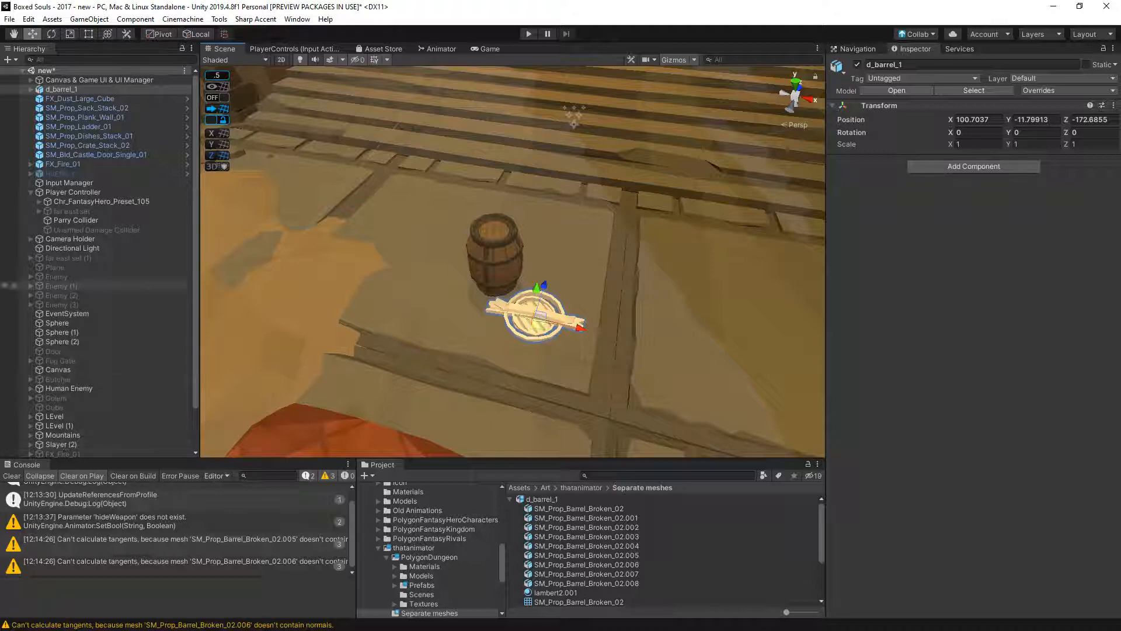
pyautogui.moveTo(119, 323); pyautogui.dragTo(89, 449)
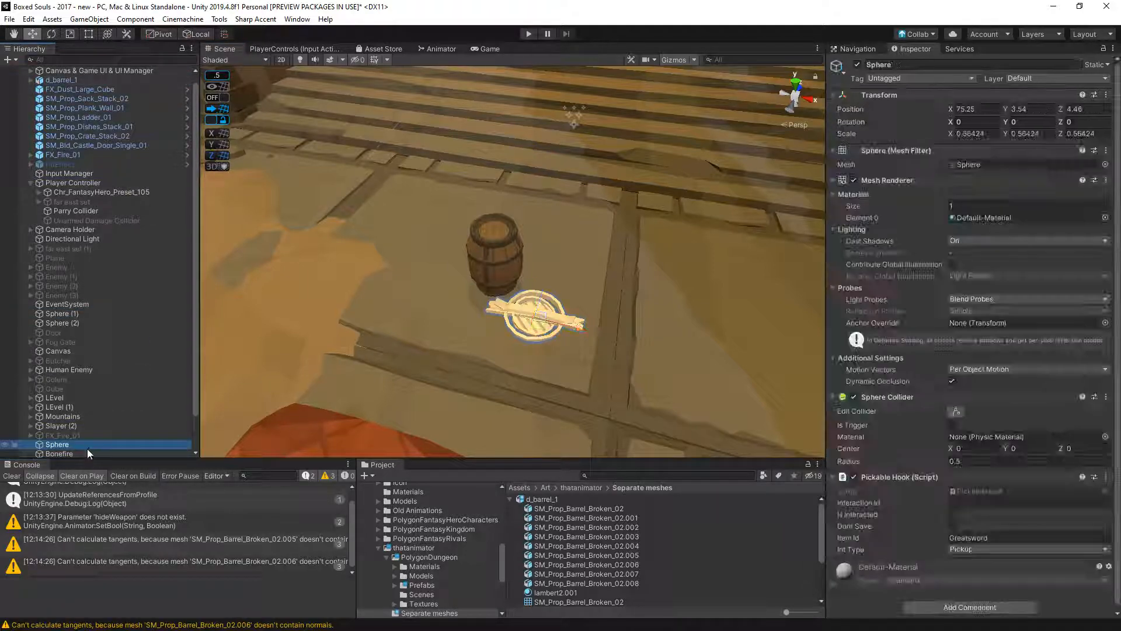
pyautogui.hotkey('ctrl', 'z')
pyautogui.scroll(1, 105, 245)
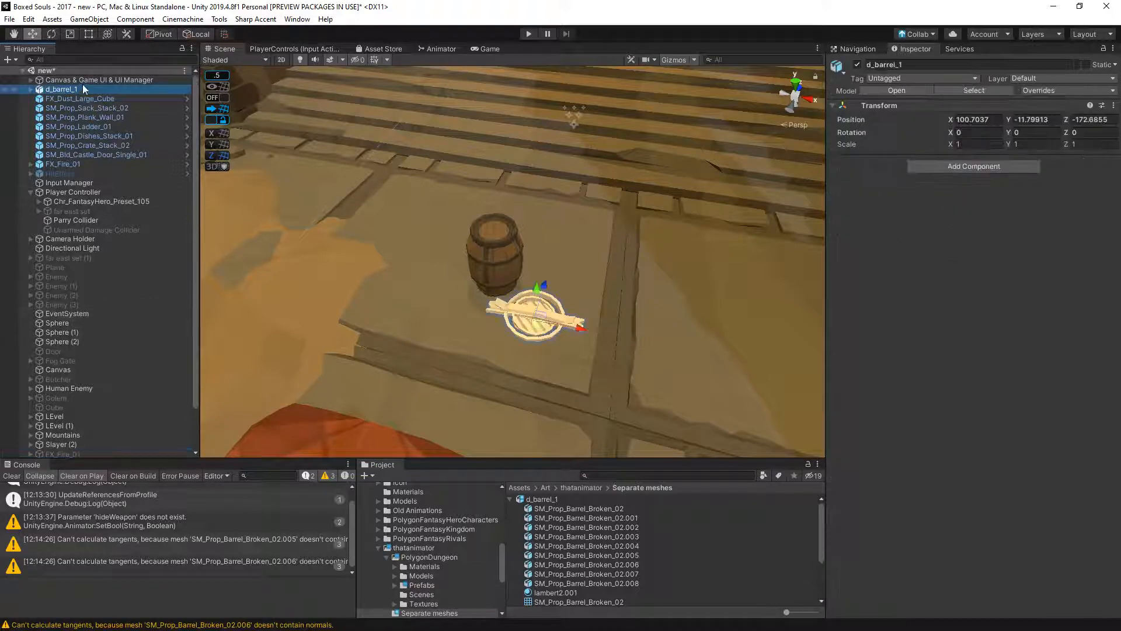
pyautogui.moveTo(58, 88); pyautogui.dragTo(73, 431)
# - Expand the placed d_barrel_1 and check the Transform scale of its first piece, SM_Prop_Barrel_Broken_02
pyautogui.click(31, 424)
pyautogui.click(82, 434)
pyautogui.scroll(-3, 83, 439)
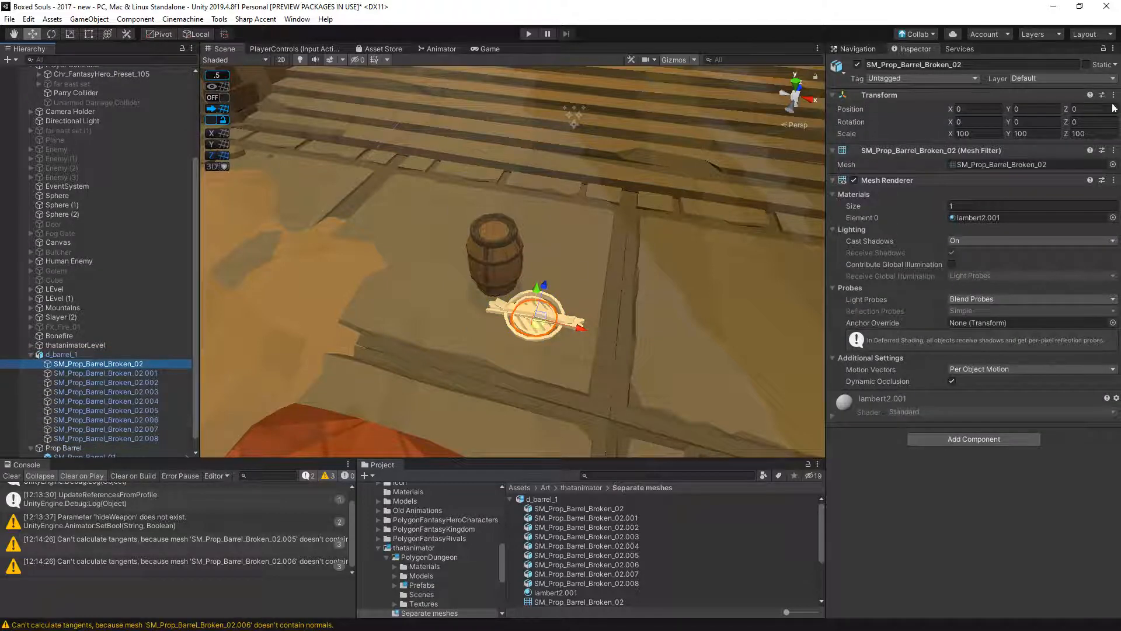
pyautogui.click(974, 133)
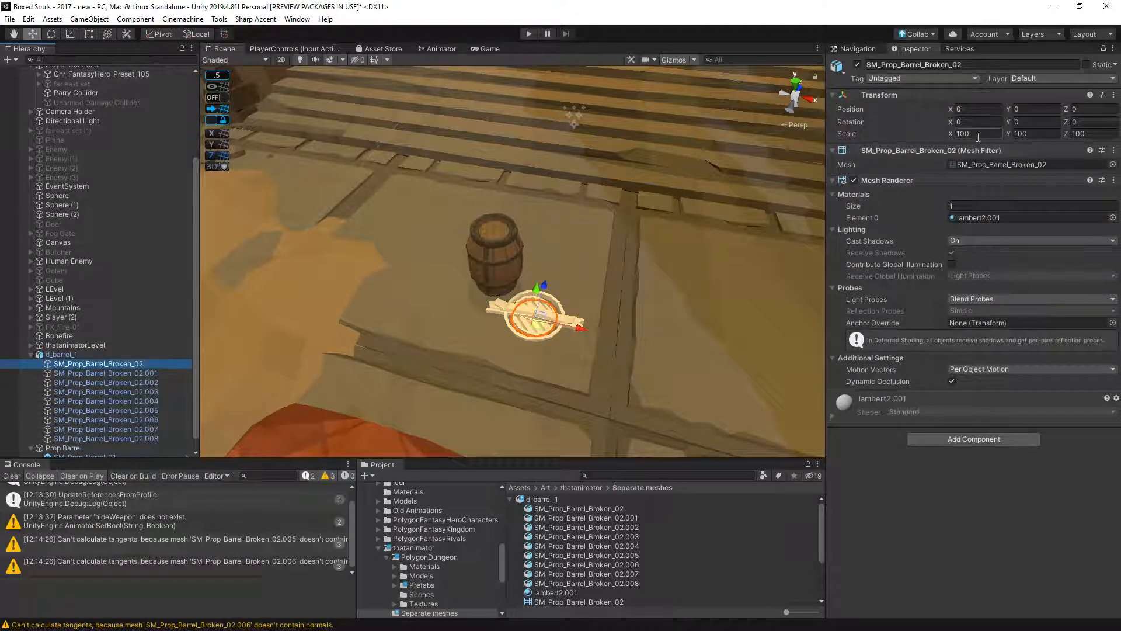
# - Check the Transform scale of the further d_barrel_1 pieces, including SM_Prop_Barrel_Broken_02.003 and .004
pyautogui.click(129, 375)
pyautogui.click(134, 391)
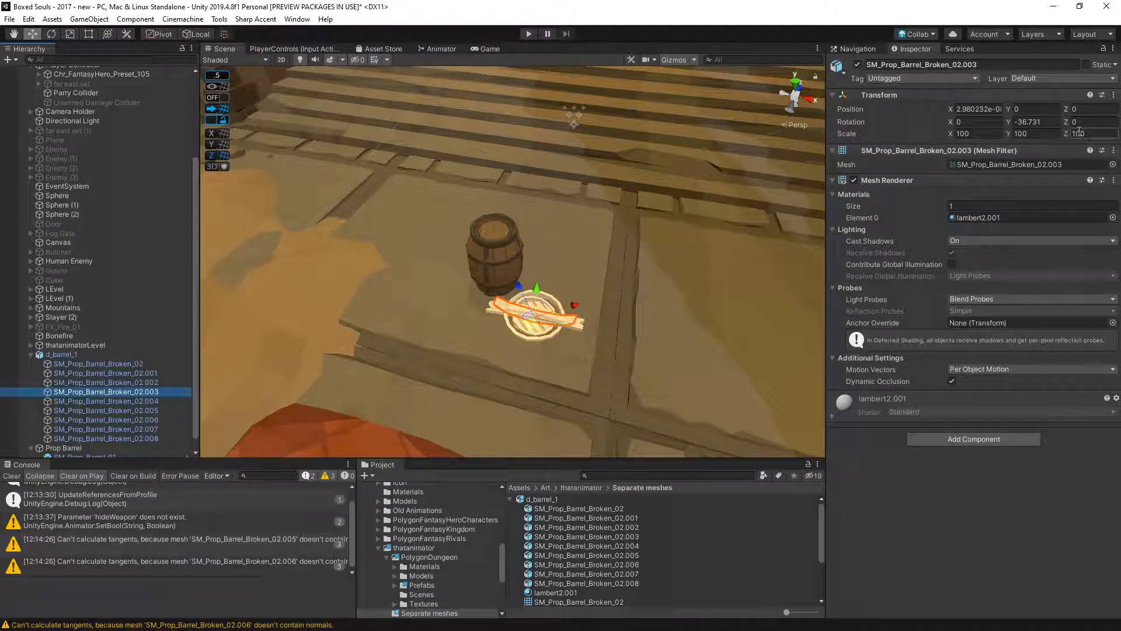
pyautogui.click(142, 399)
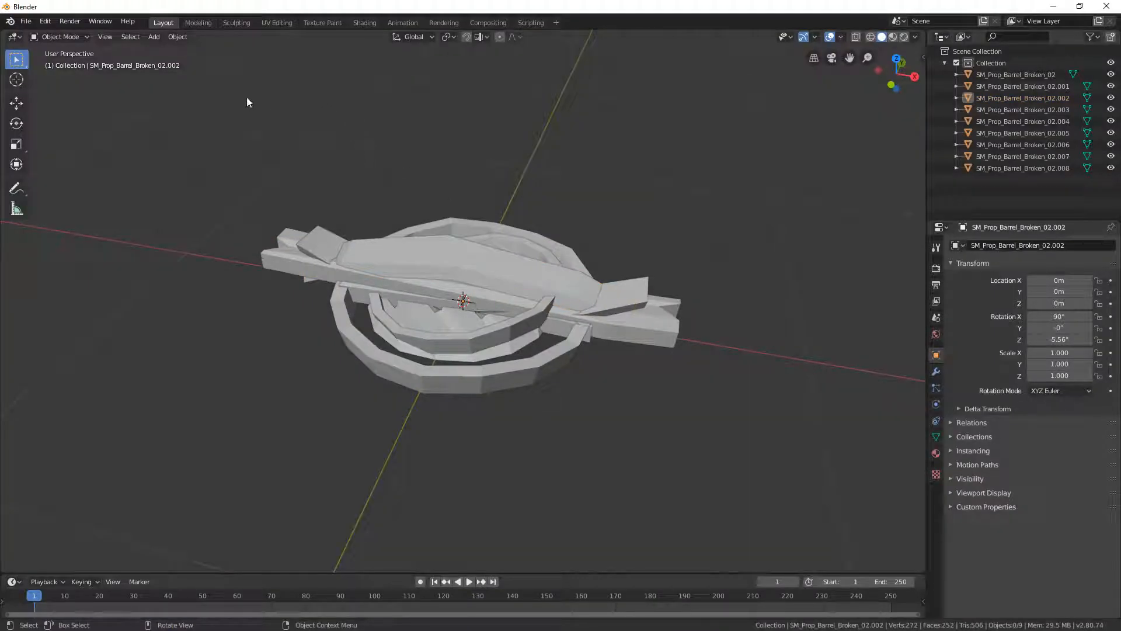
# - Switch to Blender, select the barrel pieces together and clear their origin
pyautogui.moveTo(247, 103); pyautogui.dragTo(727, 411)
pyautogui.click(177, 36)
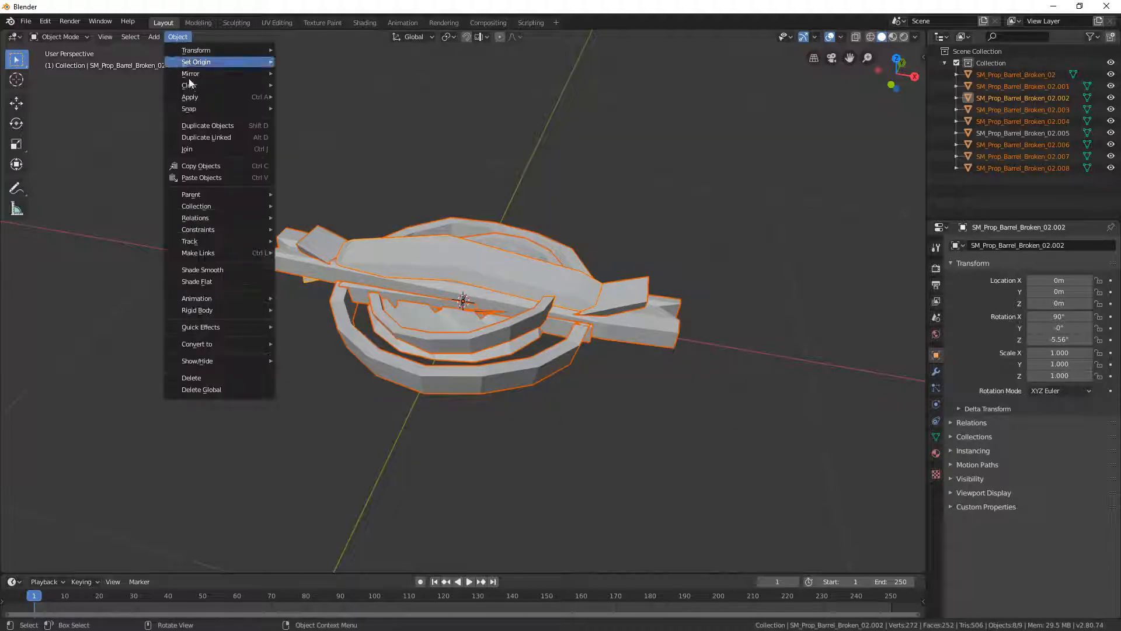
pyautogui.moveTo(208, 53)
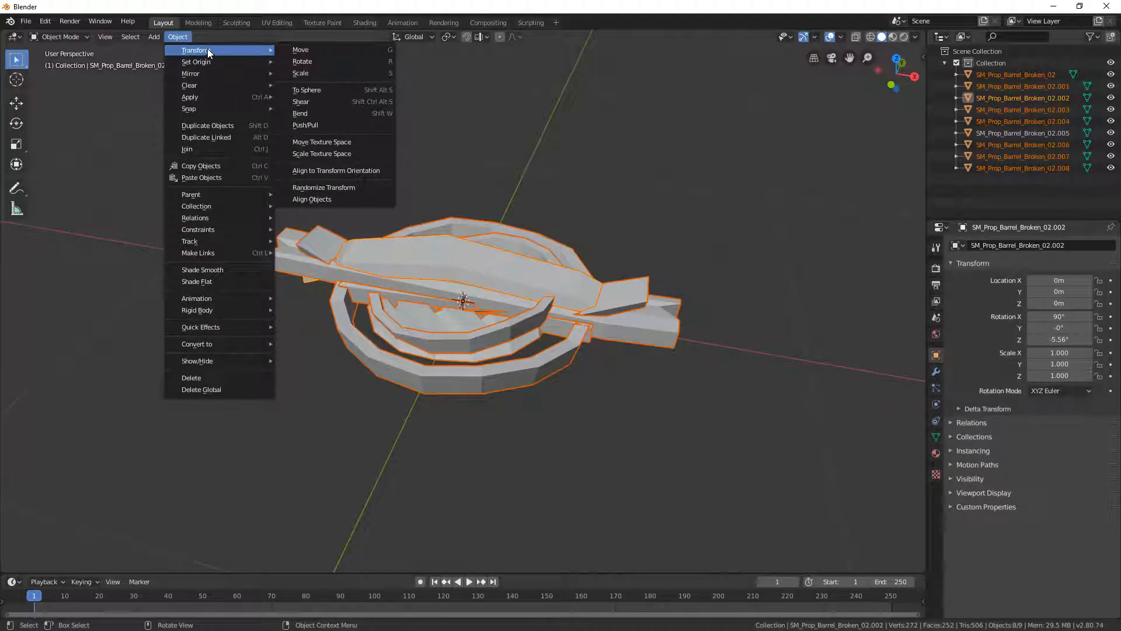
pyautogui.moveTo(204, 77)
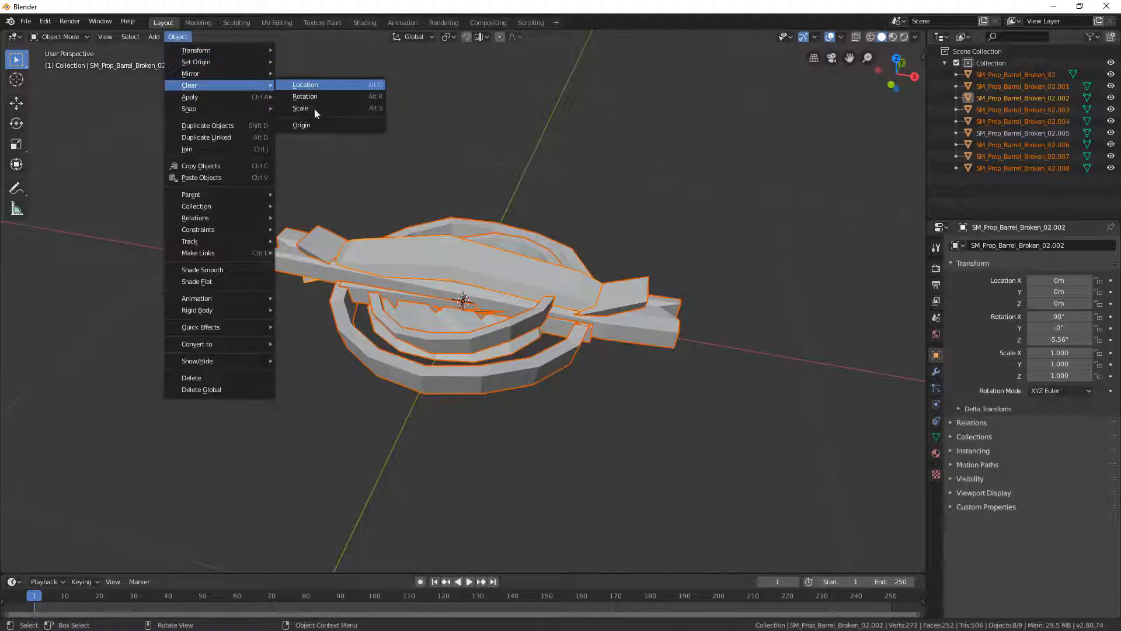
pyautogui.click(313, 126)
# - Try moving SM_Prop_Barrel_Broken_02.002, cancel the move, and check the transforms of pieces .002 and .007
pyautogui.click(496, 252)
pyautogui.press('g')
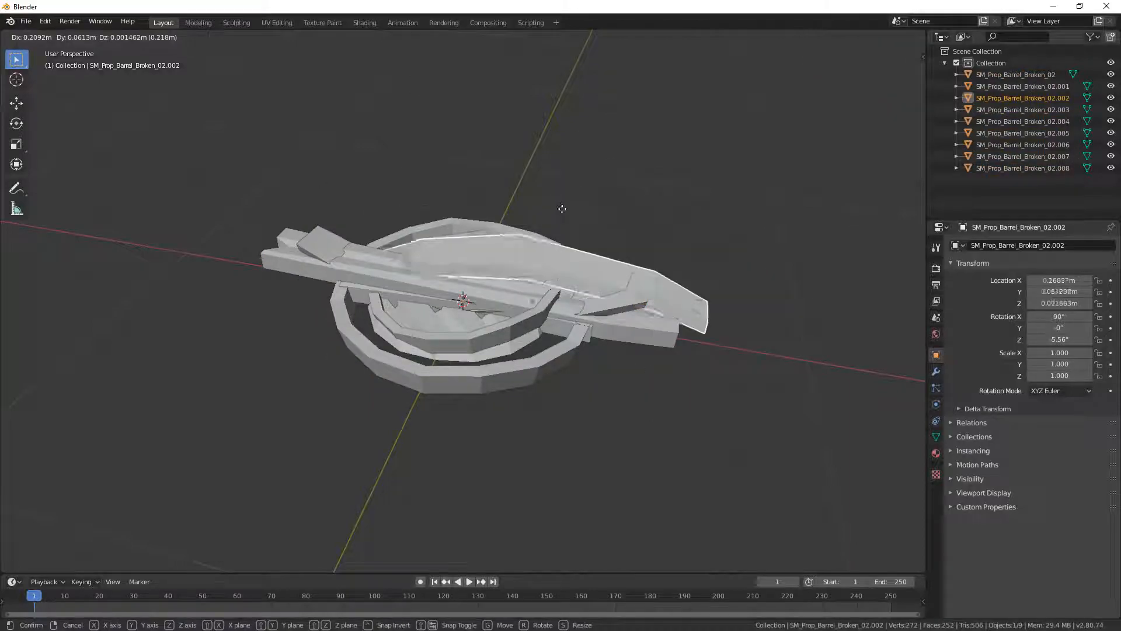
pyautogui.rightClick(562, 209)
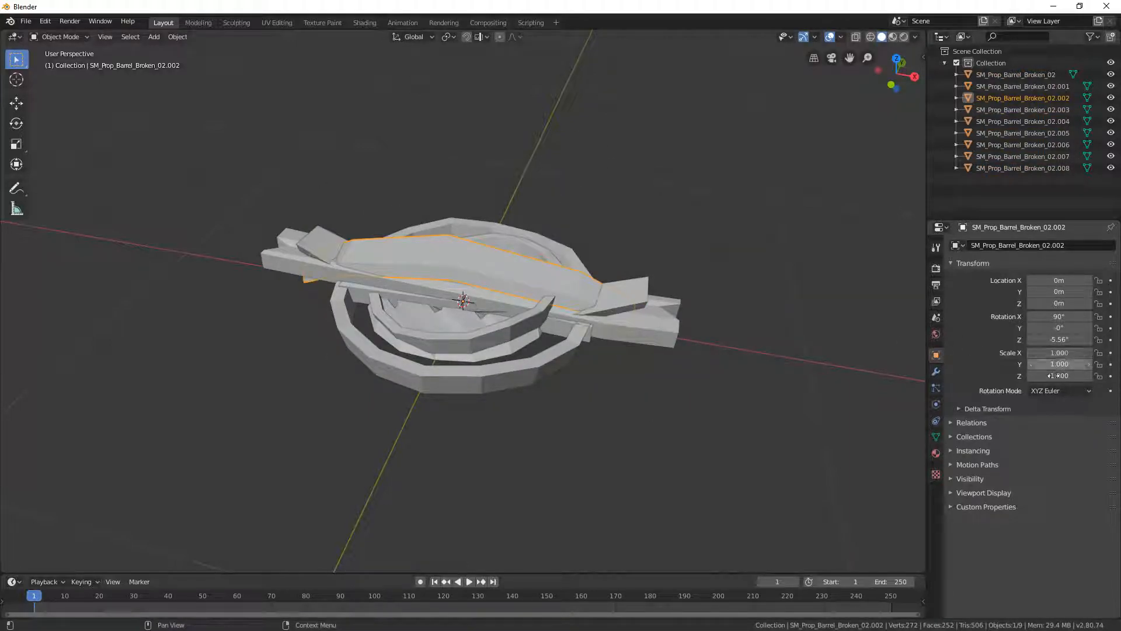
pyautogui.click(470, 302)
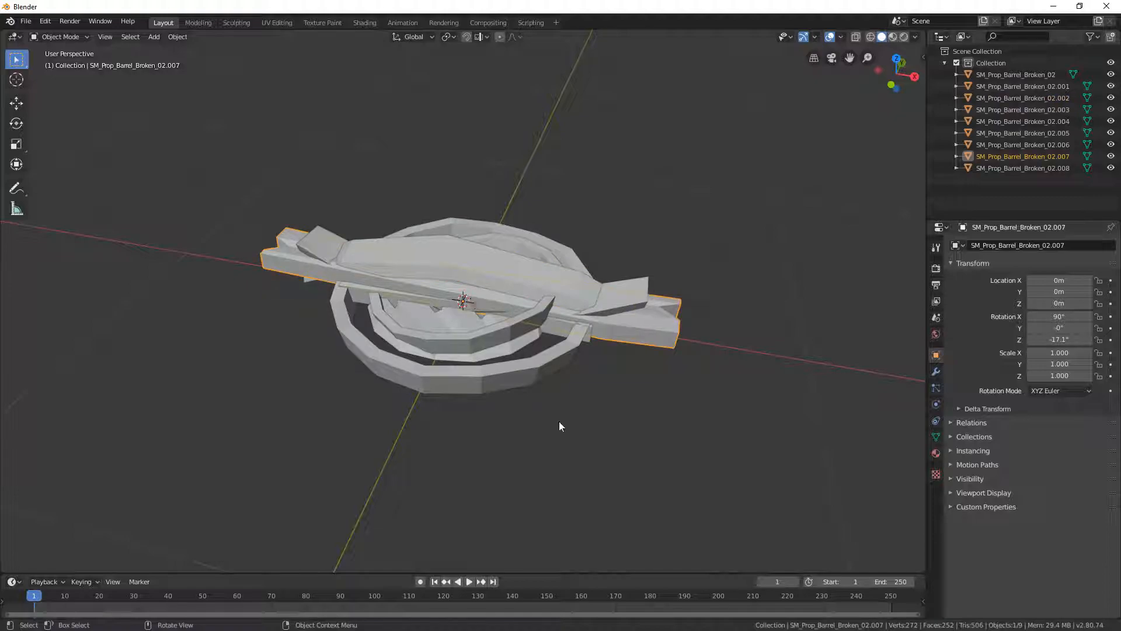
pyautogui.click(474, 274)
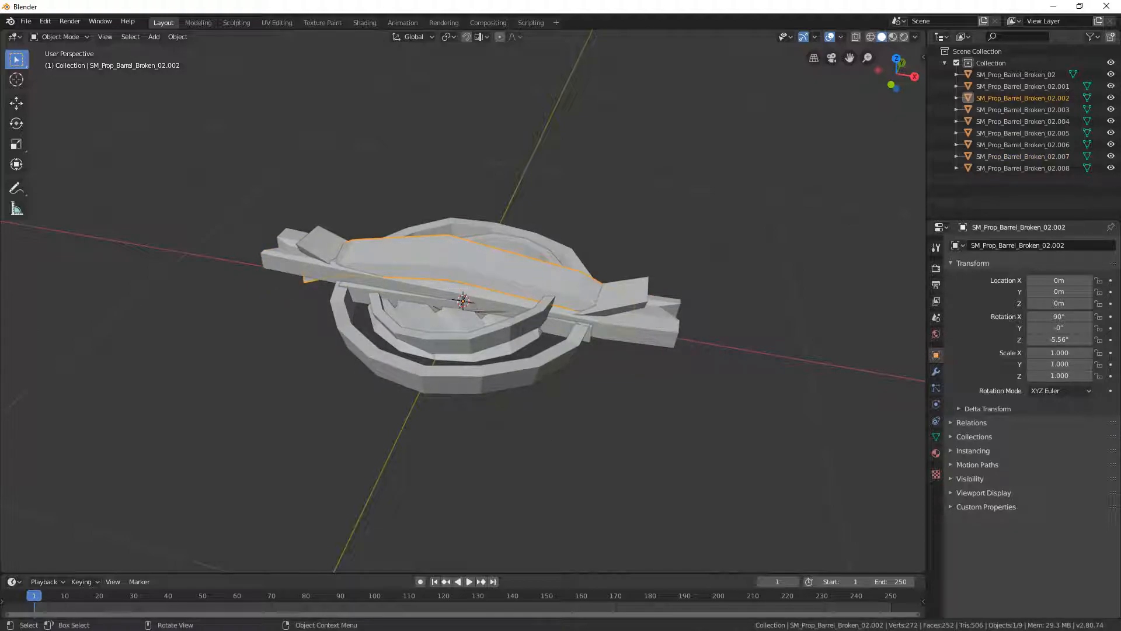
# - Select the barrel pieces together again and apply their Rotation & Scale
pyautogui.moveTo(203, 129); pyautogui.dragTo(730, 484)
pyautogui.click(177, 37)
pyautogui.moveTo(212, 97)
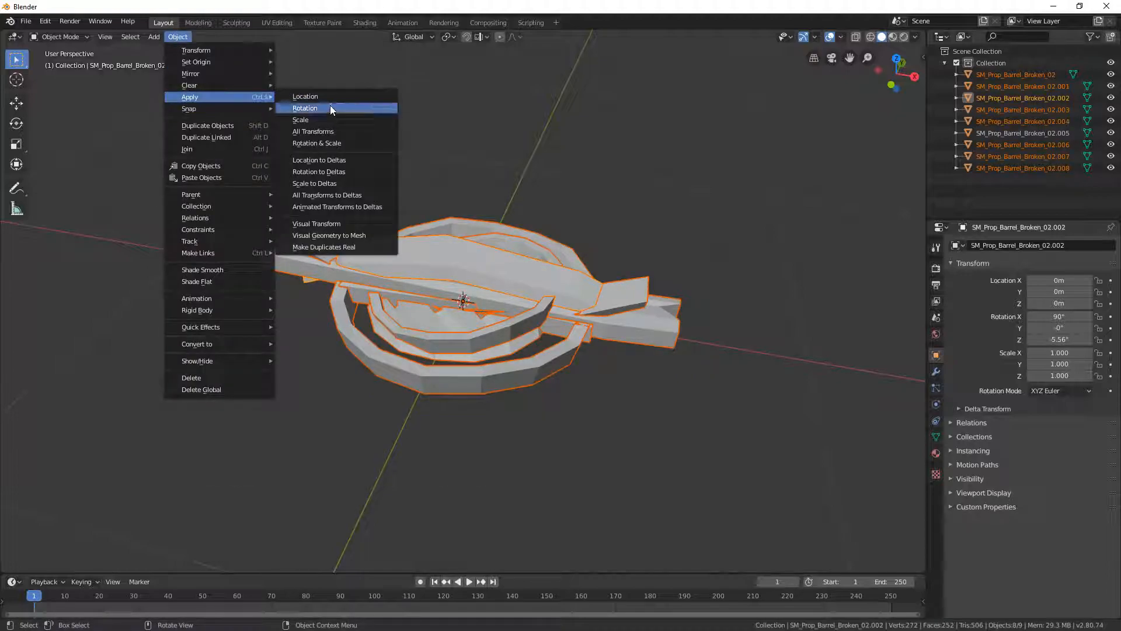
pyautogui.click(345, 150)
pyautogui.click(587, 175)
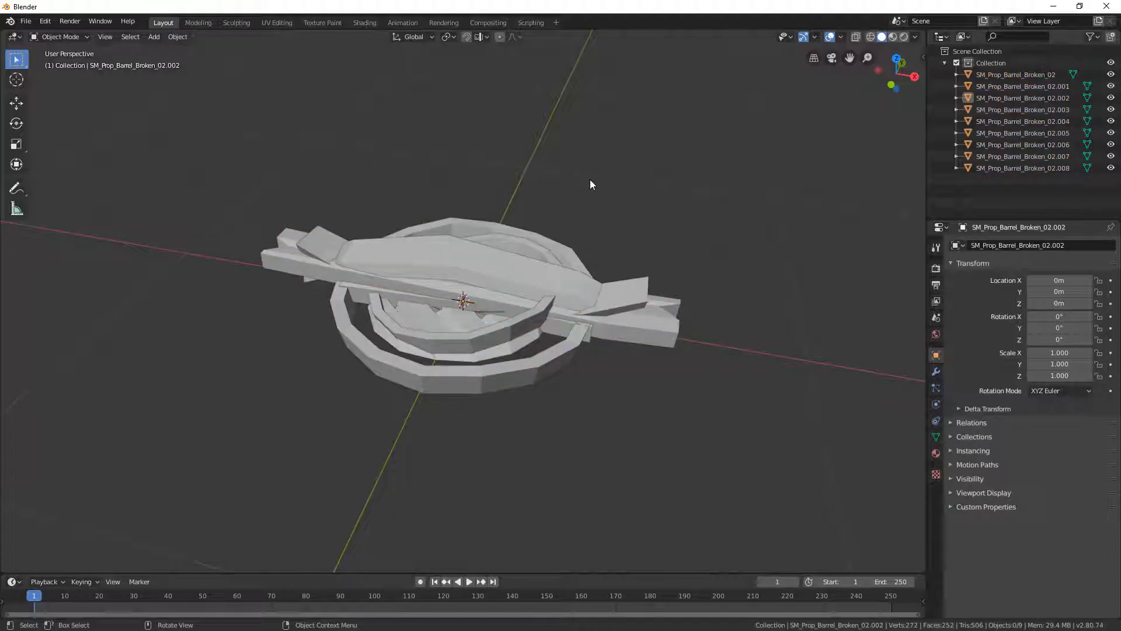
# - Check the transforms of individual barrel pieces after applying the rotation and scale
pyautogui.click(490, 278)
pyautogui.click(500, 337)
pyautogui.click(507, 350)
pyautogui.click(523, 370)
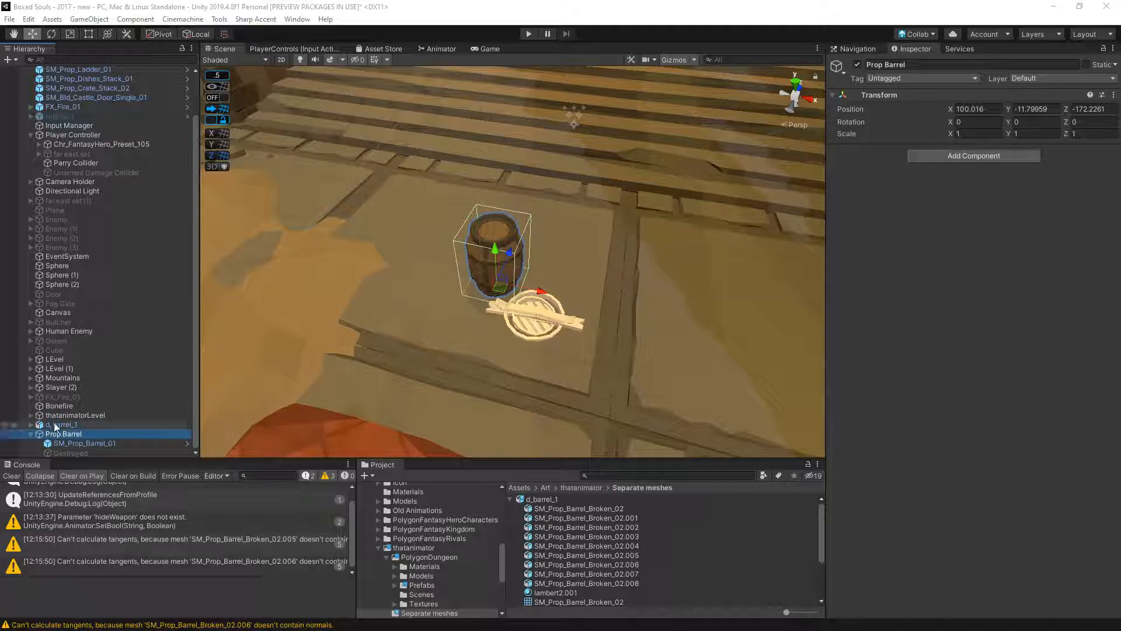
# - Switch to Unity and completely unpack the prefab of the placed d_barrel_1
pyautogui.click(64, 425)
pyautogui.rightClick(86, 427)
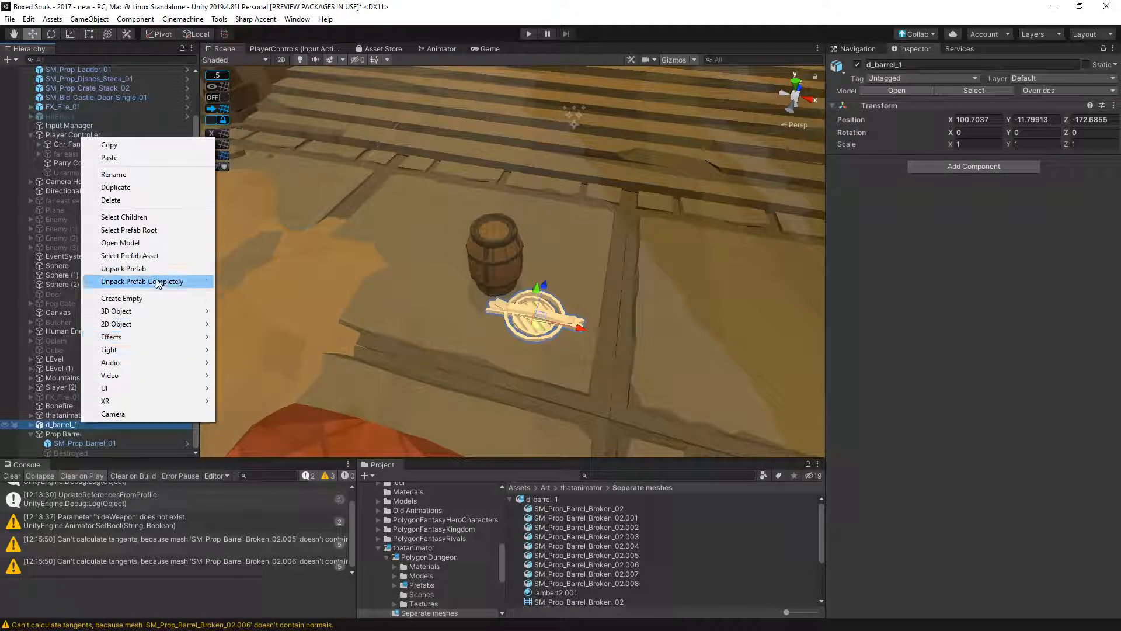
pyautogui.click(123, 282)
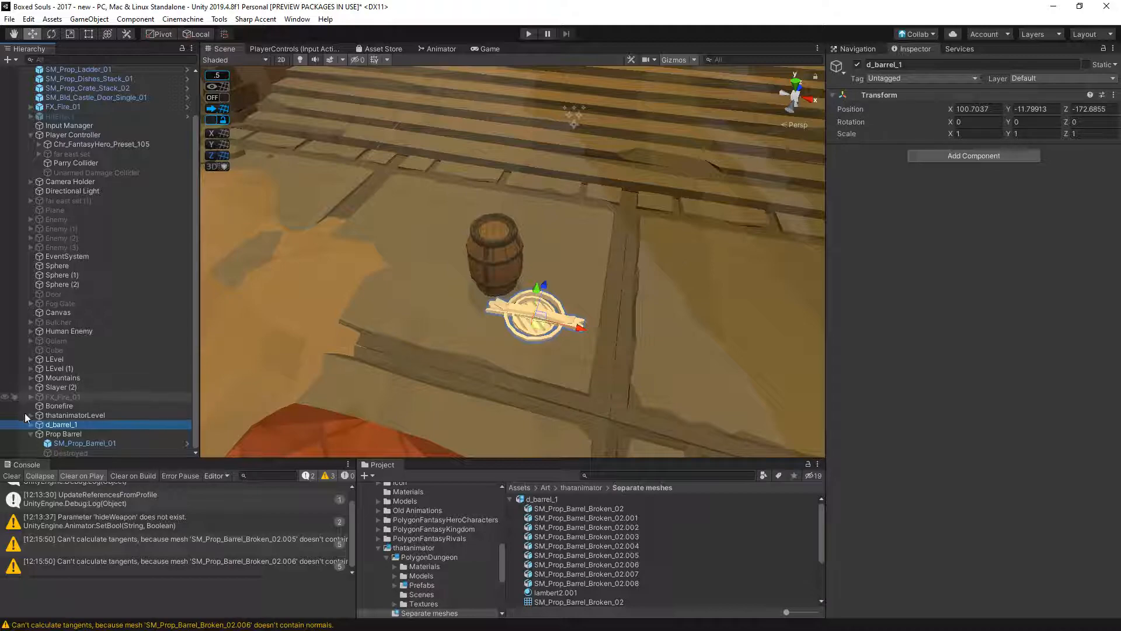
# - Add a Box Collider and a Rigidbody to the d_barrel_1 parent object
pyautogui.click(991, 157)
pyautogui.write('bo')
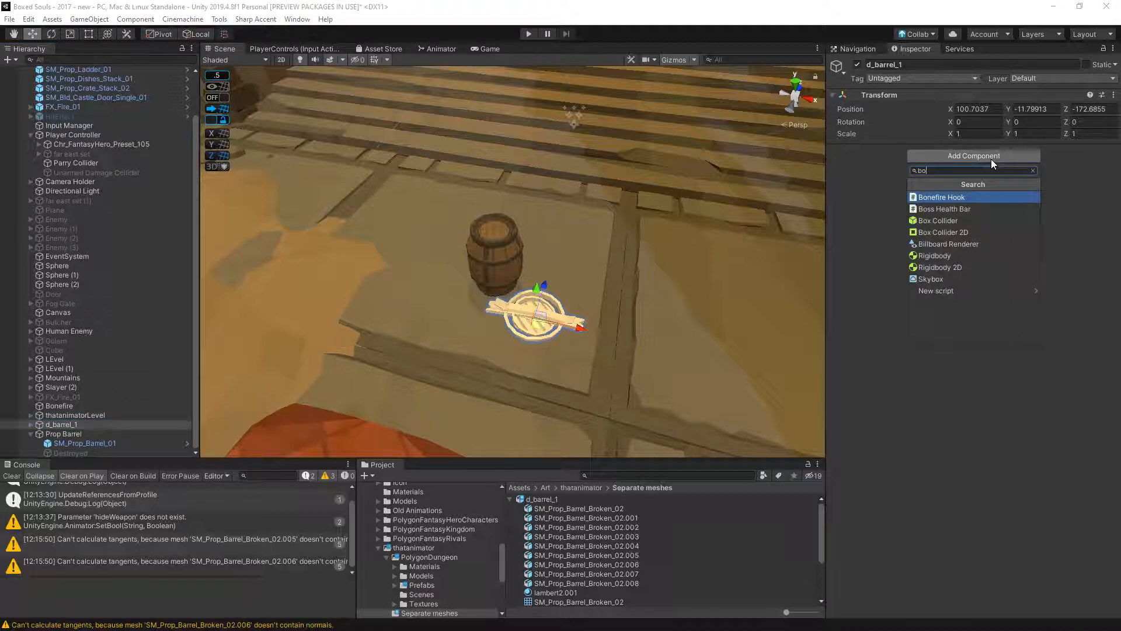
pyautogui.press('Down')
pyautogui.press('Down')
pyautogui.press('Return')
pyautogui.click(965, 237)
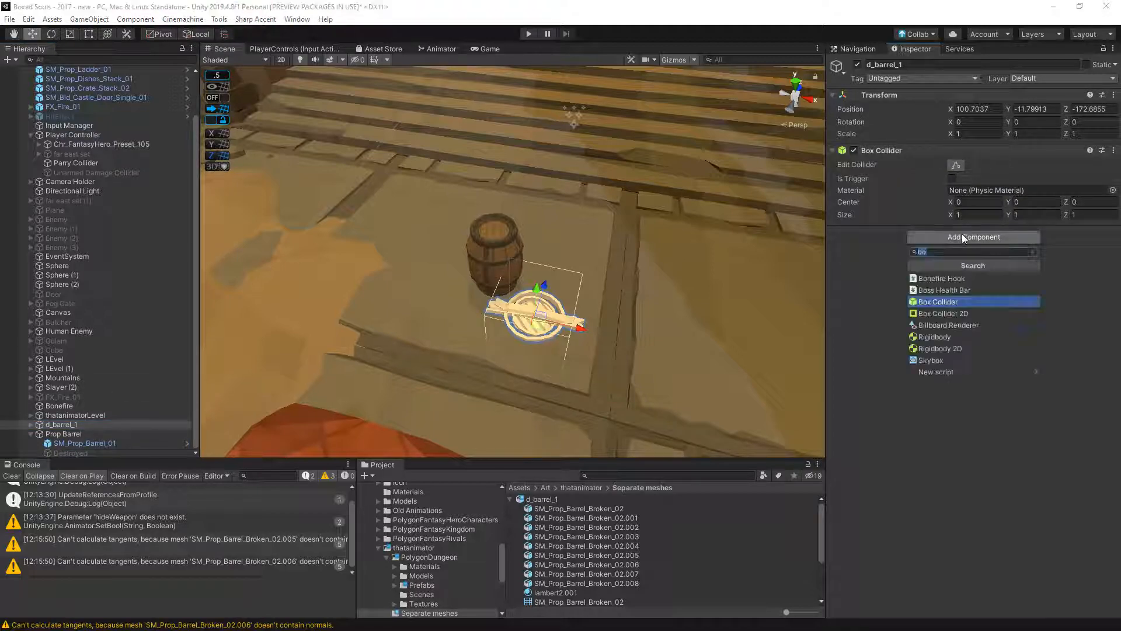
pyautogui.write('rig')
pyautogui.press('Return')
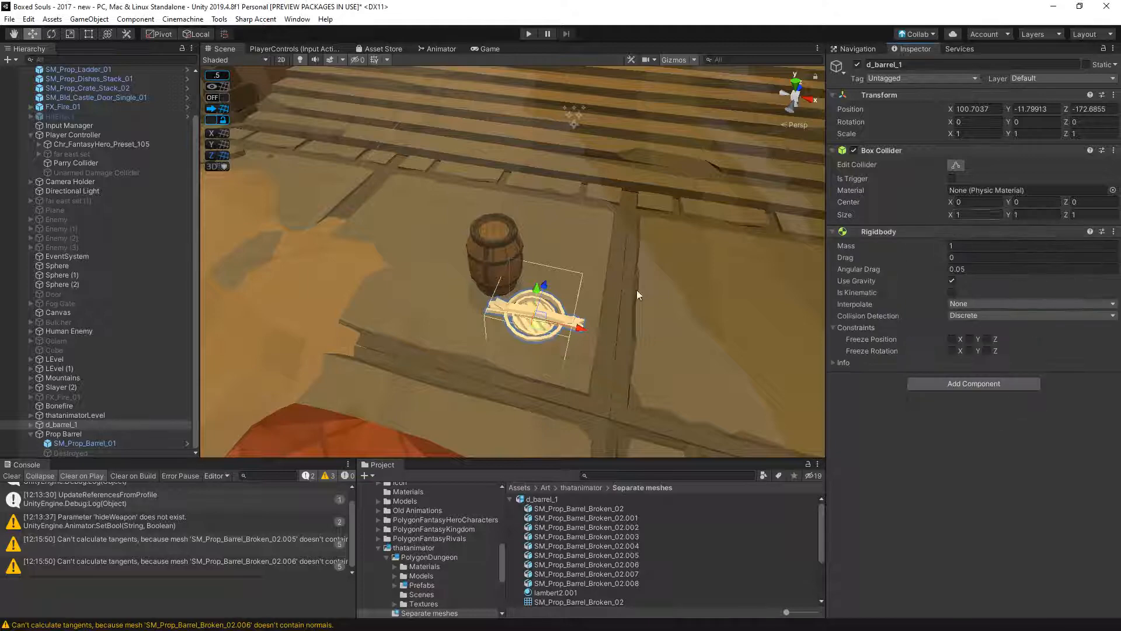
# - Parent d_barrel_1 to Destroyed and move it over the intact barrel, to about X 0.038, Y 0.858, Z 0.009
pyautogui.moveTo(65, 444)
pyautogui.mouseDown()
pyautogui.moveTo(80, 446)
pyautogui.moveTo(65, 453)
pyautogui.mouseUp()
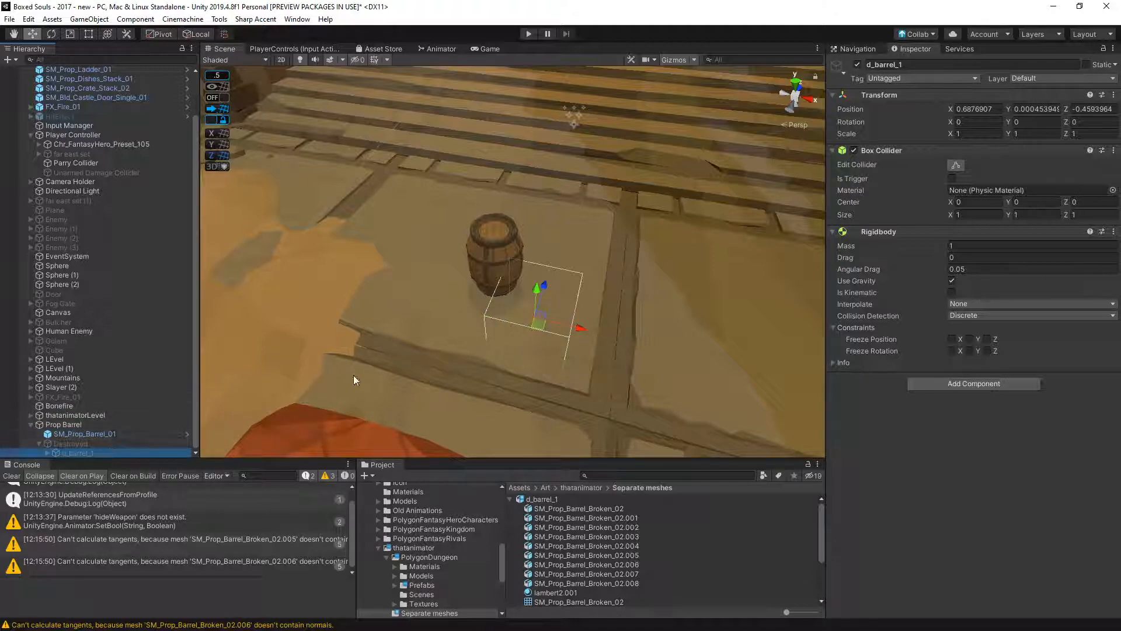
pyautogui.moveTo(545, 327); pyautogui.dragTo(528, 320)
pyautogui.moveTo(503, 279); pyautogui.dragTo(494, 203)
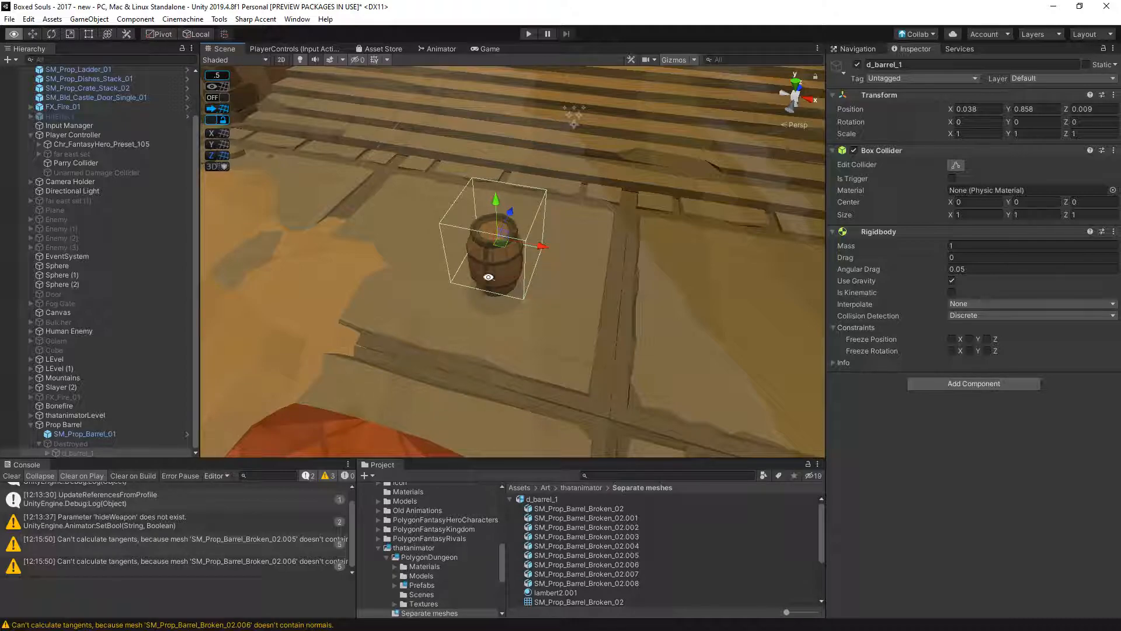
# - Check the alignment with the intact barrel in the scene, then run a playtest and stop it
pyautogui.keyDown('alt'); pyautogui.moveTo(488, 277); pyautogui.dragTo(464, 51); pyautogui.keyUp('alt')
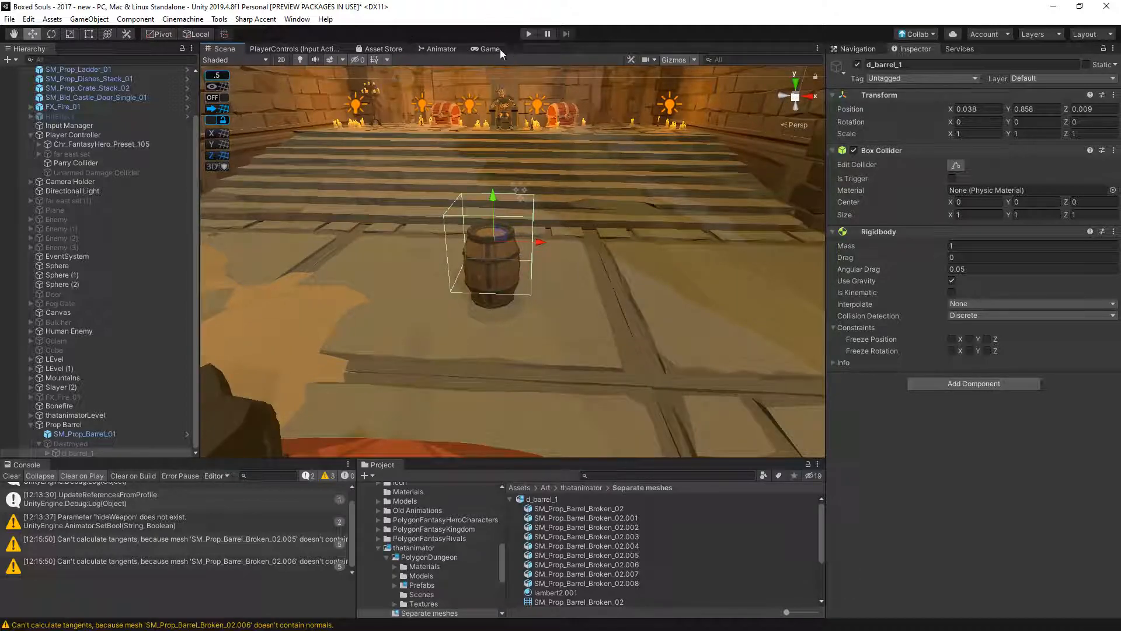
pyautogui.click(530, 35)
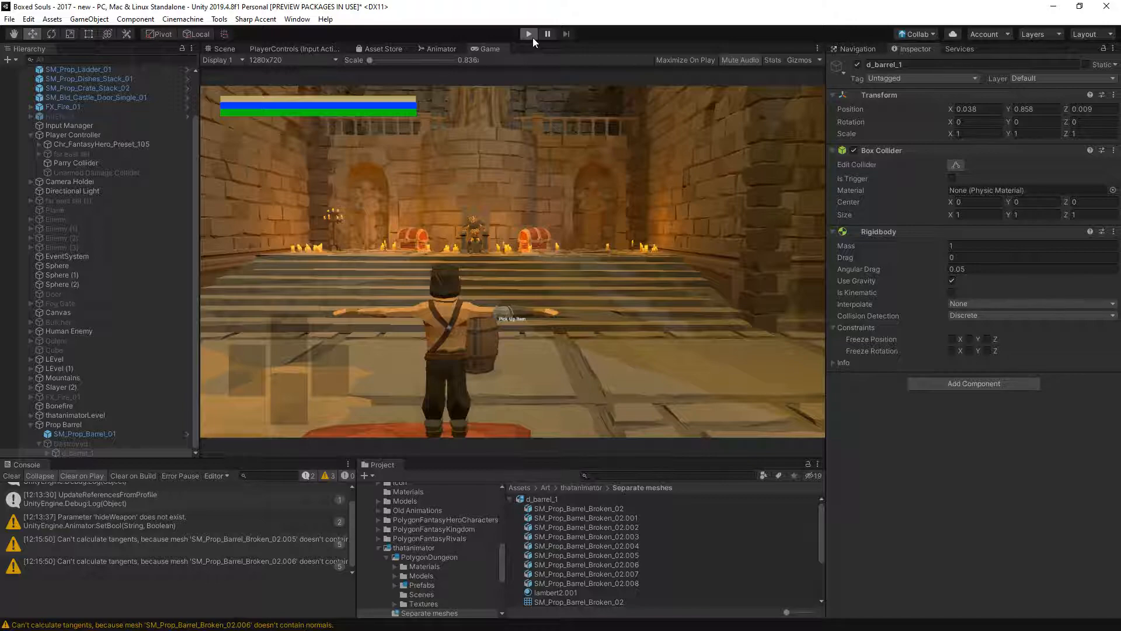
pyautogui.click(533, 38)
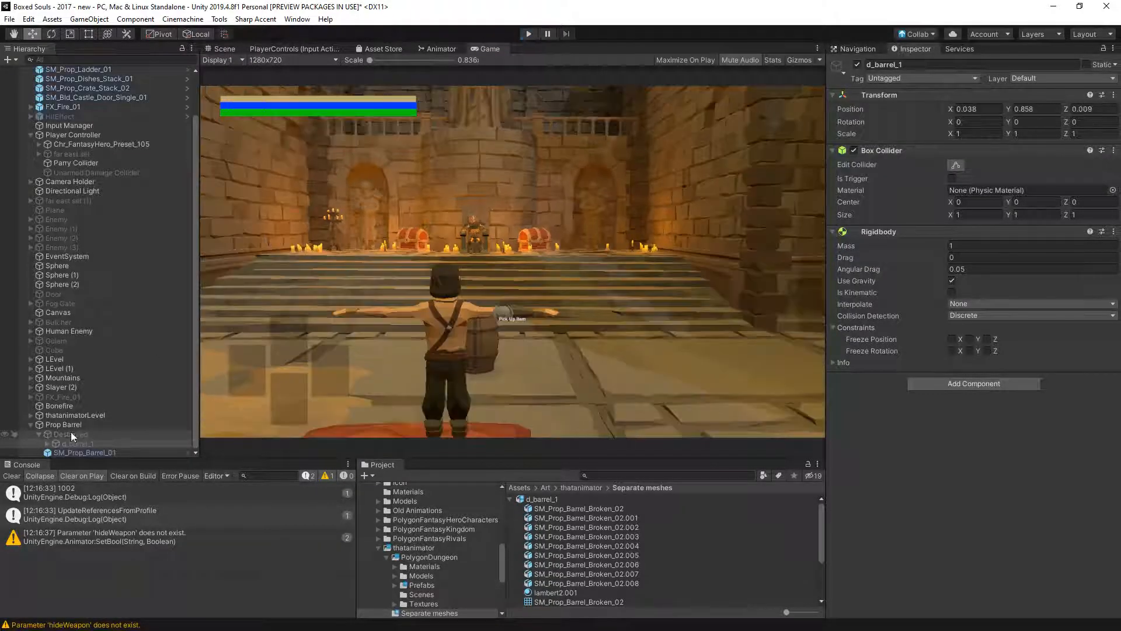
# - Expand d_barrel_1 under Destroyed and remove the Rigidbody and Box Collider from this parent object
pyautogui.click(62, 452)
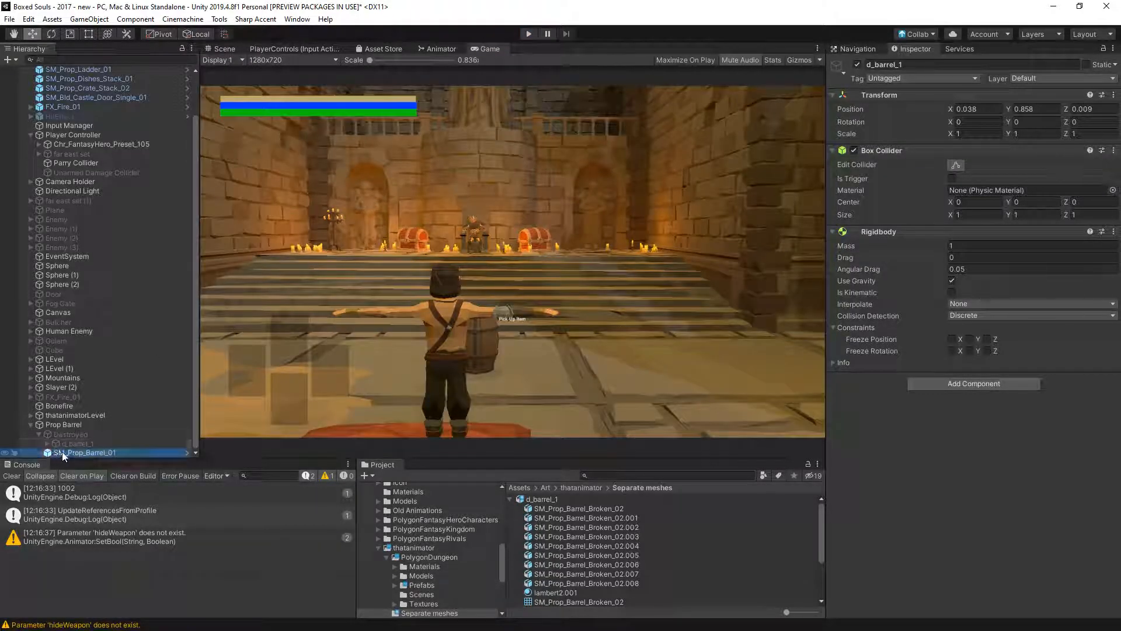
pyautogui.click(52, 445)
pyautogui.click(46, 444)
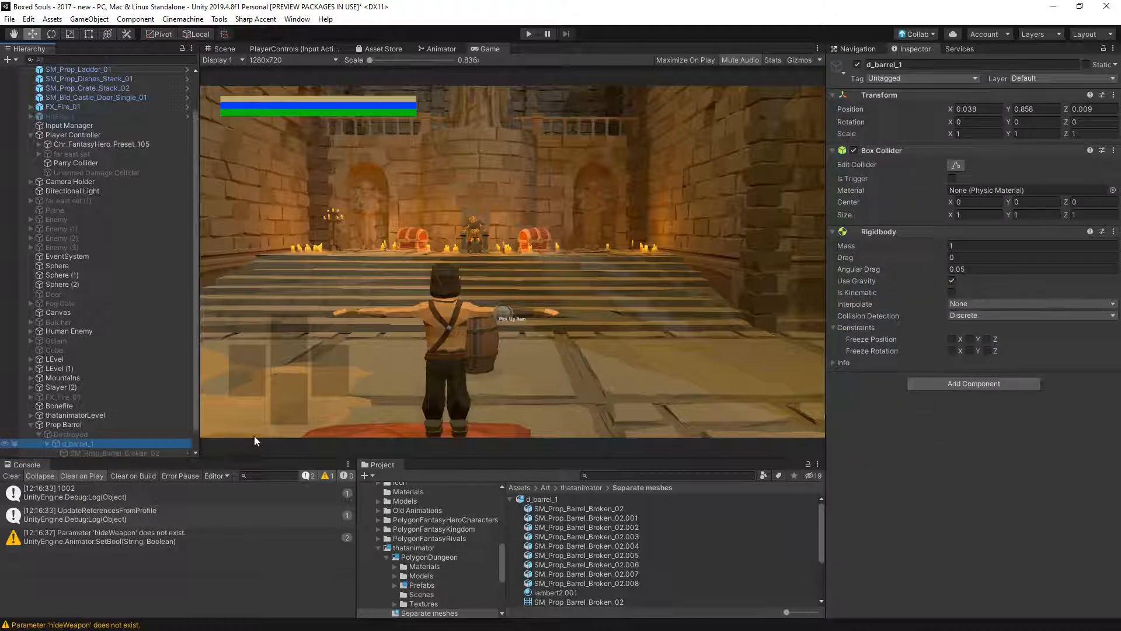
pyautogui.click(1113, 231)
pyautogui.click(1099, 261)
pyautogui.click(1114, 150)
pyautogui.click(1098, 173)
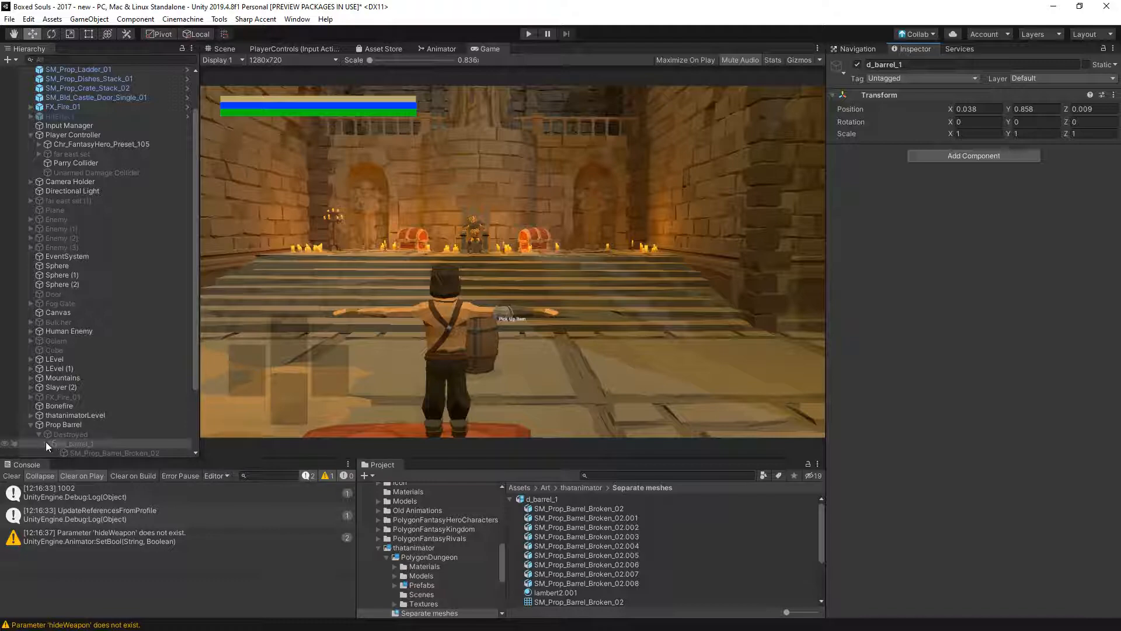
# - Add a convex Mesh Collider to all the pieces under d_barrel_1, from SM_Prop_Barrel_Broken_02 to .008
pyautogui.scroll(-3, 87, 439)
pyautogui.click(120, 369)
pyautogui.keyDown('shift'); pyautogui.click(145, 442); pyautogui.keyUp('shift')
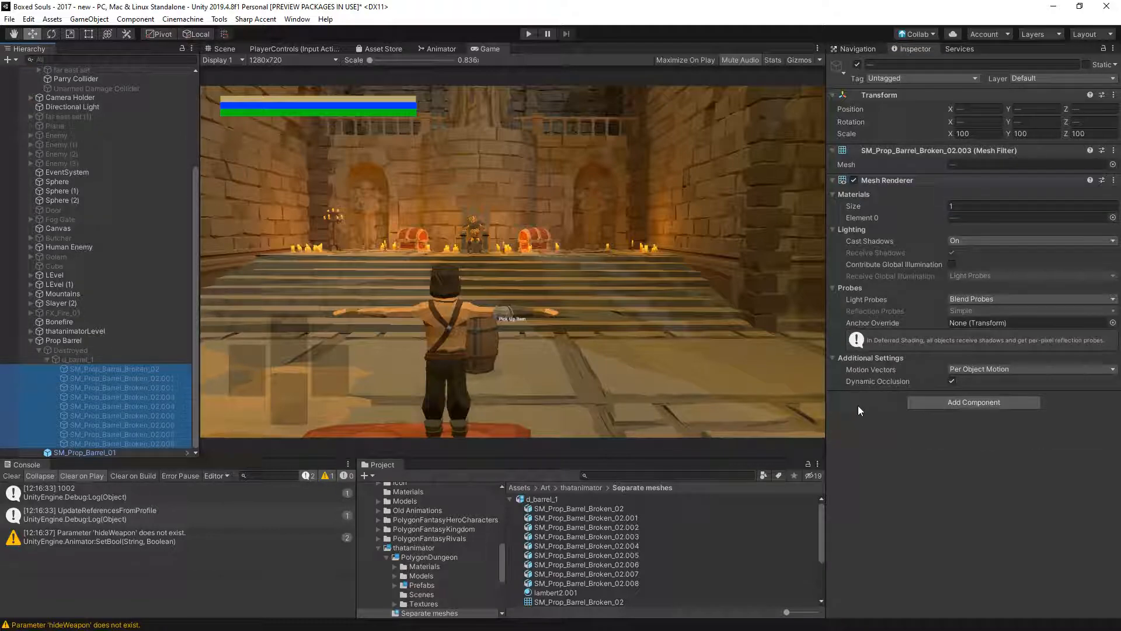
pyautogui.click(974, 401)
pyautogui.write('mesh')
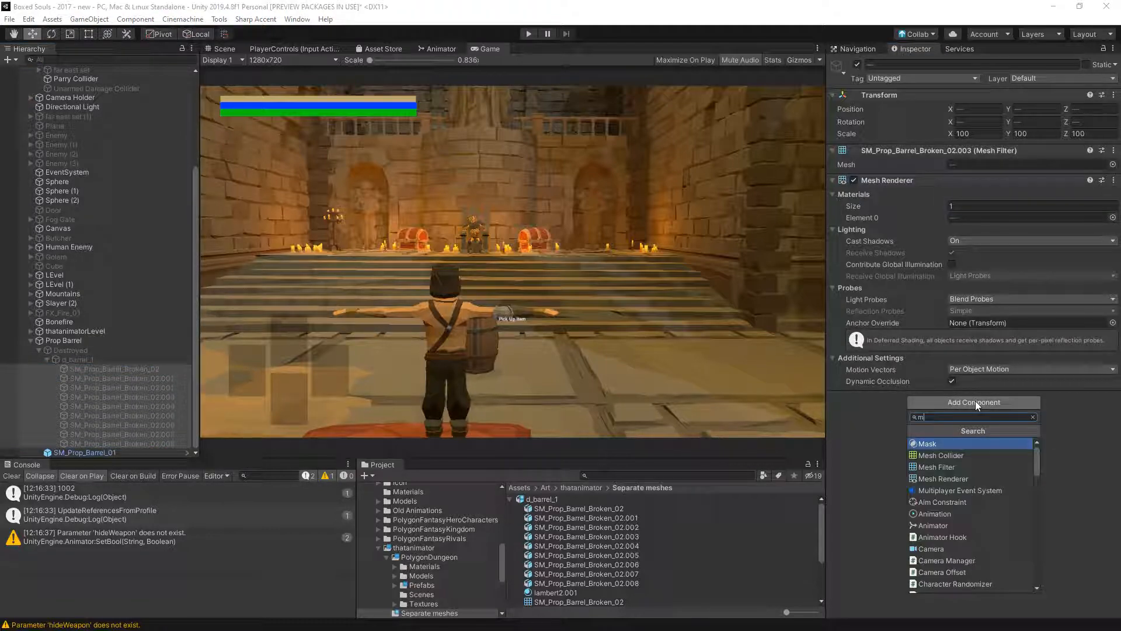
pyautogui.press('Return')
pyautogui.click(951, 410)
# - Add a Rigidbody to all the selected barrel pieces, keeping Interpolate at None and Collision Detection at Discrete
pyautogui.click(969, 479)
pyautogui.write('ri')
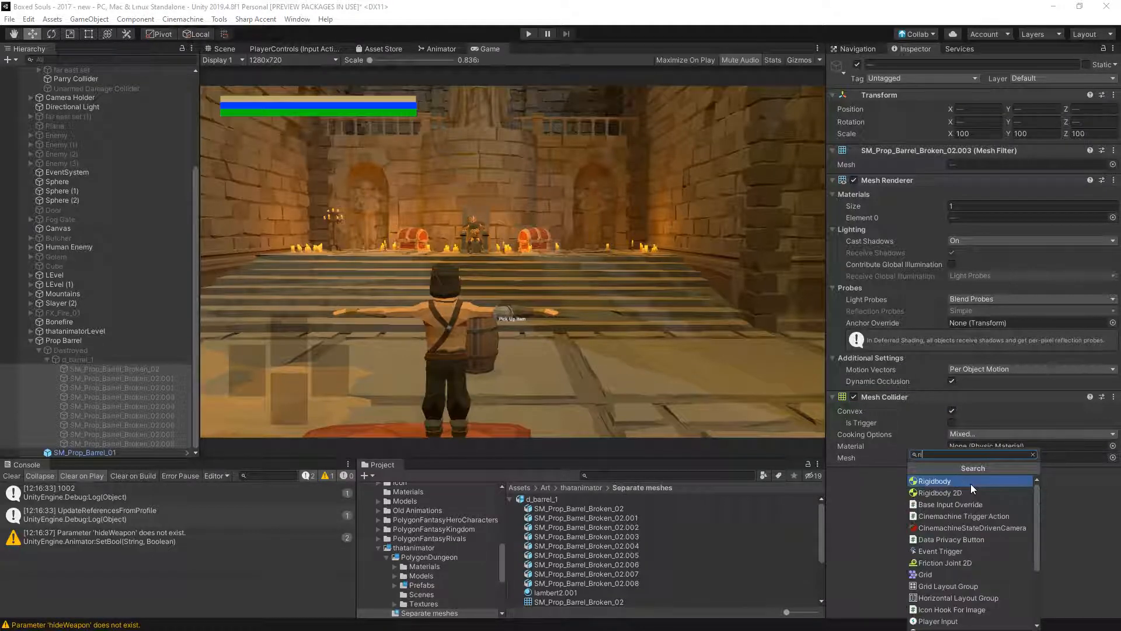
pyautogui.click(970, 484)
pyautogui.click(983, 534)
pyautogui.click(983, 537)
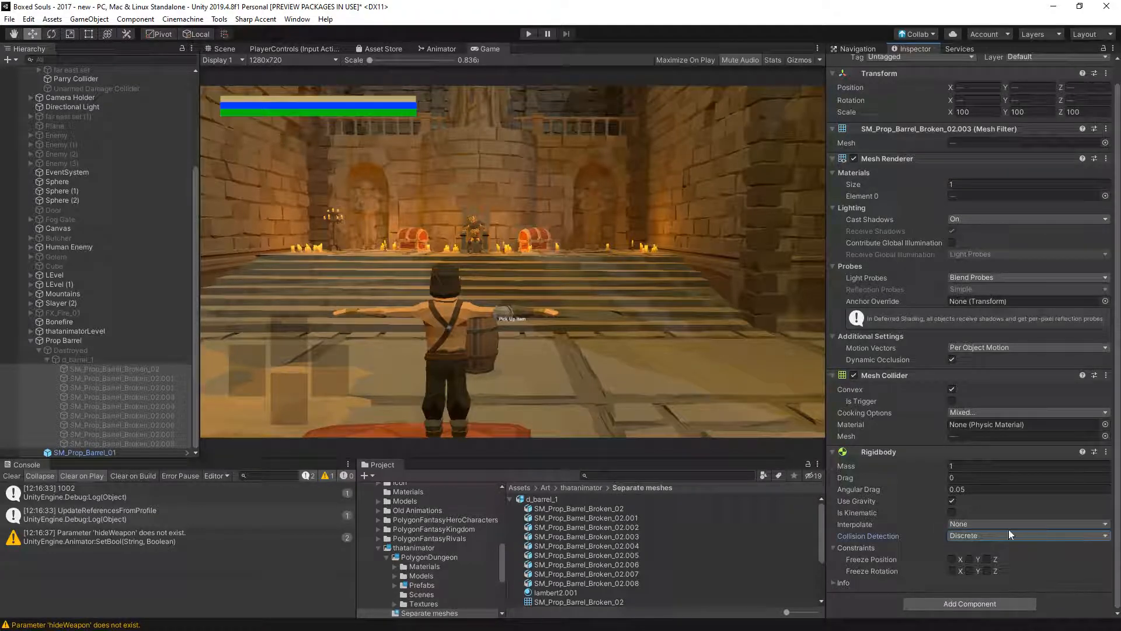
pyautogui.click(995, 525)
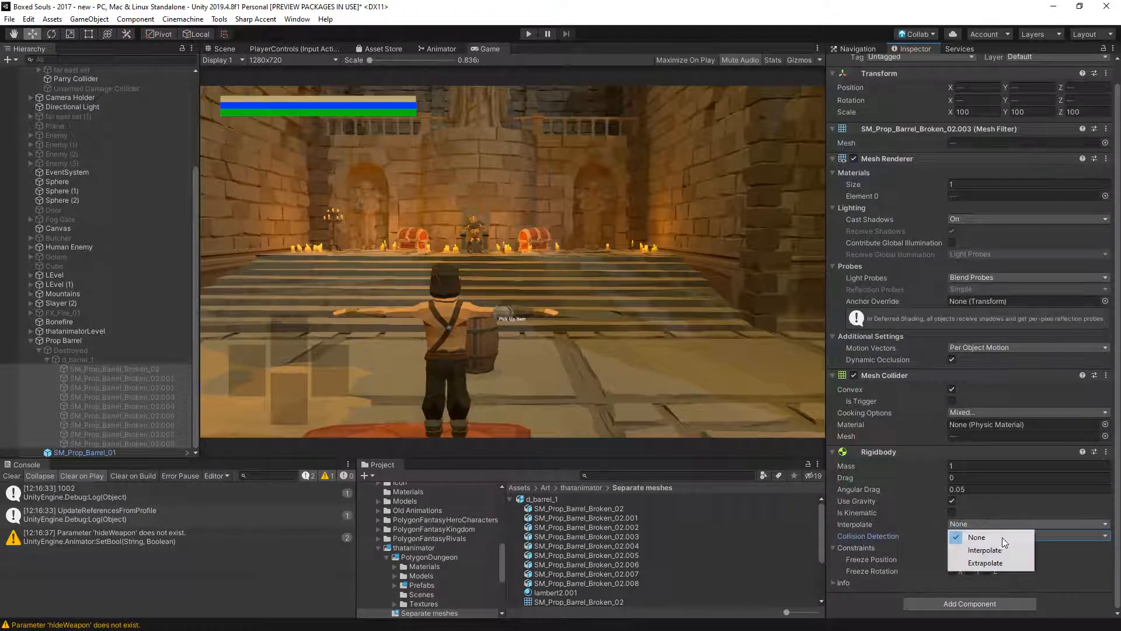
pyautogui.click(880, 518)
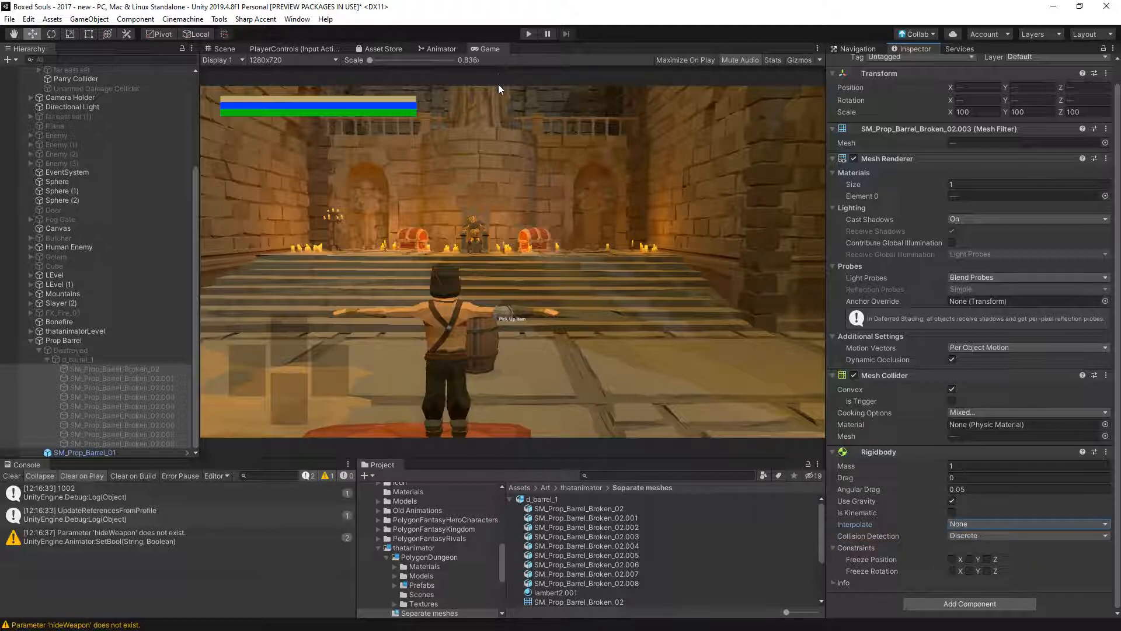
# - Playtest breaking the barrel, stop the game, and inspect the components of SM_Prop_Barrel_Broken_02
pyautogui.click(521, 35)
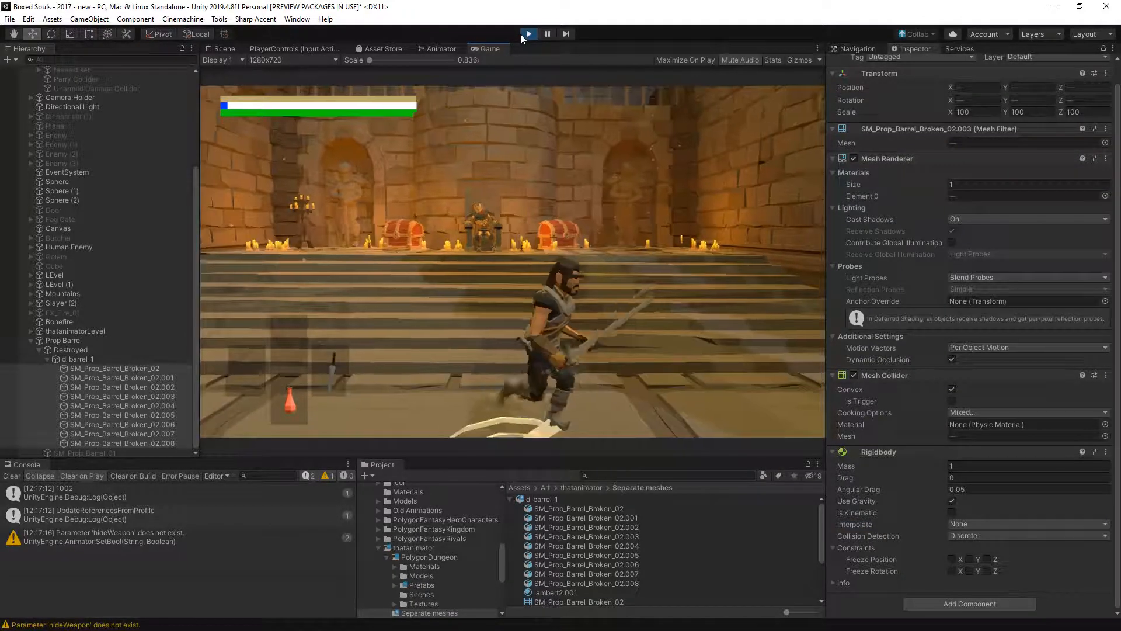
pyautogui.click(521, 34)
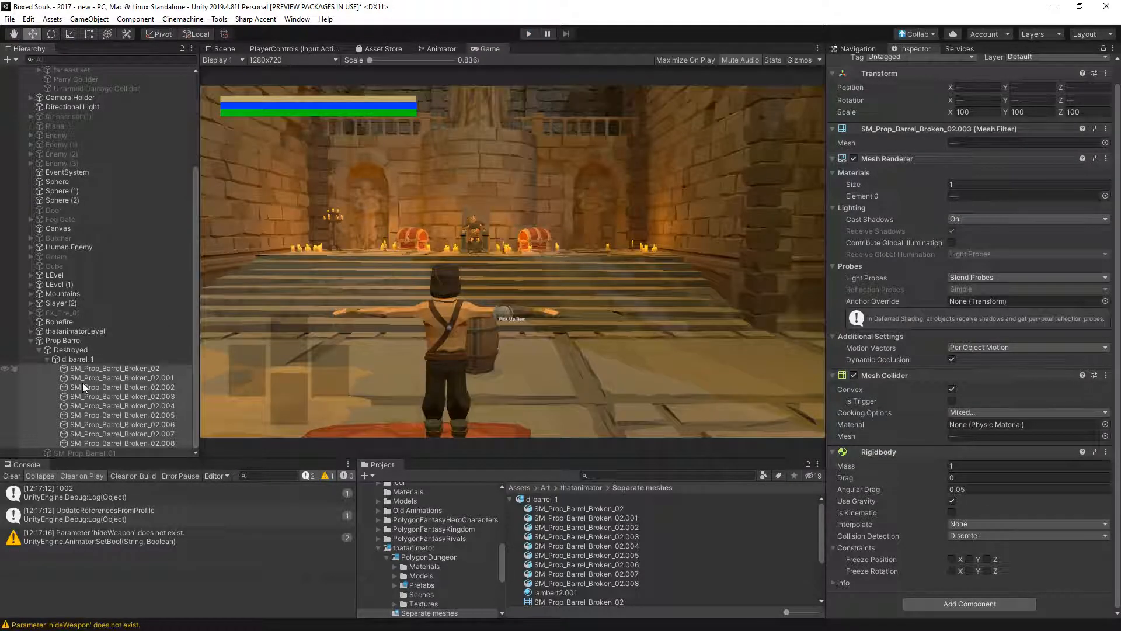
pyautogui.click(80, 369)
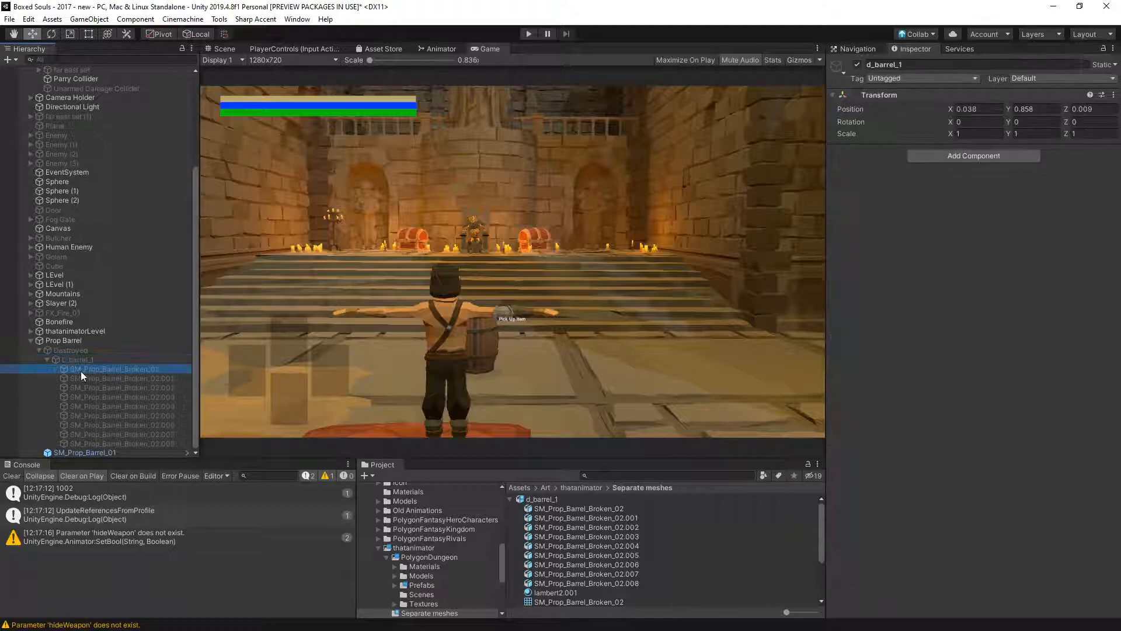
pyautogui.scroll(-2, 993, 421)
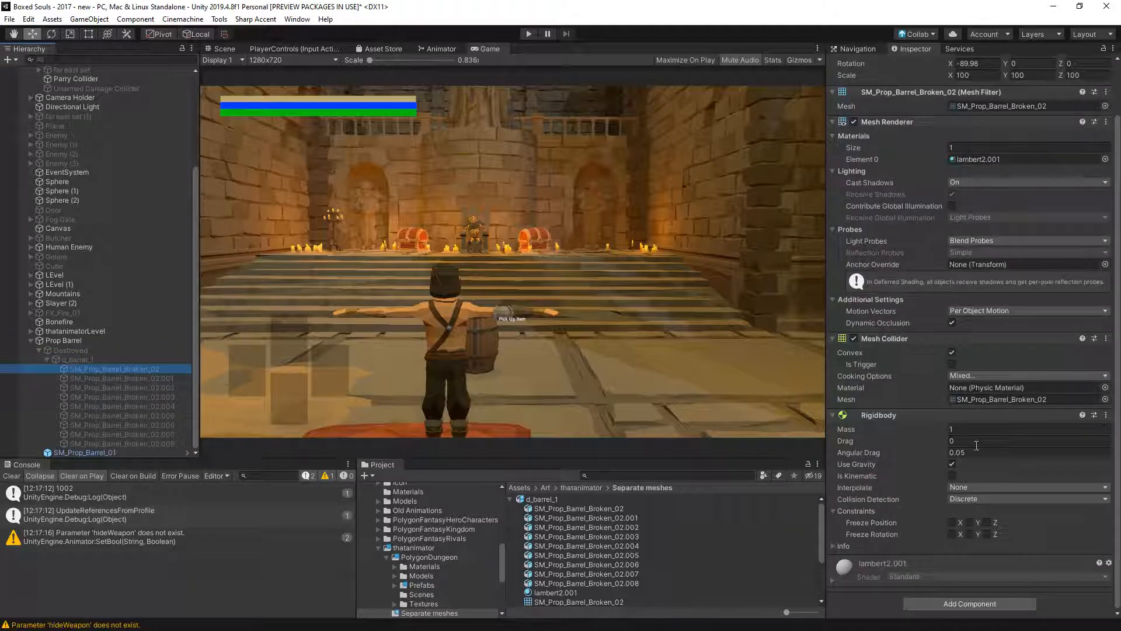
# - Assign Dungeon_Material_01 as the Element 0 material on all the broken barrel pieces, from SM_Prop_Barrel_Broken_02 to .008
pyautogui.keyDown('shift'); pyautogui.click(135, 445); pyautogui.keyUp('shift')
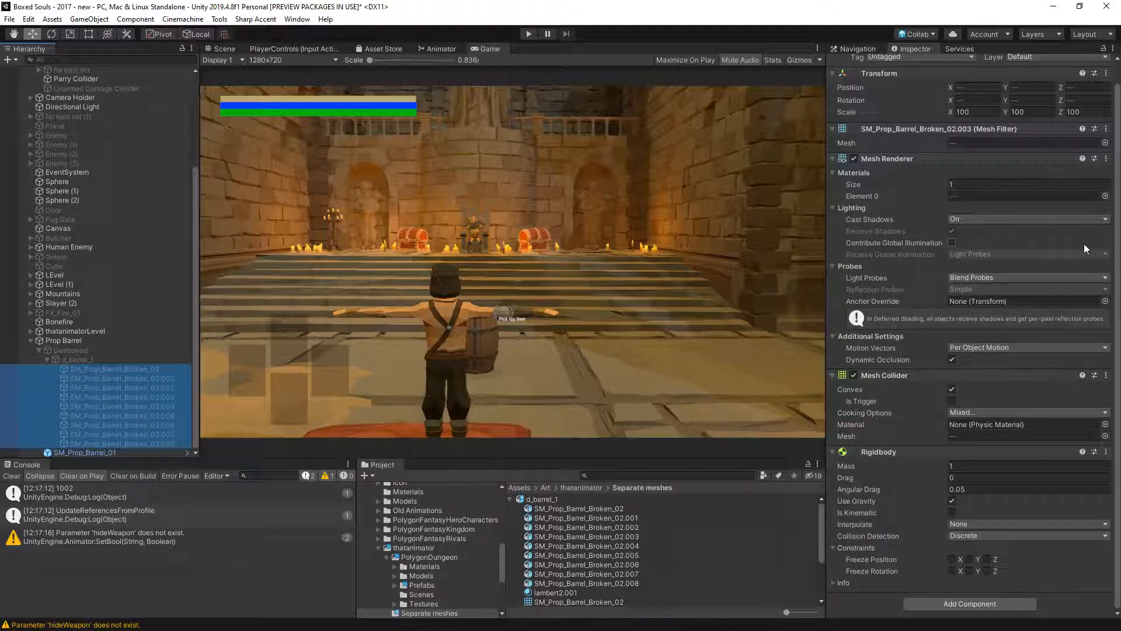
pyautogui.click(1106, 196)
pyautogui.write('da')
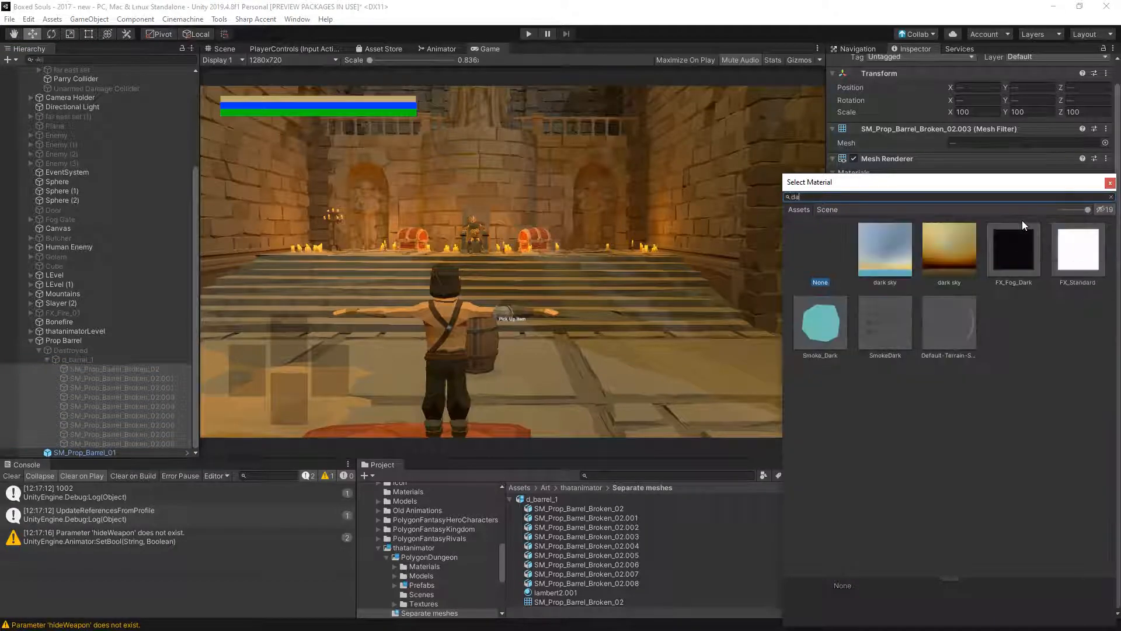
pyautogui.press('BackSpace')
pyautogui.write('ung')
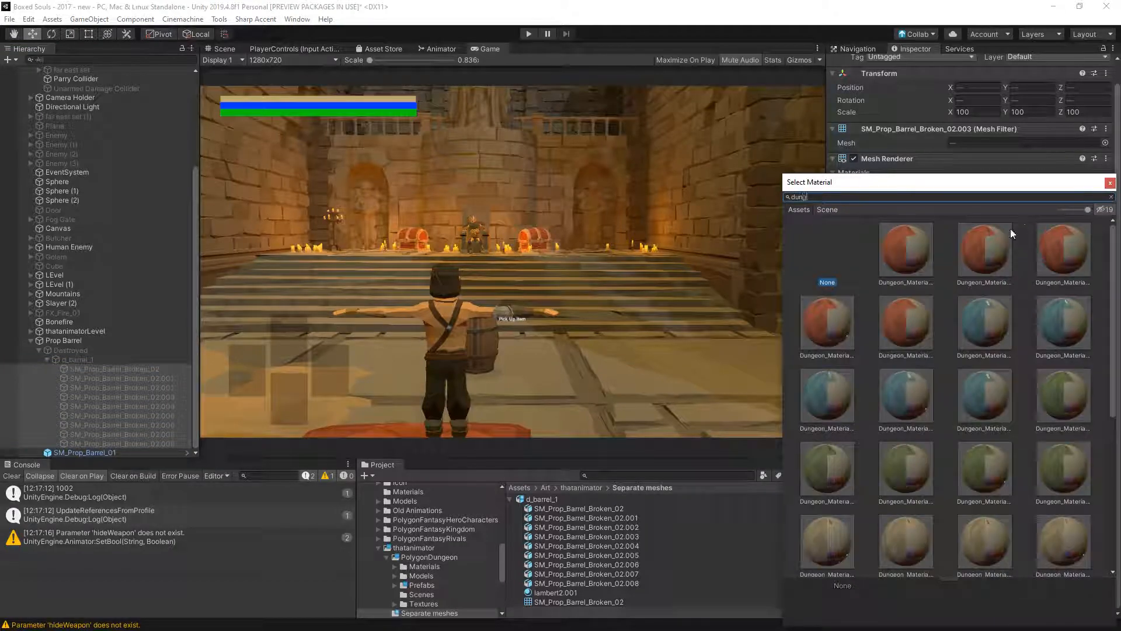
pyautogui.doubleClick(911, 251)
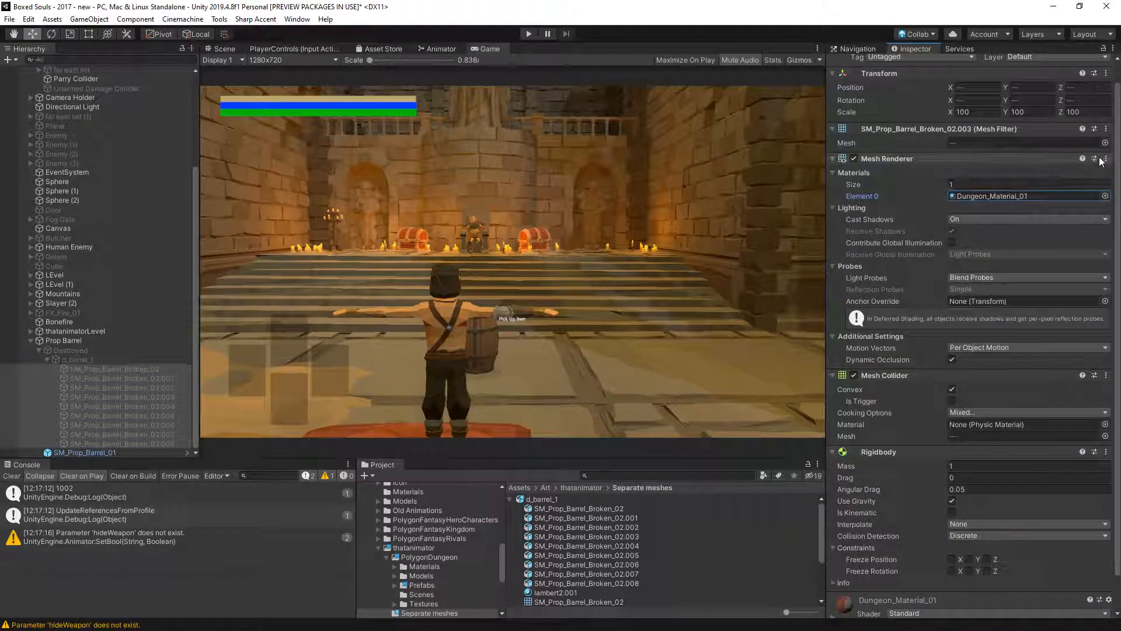
# - In the Scene view, duplicate Prop Barrel three times and place the copies around the original in front of the stairs
pyautogui.click(221, 50)
pyautogui.click(108, 379)
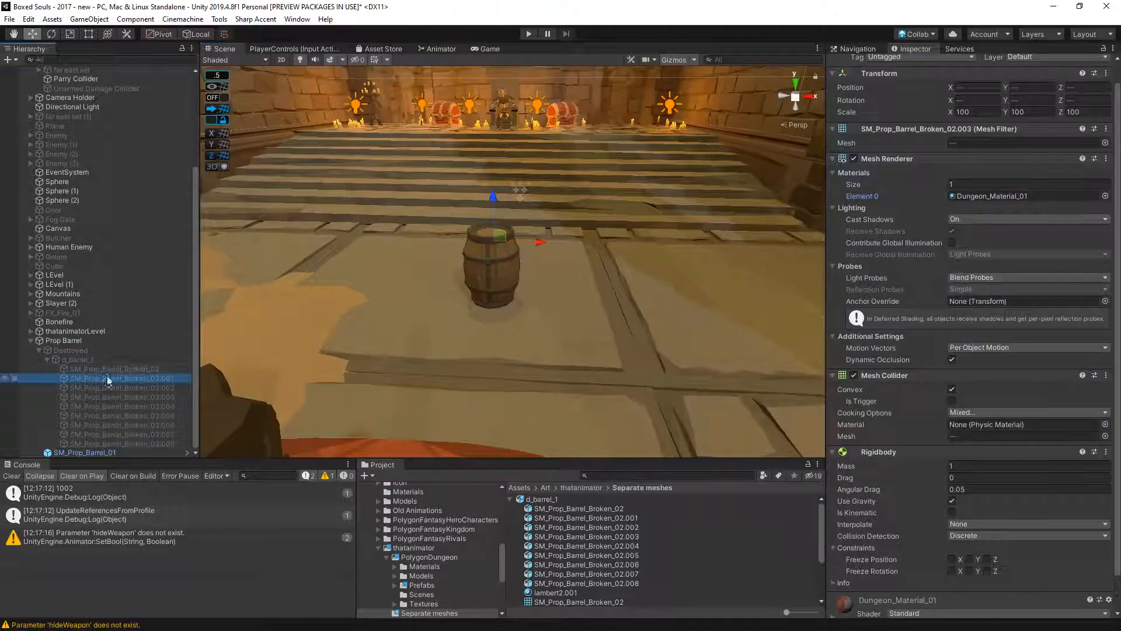
pyautogui.click(82, 353)
pyautogui.click(59, 341)
pyautogui.hotkey('ctrl', 'd')
pyautogui.moveTo(534, 299); pyautogui.dragTo(534, 325)
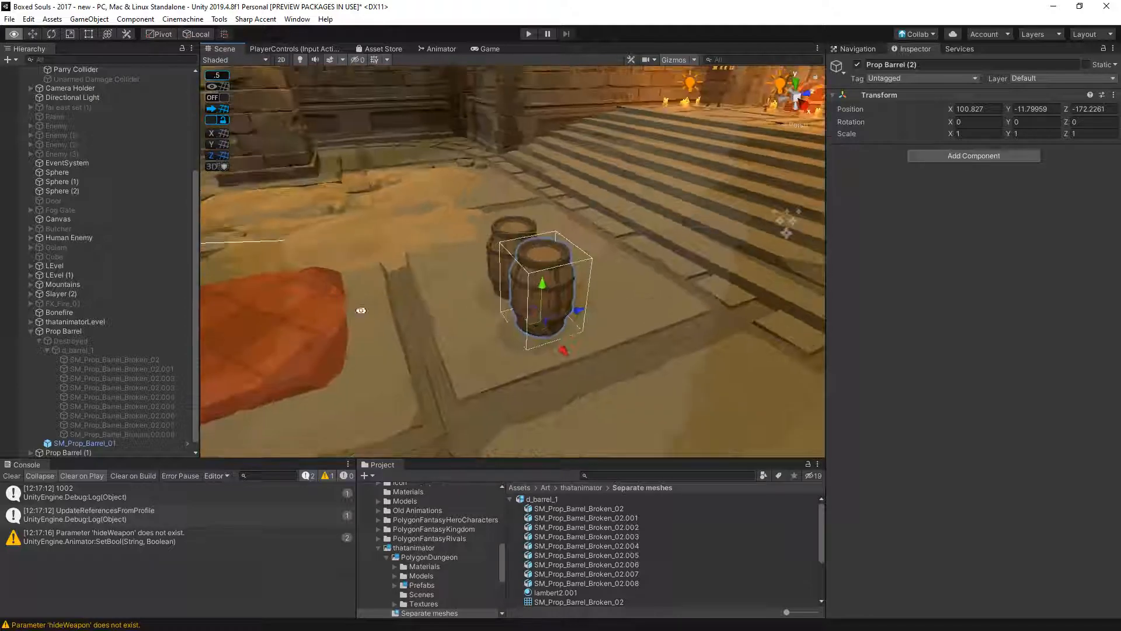
pyautogui.click(569, 313)
pyautogui.scroll(-1, 101, 417)
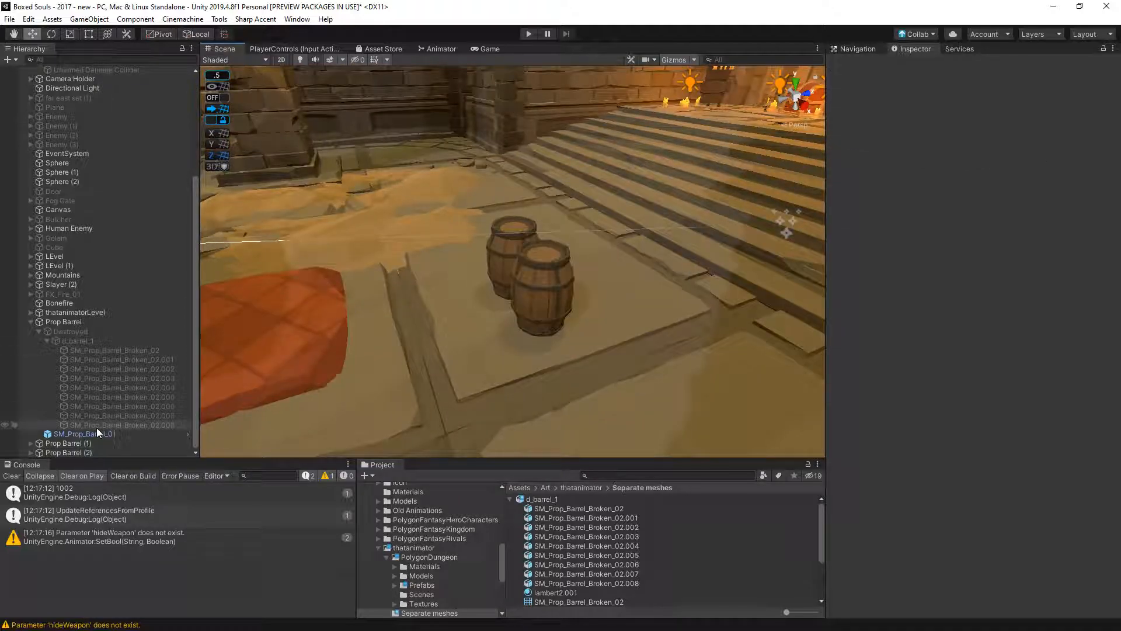
pyautogui.click(77, 453)
pyautogui.moveTo(581, 308); pyautogui.dragTo(653, 297)
pyautogui.hotkey('ctrl', 'd')
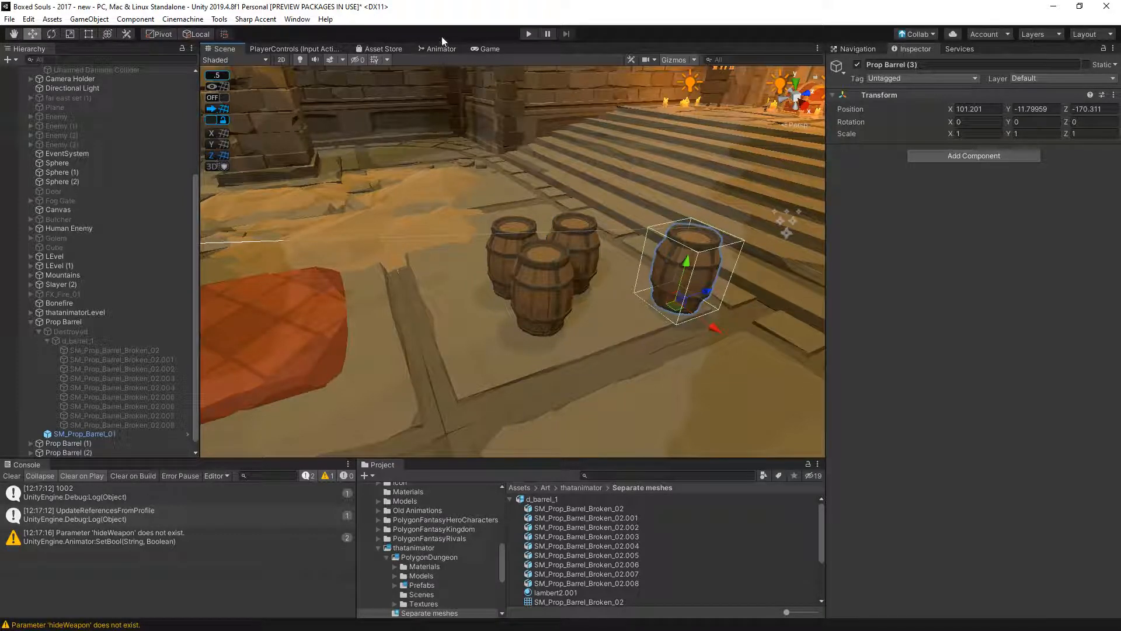
# - Playtest breaking the grouped barrels in two game runs, walk through the debris, and stop the game
pyautogui.click(529, 33)
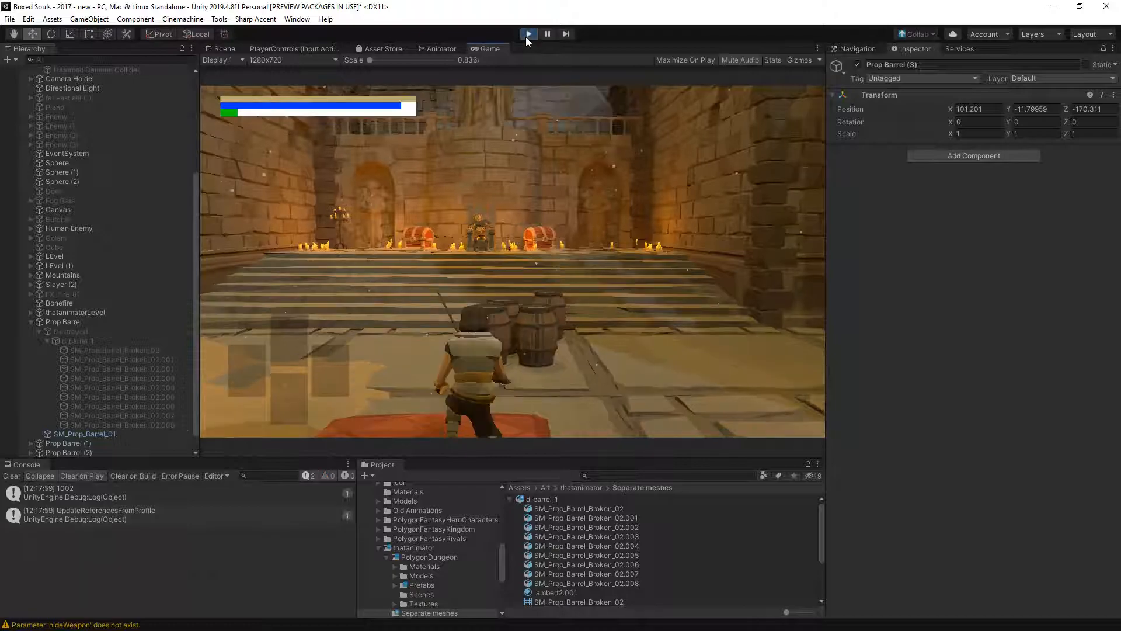
pyautogui.press('w')
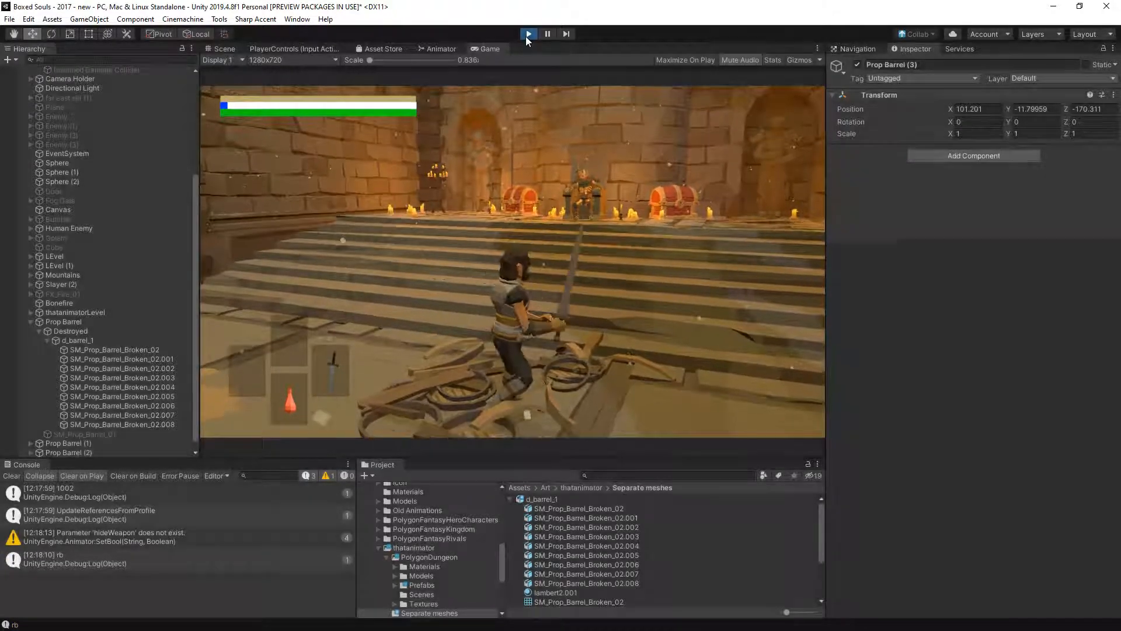
pyautogui.click(526, 36)
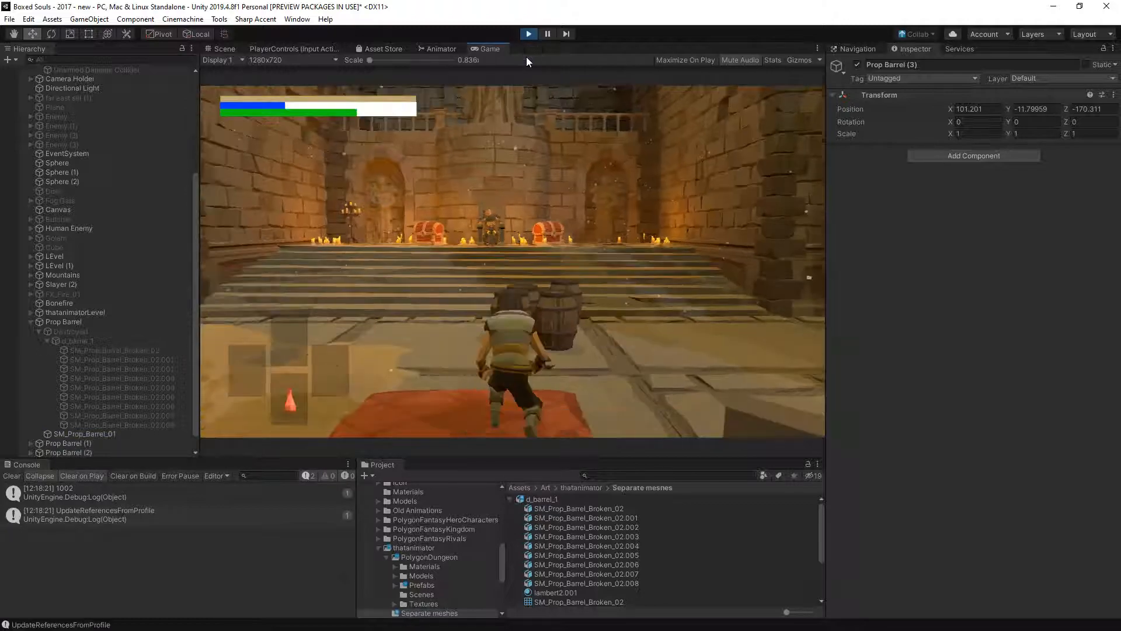
pyautogui.press('w')
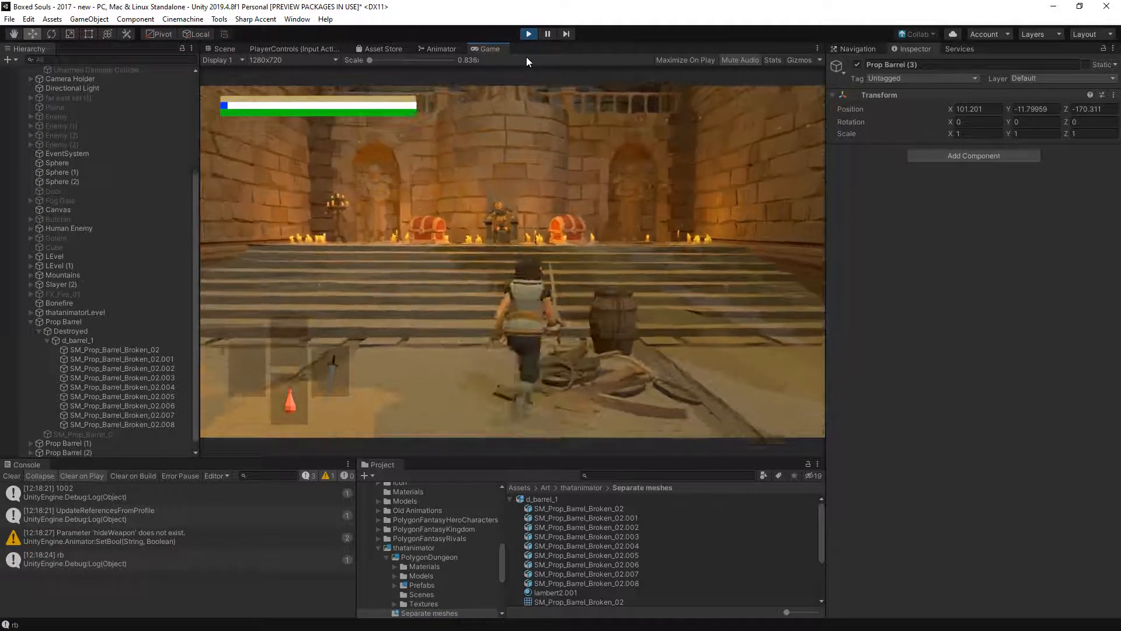
pyautogui.click(528, 35)
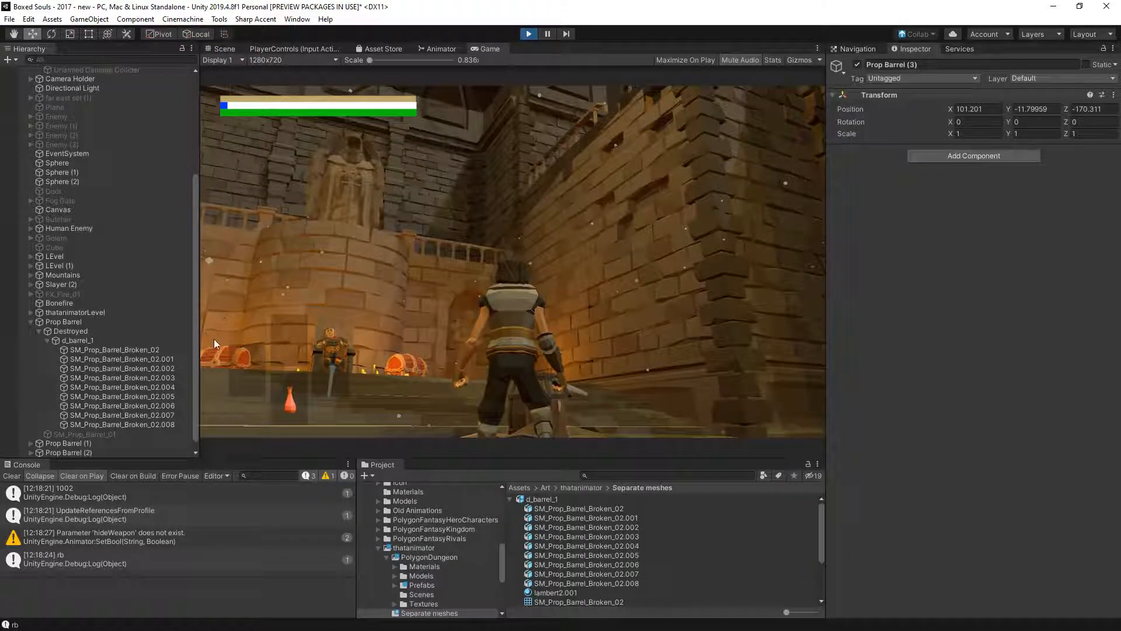
# - Set the layer of d_barrel_1 under the original Prop Barrel to Ignore, including its children
pyautogui.click(109, 350)
pyautogui.click(84, 341)
pyautogui.scroll(-1, 86, 343)
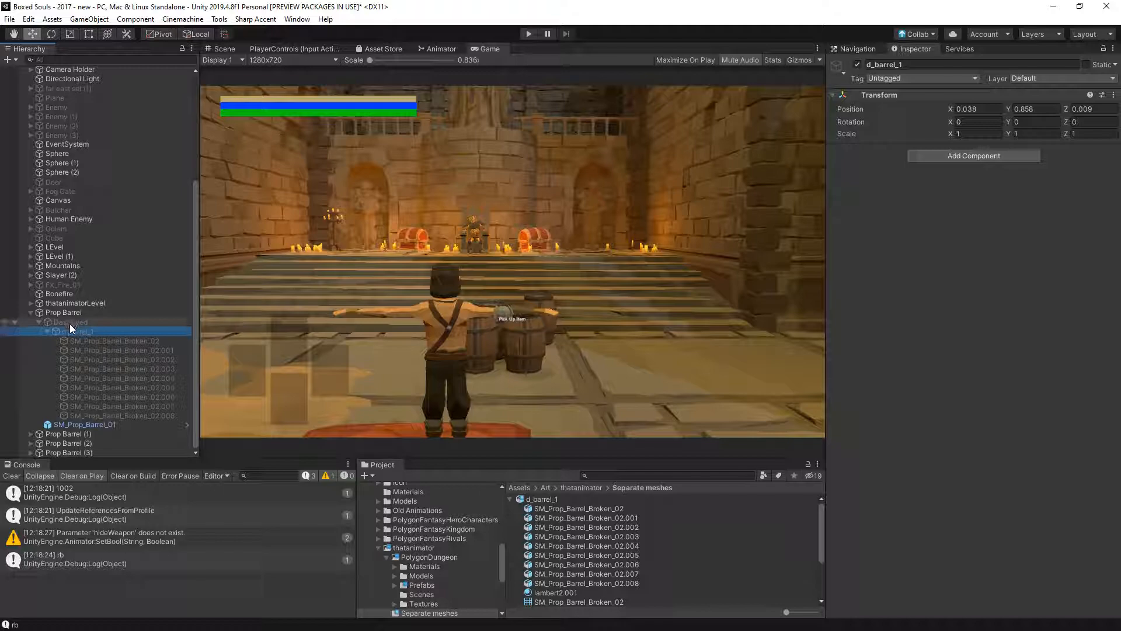
pyautogui.click(1043, 83)
pyautogui.click(1051, 221)
pyautogui.click(547, 339)
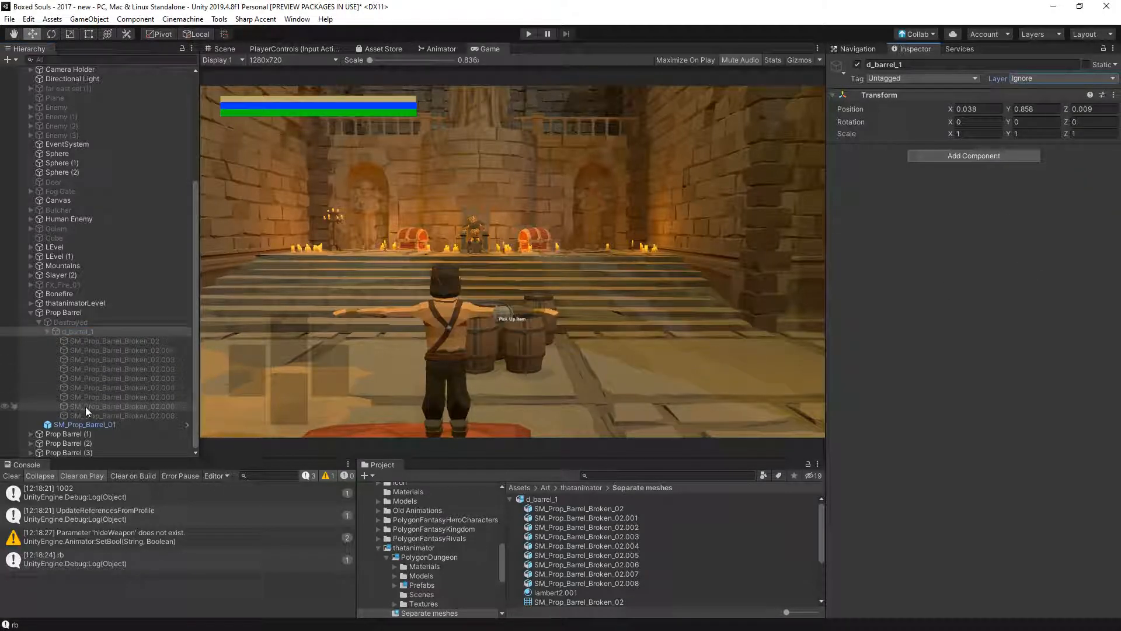
# - Expand Prop Barrel (1), (2) and (3) and set the layer of their Destroyed objects to Ignore, including all children
pyautogui.click(32, 434)
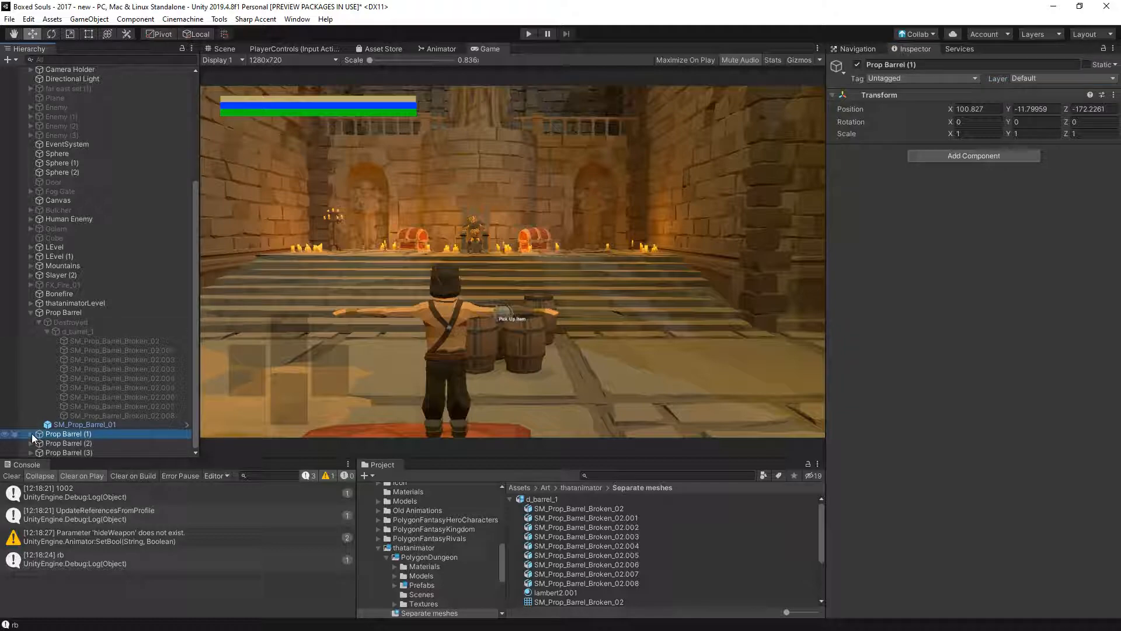
pyautogui.click(30, 434)
pyautogui.click(24, 443)
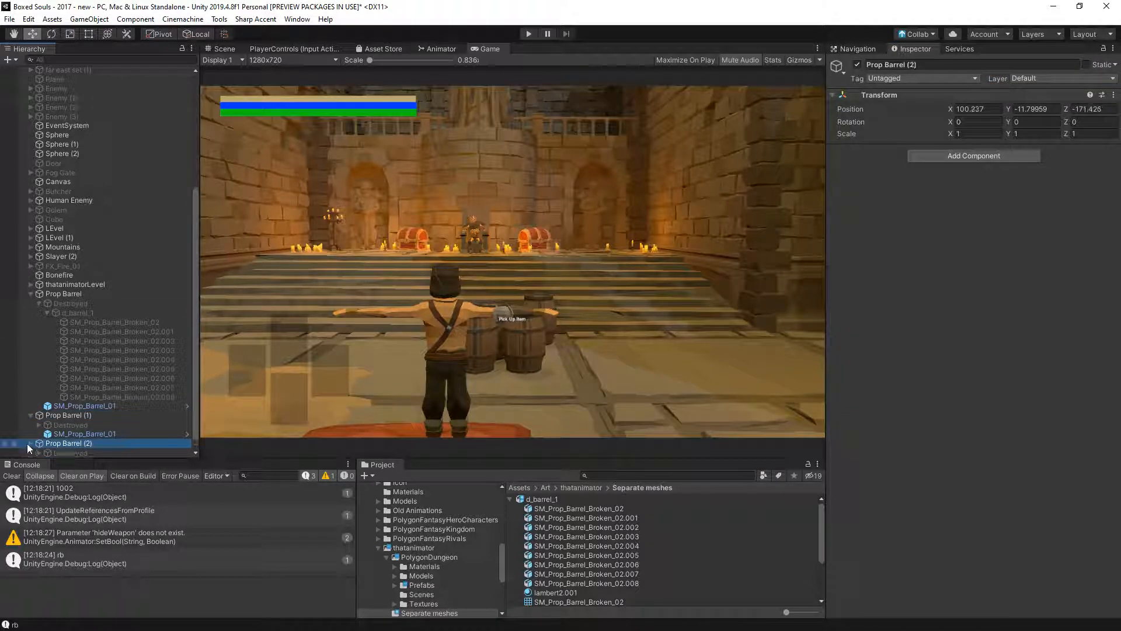
pyautogui.click(30, 443)
pyautogui.click(28, 452)
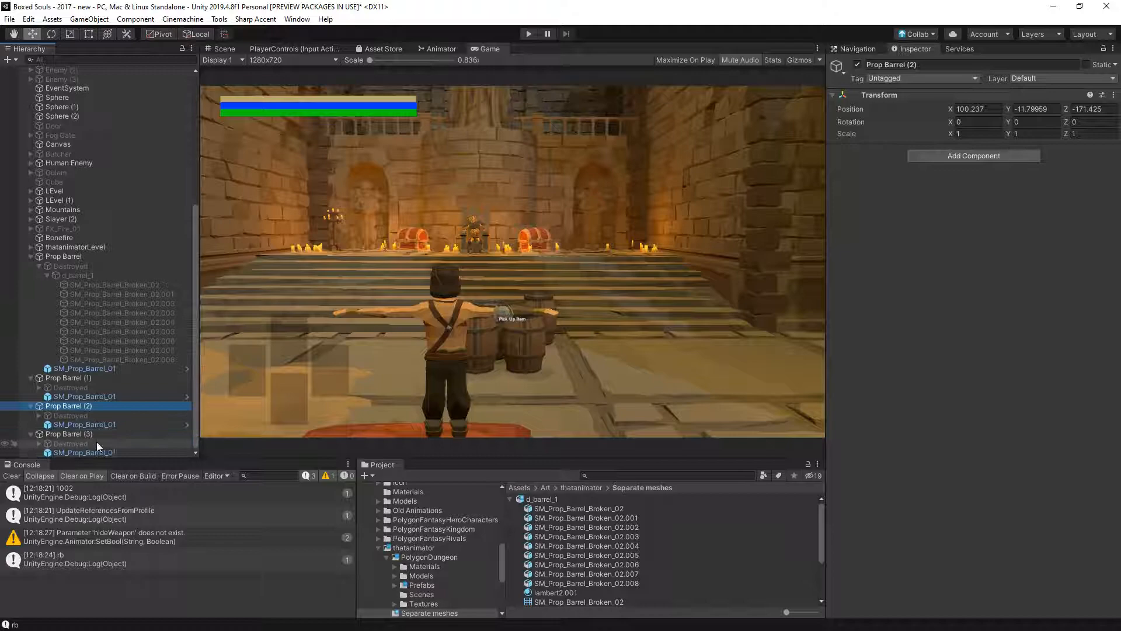
pyautogui.click(80, 443)
pyautogui.keyDown('ctrl'); pyautogui.click(73, 416); pyautogui.keyUp('ctrl')
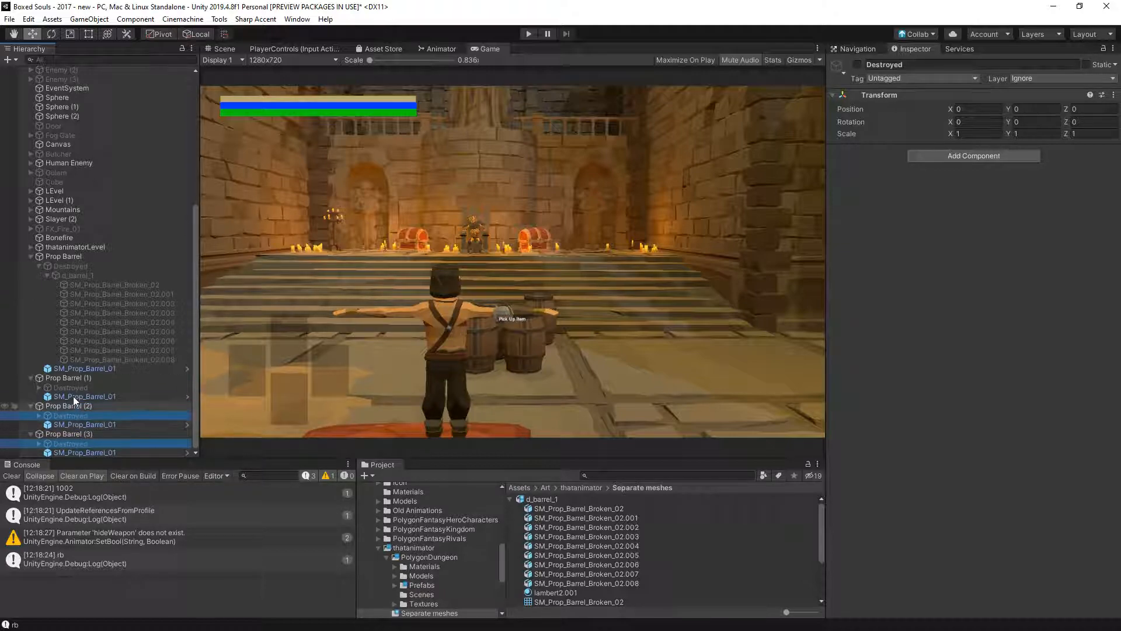
pyautogui.keyDown('ctrl'); pyautogui.click(120, 387); pyautogui.keyUp('ctrl')
pyautogui.click(1045, 72)
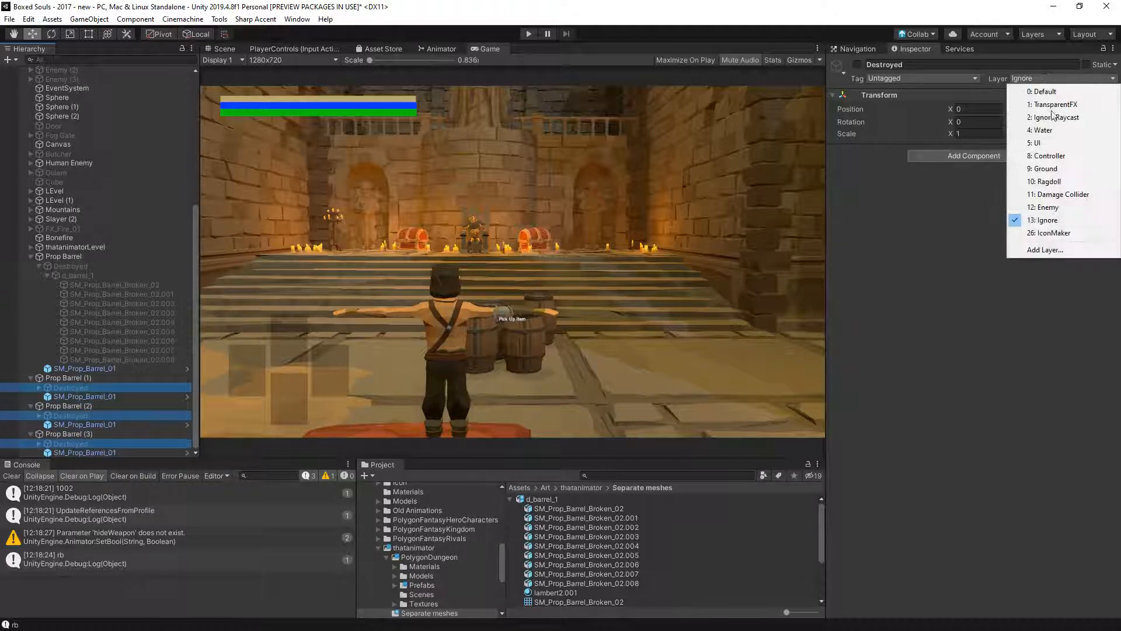
pyautogui.click(1036, 221)
pyautogui.click(516, 344)
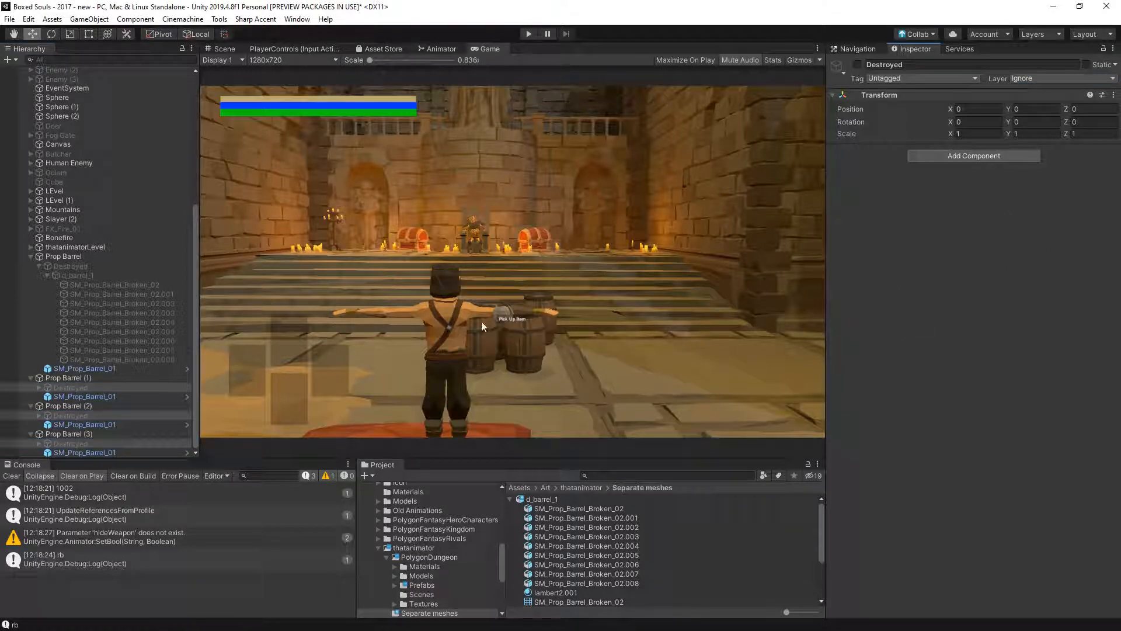
# - Collapse Prop Barrel and its three copies in the scene hierarchy
pyautogui.click(31, 256)
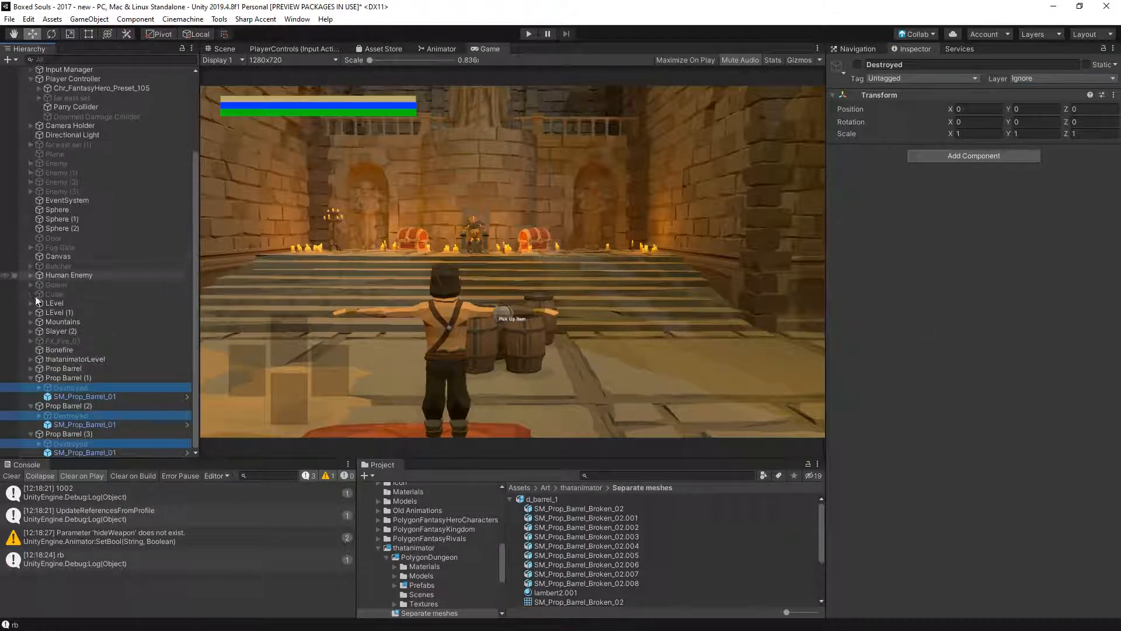
pyautogui.click(31, 378)
pyautogui.click(30, 405)
pyautogui.click(30, 434)
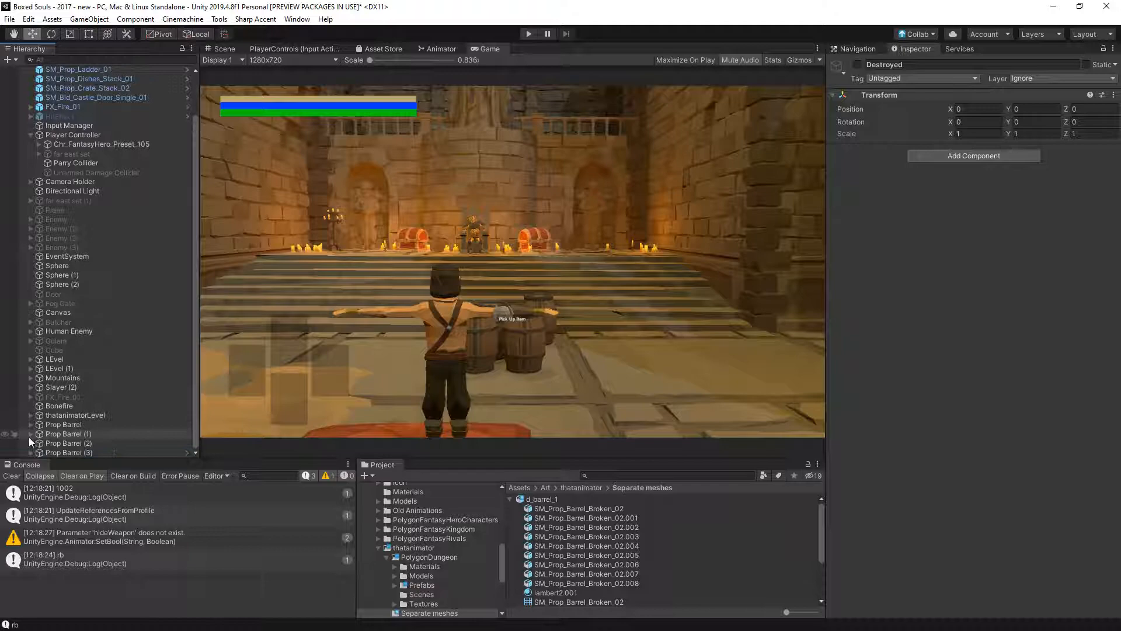
# - Playtest breaking the barrels with their pieces on the Ignore layer, and stop the game
pyautogui.click(381, 363)
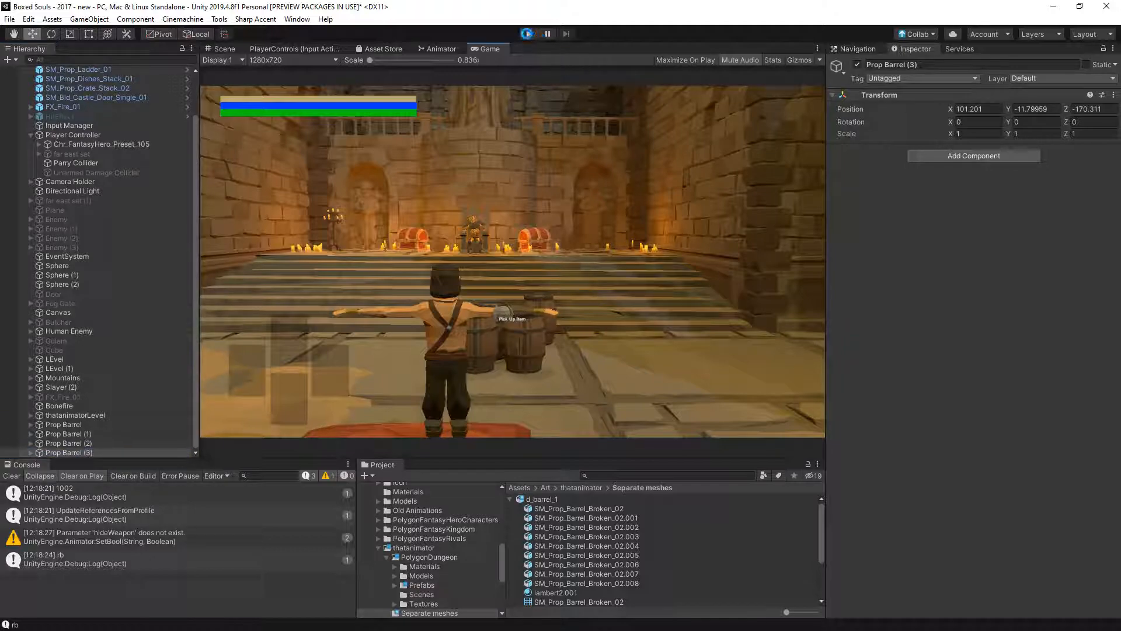
pyautogui.click(528, 34)
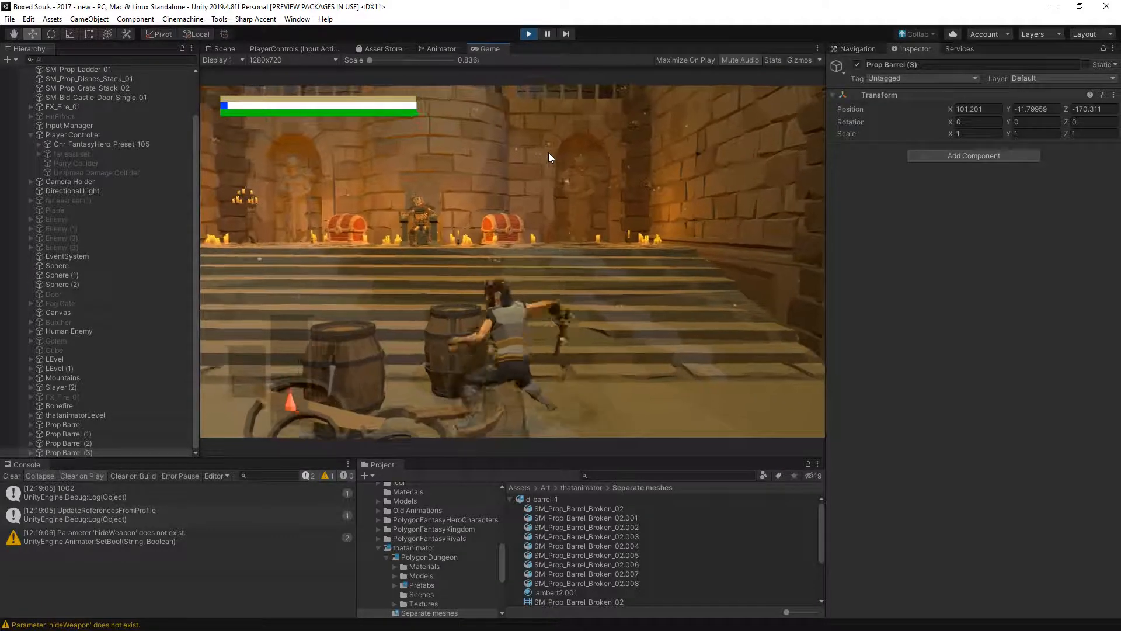
pyautogui.click(528, 35)
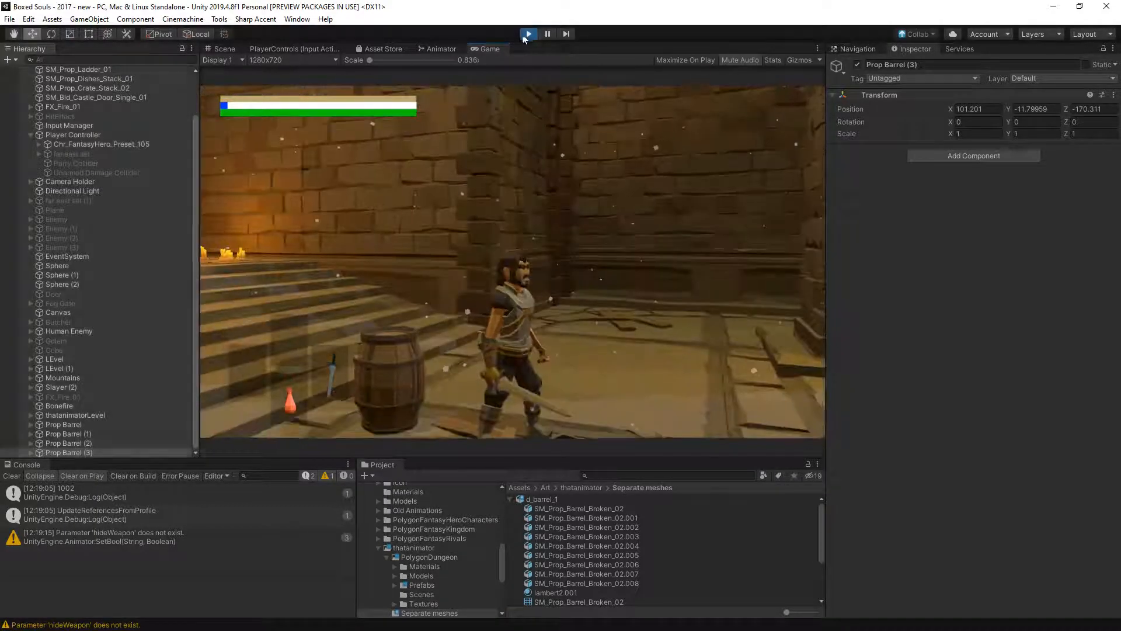
# - Switch to Visual Studio and search Controller.cs for "ground" to locate the CheckGround call in MoveCharacter
pyautogui.click(555, 253)
pyautogui.scroll(12, 556, 253)
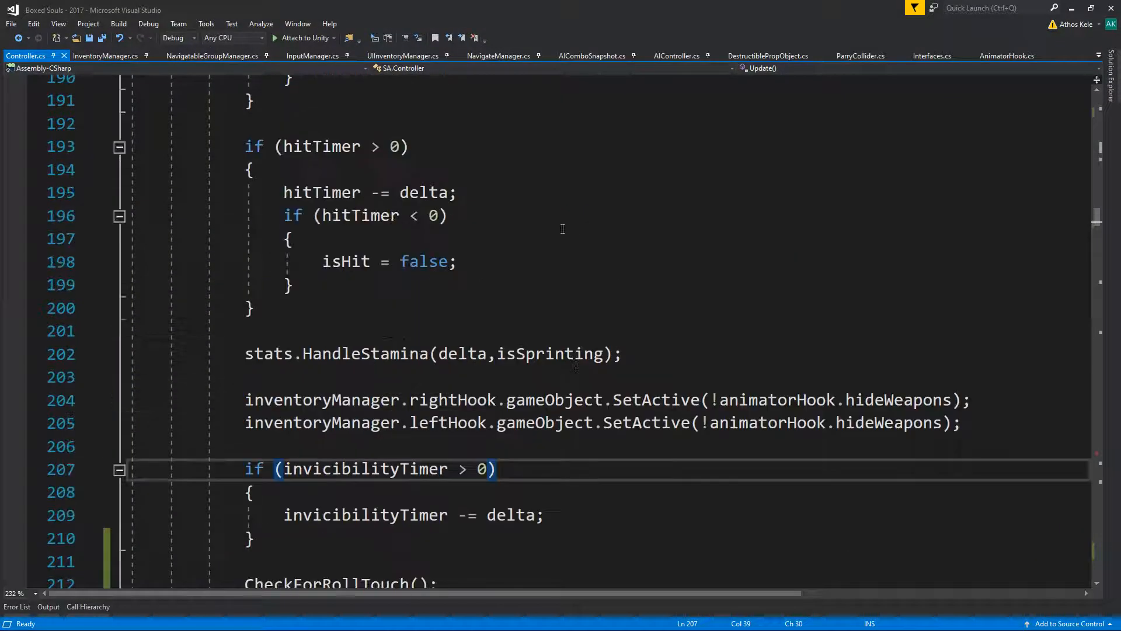
pyautogui.scroll(2, 764, 149)
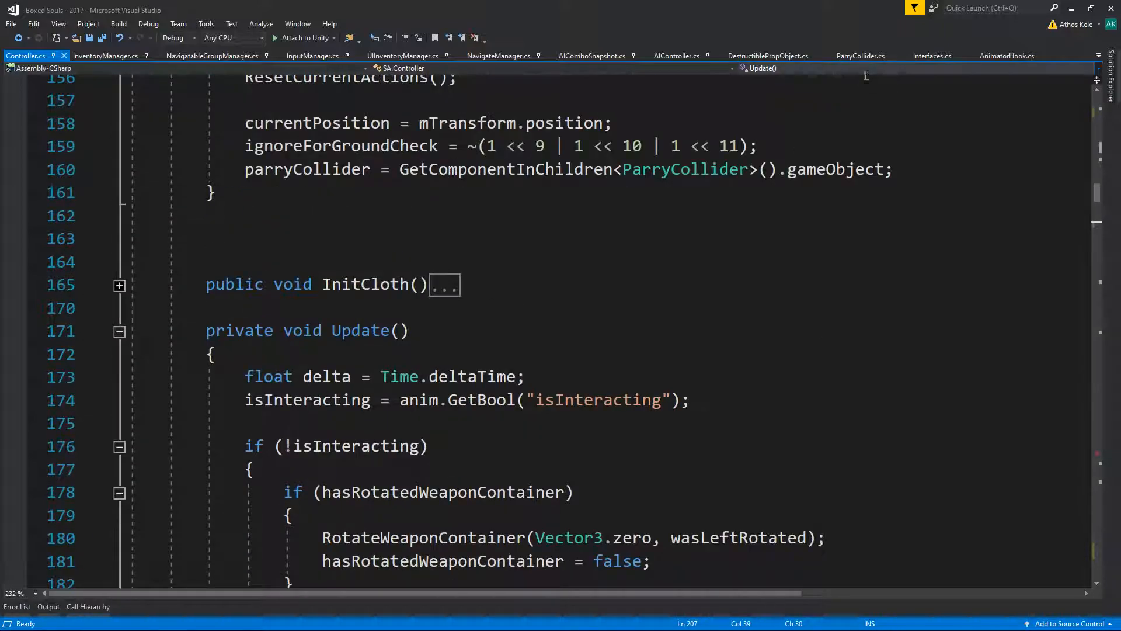
pyautogui.hotkey('ctrl', 'f')
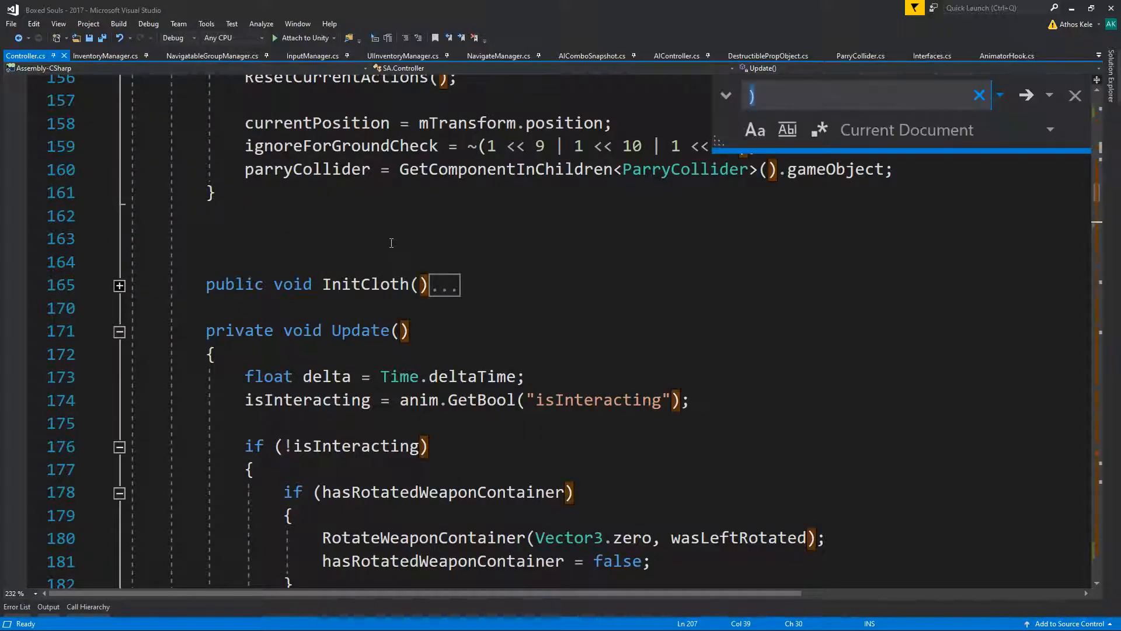
pyautogui.write('ongrou')
pyautogui.press('BackSpace')
pyautogui.press('BackSpace')
pyautogui.press('BackSpace')
pyautogui.press('BackSpace')
pyautogui.press('BackSpace')
pyautogui.press('BackSpace')
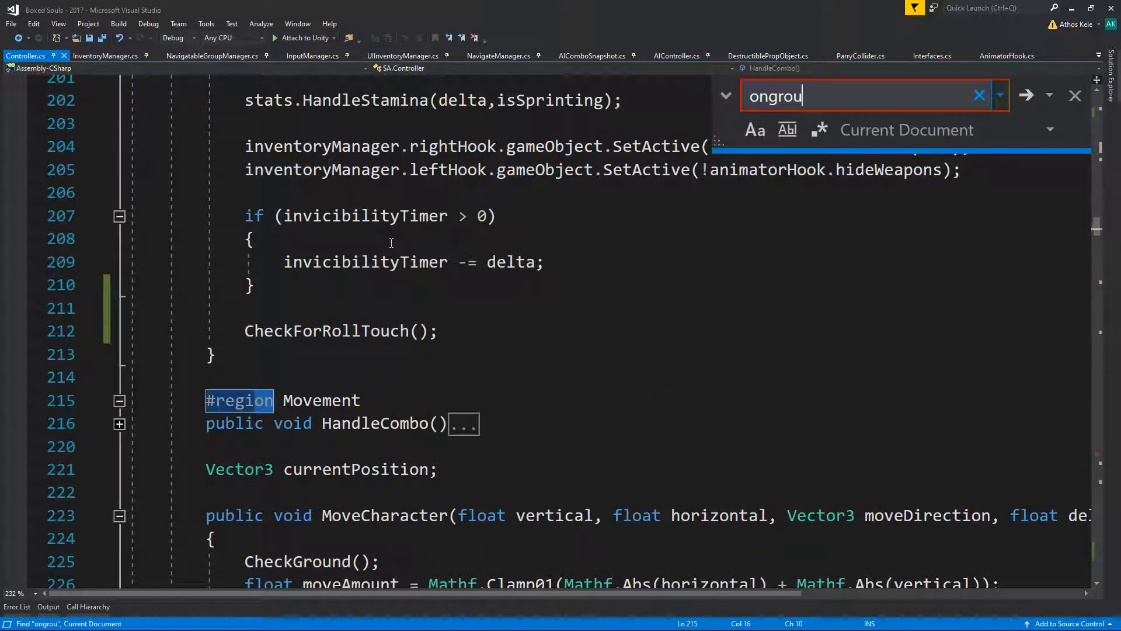
pyautogui.write('is')
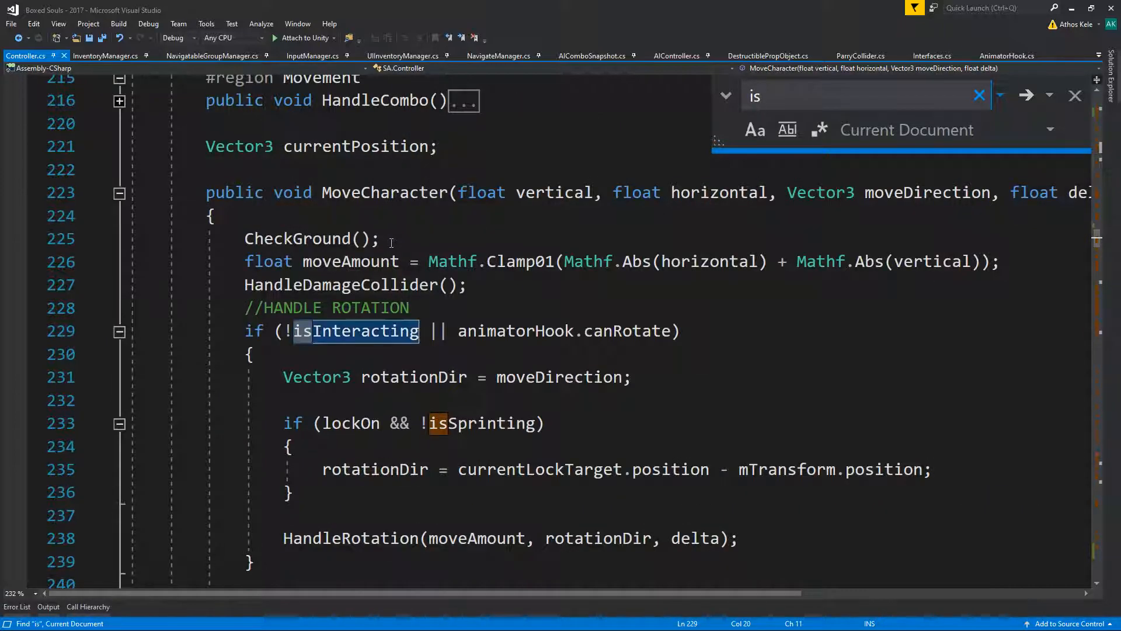
pyautogui.press('BackSpace')
pyautogui.press('BackSpace')
pyautogui.write('ground')
pyautogui.press('Escape')
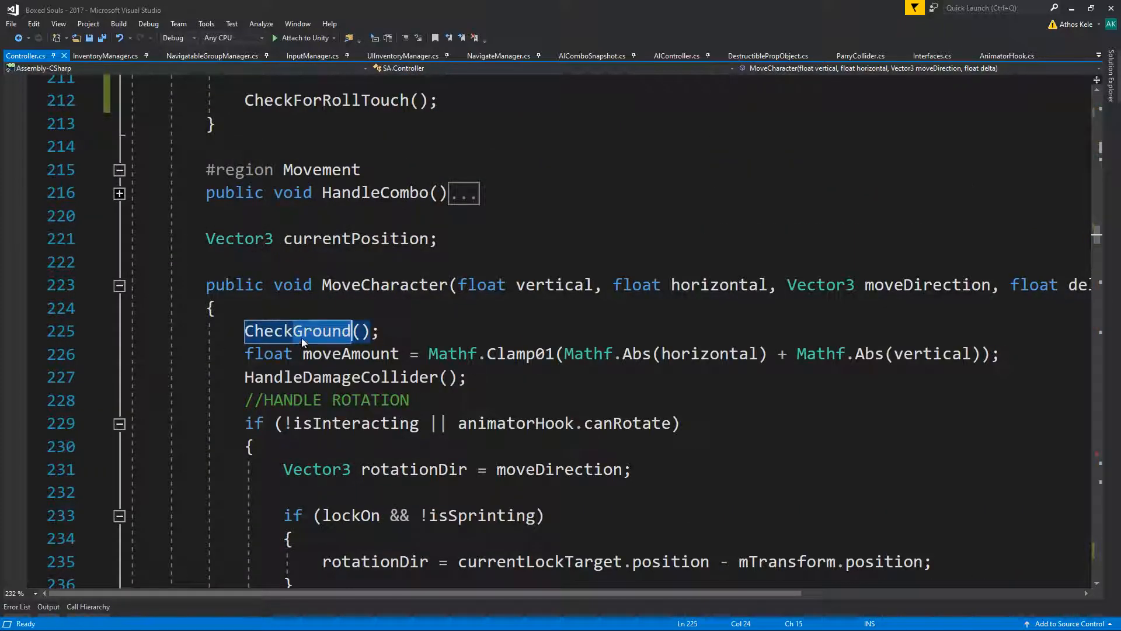
# - Go to the definition of CheckGround and examine its SphereCast ground check
pyautogui.rightClick(300, 332)
pyautogui.click(350, 395)
pyautogui.scroll(-3, 384, 416)
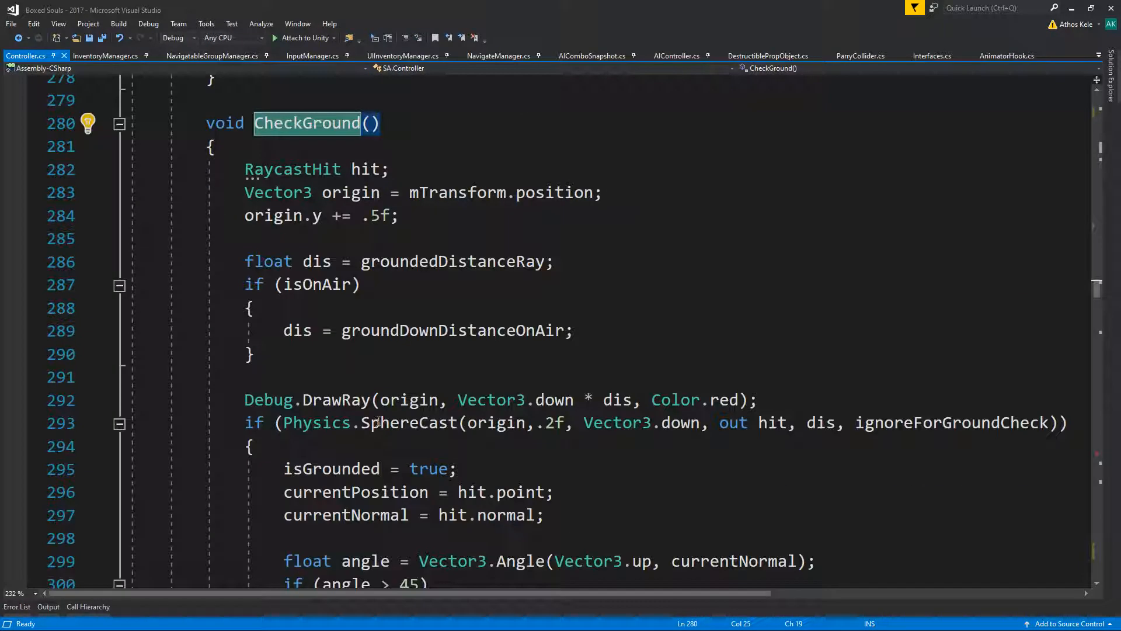
pyautogui.scroll(-1, 991, 368)
# - Go to the definition of the ignoreForGroundCheck layer mask and find all its references
pyautogui.rightClick(963, 341)
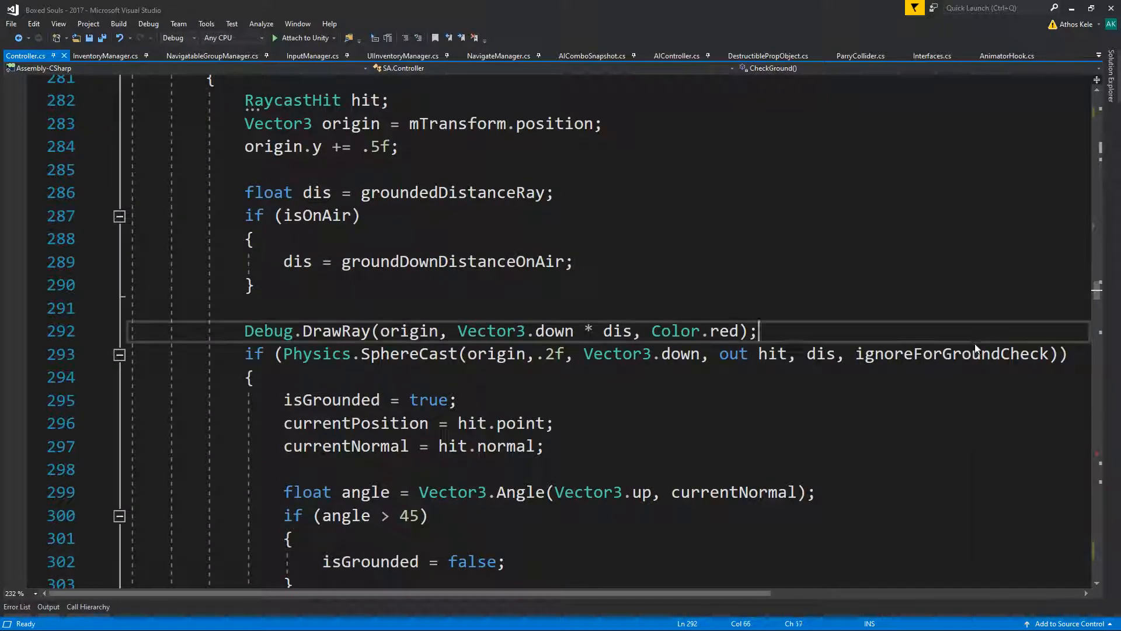
pyautogui.rightClick(1008, 350)
pyautogui.click(842, 136)
pyautogui.click(462, 376)
pyautogui.rightClick(459, 339)
pyautogui.click(517, 423)
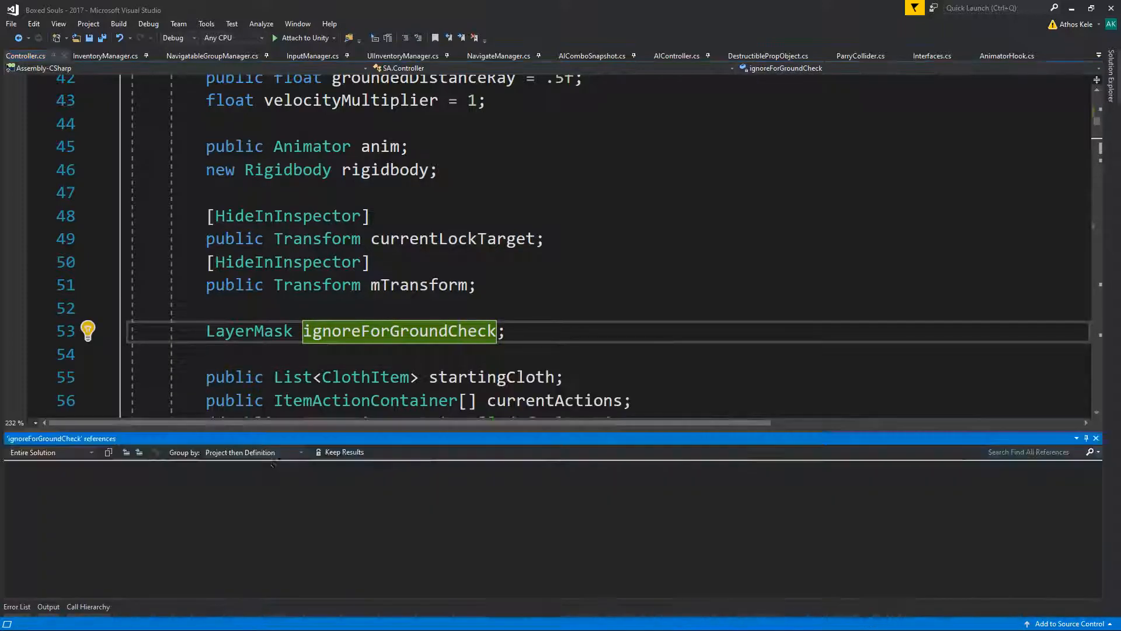
# - Go to the ignoreForGroundCheck assignment in Init, and switch to Unity to look up the Ignore layer's number
pyautogui.doubleClick(188, 502)
pyautogui.click(761, 349)
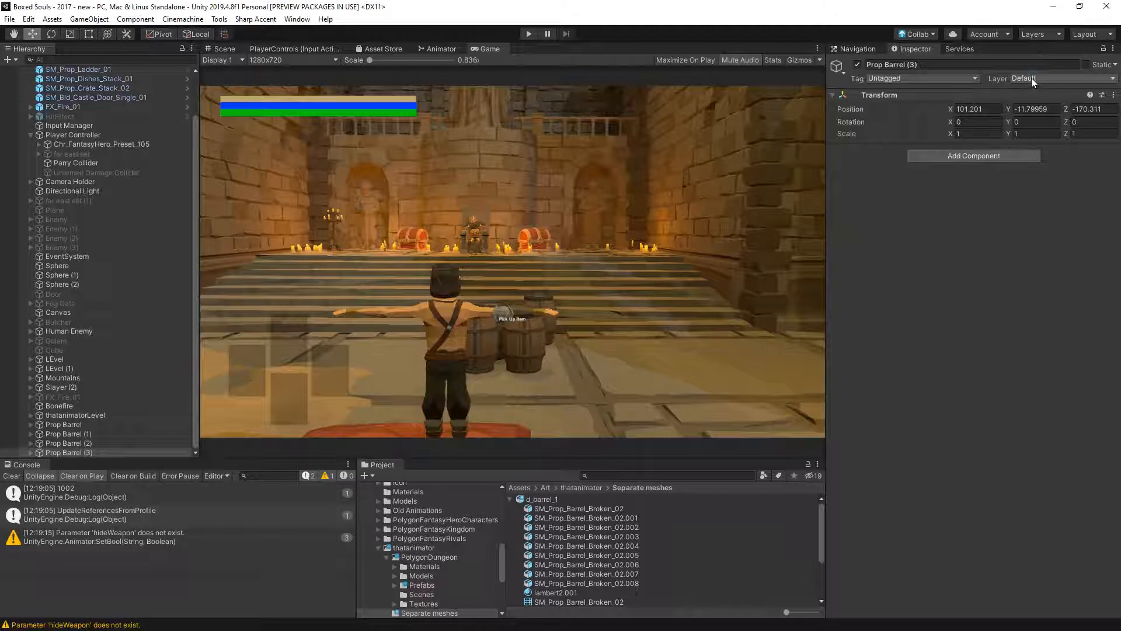
pyautogui.click(1031, 78)
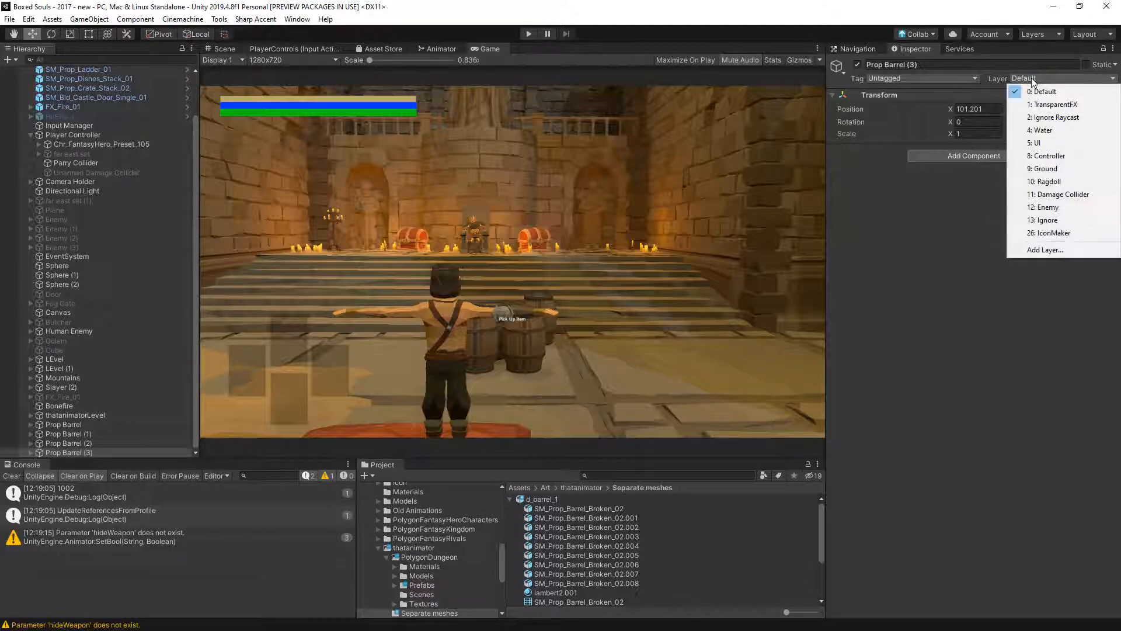
pyautogui.click(957, 257)
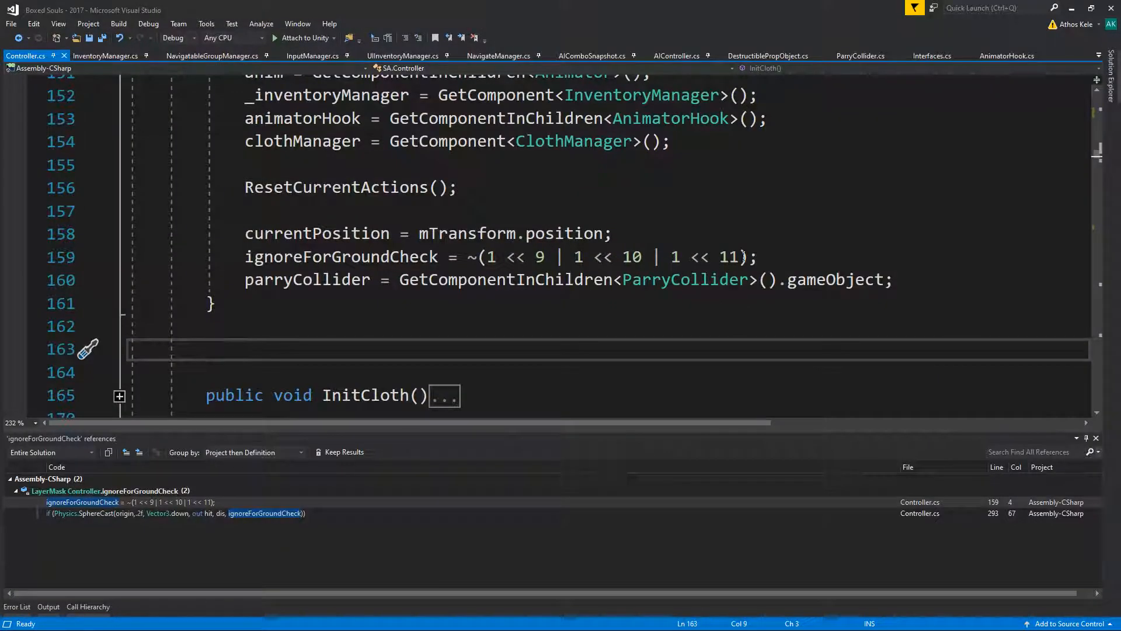
# - Add "| 1 << 13" inside the ignoreForGroundCheck mask expression in Controller.cs's Init method and save the script
pyautogui.click(743, 257)
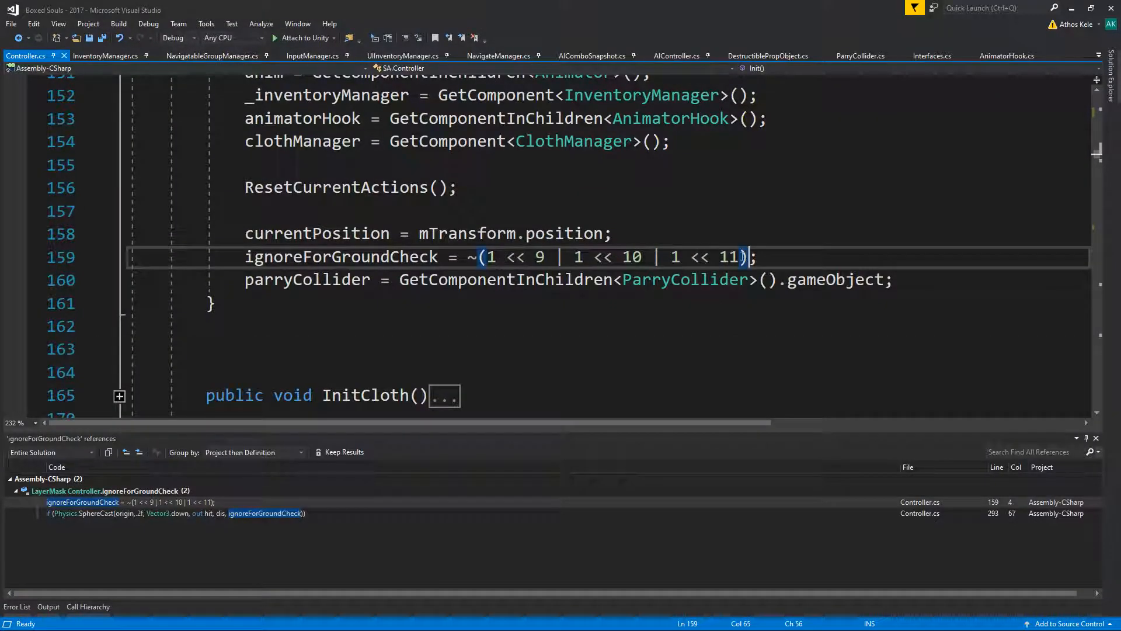
pyautogui.write('| 1 << 1')
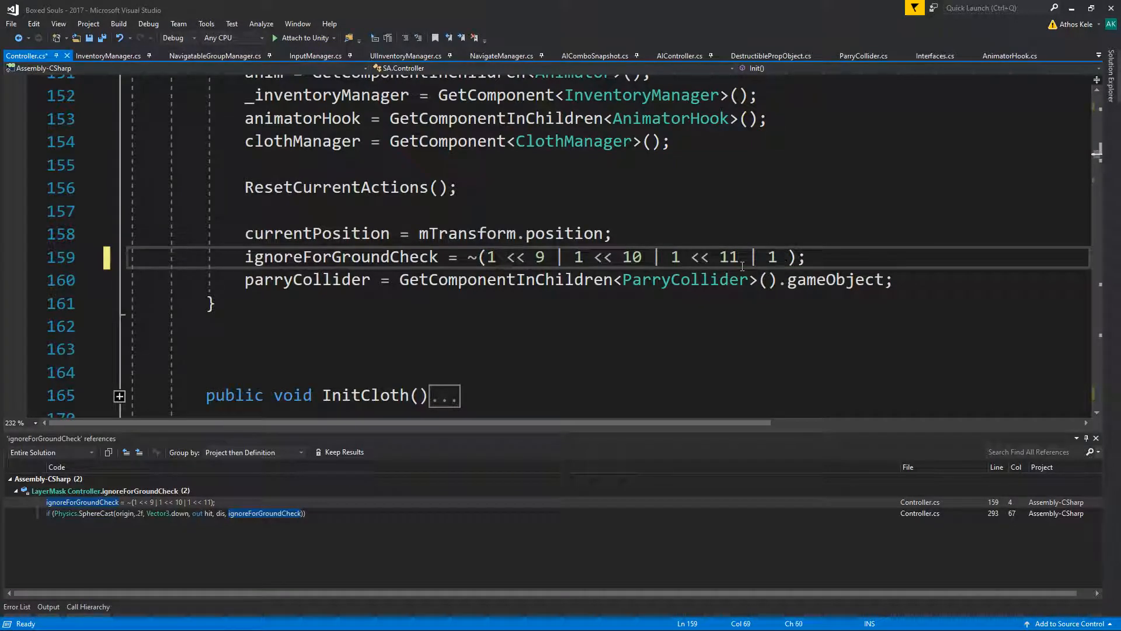
pyautogui.write('3')
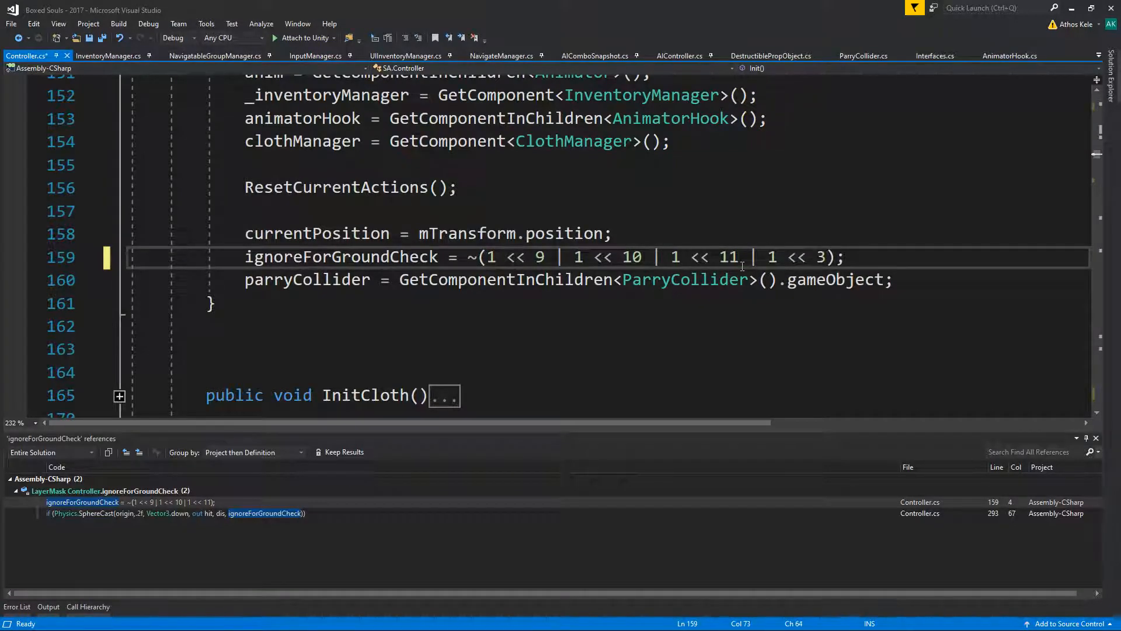
pyautogui.press('BackSpace')
pyautogui.write('13')
pyautogui.hotkey('ctrl', 's')
# - Close the ignoreForGroundCheck reference results, switch back to Unity and clear the console messages
pyautogui.click(845, 227)
pyautogui.click(1096, 438)
pyautogui.click(1026, 328)
pyautogui.click(1070, 10)
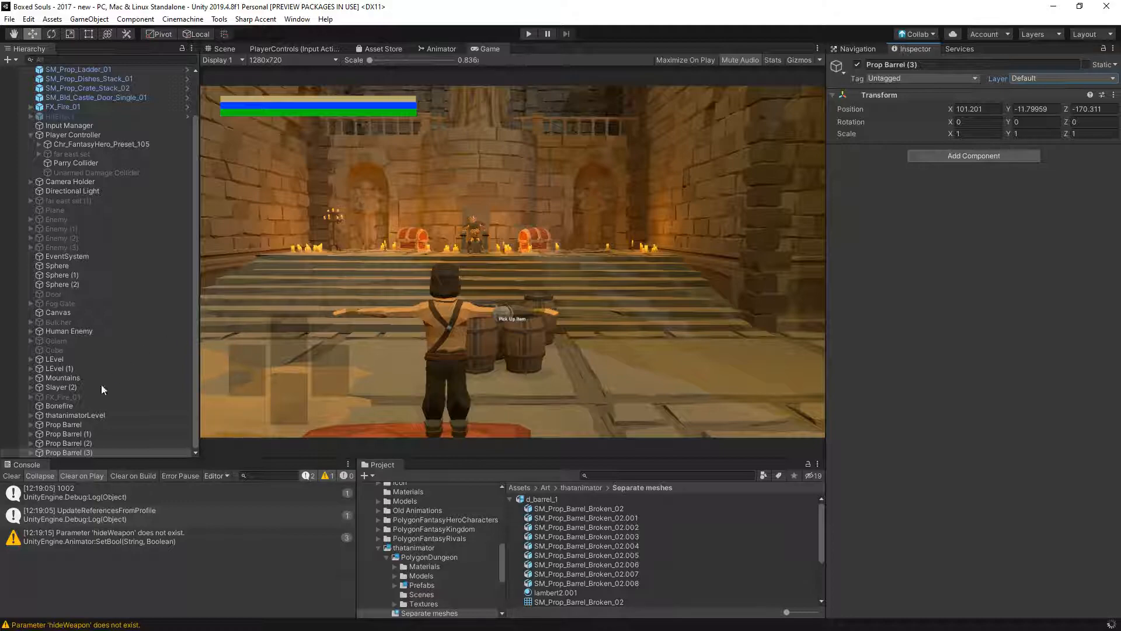
pyautogui.click(11, 475)
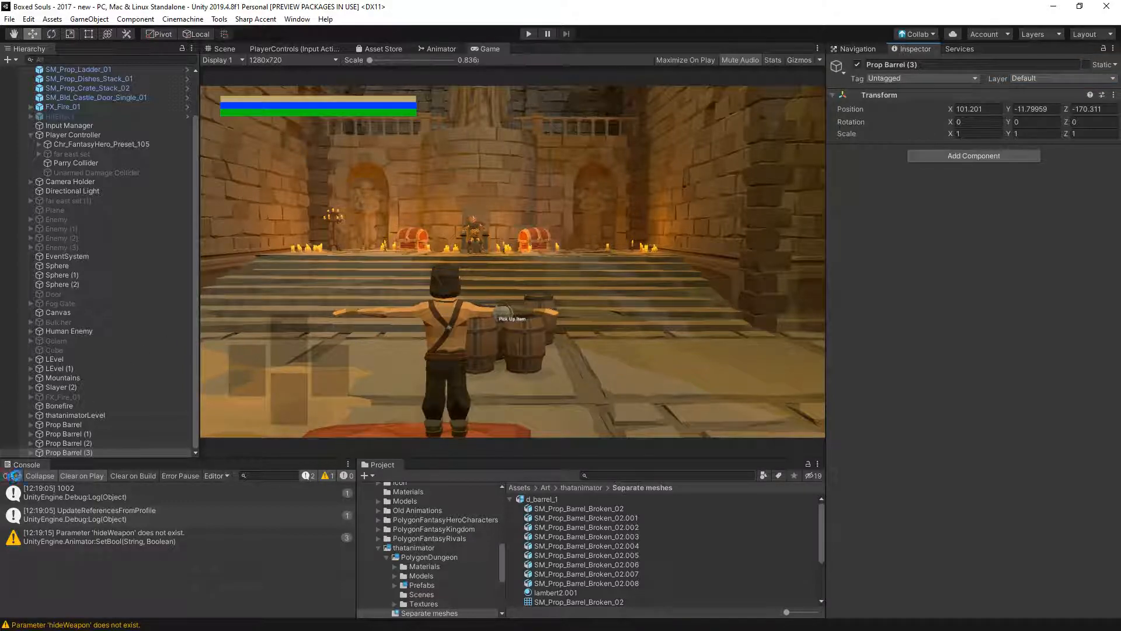